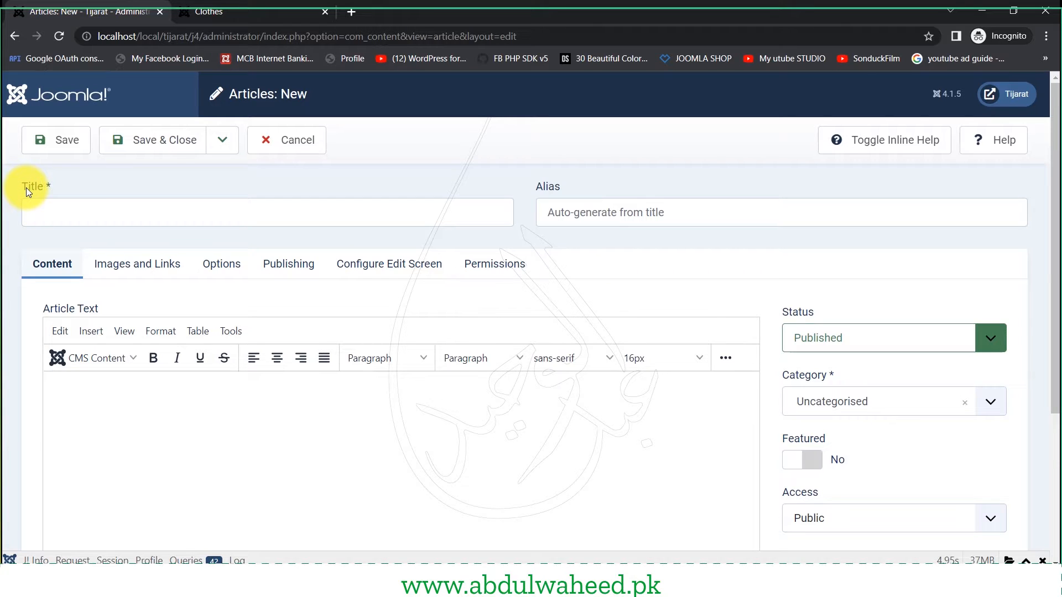
# - Enter 'About us' as the new article's title, leaving the alias to auto-generate
pyautogui.click(147, 213)
pyautogui.write('Abou')
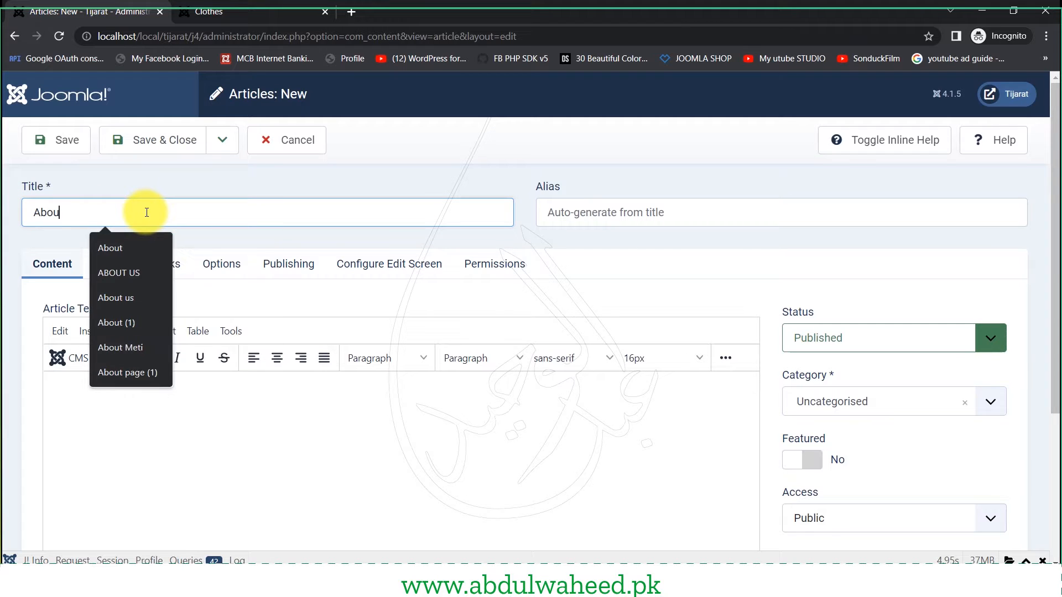
pyautogui.write('t us')
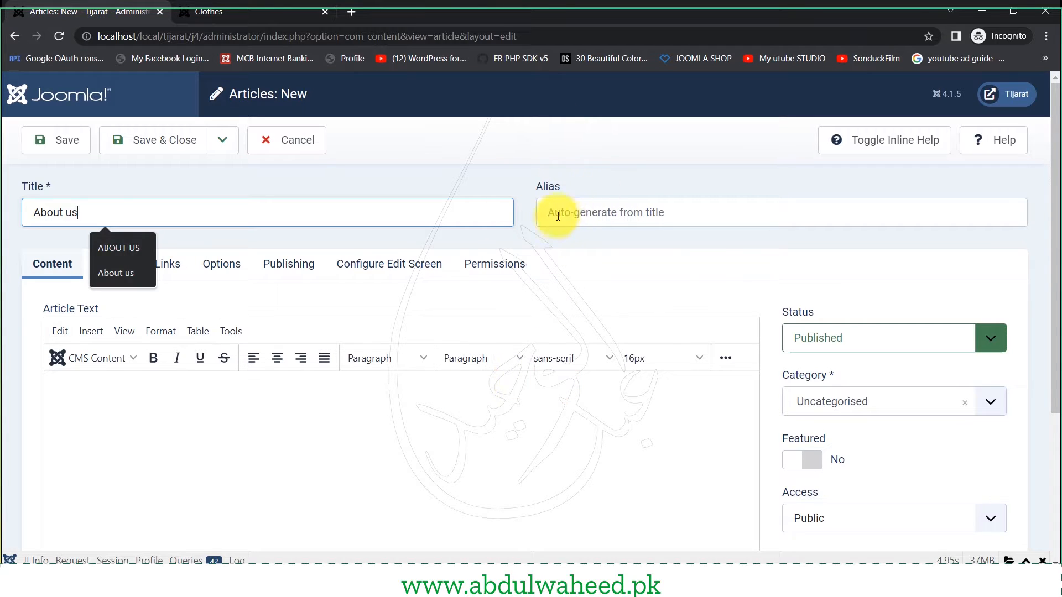
pyautogui.click(621, 213)
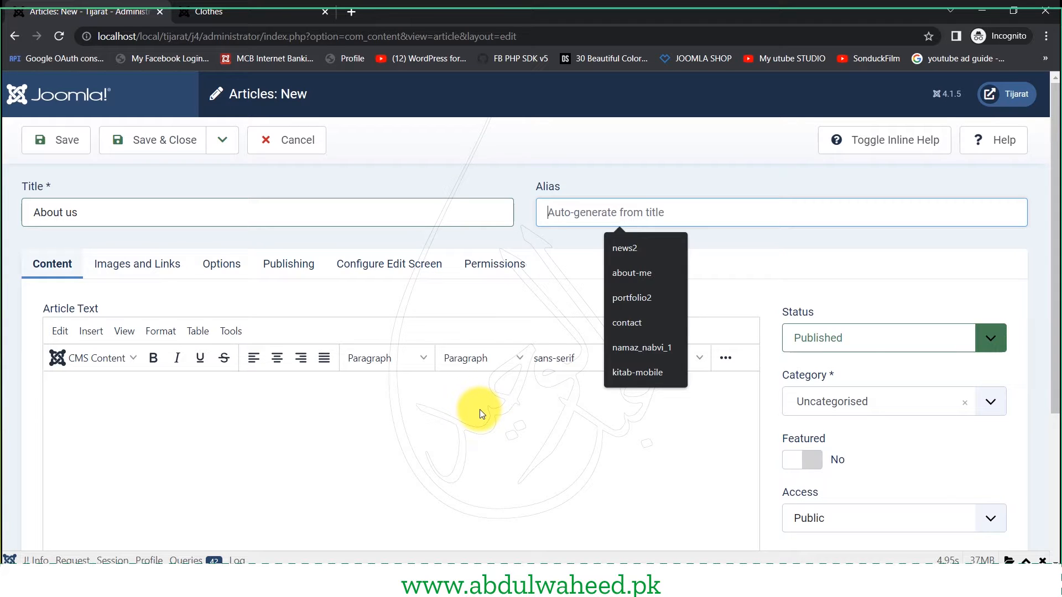
pyautogui.click(304, 435)
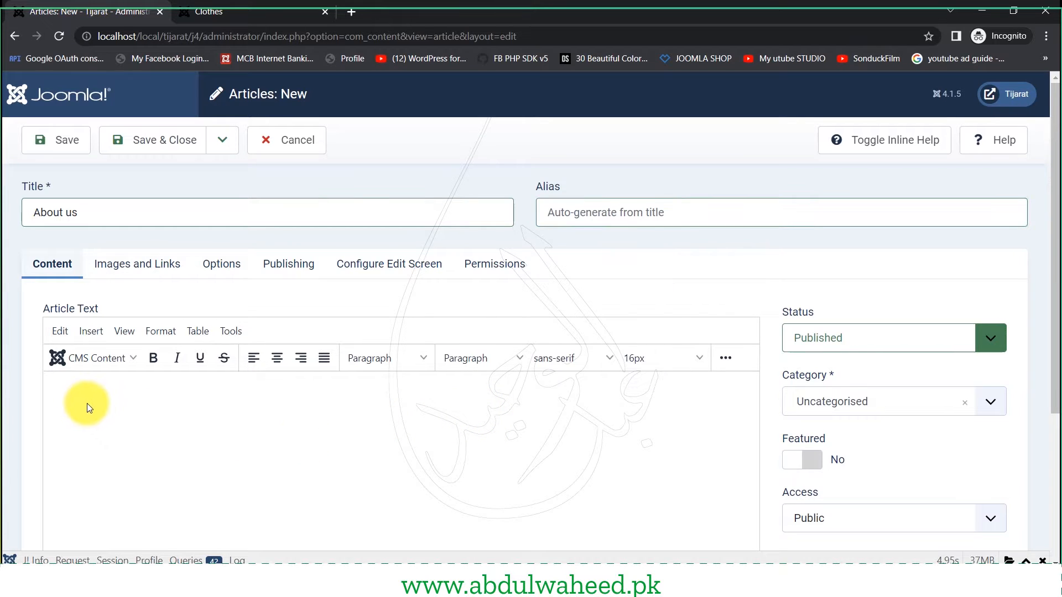
# - Paste the five history paragraphs, bold 'J. was' and '2002', and add an empty paragraph after the second
pyautogui.scroll(-3, 87, 403)
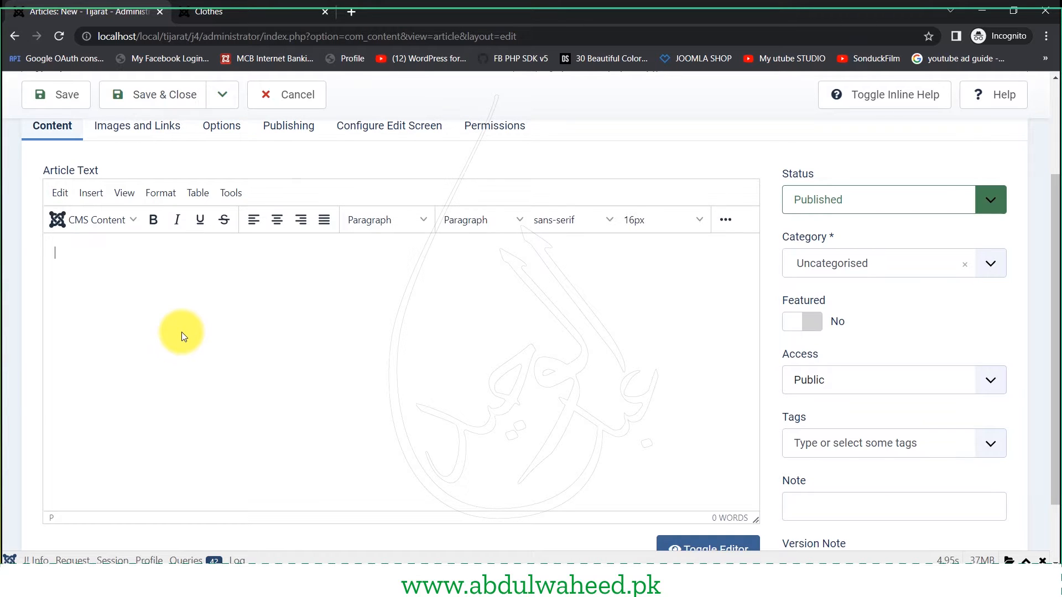
pyautogui.write("J. was established in 2002 with a unique philosophy to revive the country's cultural heritage and make Shalwar Kameez; the popular wear, and soon became one of the most famous and recognizable clothing brands in South East Asia. It expanded its store network to 100+ outlets nationwide. J. has further expanded globally by opening 20 outlets in the UK, Australia, Canada, New Zealand, UAE, Qatar, to name a few. We pride ourselves on being a complete apparel brand that deals in eastern wear, perfumes, footwear and accessories for women and men of all ages. We work in different categories and textures like silk, chiffon, cotton, cambric, lawn and fabrics that suit the season. Our clothing line reflects current fashion trends with modest detailing. Designs are inspired from Renaissance, Aztec, Fusion, Arabian and other aesthetics. From the humble beginnings of a brand that believed in being Soully East, we have moved forward with more decorative touches to our portfolio and have strung together a loyal base of customers all over the world")
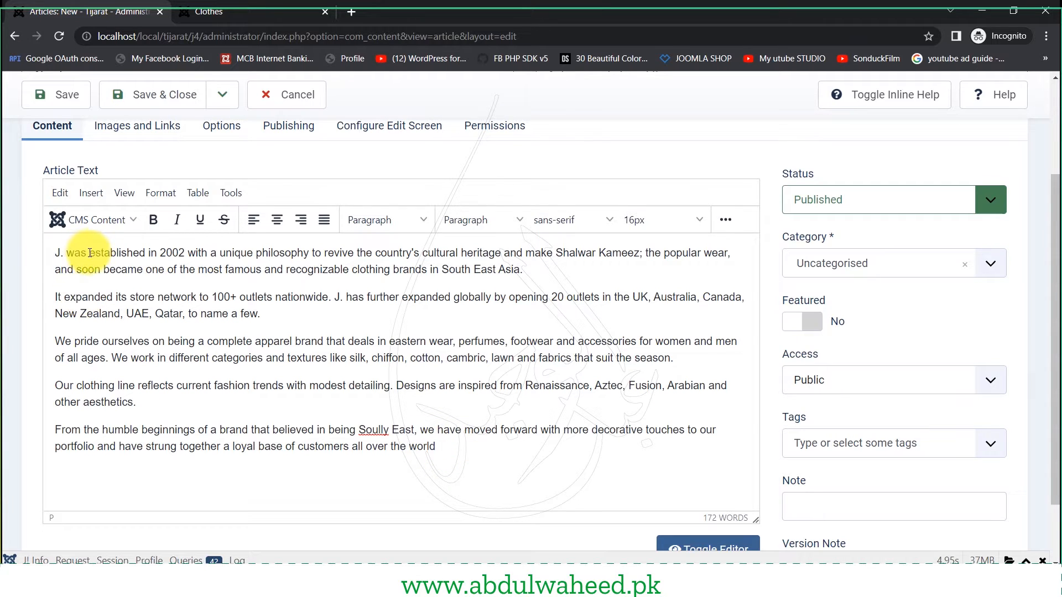
pyautogui.moveTo(89, 253); pyautogui.dragTo(30, 256)
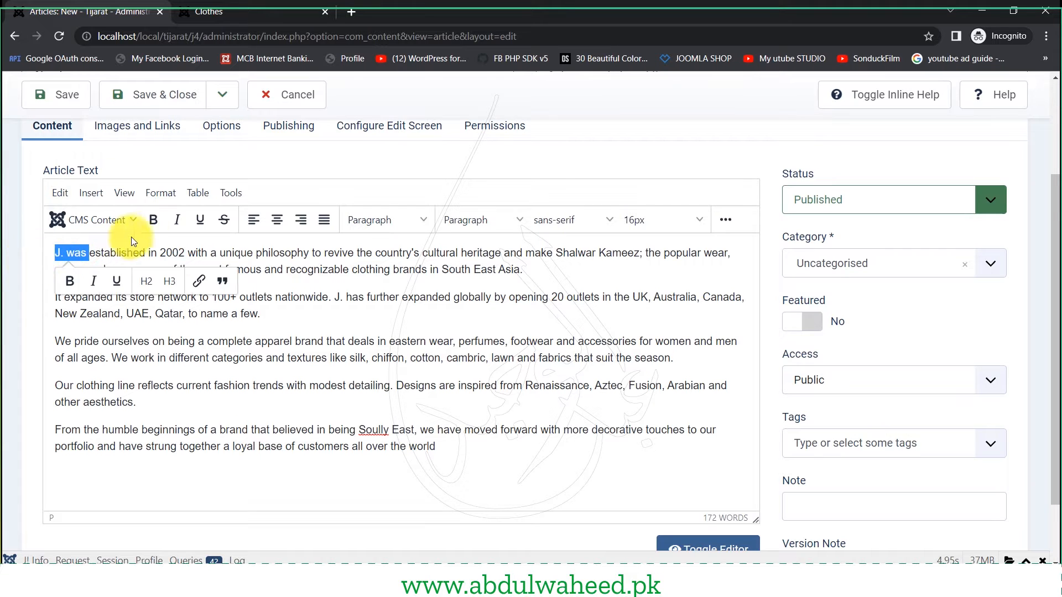
pyautogui.click(153, 221)
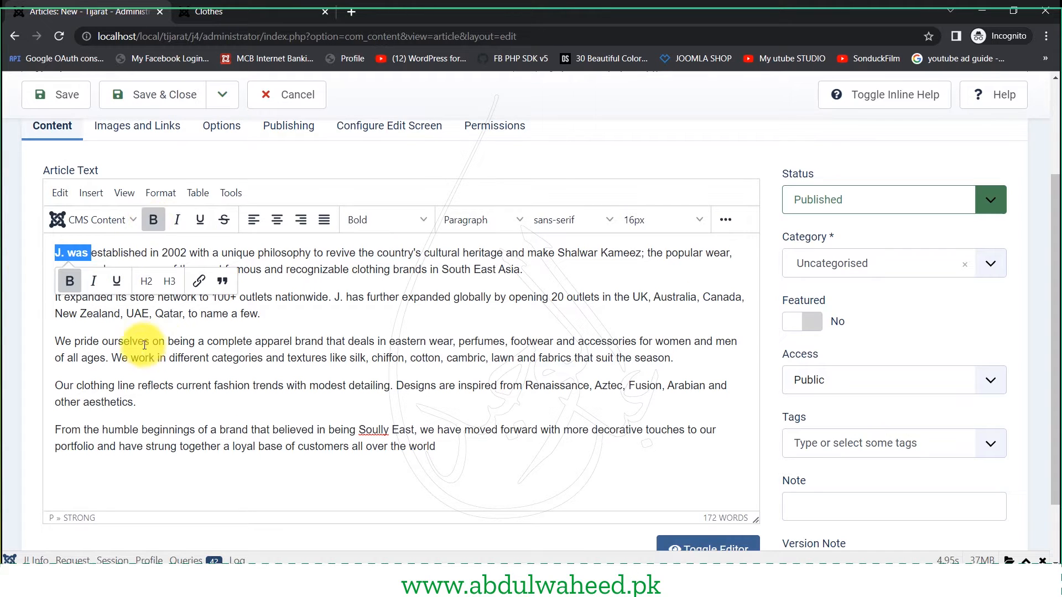
pyautogui.doubleClick(168, 253)
pyautogui.click(155, 220)
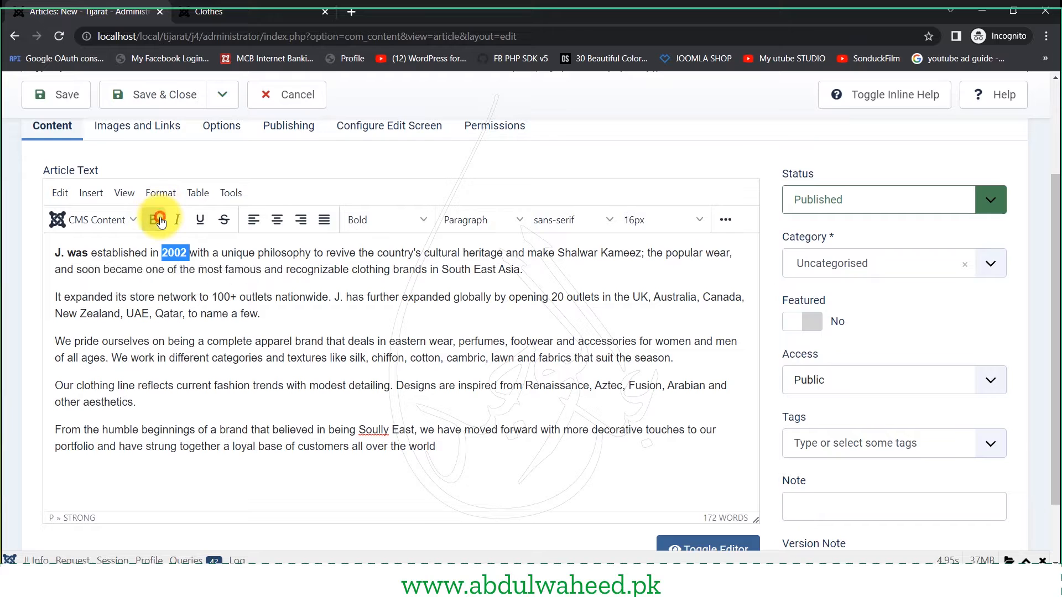
pyautogui.click(345, 371)
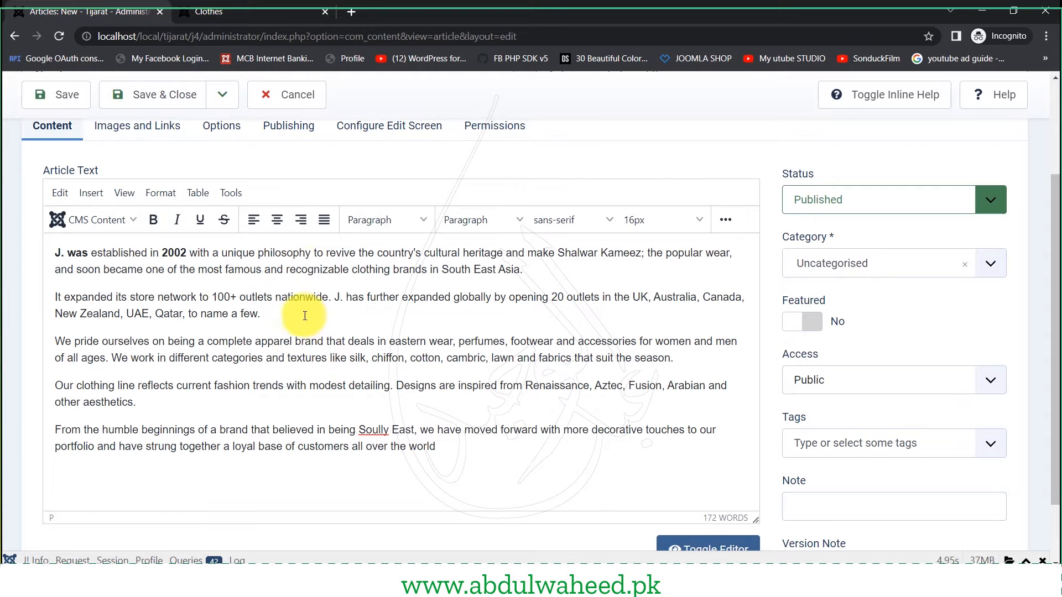
pyautogui.press('Return')
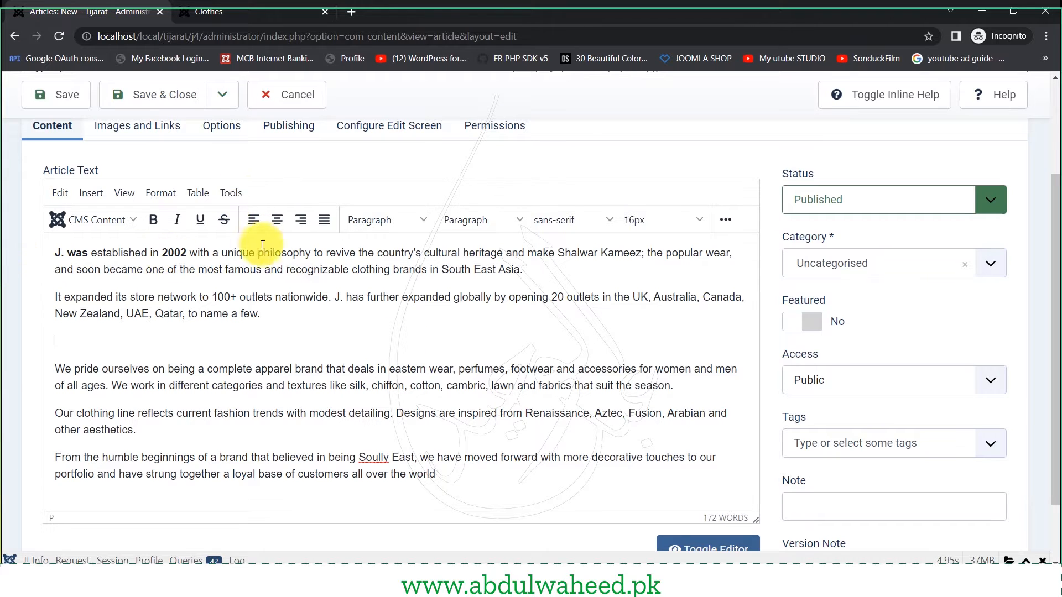
# - Open the Insert Image dialog and start its source path with images/
pyautogui.click(91, 194)
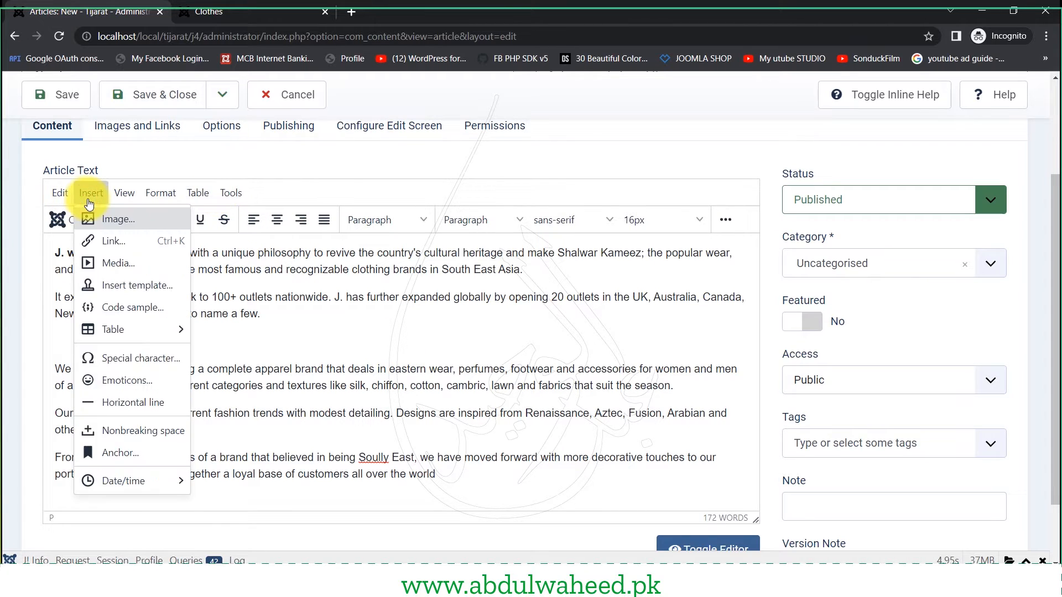
pyautogui.click(105, 218)
pyautogui.click(489, 217)
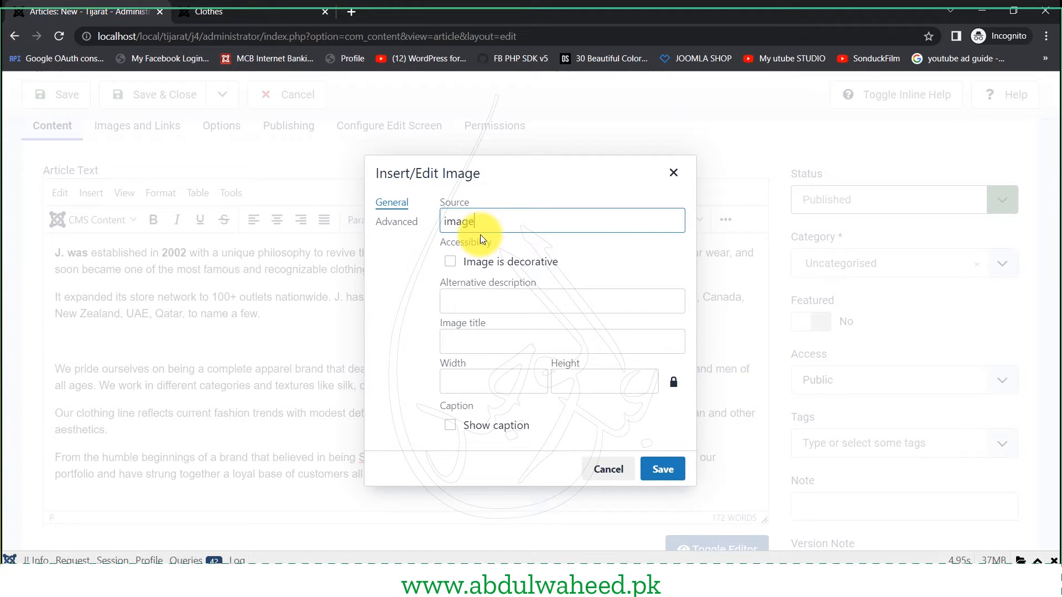
# - Copy the file name about_us_1.jpg from the images folder in Explorer
pyautogui.hotkey('alt', 'Tab')
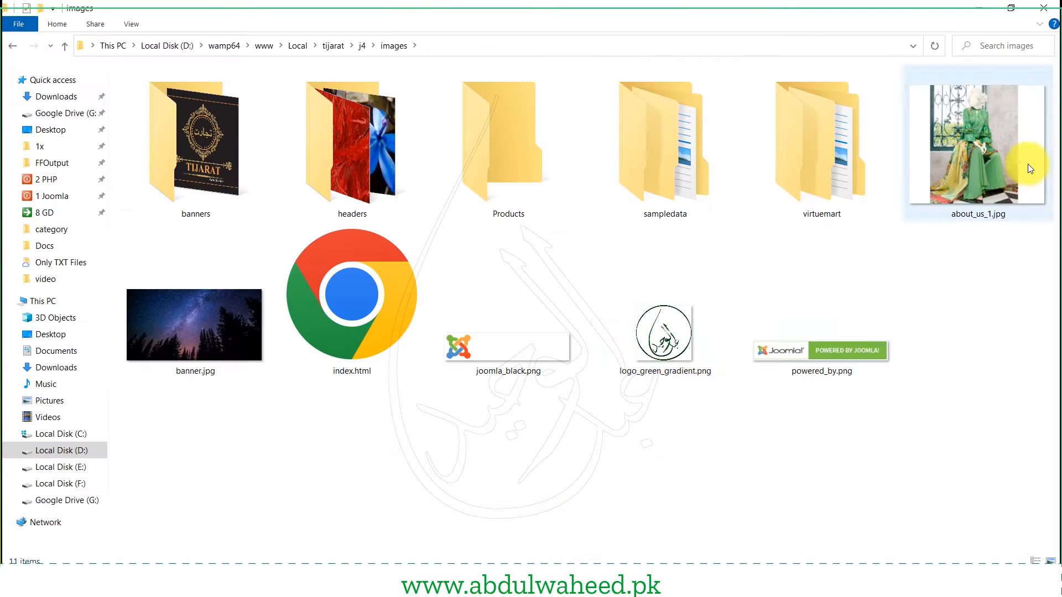
pyautogui.click(967, 131)
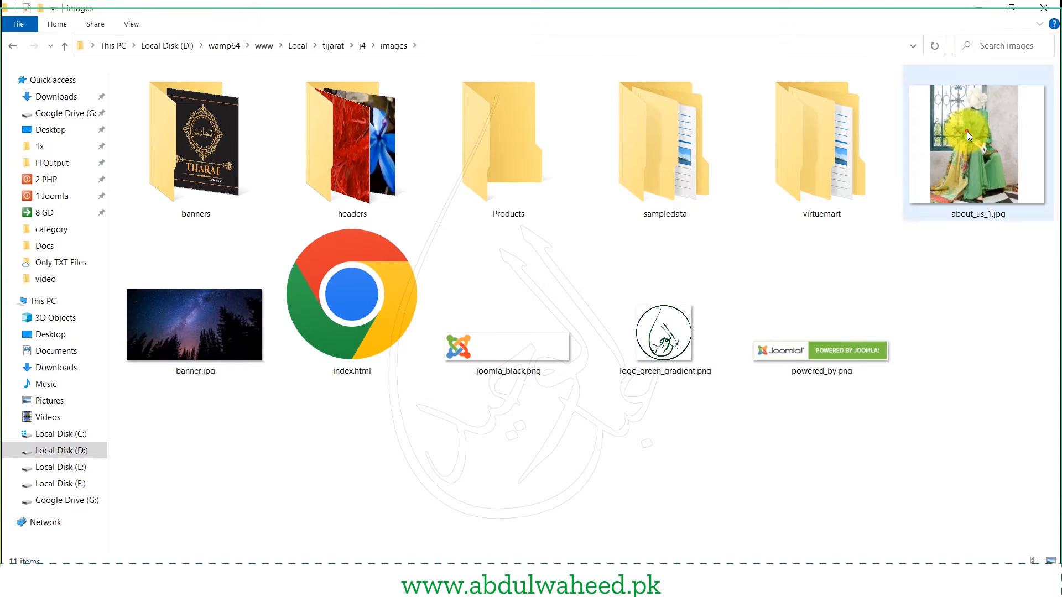
pyautogui.click(965, 214)
pyautogui.hotkey('ctrl', 'c')
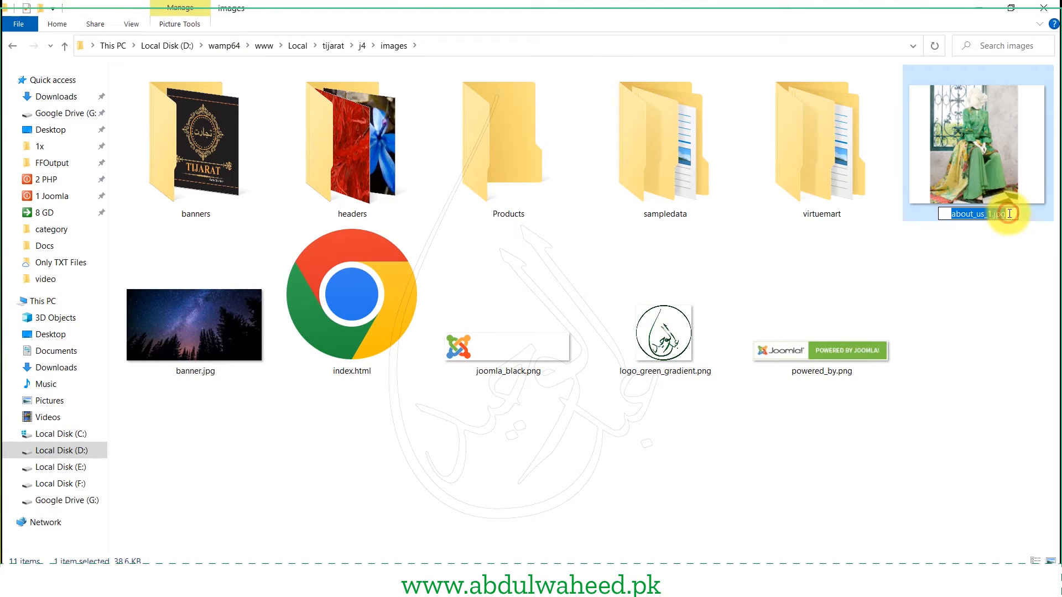
pyautogui.click(453, 583)
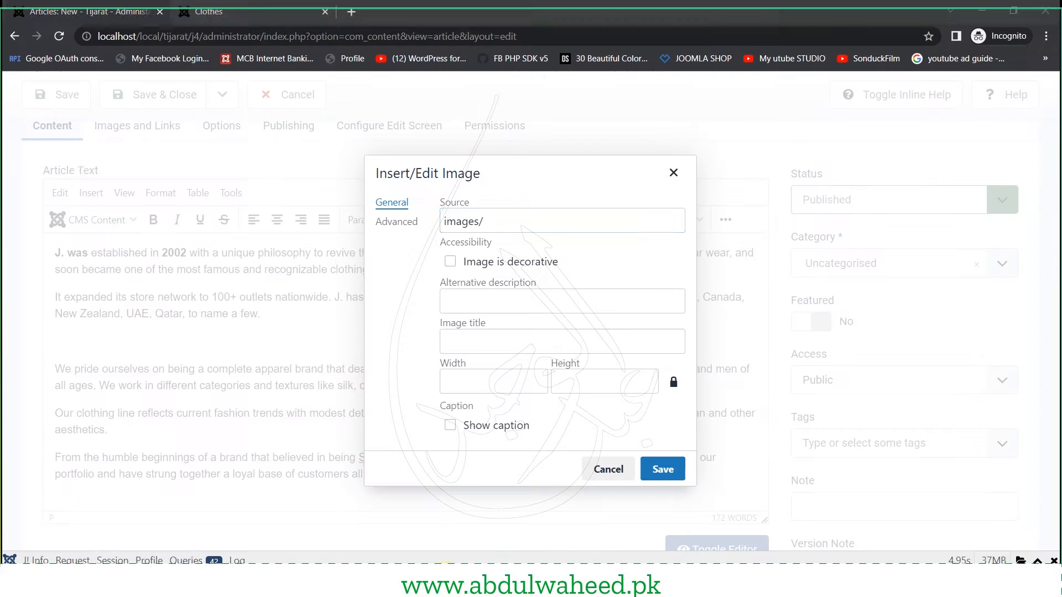
# - Complete the source as images/about_us_1.jpg and insert the image at 570 × 500
pyautogui.hotkey('ctrl', 'v')
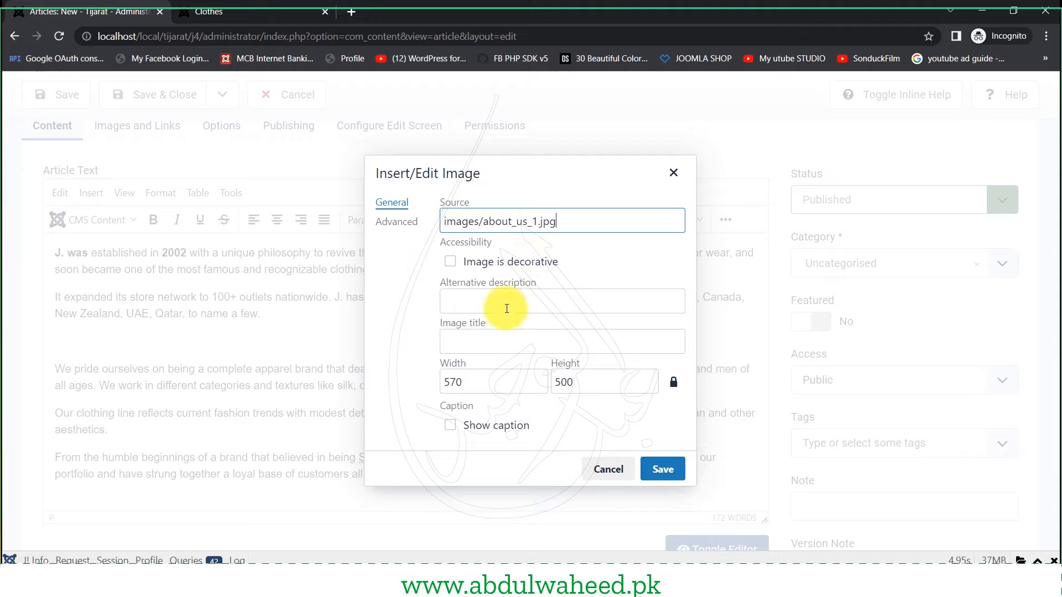
pyautogui.click(476, 381)
pyautogui.doubleClick(475, 382)
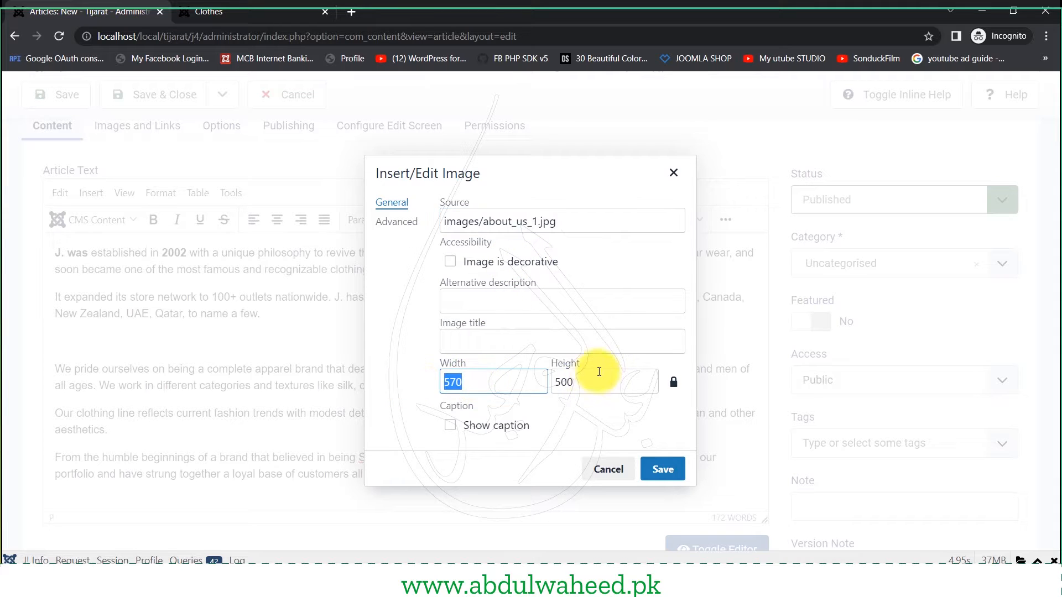
pyautogui.click(592, 381)
pyautogui.click(669, 476)
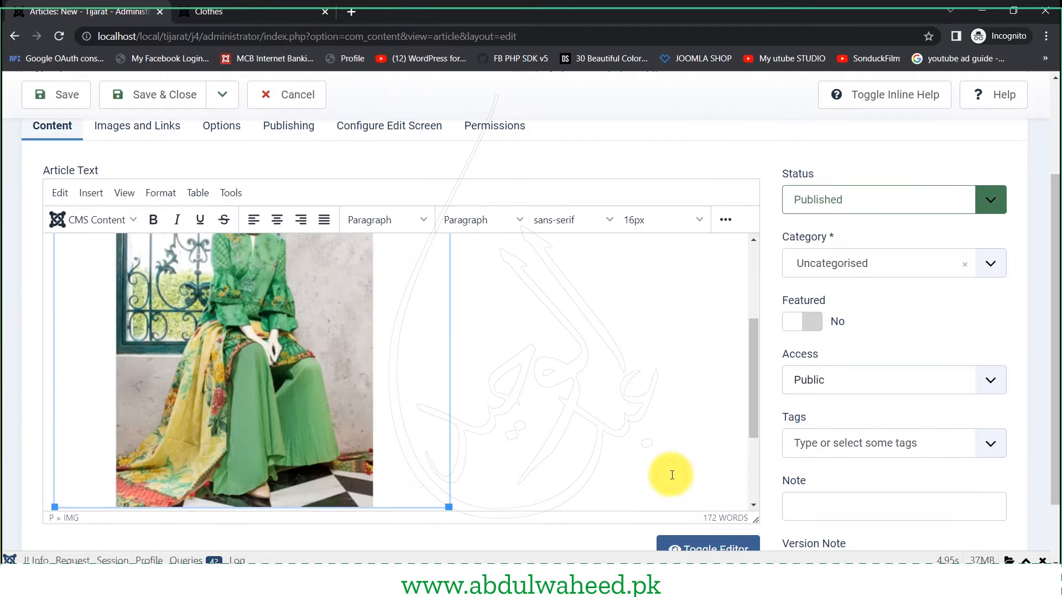
pyautogui.scroll(2, 581, 430)
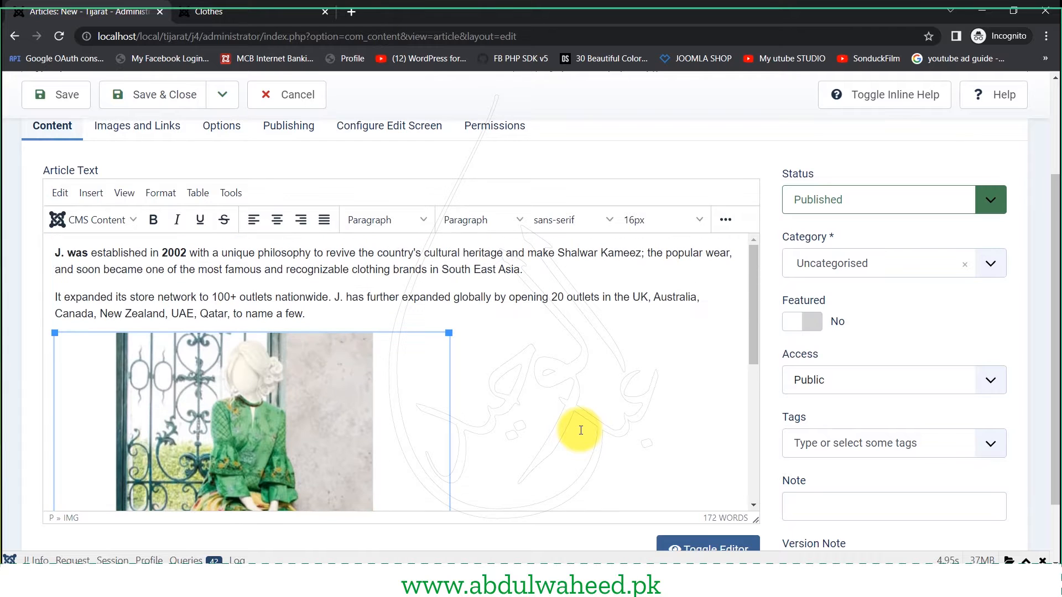
pyautogui.click(231, 194)
# - Check the article's HTML source, then save and close the About us article
pyautogui.click(255, 239)
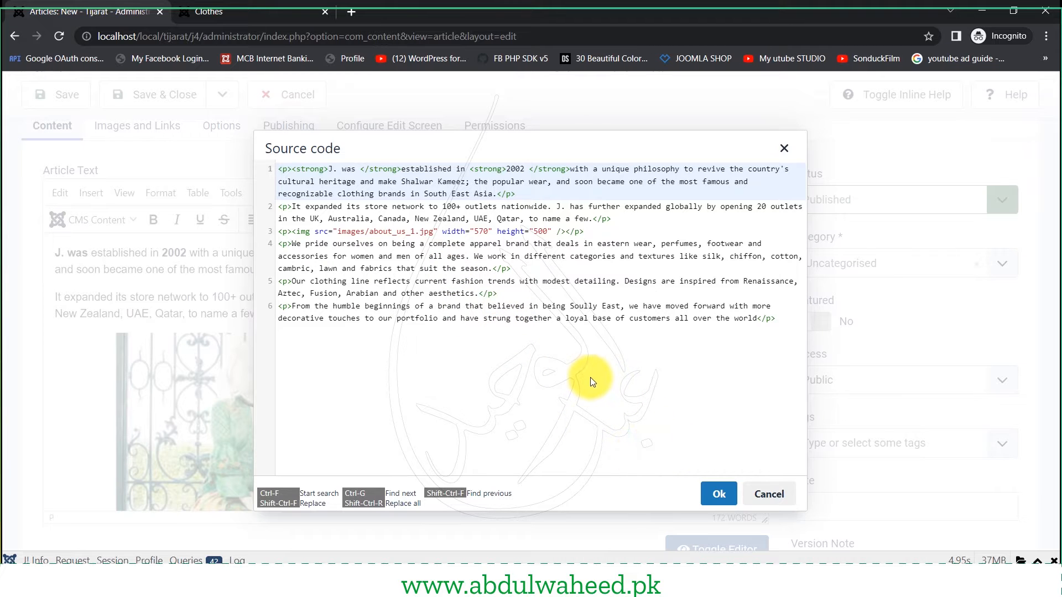
pyautogui.click(752, 494)
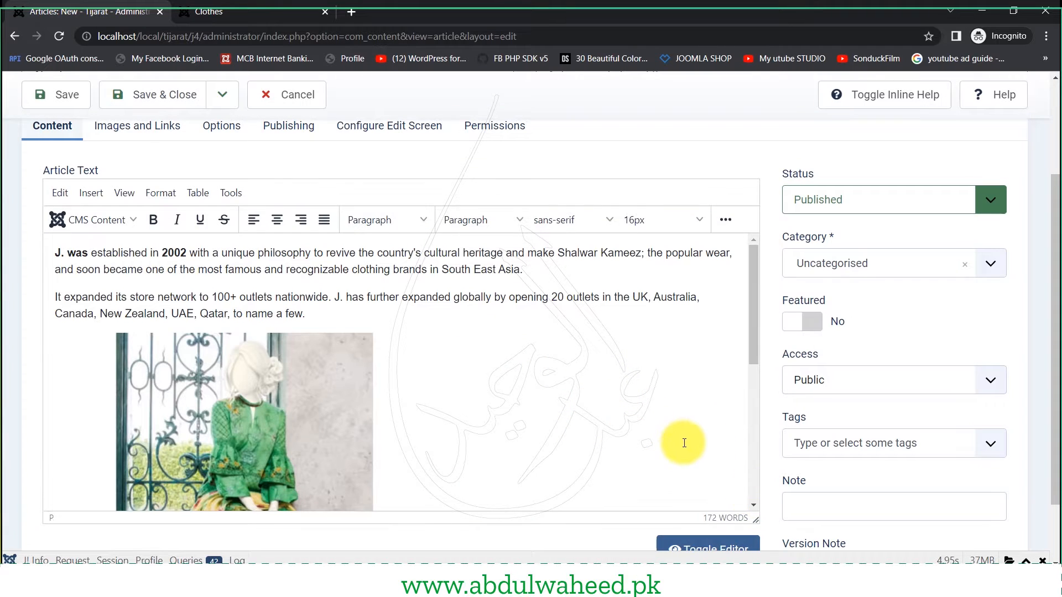
pyautogui.scroll(-5, 684, 442)
pyautogui.scroll(-2, 446, 441)
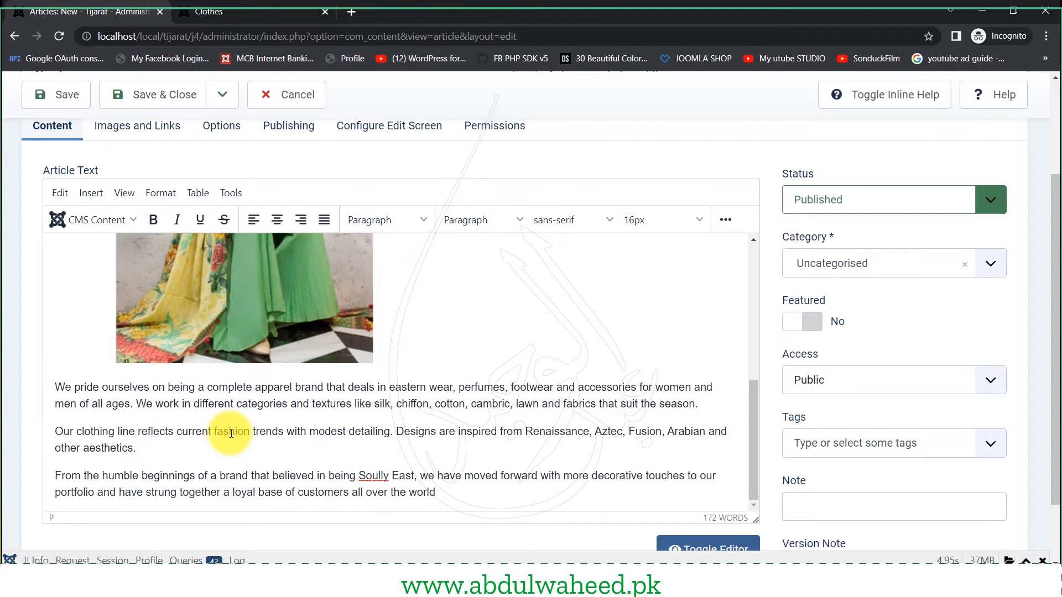
pyautogui.click(161, 97)
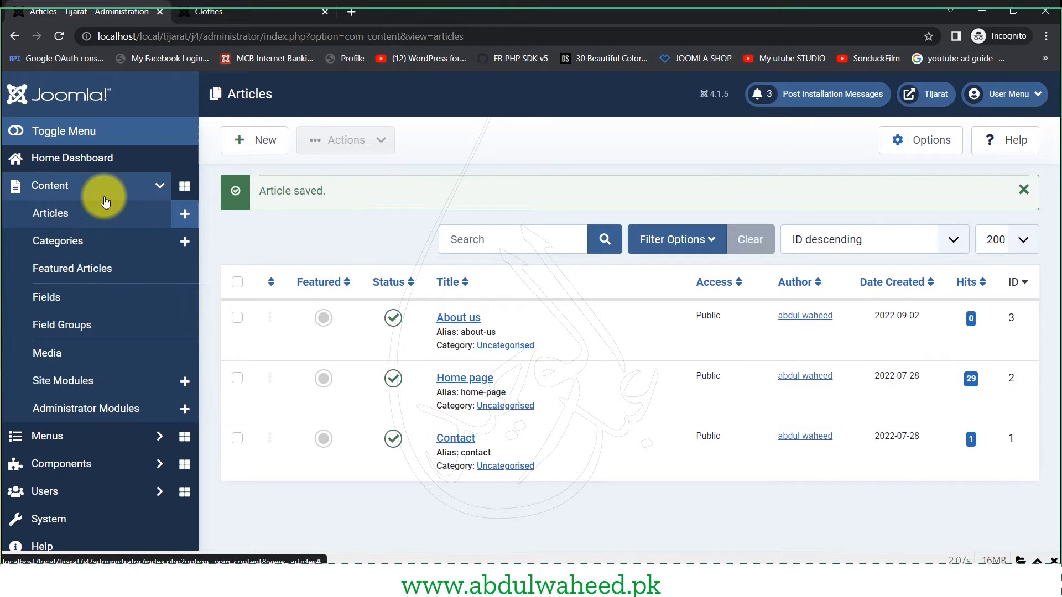
# - Start a new Main Menu item titled 'About us'
pyautogui.click(114, 438)
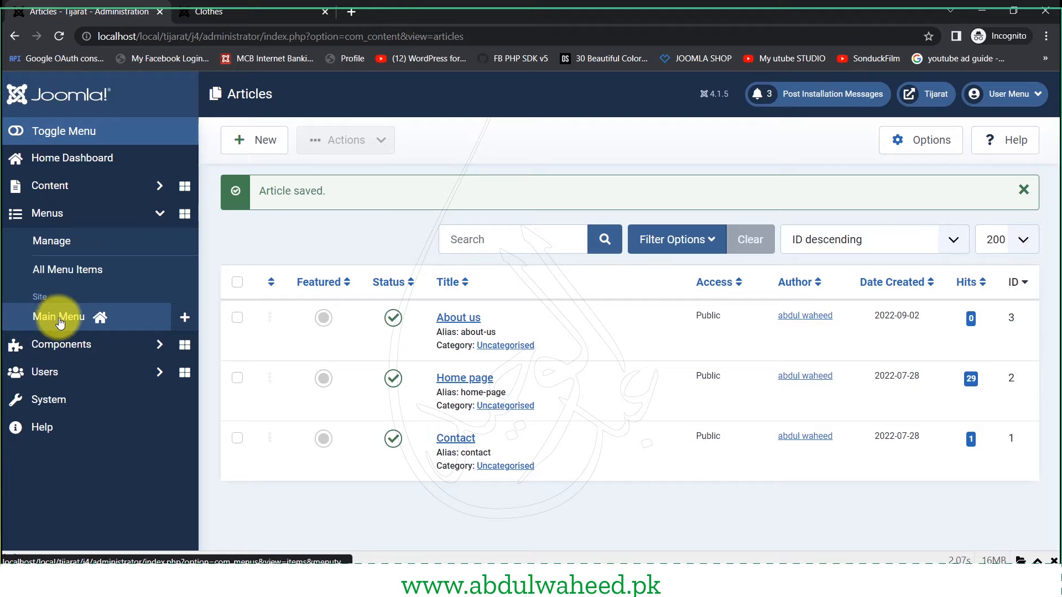
pyautogui.click(60, 321)
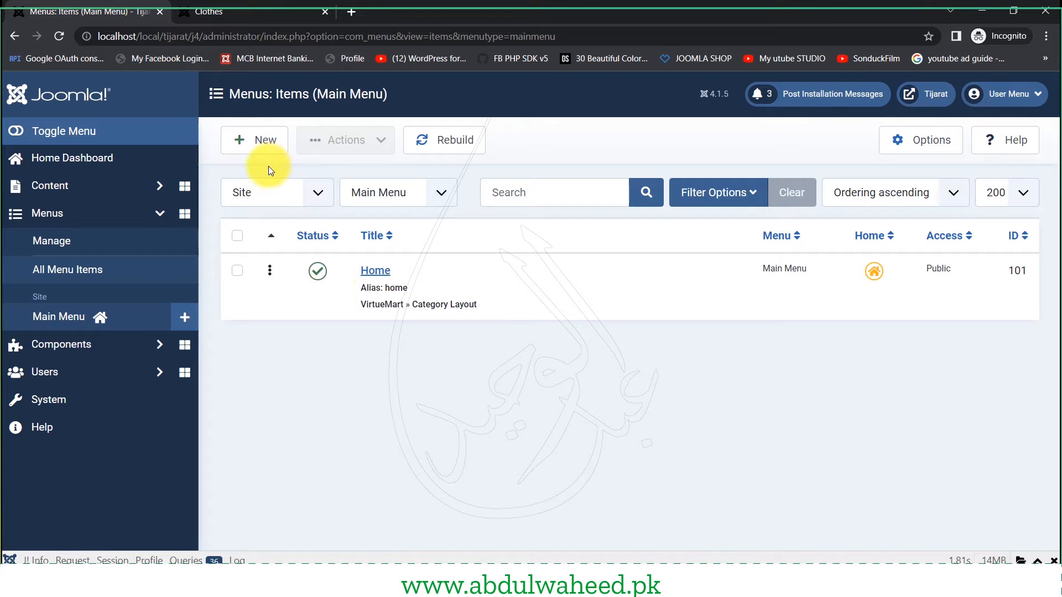
pyautogui.click(266, 151)
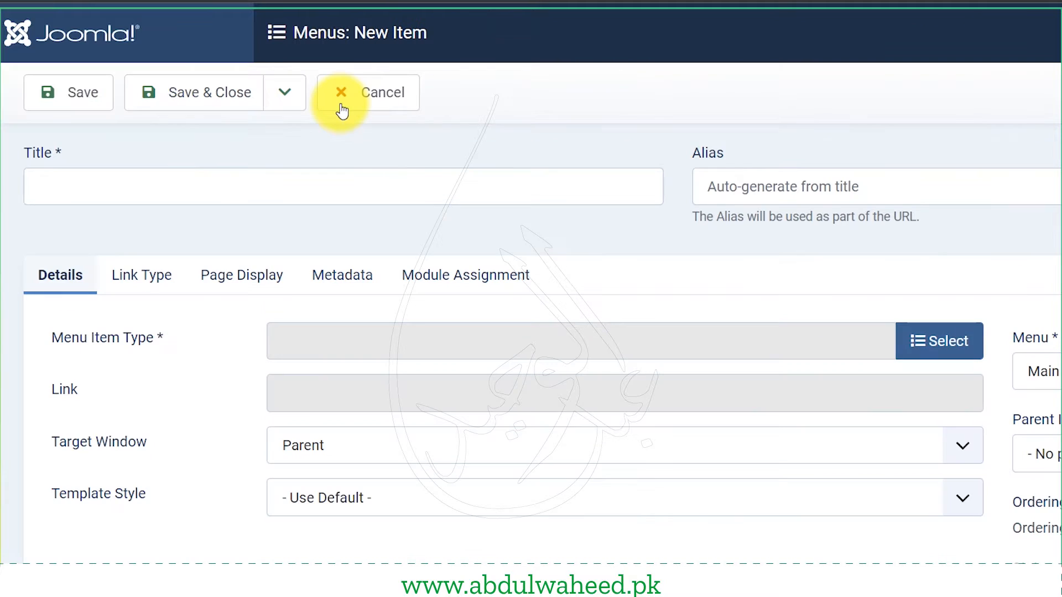
pyautogui.click(210, 190)
pyautogui.write('A')
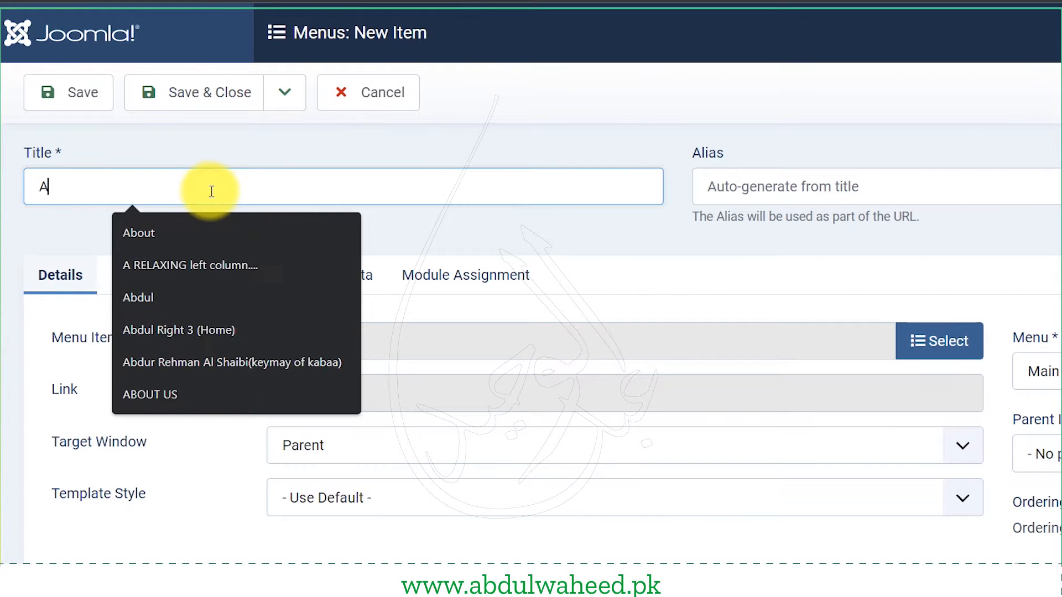
pyautogui.write('bout us')
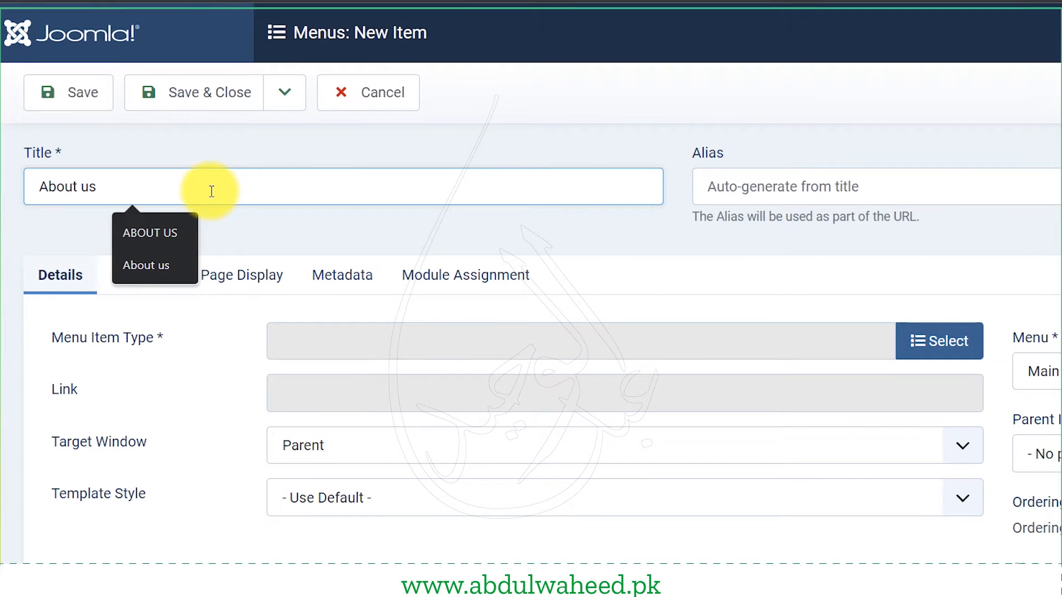
pyautogui.click(129, 347)
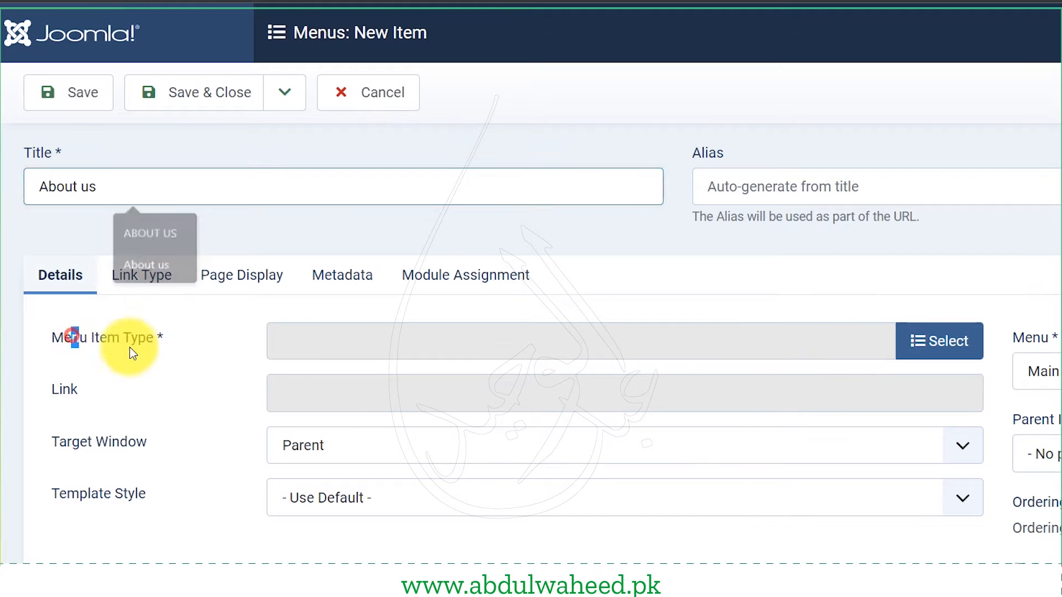
pyautogui.moveTo(130, 347); pyautogui.dragTo(166, 338)
# - Make it an Articles > Single Article item linked to the About us article, and save
pyautogui.click(927, 339)
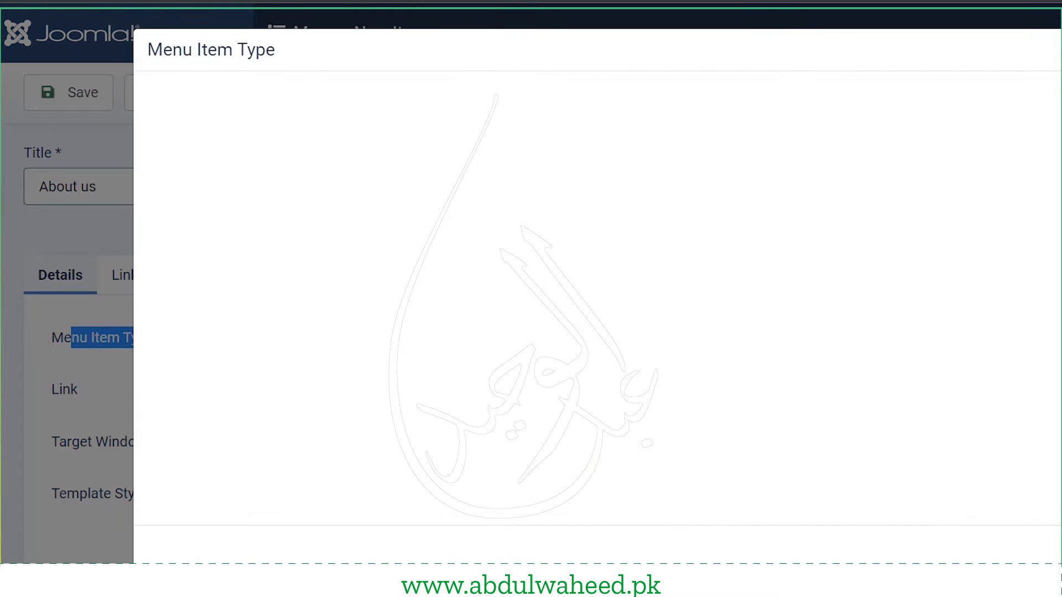
pyautogui.click(279, 135)
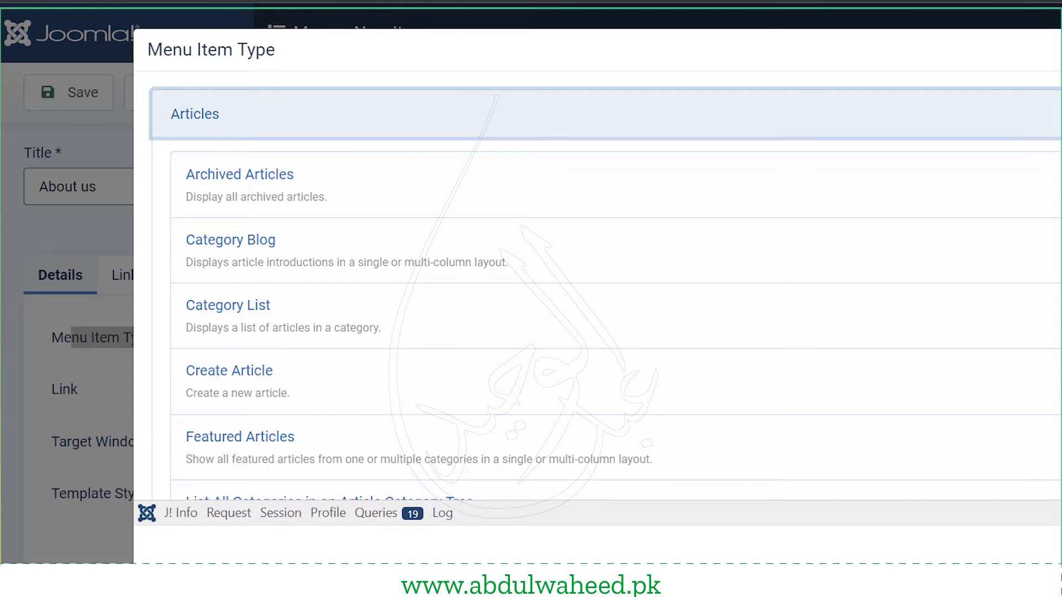
pyautogui.scroll(-5, 360, 320)
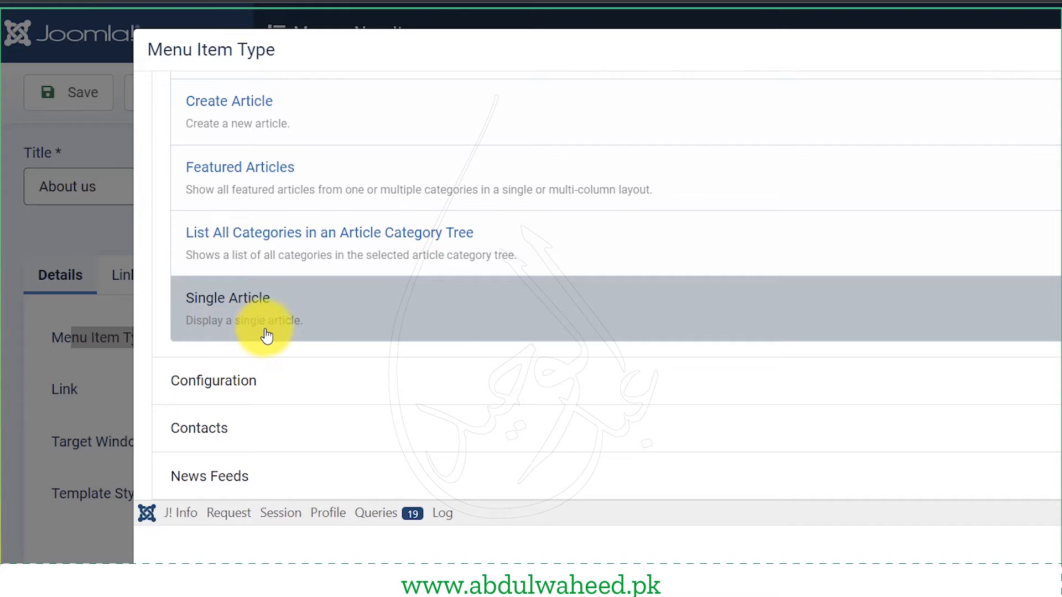
pyautogui.click(316, 322)
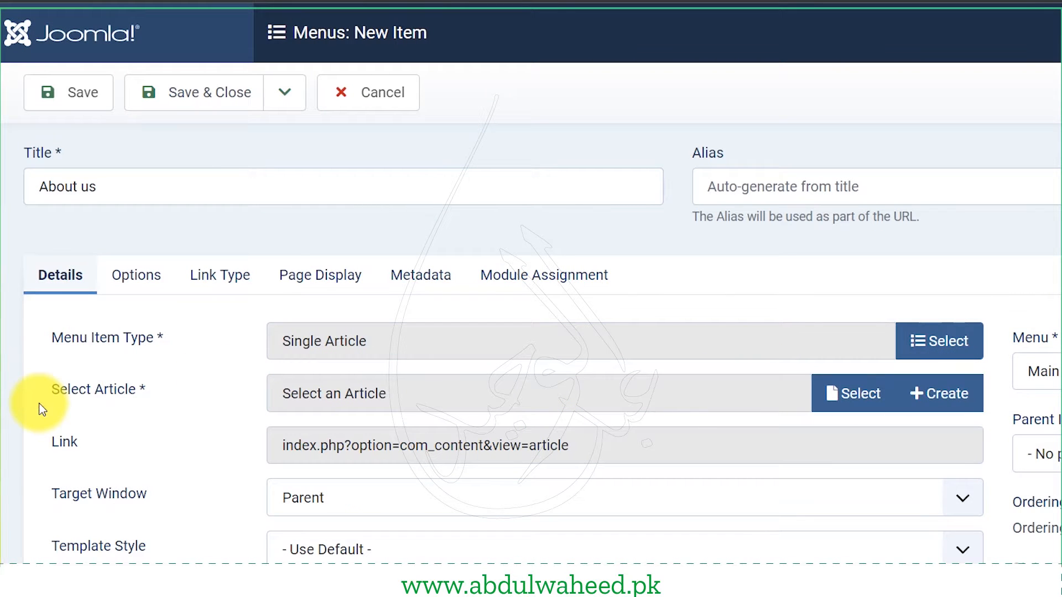
pyautogui.tripleClick(42, 410)
pyautogui.click(855, 391)
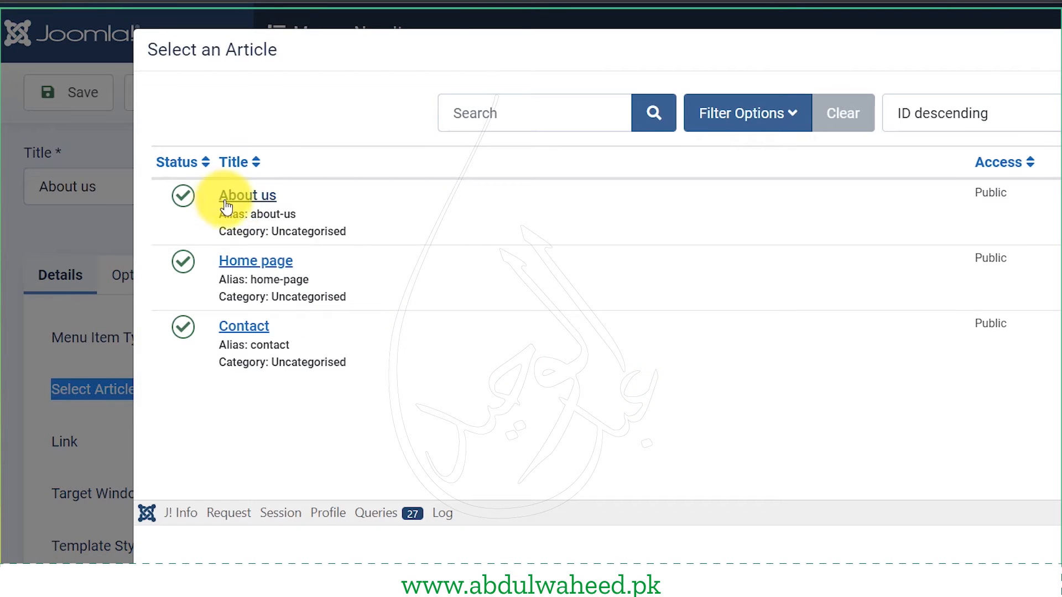
pyautogui.click(235, 200)
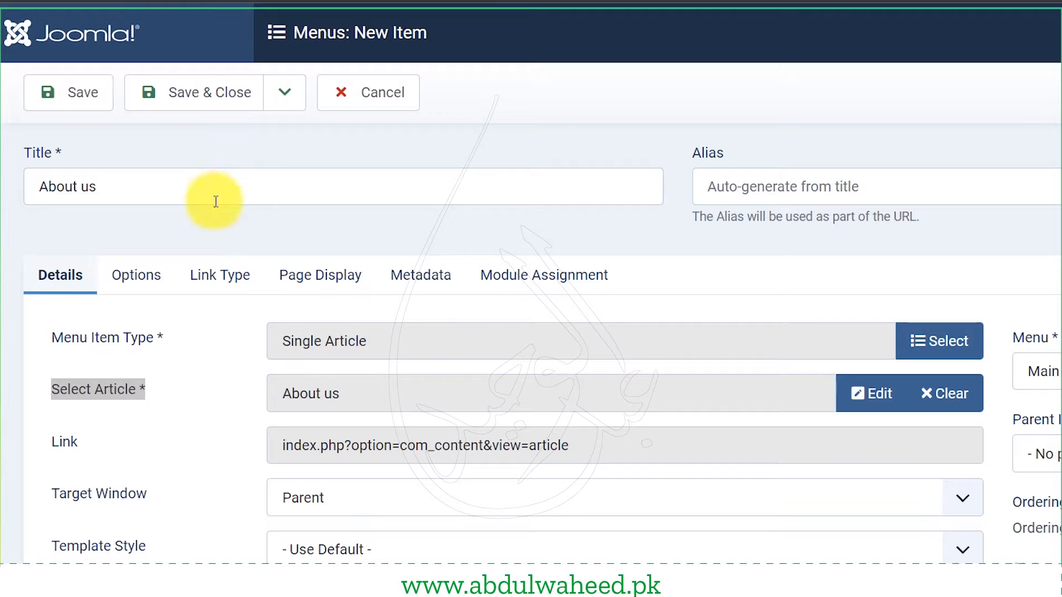
pyautogui.click(205, 94)
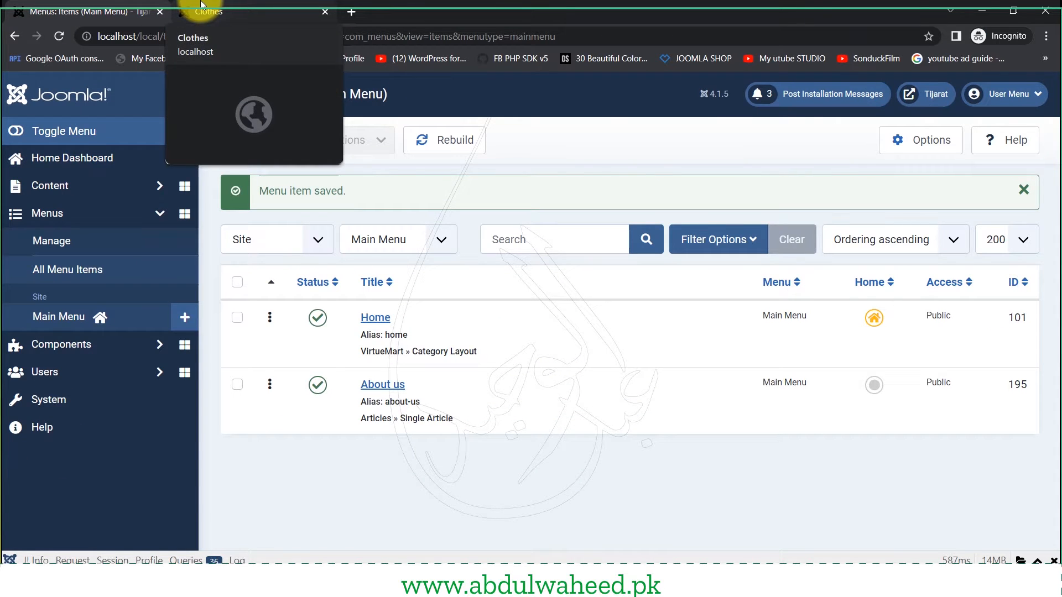
pyautogui.click(200, 5)
pyautogui.scroll(10, 232, 250)
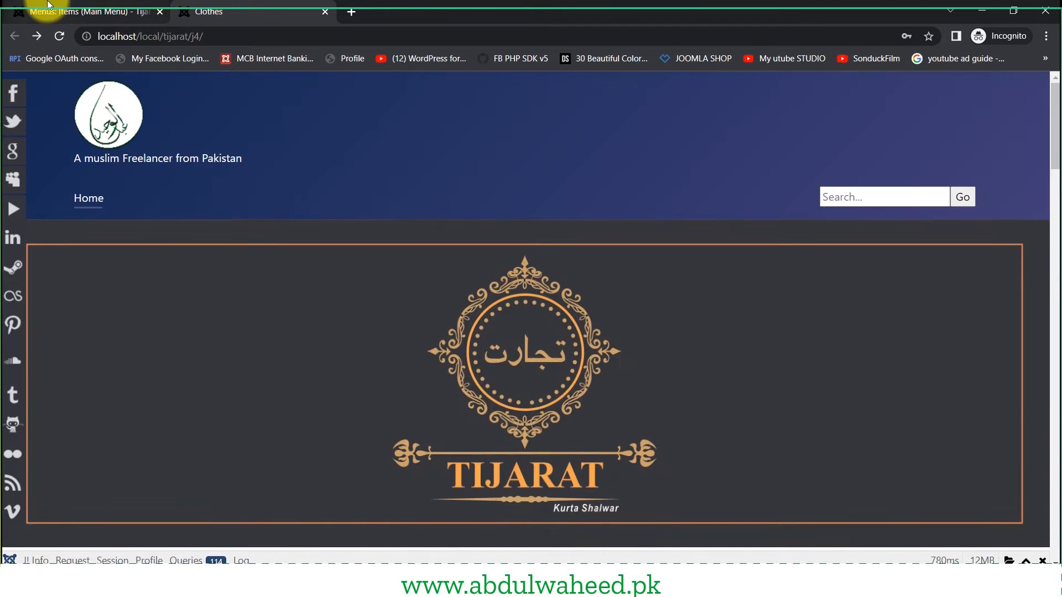
pyautogui.click(60, 35)
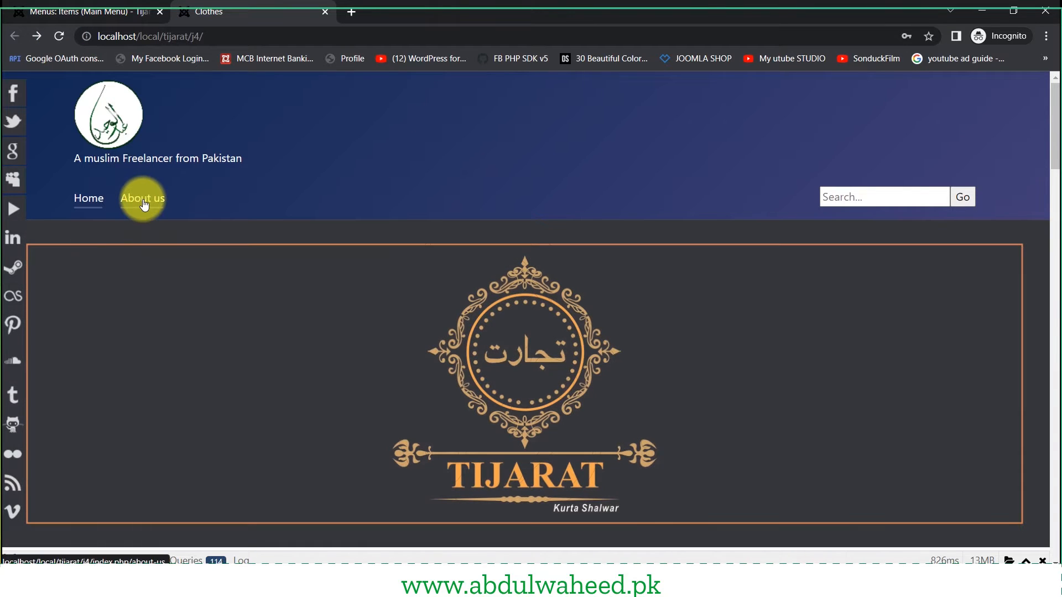
pyautogui.click(144, 204)
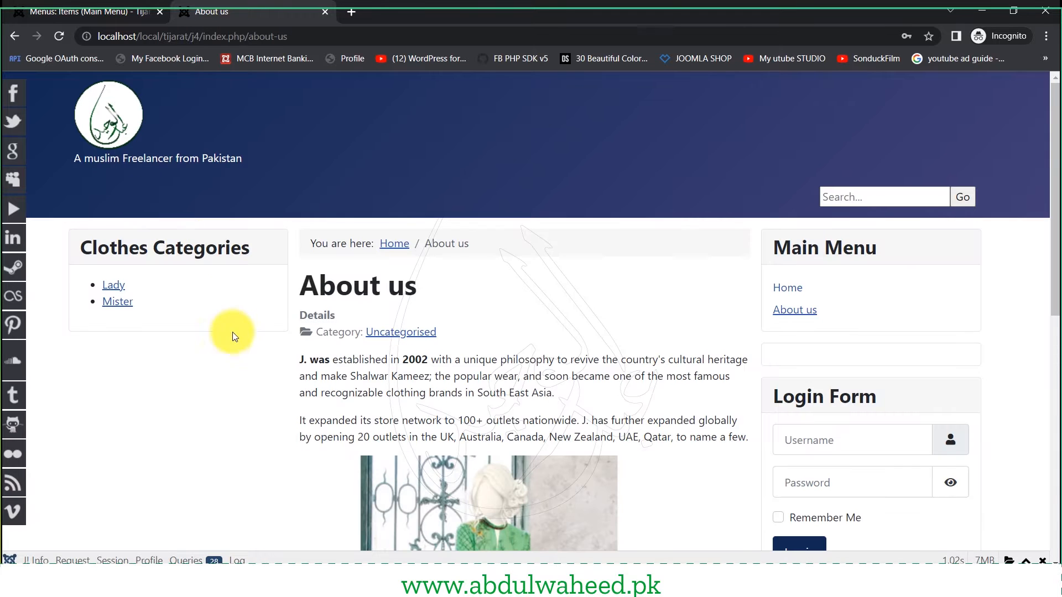
pyautogui.scroll(-5, 299, 400)
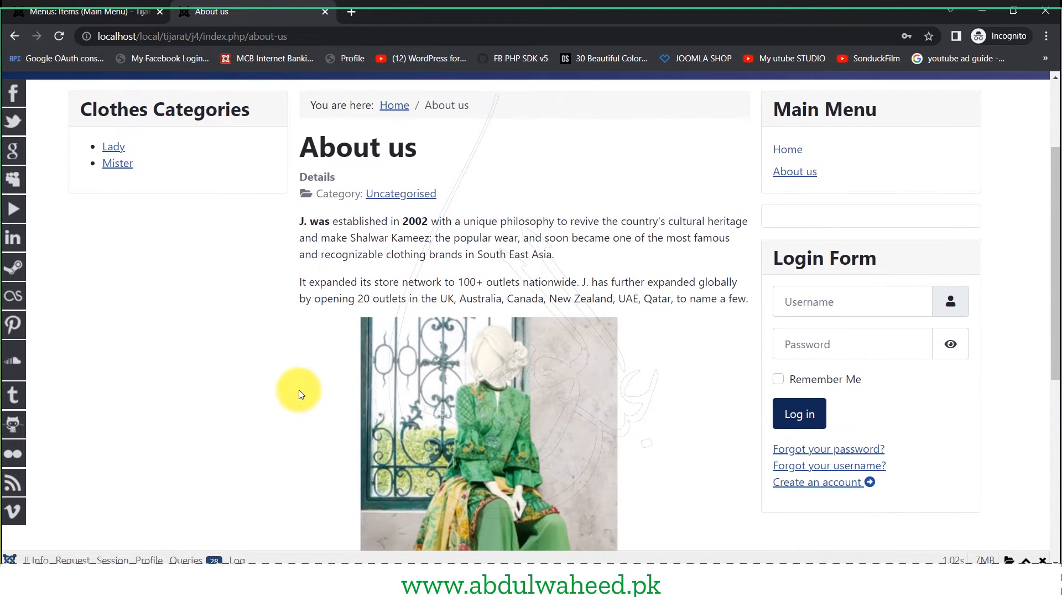
pyautogui.scroll(5, 298, 393)
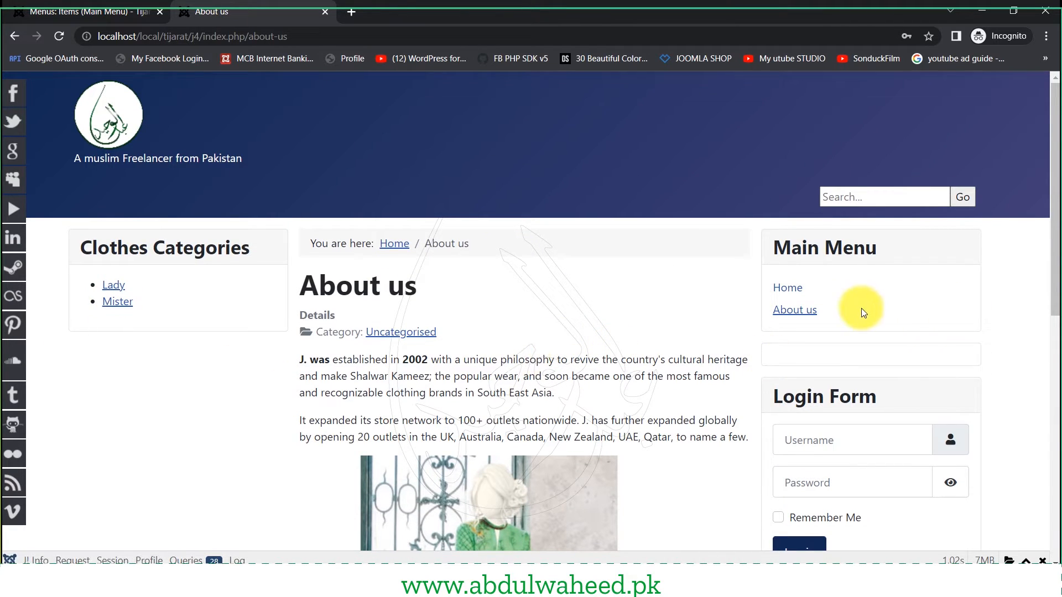
pyautogui.click(846, 198)
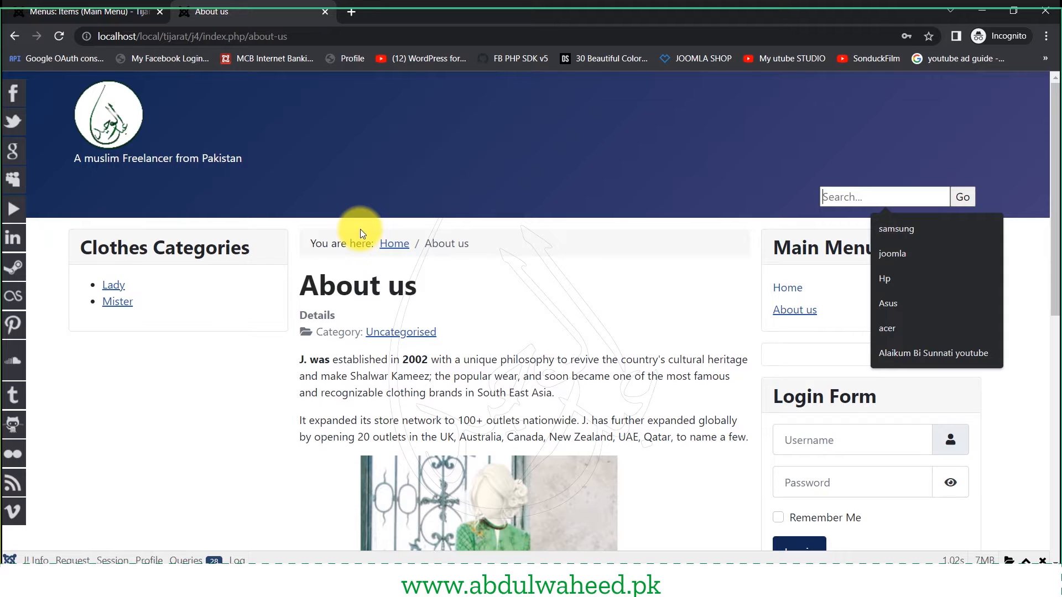
pyautogui.click(114, 3)
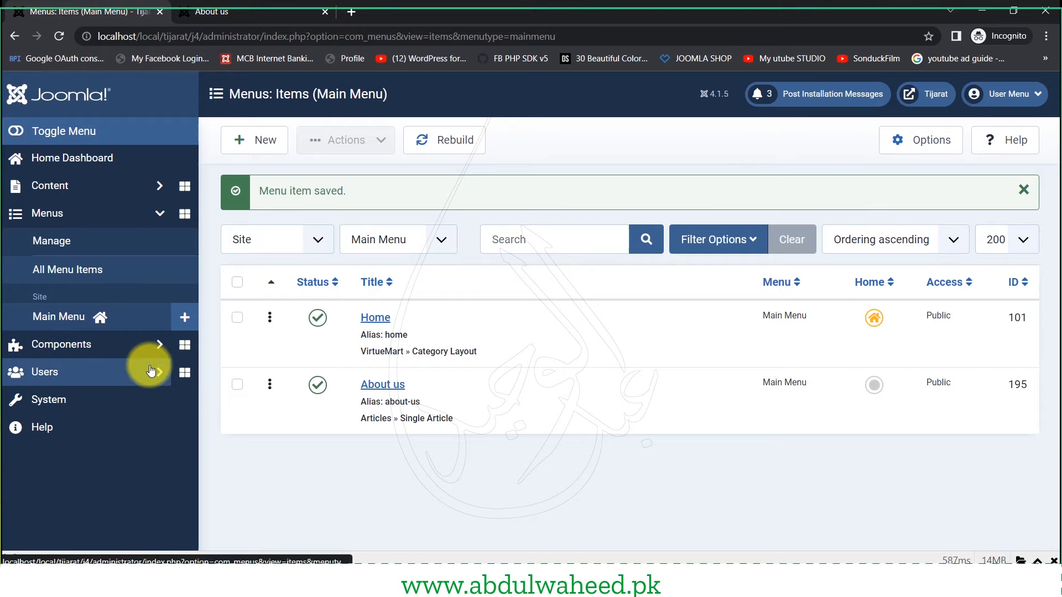
# - Confirm DJ-ImageSlider is assigned only to Home, save it, and return to the About us page
pyautogui.keyDown('ctrl'); pyautogui.click(53, 400); pyautogui.keyUp('ctrl')
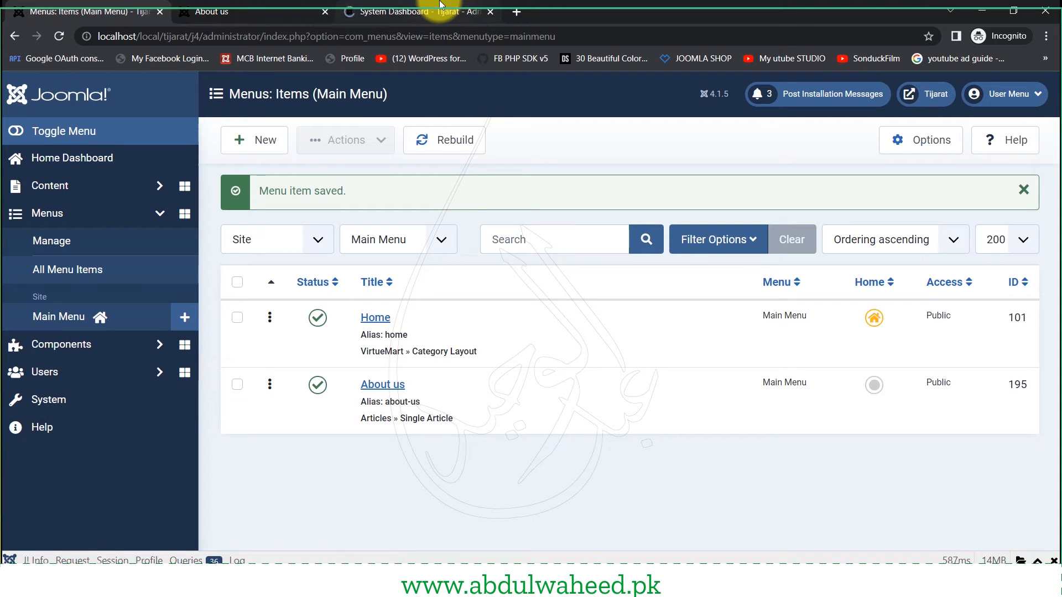
pyautogui.click(441, 7)
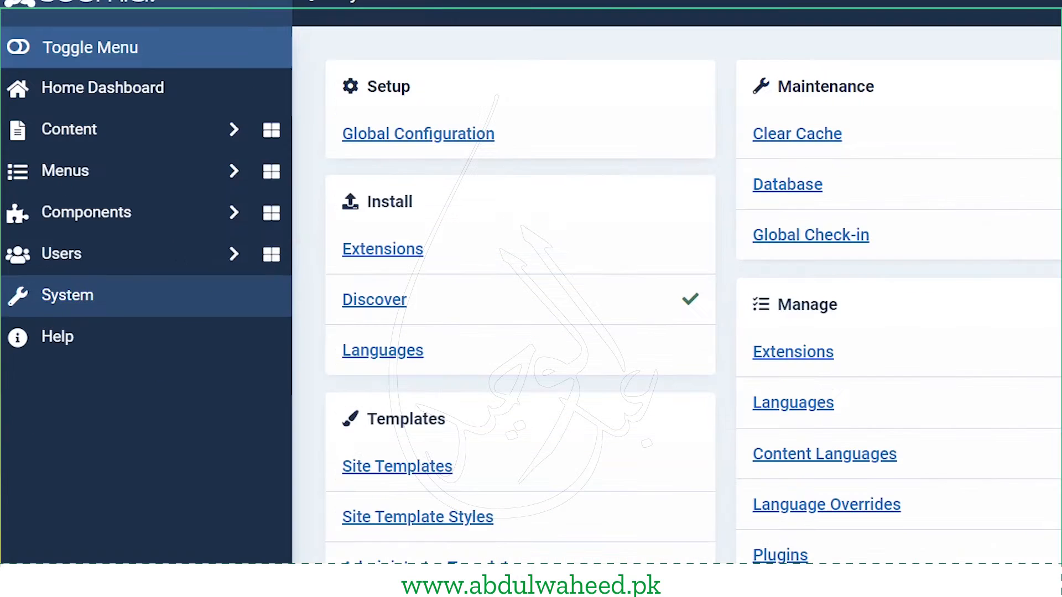
pyautogui.scroll(-3, 712, 397)
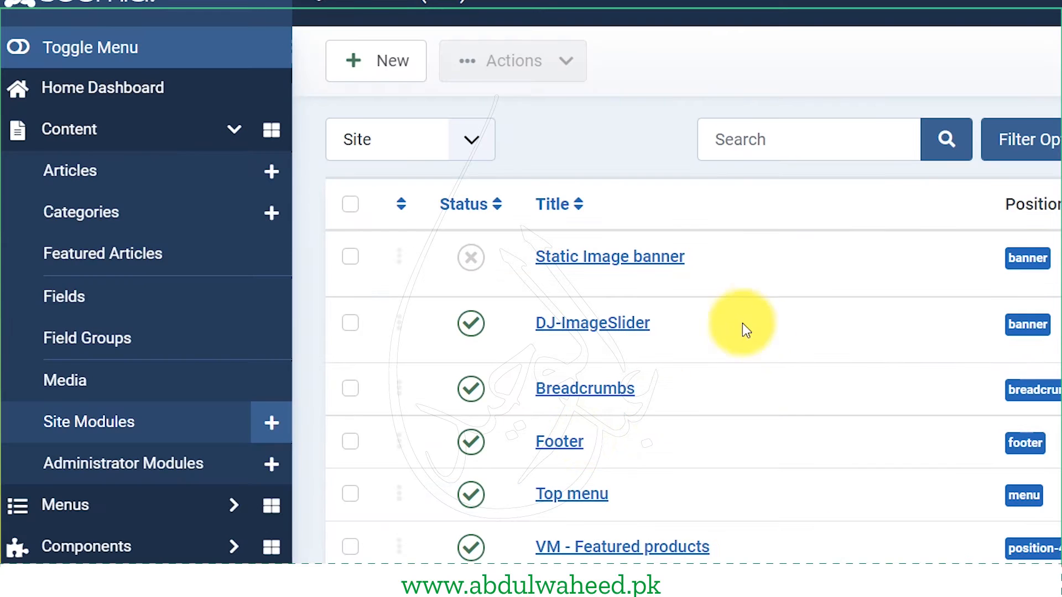
pyautogui.click(594, 332)
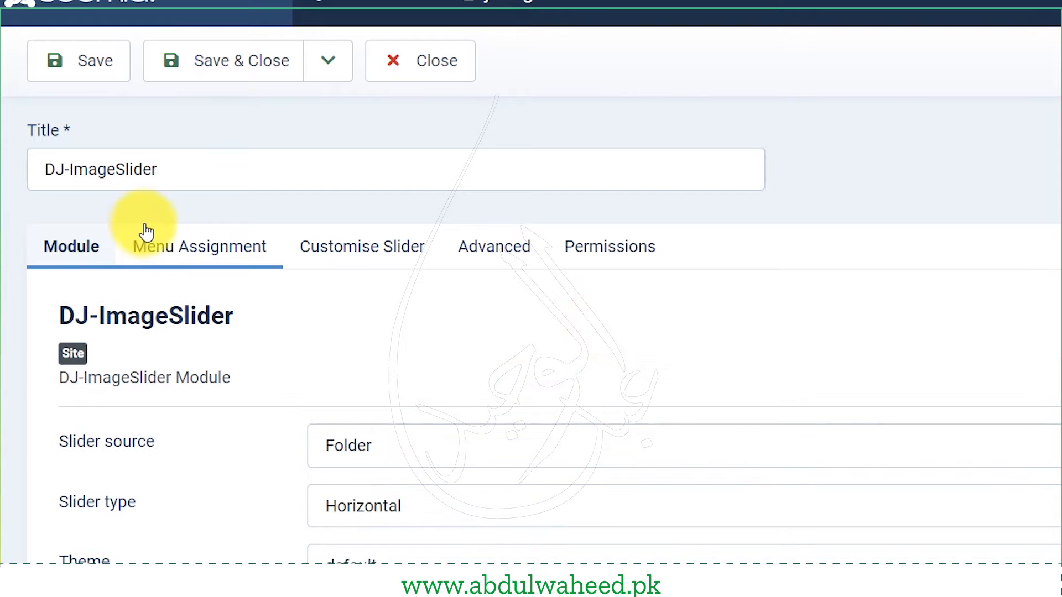
pyautogui.click(198, 258)
pyautogui.scroll(-2, 216, 508)
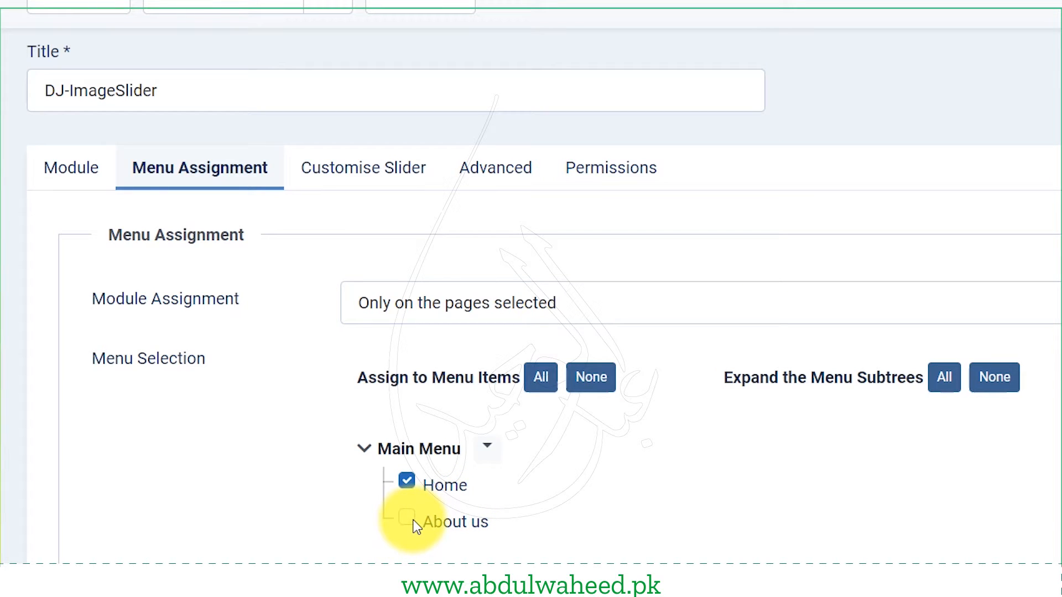
pyautogui.click(218, 3)
pyautogui.click(238, 6)
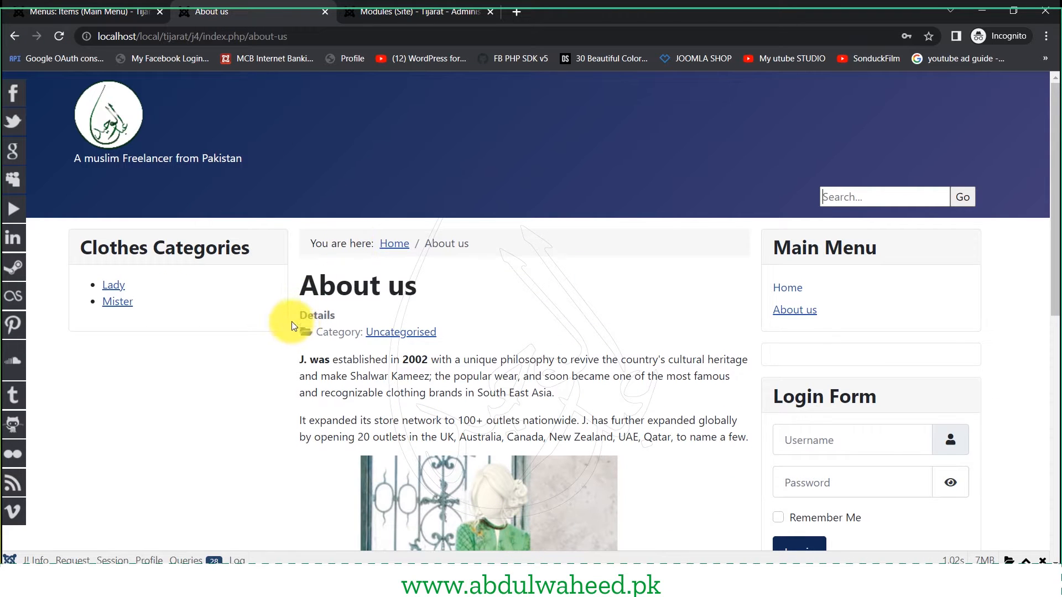
# - Review the About us page's breadcrumb, details, 'Category: Uncategorised' line and opening paragraphs
pyautogui.moveTo(308, 314); pyautogui.dragTo(399, 332)
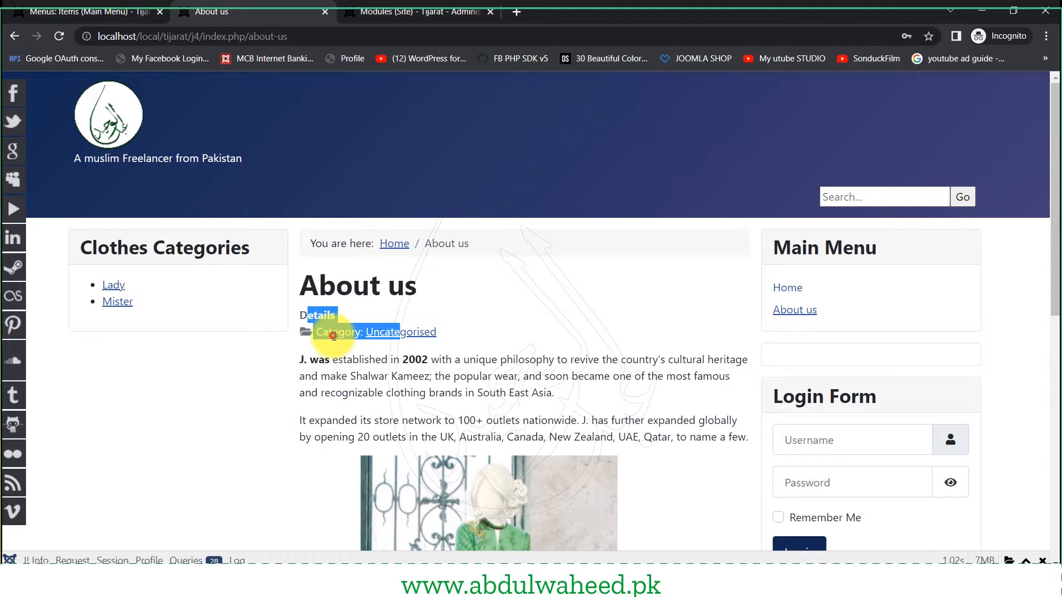
pyautogui.tripleClick(333, 336)
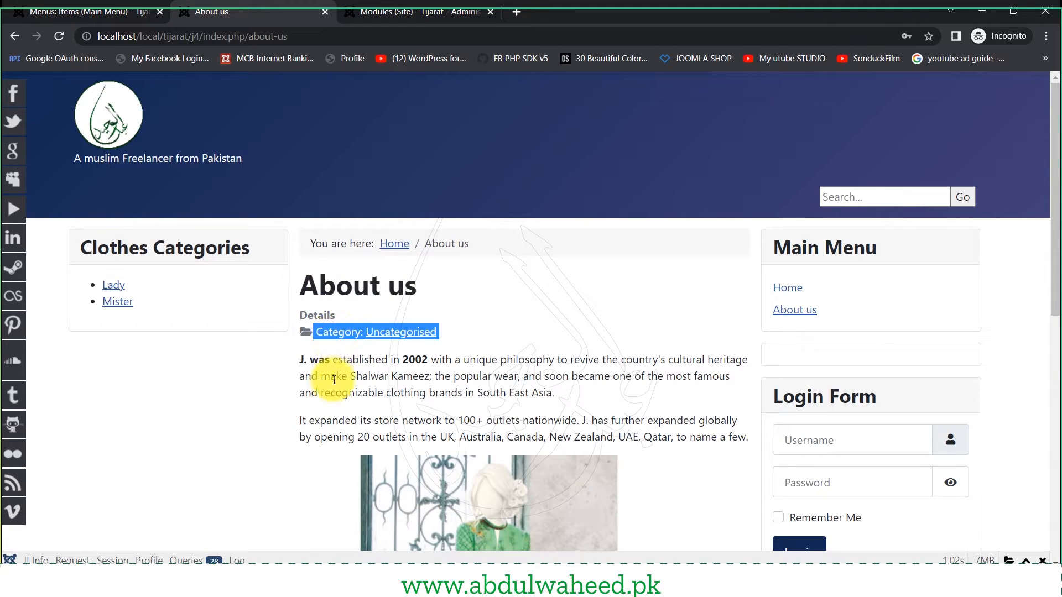
pyautogui.moveTo(323, 239); pyautogui.dragTo(510, 244)
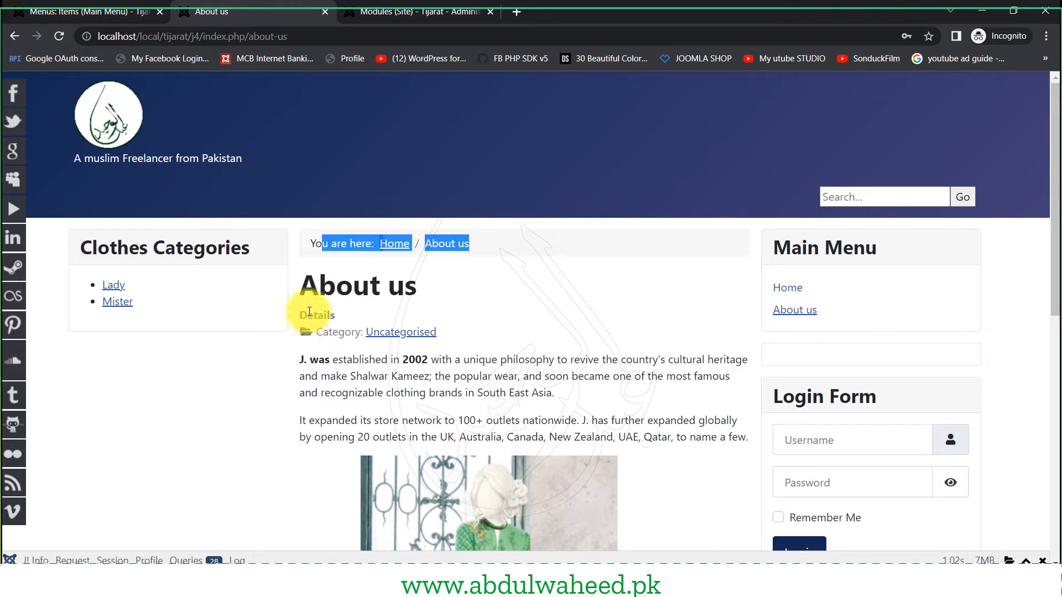
pyautogui.moveTo(312, 319); pyautogui.dragTo(416, 360)
pyautogui.click(304, 333)
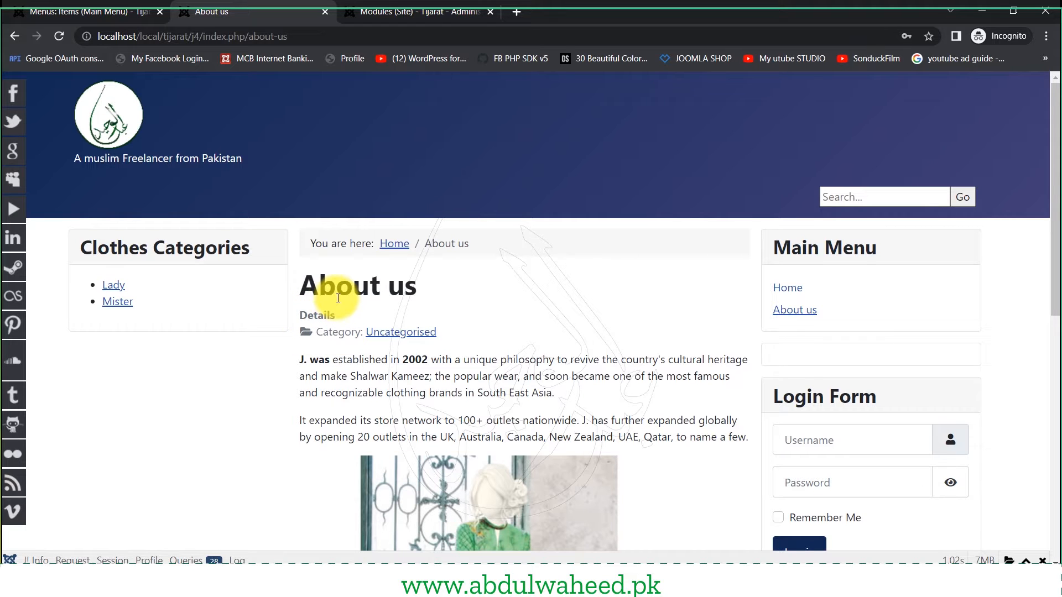
pyautogui.moveTo(353, 295); pyautogui.dragTo(440, 309)
pyautogui.moveTo(320, 371); pyautogui.dragTo(418, 434)
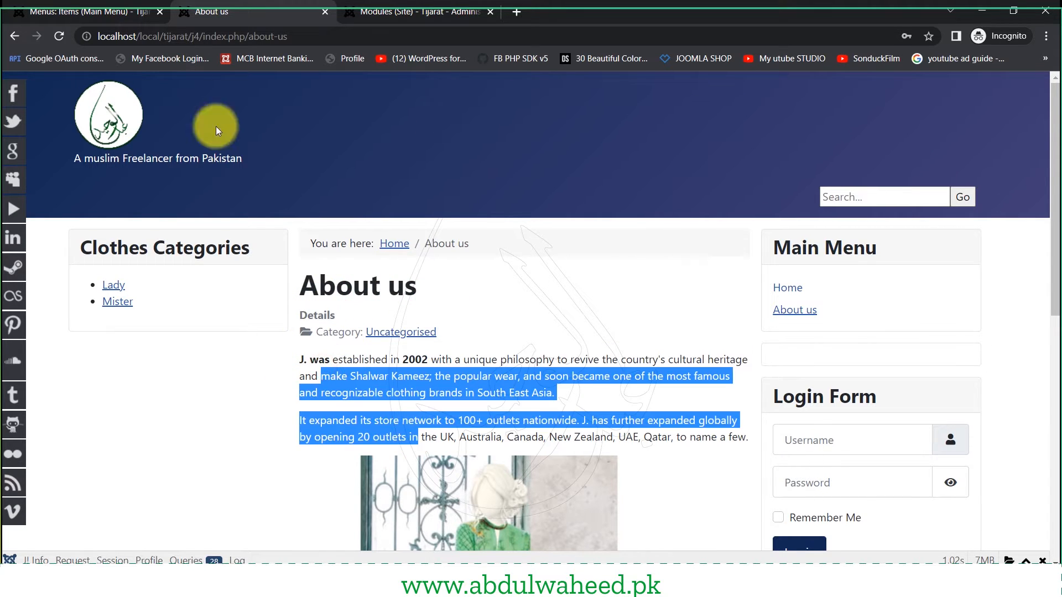
pyautogui.click(67, 11)
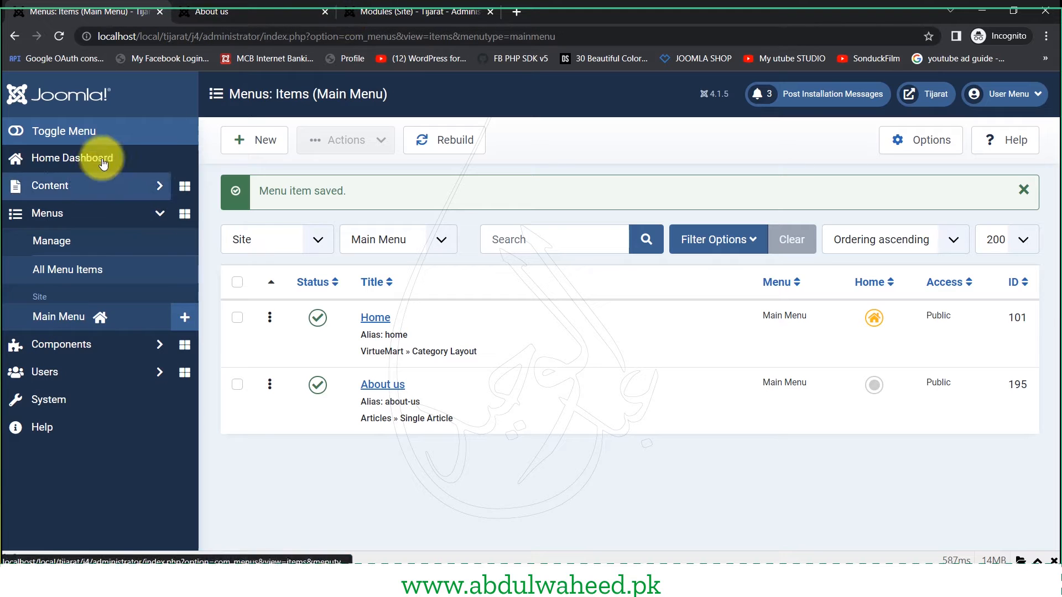
# - Open the global Articles Options from the Content articles list
pyautogui.click(64, 184)
pyautogui.click(50, 220)
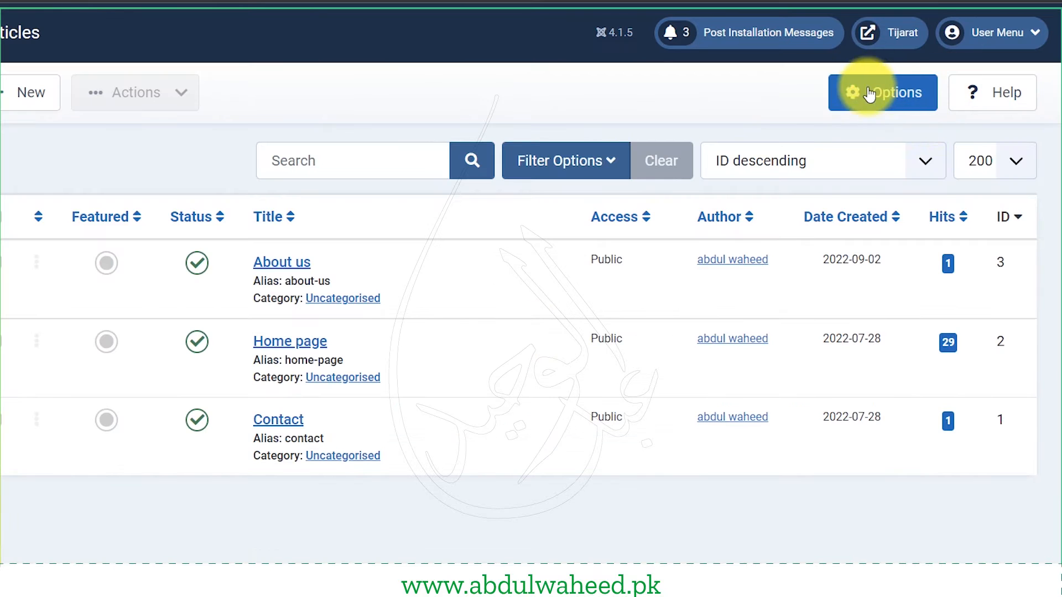
pyautogui.click(870, 95)
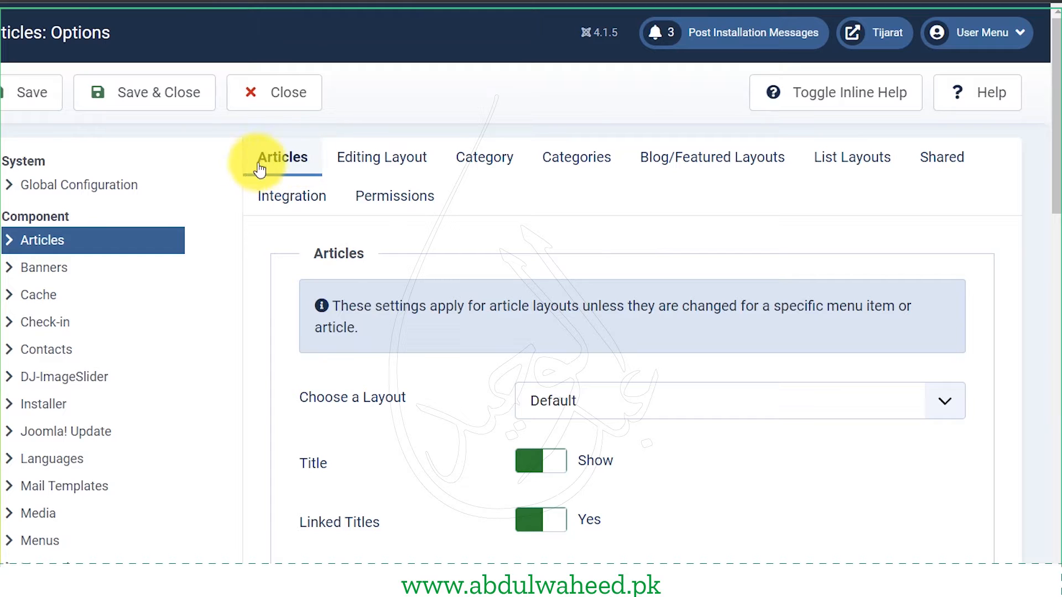
pyautogui.scroll(-5, 373, 532)
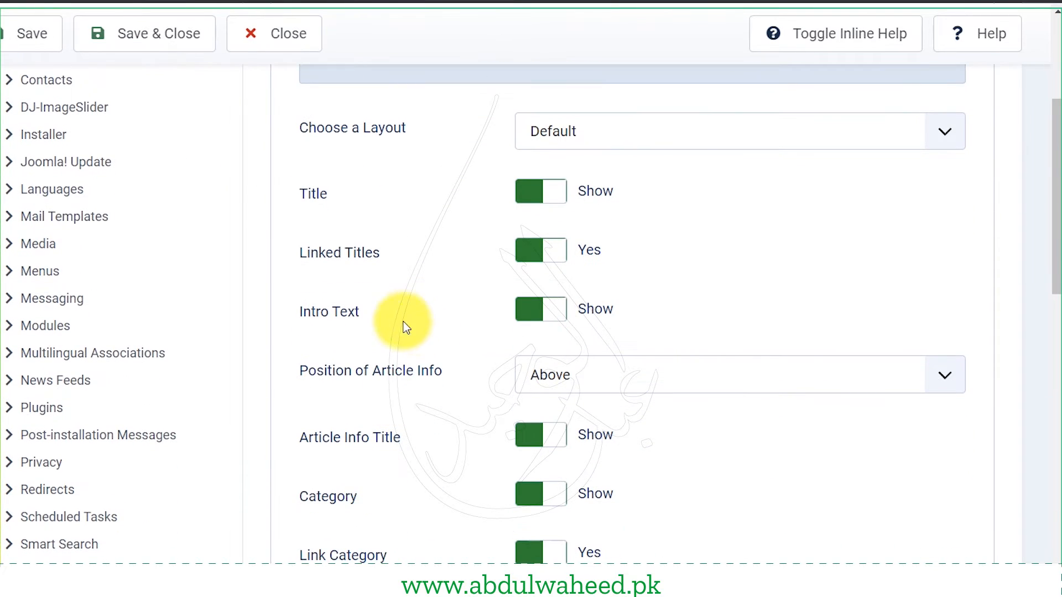
pyautogui.scroll(-3, 387, 359)
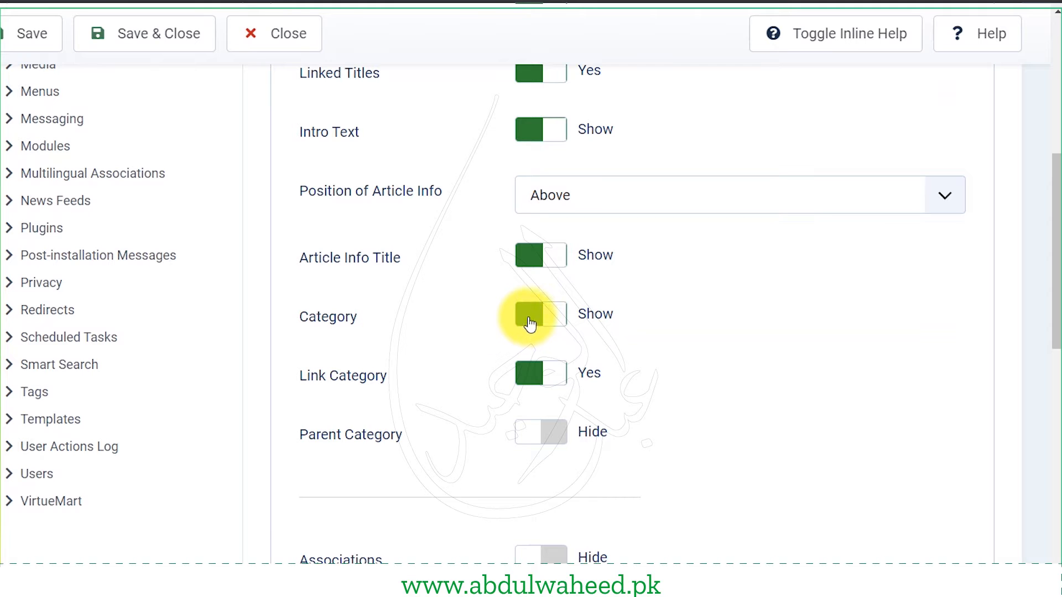
# - Set the Category option to Hide and save the Articles Options
pyautogui.moveTo(308, 316); pyautogui.dragTo(380, 334)
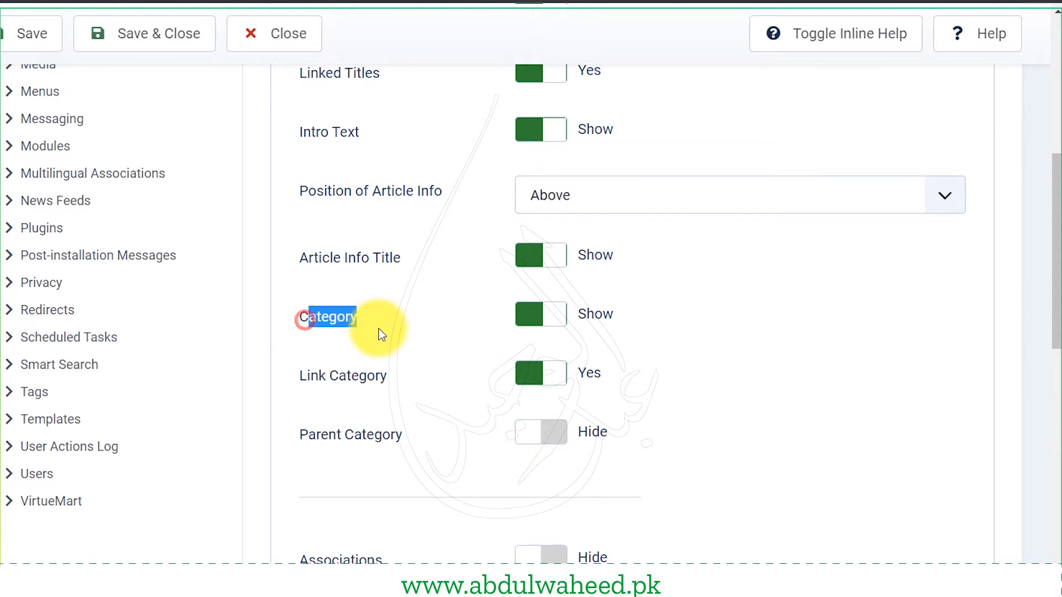
pyautogui.click(563, 321)
pyautogui.scroll(-10, 344, 437)
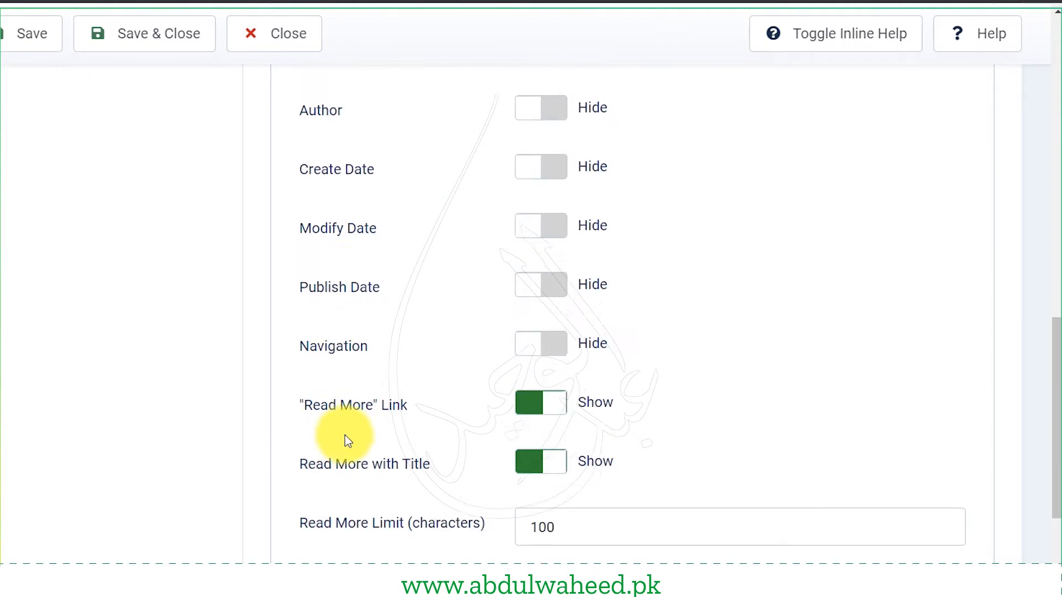
pyautogui.scroll(-5, 408, 467)
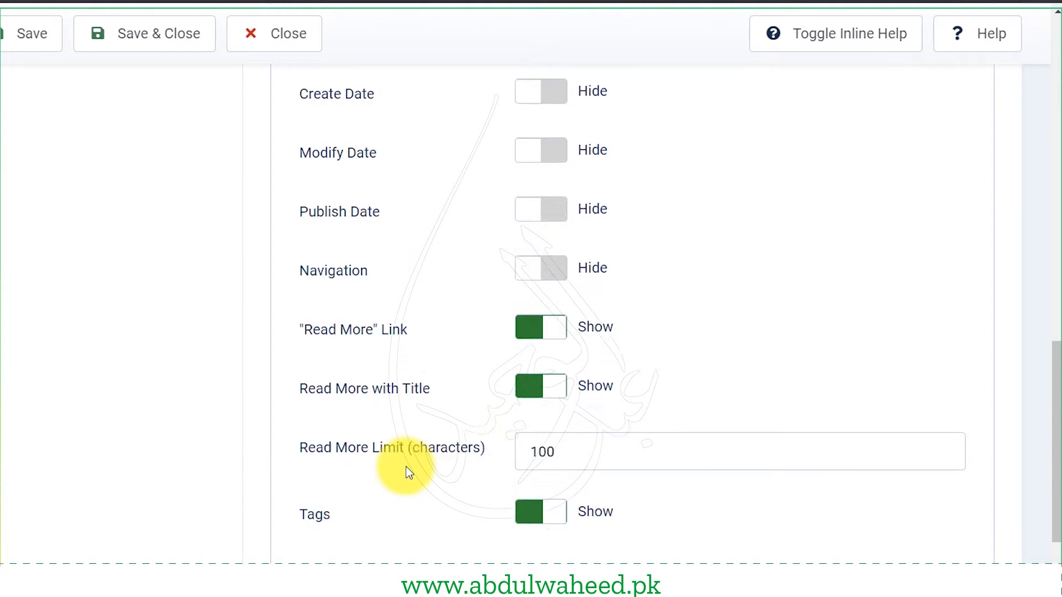
pyautogui.scroll(-2, 426, 410)
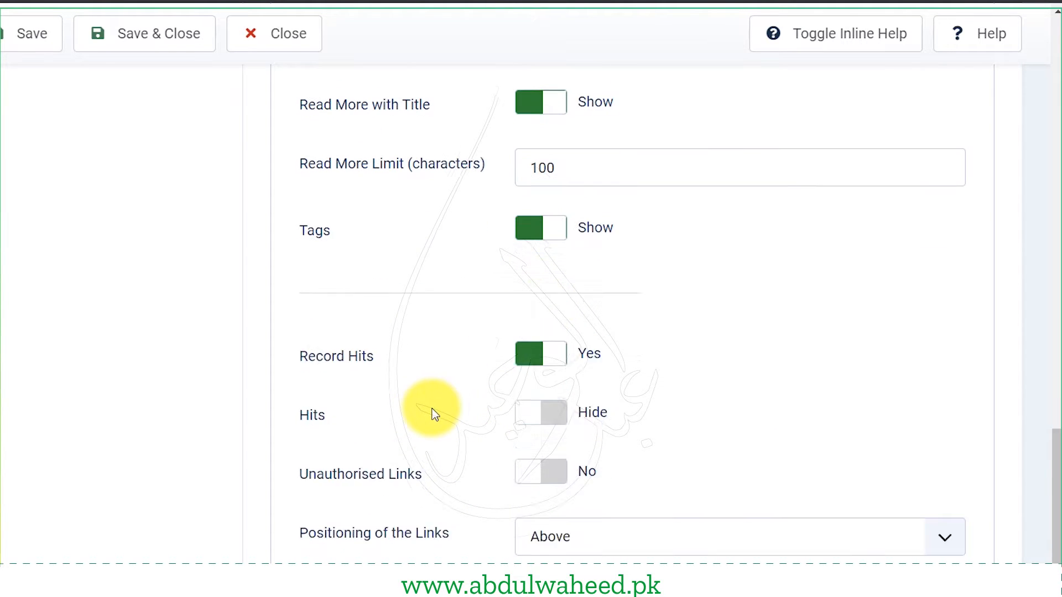
pyautogui.scroll(4, 246, 527)
pyautogui.scroll(10, 246, 526)
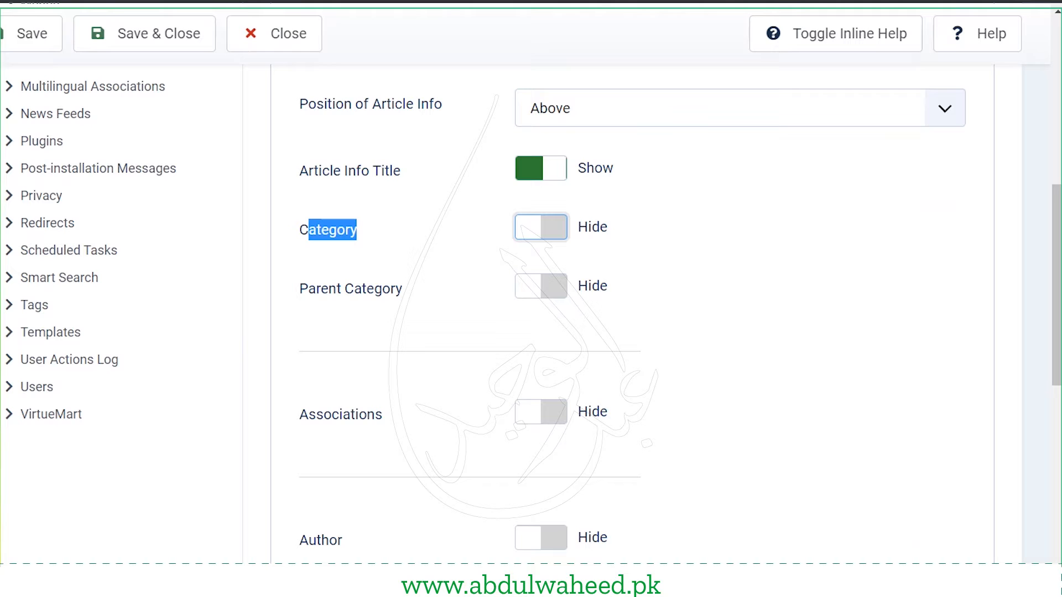
pyautogui.click(18, 43)
pyautogui.click(263, 6)
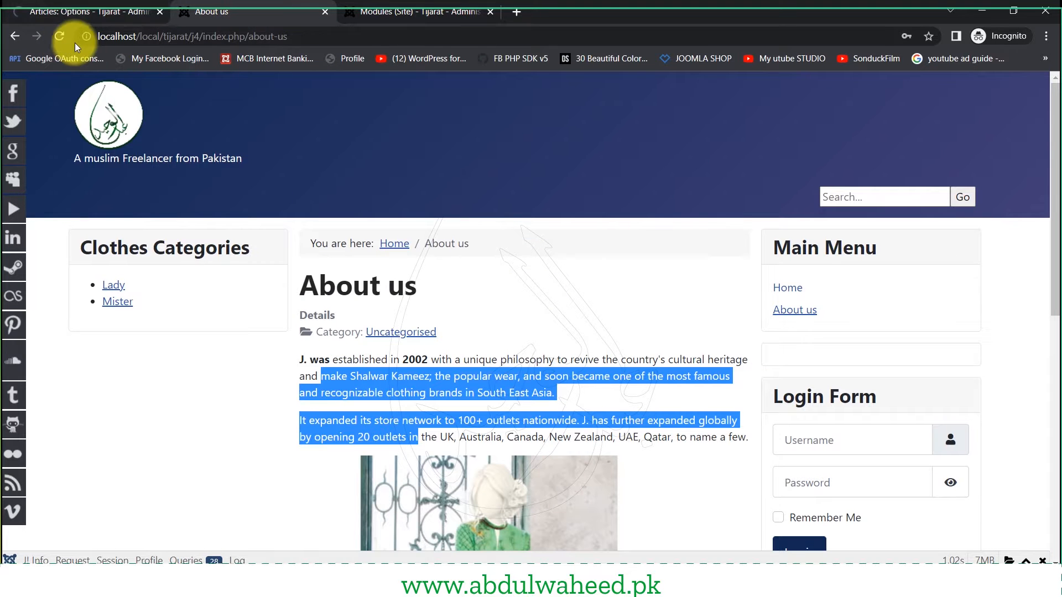
# - Reload the About us page to confirm the category line is gone, then return to Articles Options
pyautogui.click(59, 36)
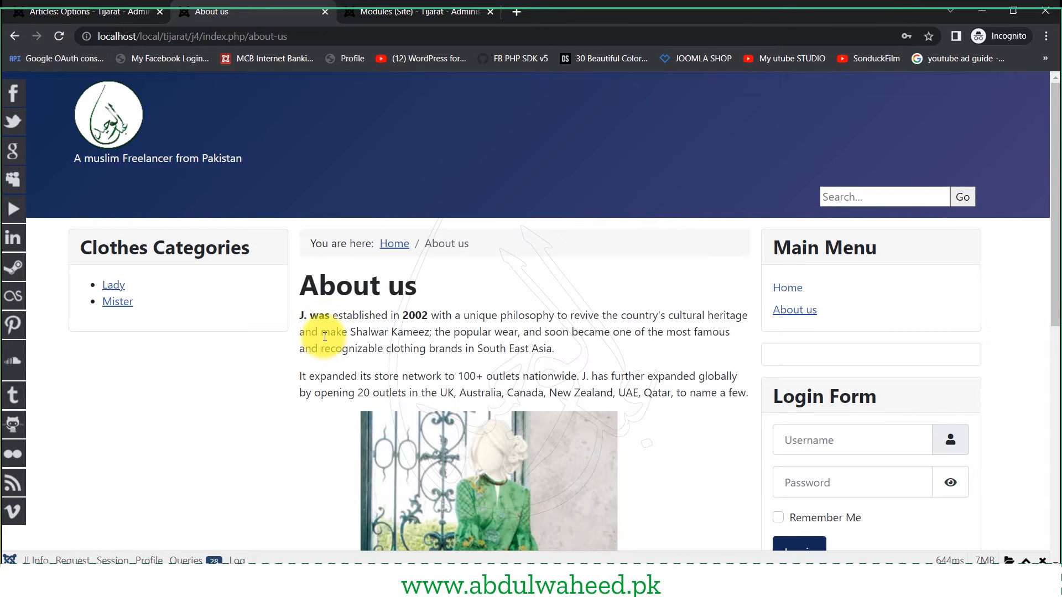
pyautogui.scroll(-6, 393, 366)
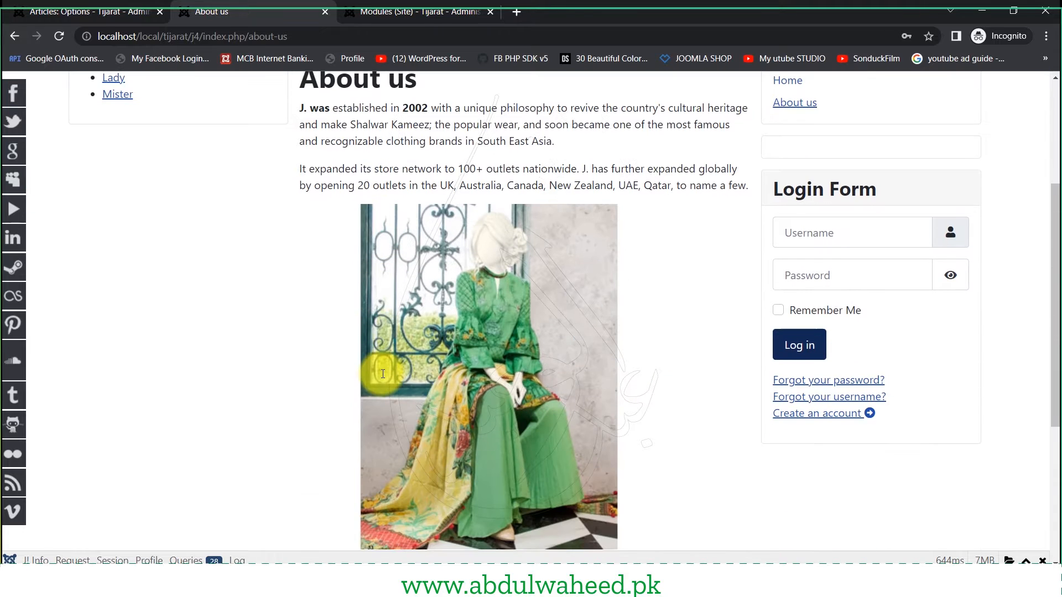
pyautogui.scroll(-1, 384, 378)
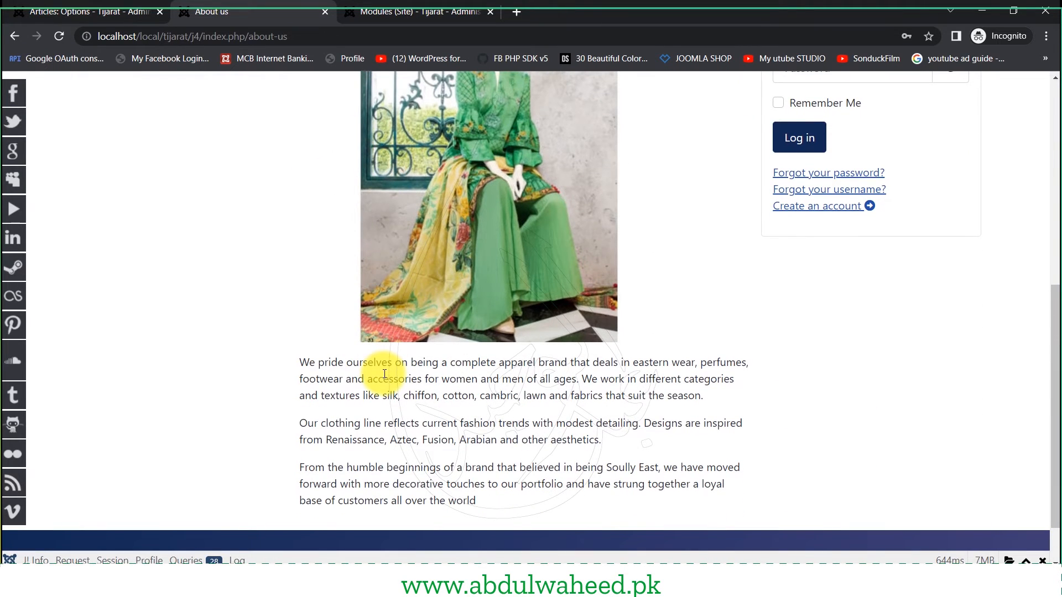
pyautogui.scroll(7, 385, 374)
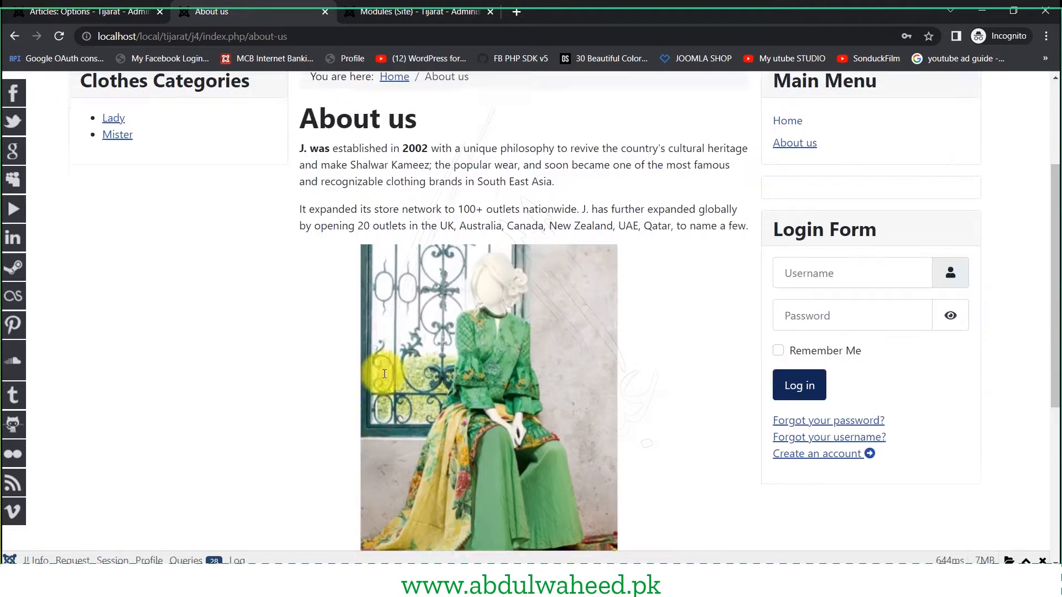
pyautogui.moveTo(371, 332); pyautogui.dragTo(401, 376)
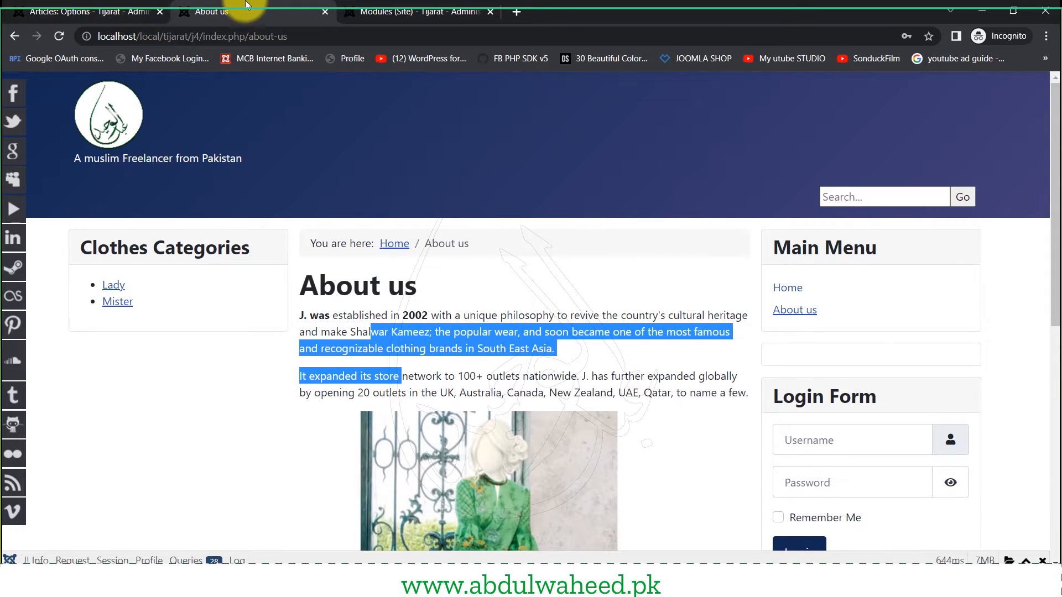
pyautogui.click(140, 5)
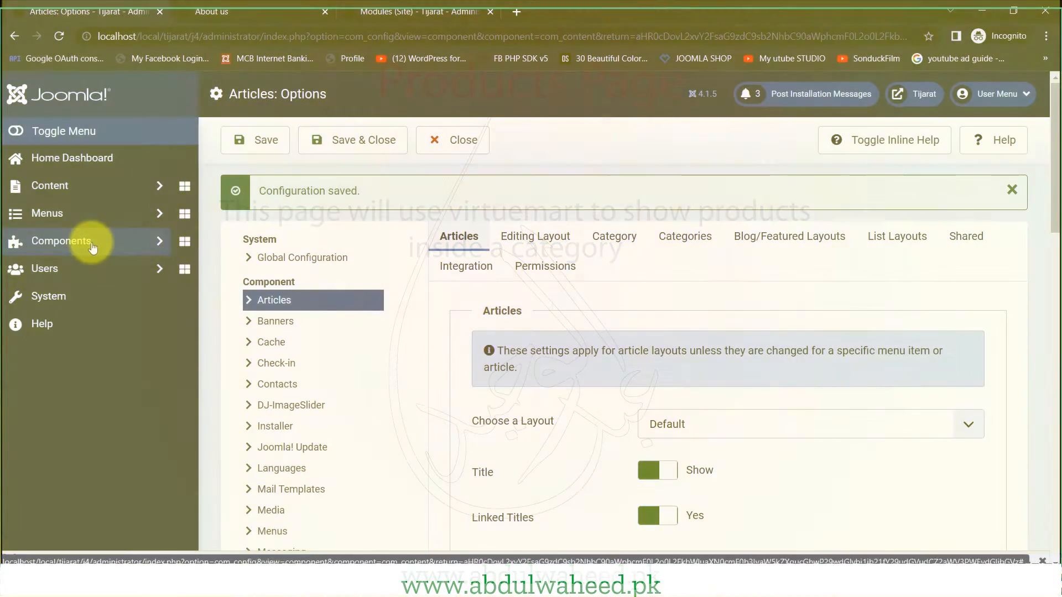
# - Open the VirtueMart product list from the Components menu
pyautogui.click(88, 244)
pyautogui.scroll(-2, 122, 288)
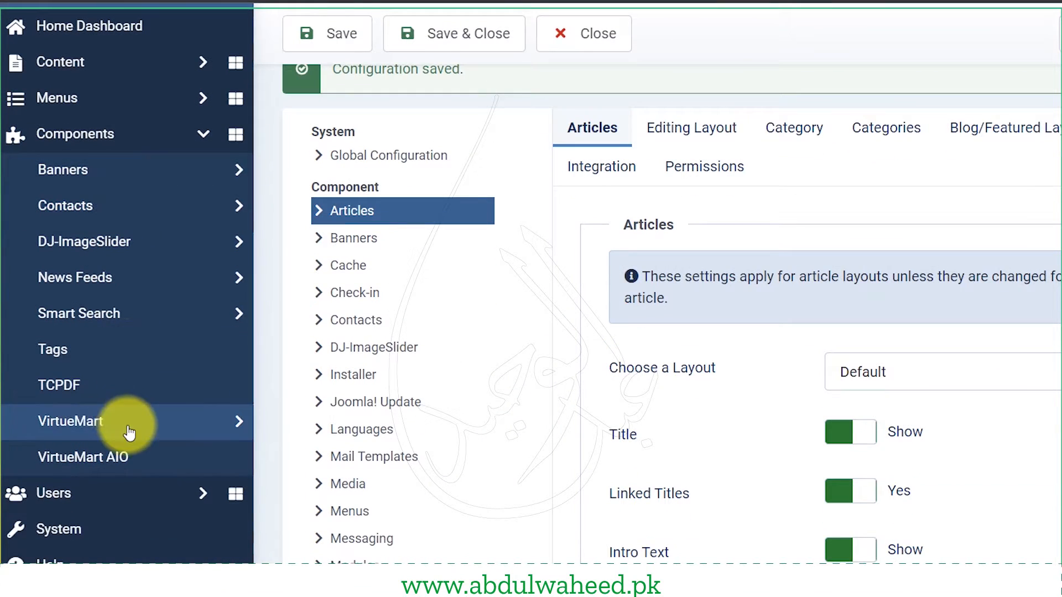
pyautogui.click(80, 434)
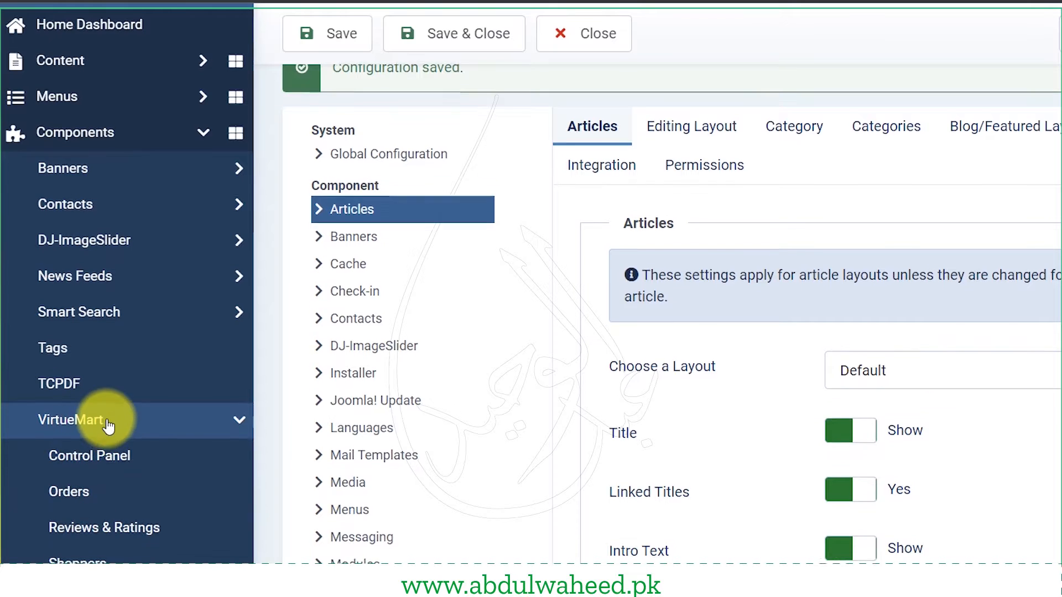
pyautogui.scroll(-5, 106, 426)
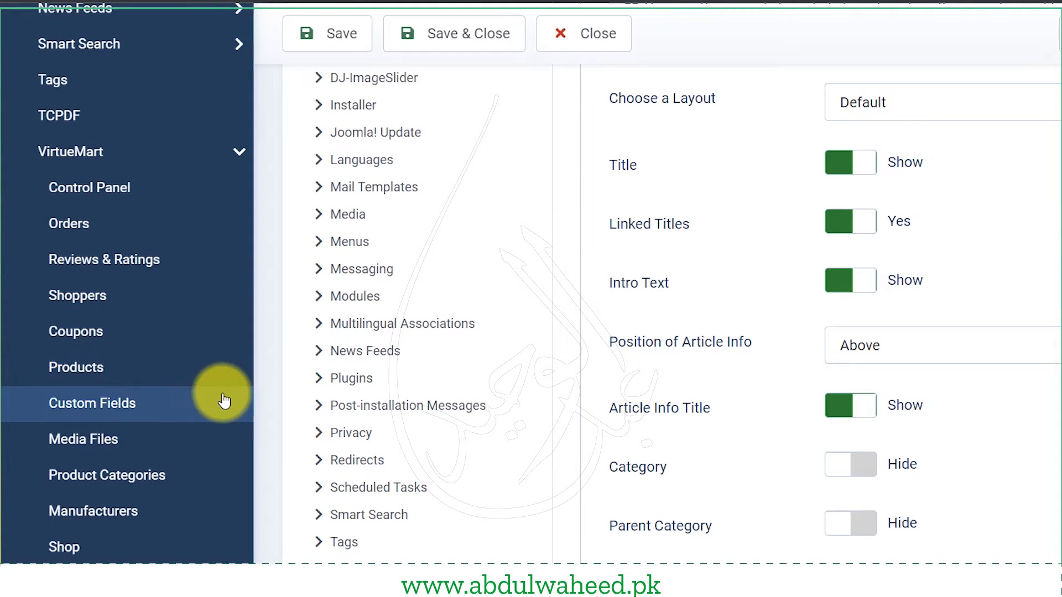
pyautogui.click(161, 372)
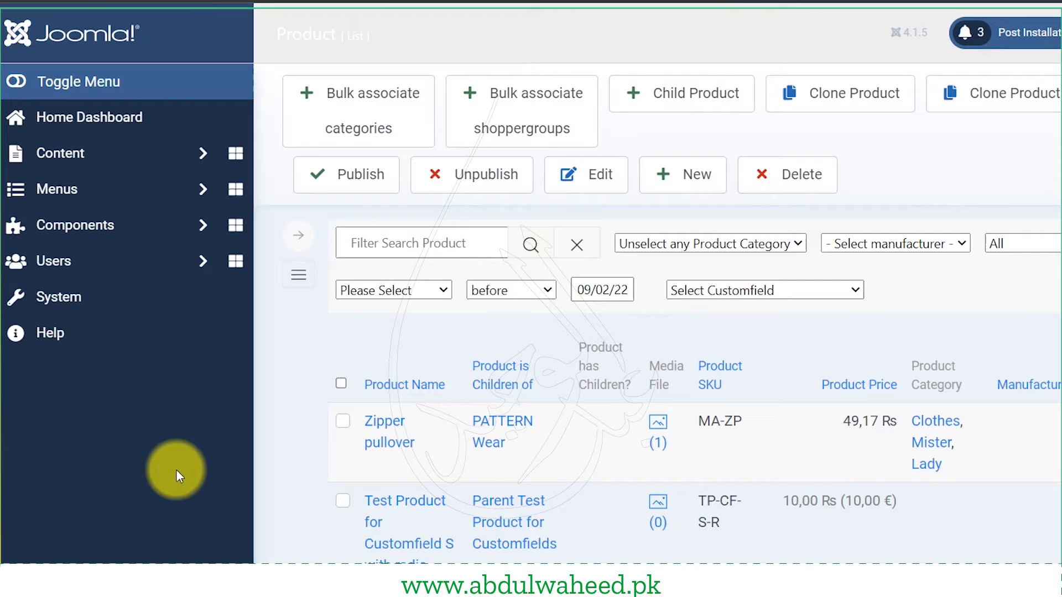
pyautogui.scroll(-3, 555, 510)
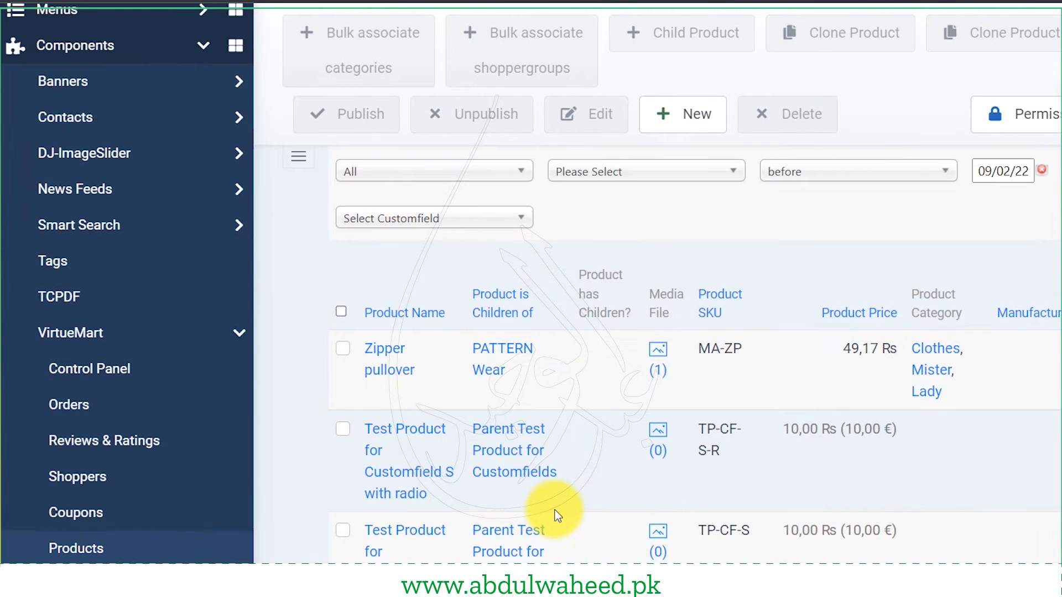
pyautogui.scroll(-3, 555, 510)
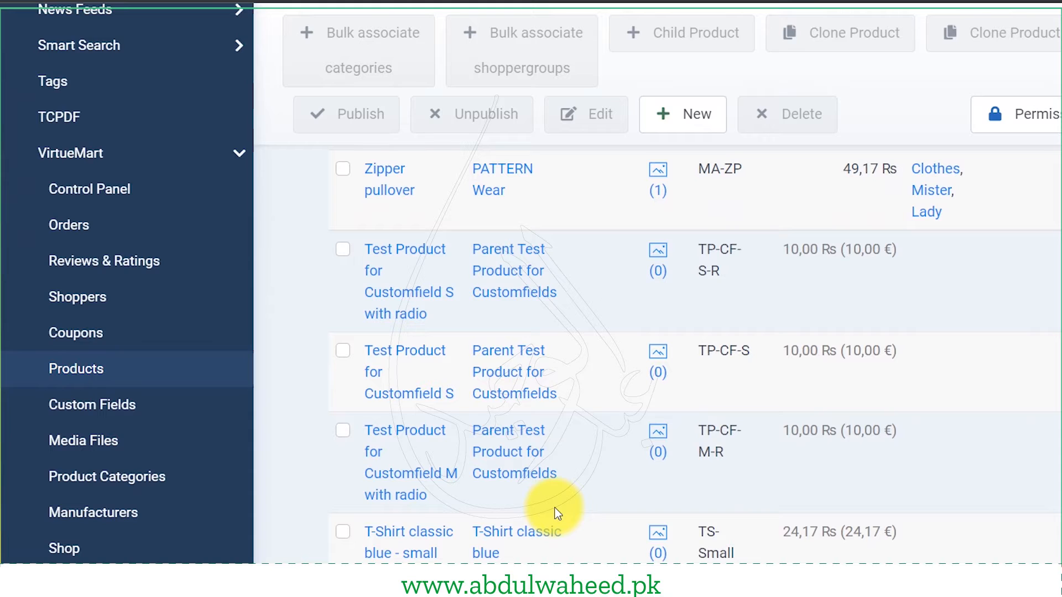
pyautogui.scroll(-2, 554, 514)
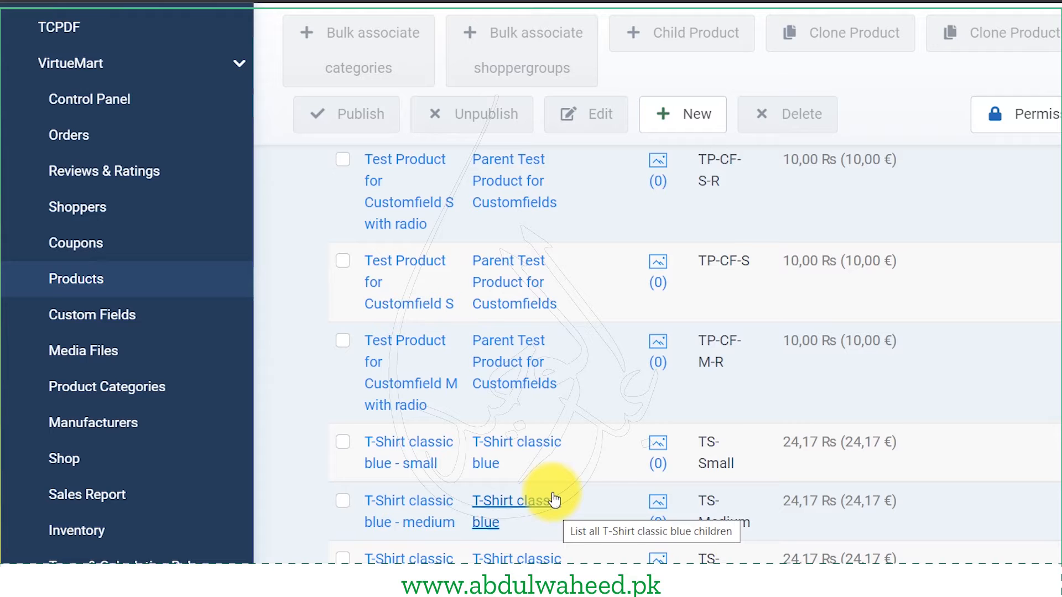
pyautogui.scroll(6, 548, 490)
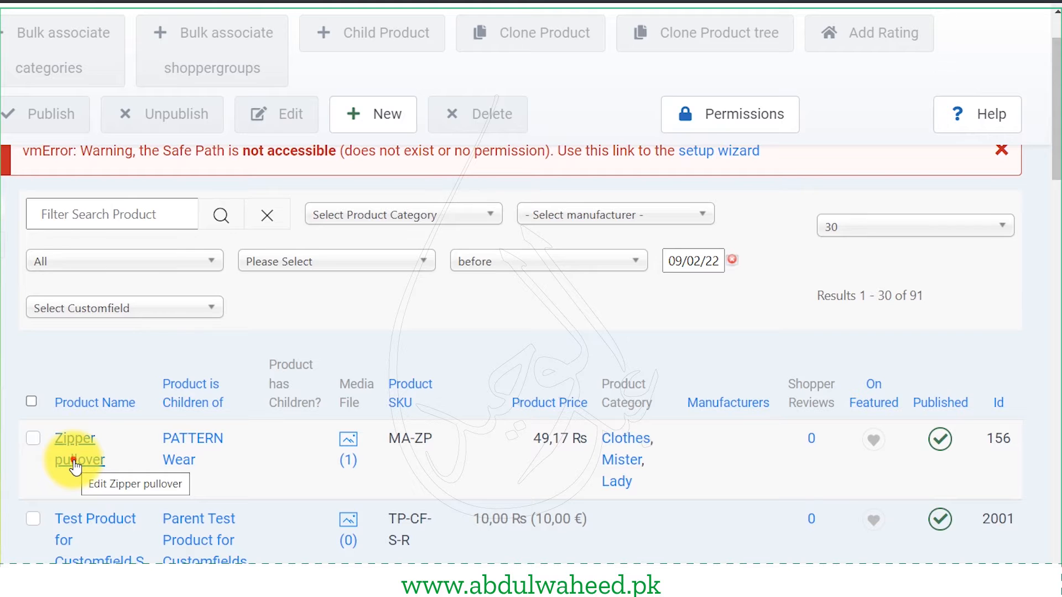
# - Open the Zipper pullover and review its Product Name, SKU, Published and On Featured settings
pyautogui.click(76, 467)
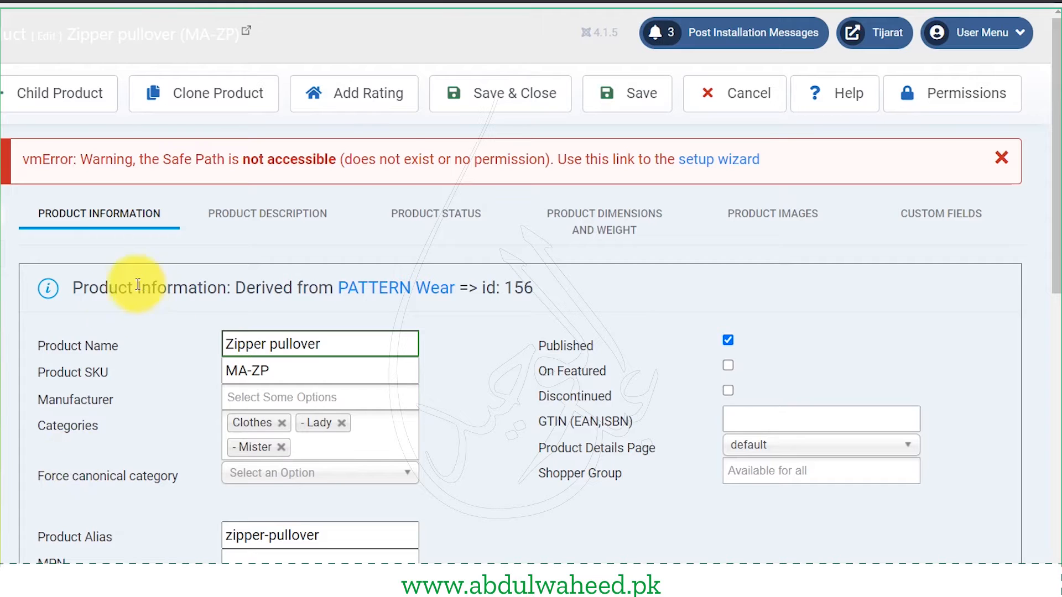
pyautogui.moveTo(64, 346); pyautogui.dragTo(163, 359)
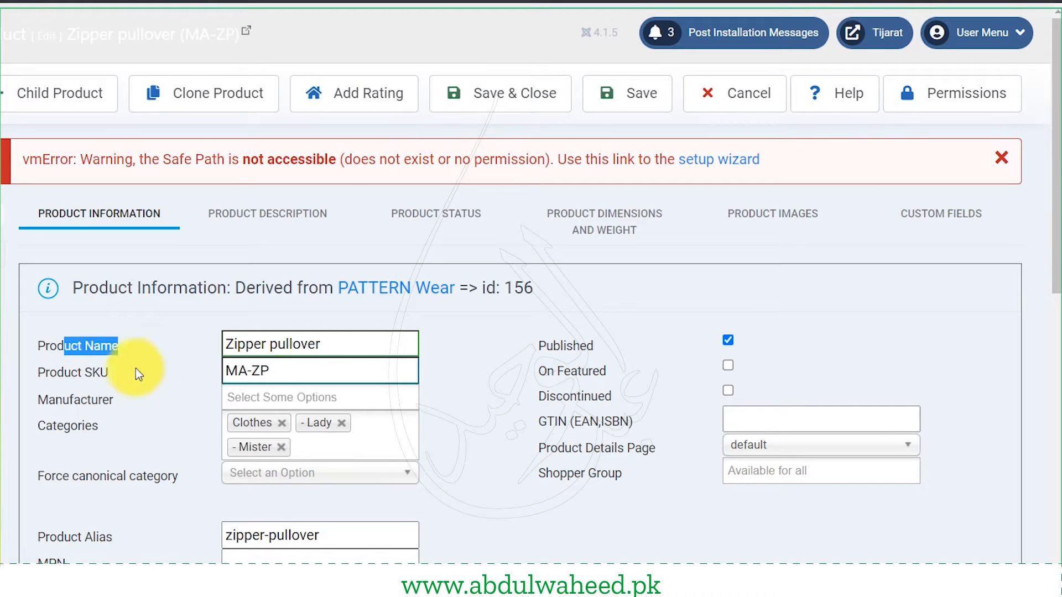
pyautogui.moveTo(78, 374); pyautogui.dragTo(113, 380)
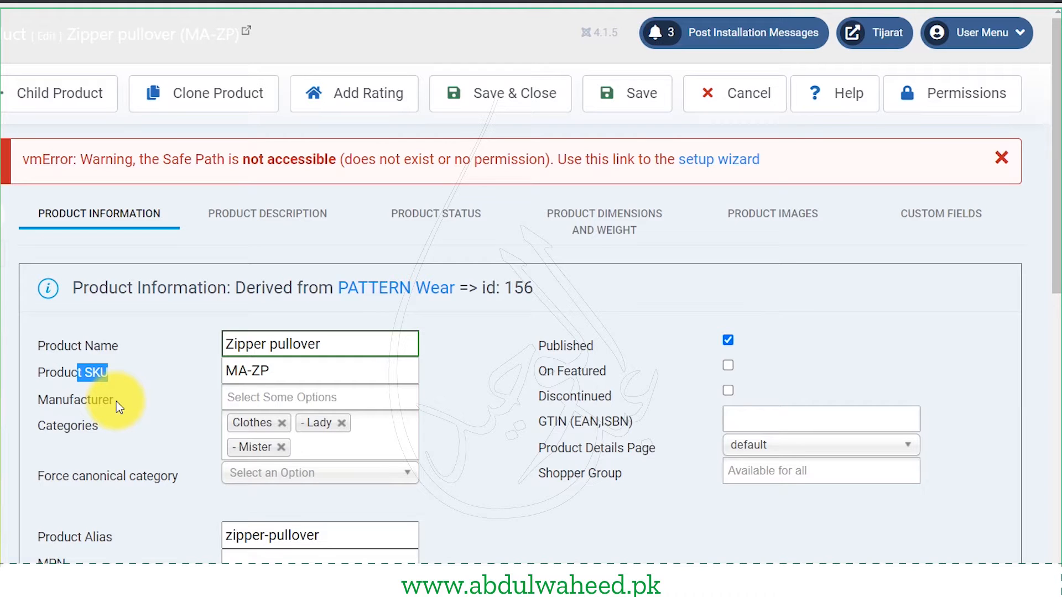
pyautogui.moveTo(555, 344); pyautogui.dragTo(600, 347)
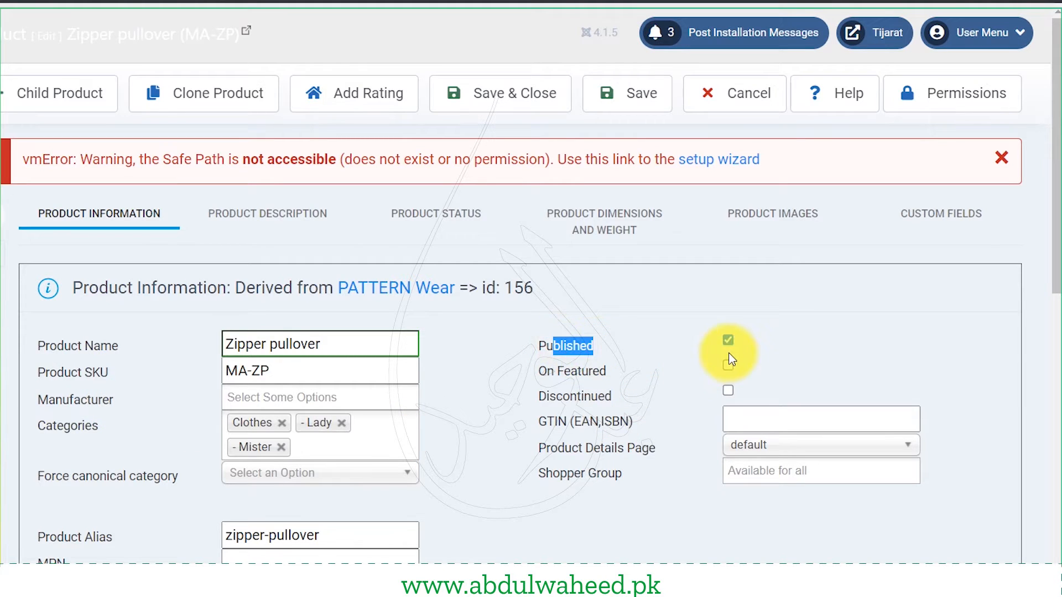
pyautogui.moveTo(547, 372); pyautogui.dragTo(596, 378)
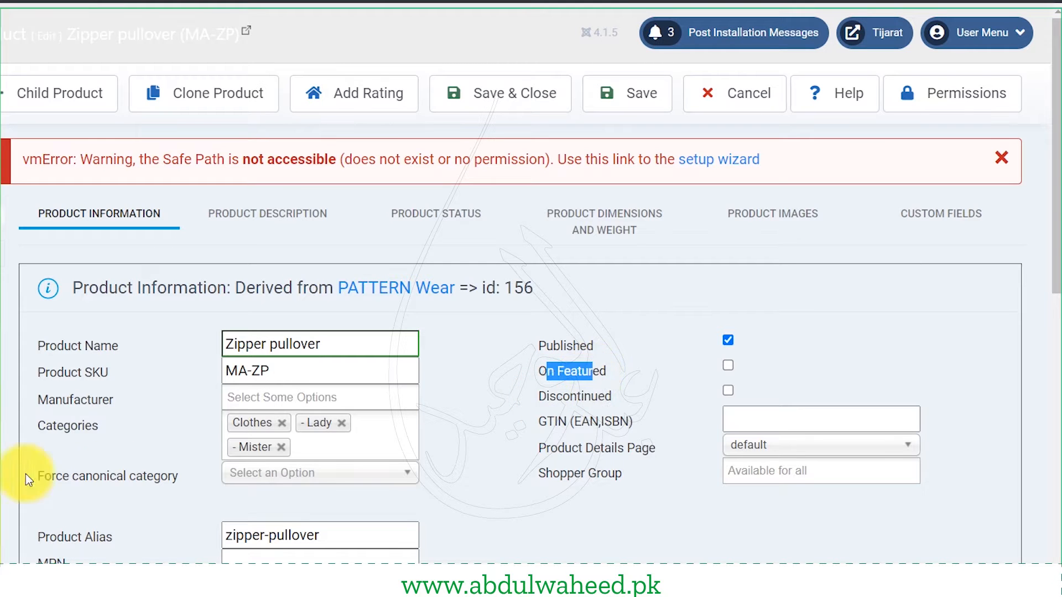
pyautogui.scroll(-2, 92, 415)
pyautogui.moveTo(52, 335); pyautogui.dragTo(91, 336)
# - Review the Cost, Base and Final prices and tax rule, then show Product Description
pyautogui.scroll(-1, 86, 450)
pyautogui.scroll(-2, 85, 450)
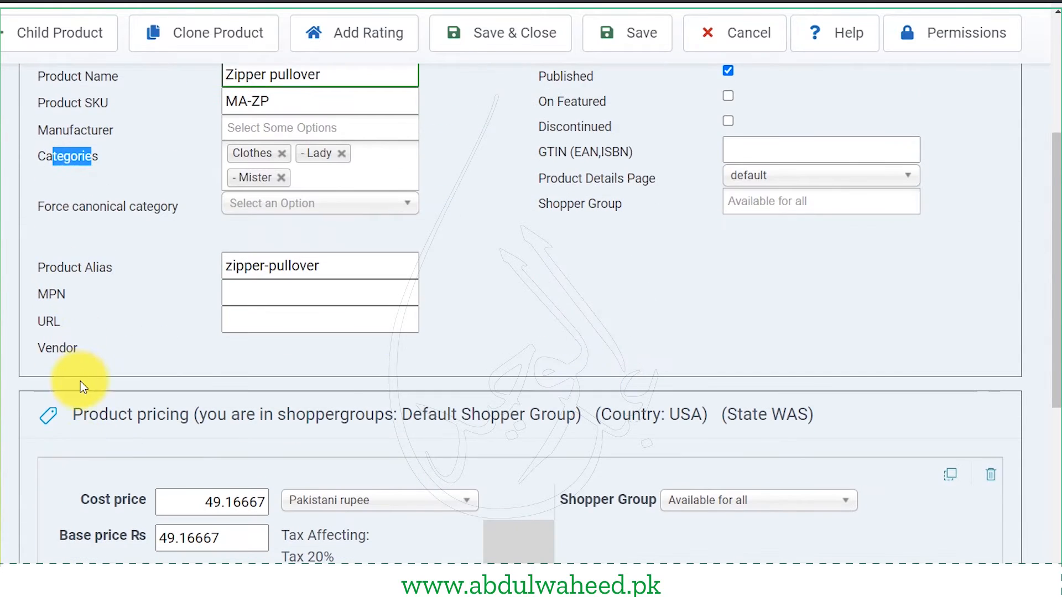
pyautogui.scroll(-2, 83, 380)
pyautogui.click(209, 424)
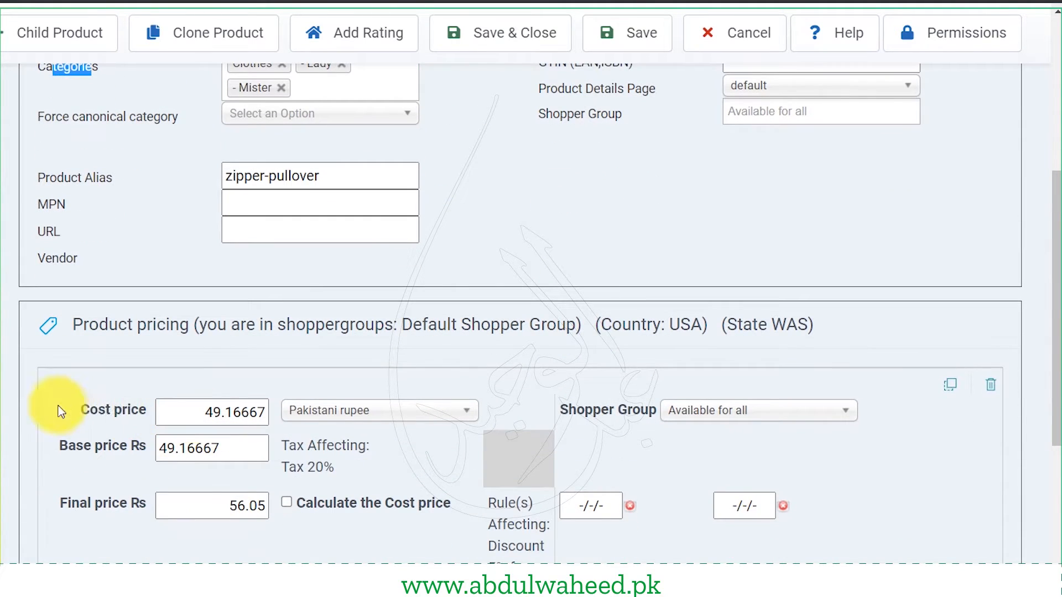
pyautogui.moveTo(67, 406); pyautogui.dragTo(128, 446)
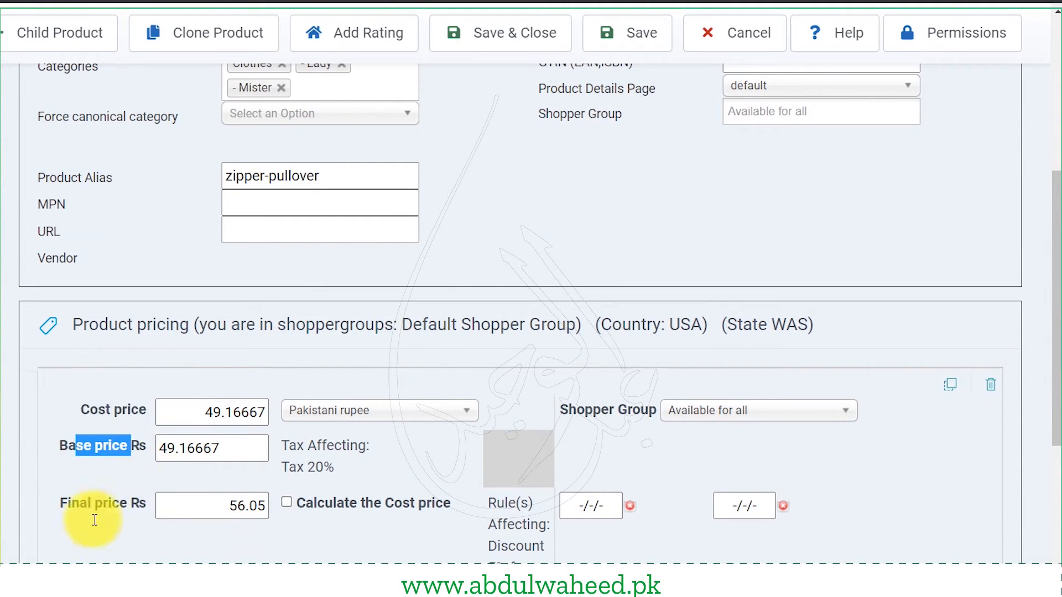
pyautogui.moveTo(92, 506); pyautogui.dragTo(132, 512)
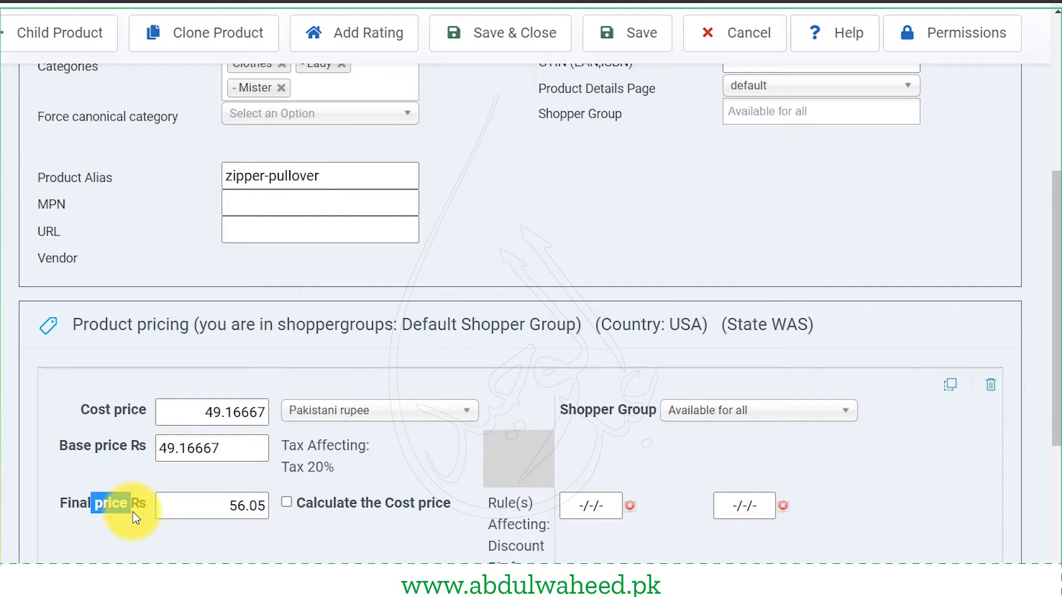
pyautogui.moveTo(288, 446); pyautogui.dragTo(347, 463)
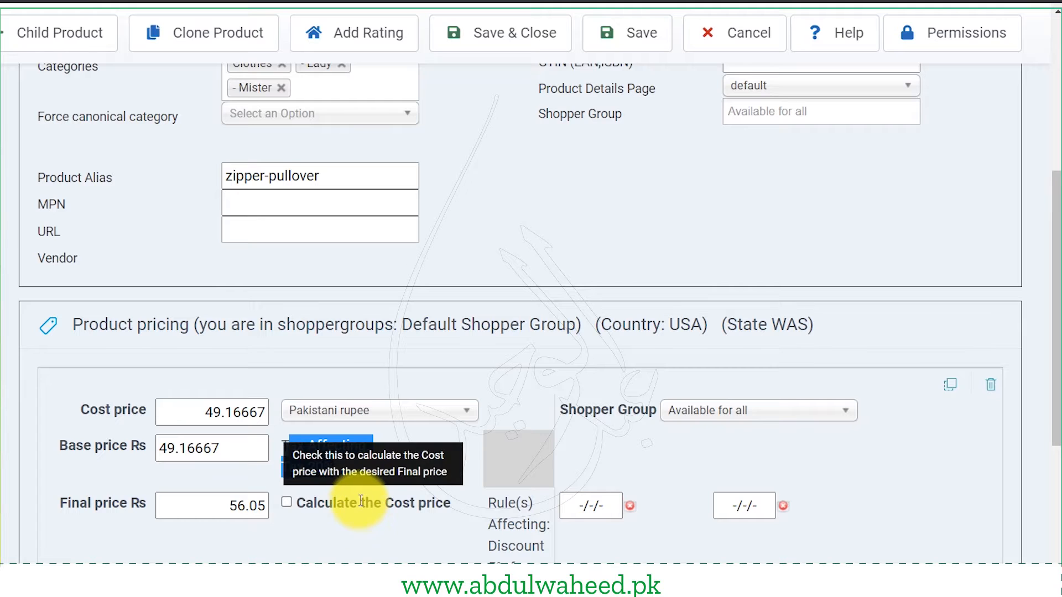
pyautogui.scroll(-2, 360, 547)
pyautogui.scroll(7, 356, 553)
pyautogui.scroll(2, 357, 556)
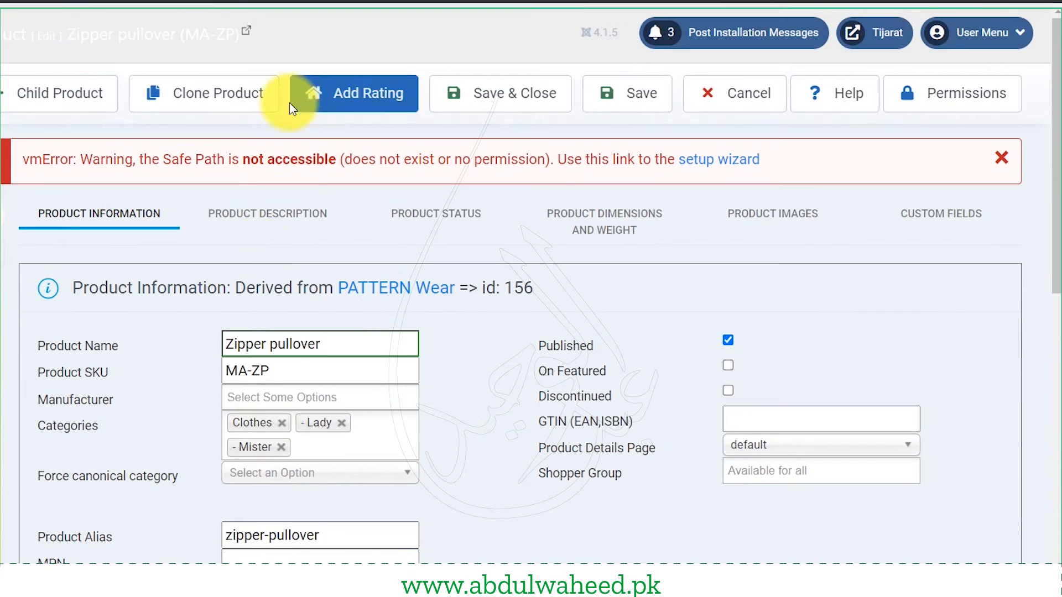
pyautogui.click(270, 212)
# - Look over the Zipper pullover's description fields
pyautogui.moveTo(72, 345); pyautogui.dragTo(178, 344)
pyautogui.scroll(-5, 147, 387)
pyautogui.moveTo(71, 330); pyautogui.dragTo(298, 339)
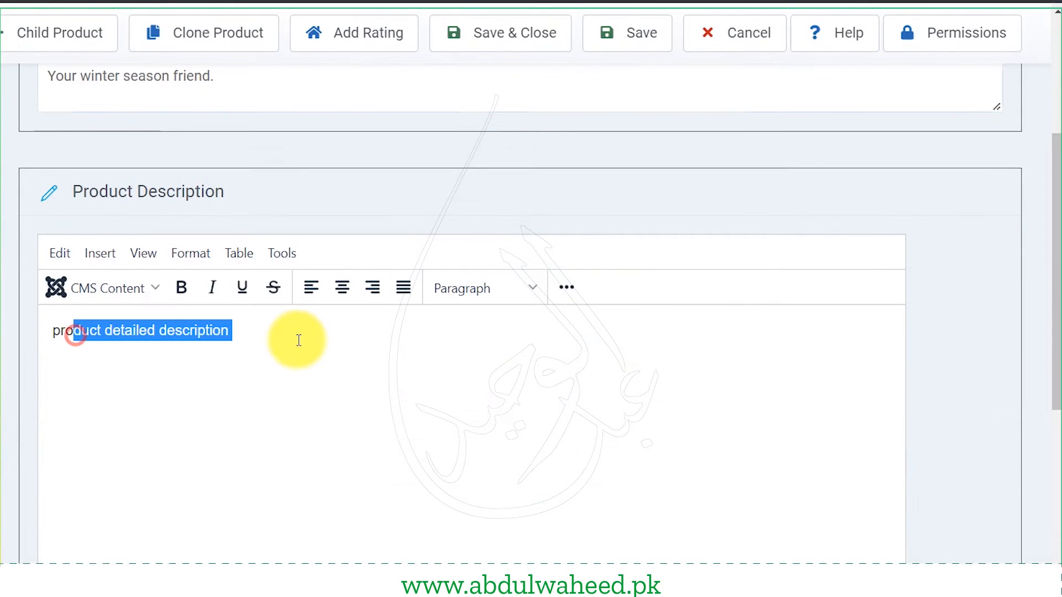
pyautogui.scroll(5, 325, 440)
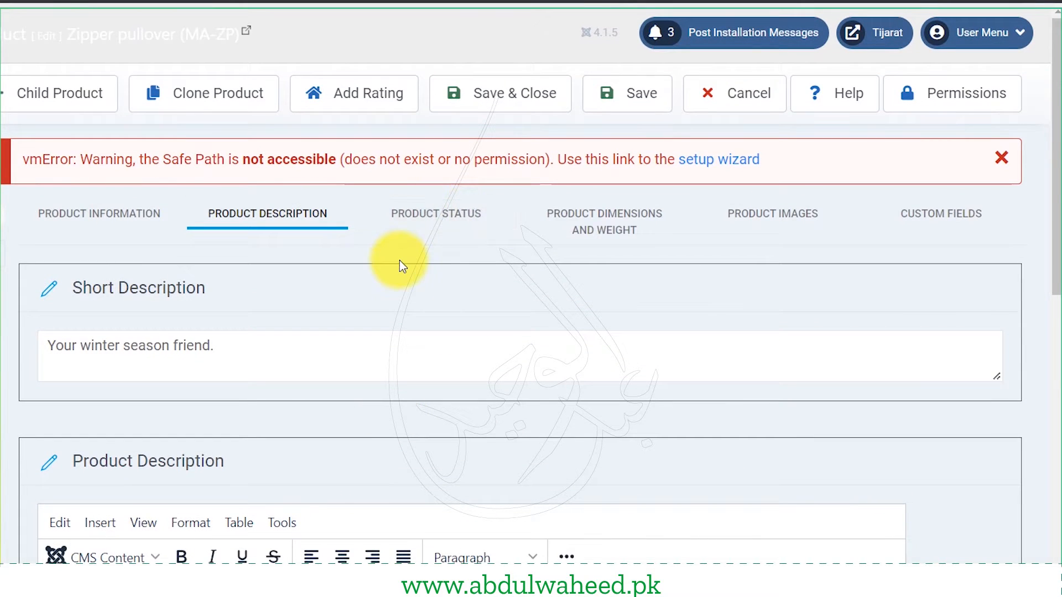
# - Set Low Stock Notification to 3 under Product Status, then view dimensions and weight
pyautogui.click(407, 225)
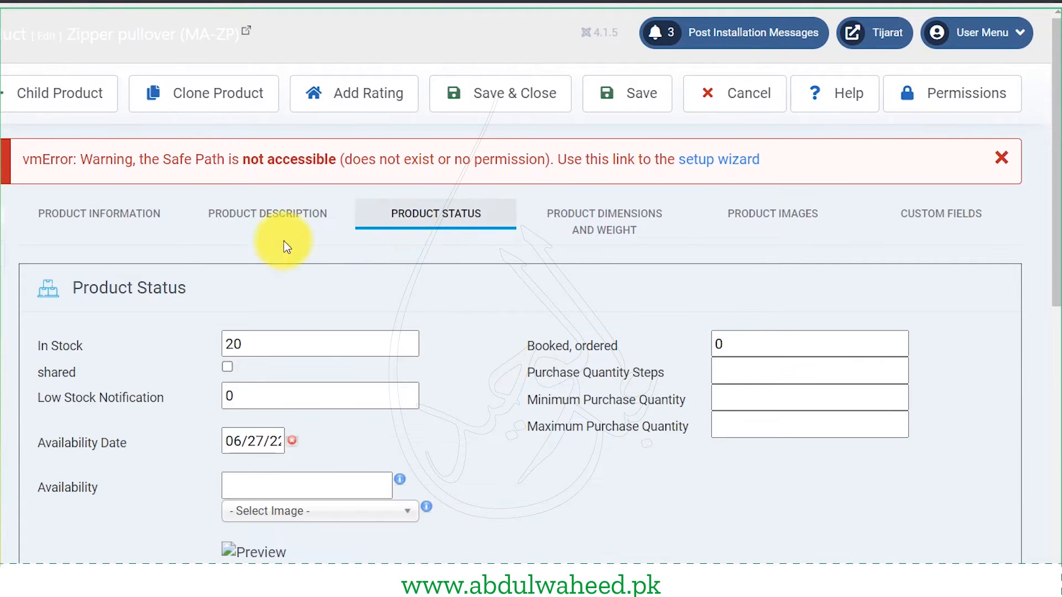
pyautogui.moveTo(42, 345); pyautogui.dragTo(118, 348)
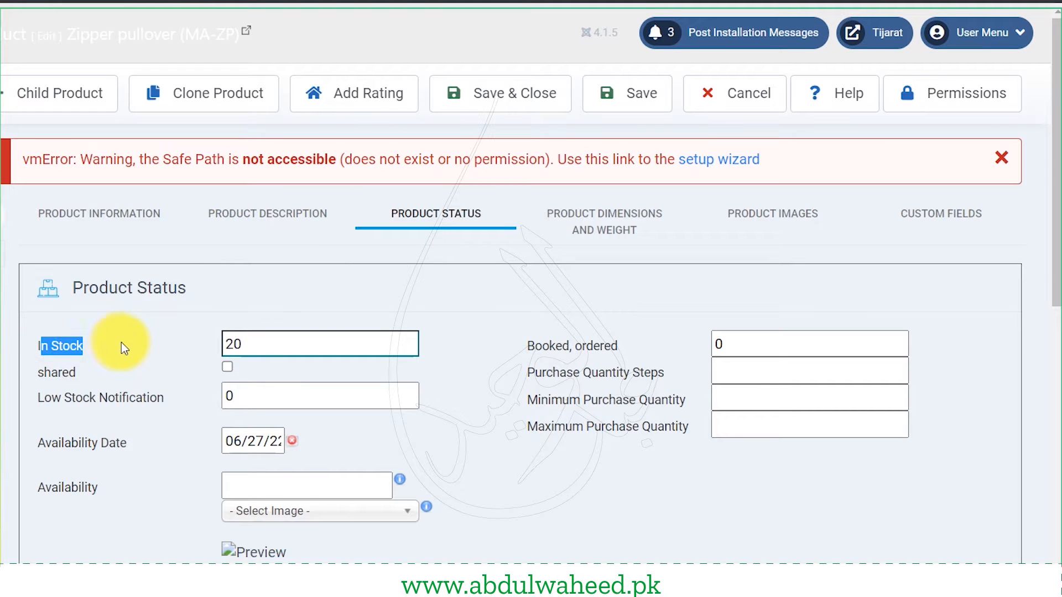
pyautogui.moveTo(52, 402); pyautogui.dragTo(129, 403)
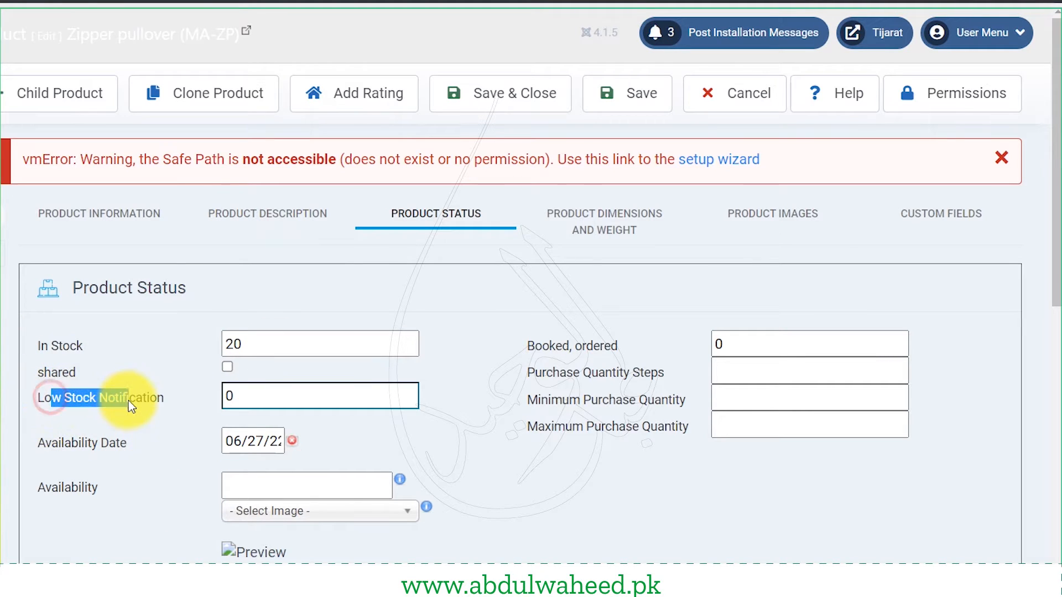
pyautogui.doubleClick(295, 396)
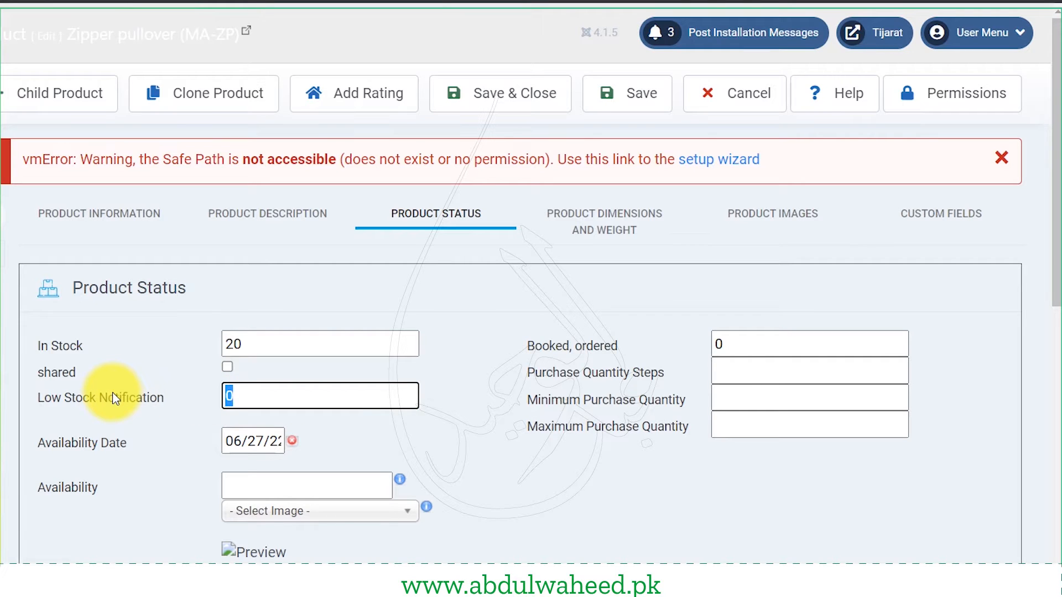
pyautogui.write('3')
pyautogui.moveTo(127, 443); pyautogui.dragTo(45, 443)
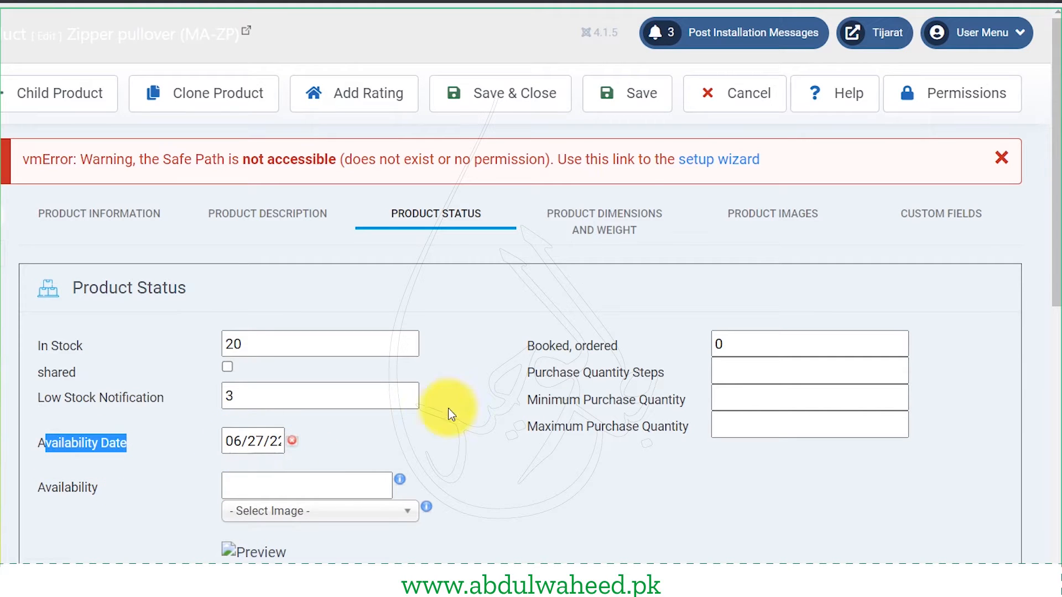
pyautogui.click(576, 239)
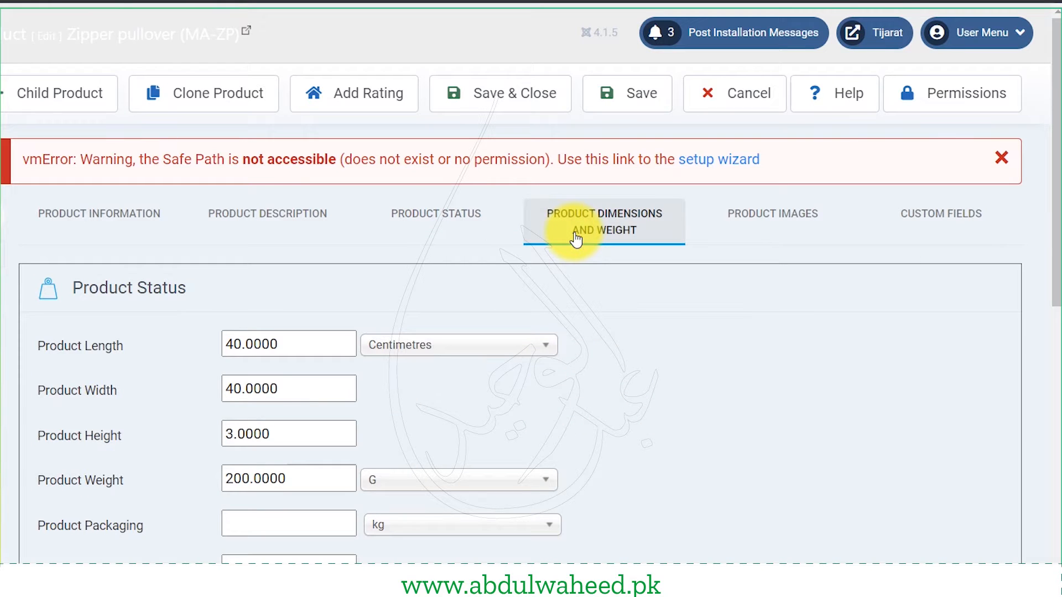
# - Check the Product Images and upload file types, then Save & Close the Zipper pullover
pyautogui.click(766, 228)
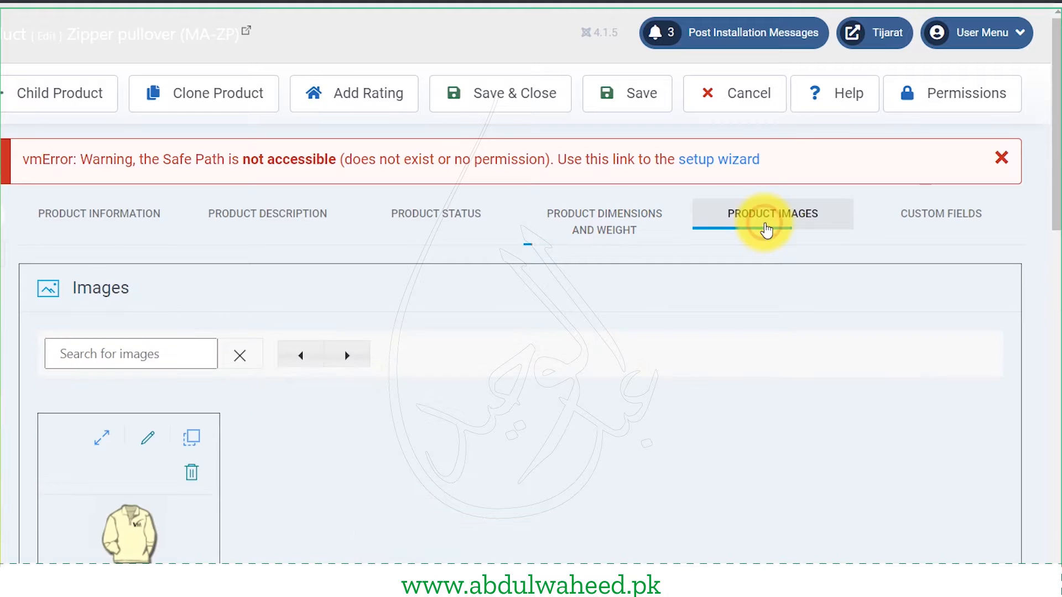
pyautogui.scroll(-5, 316, 468)
pyautogui.scroll(-15, 317, 464)
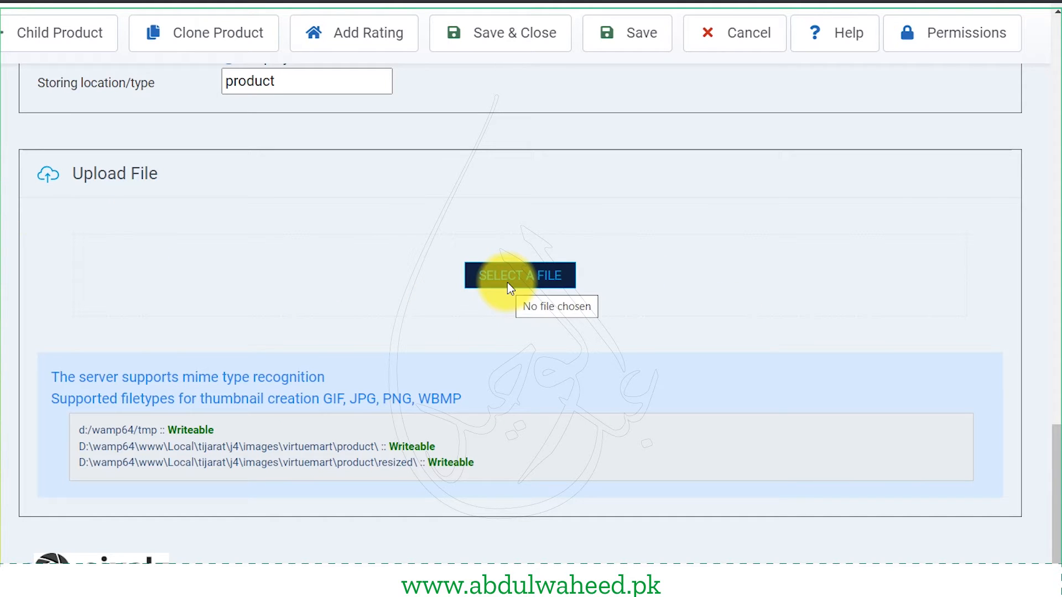
pyautogui.moveTo(299, 399); pyautogui.dragTo(435, 406)
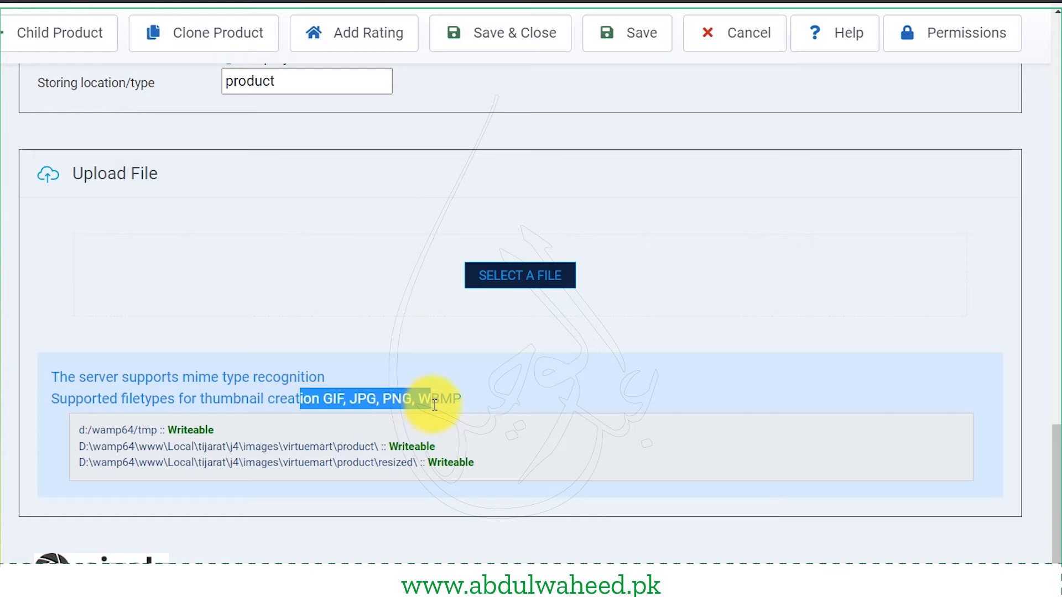
pyautogui.scroll(10, 334, 304)
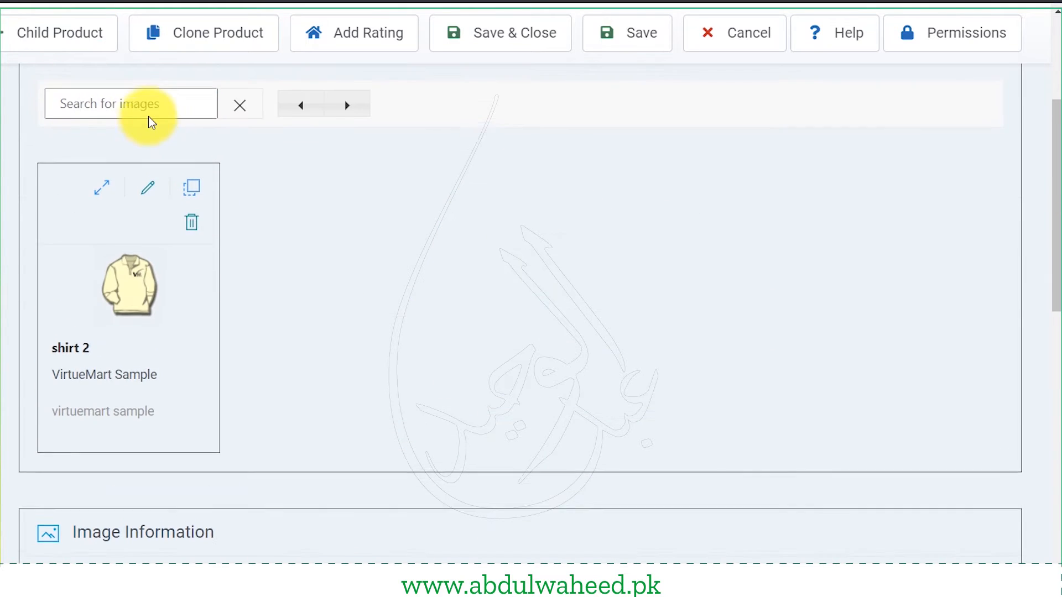
pyautogui.scroll(5, 151, 121)
pyautogui.click(486, 94)
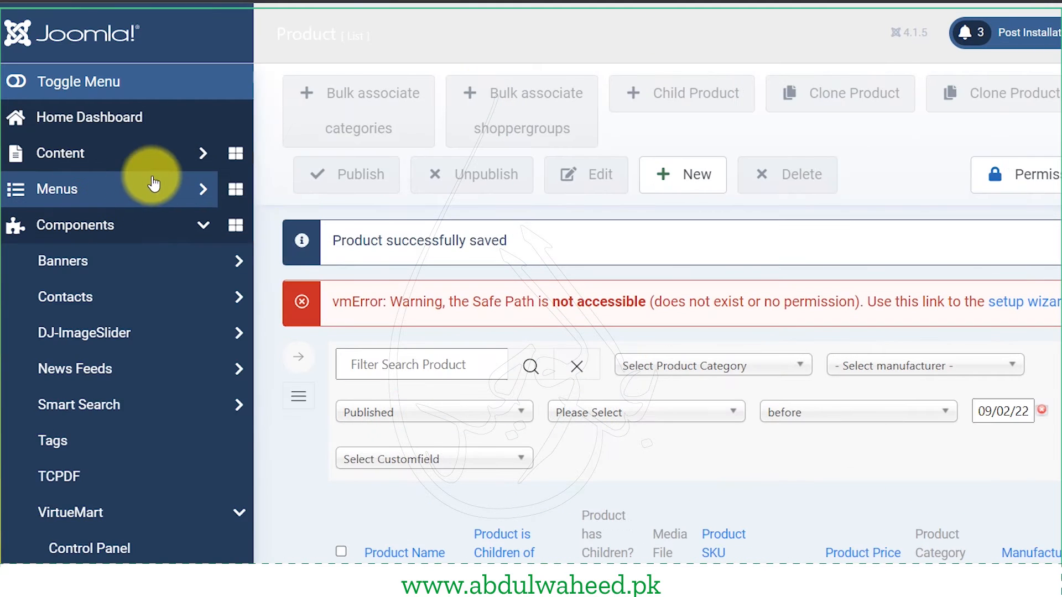
# - Create a new Main Menu item titled 'Products'
pyautogui.click(154, 185)
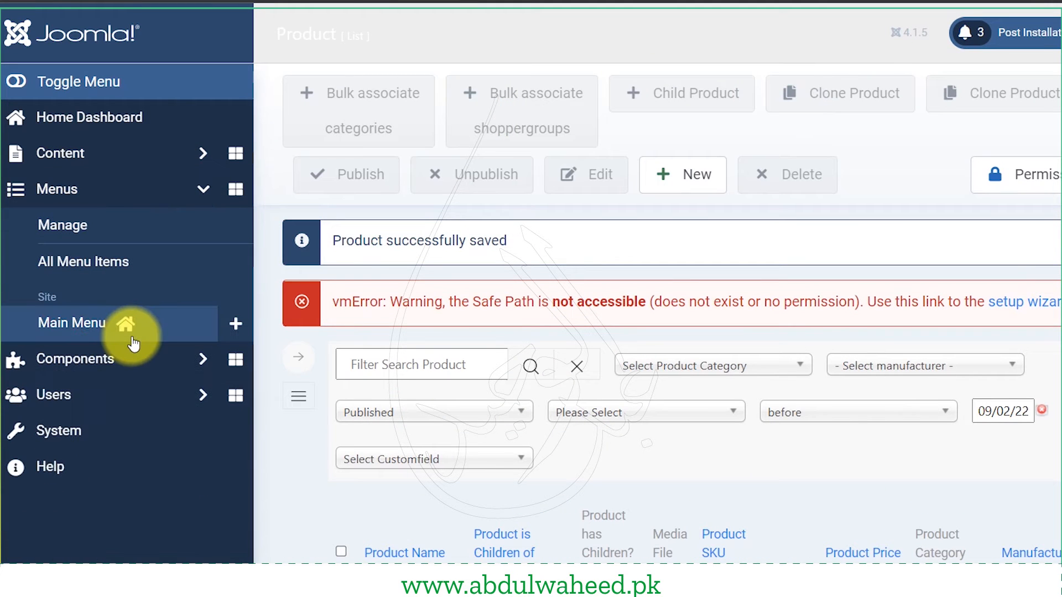
pyautogui.click(133, 323)
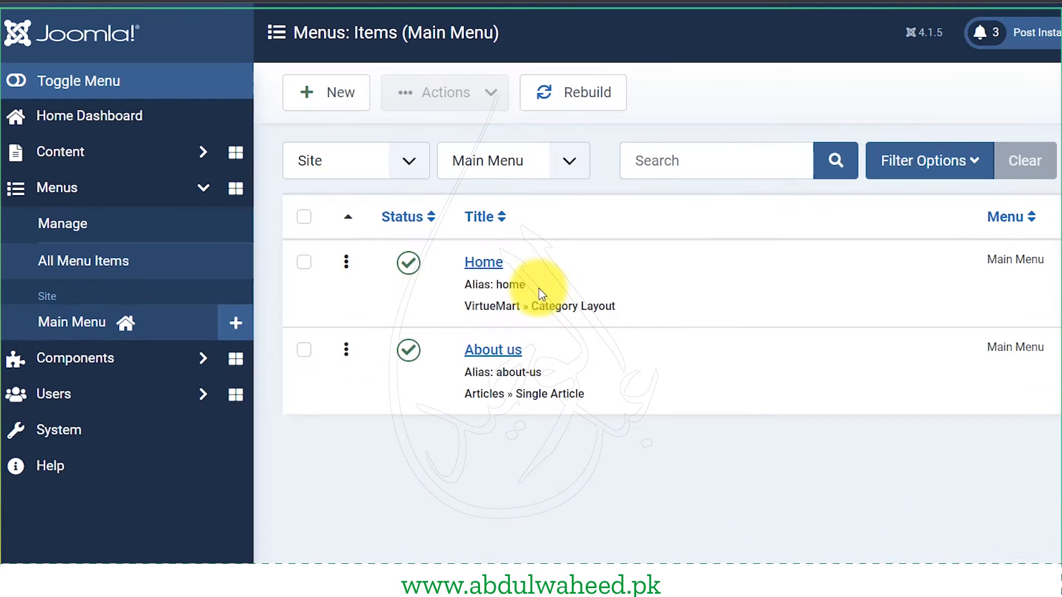
pyautogui.click(304, 98)
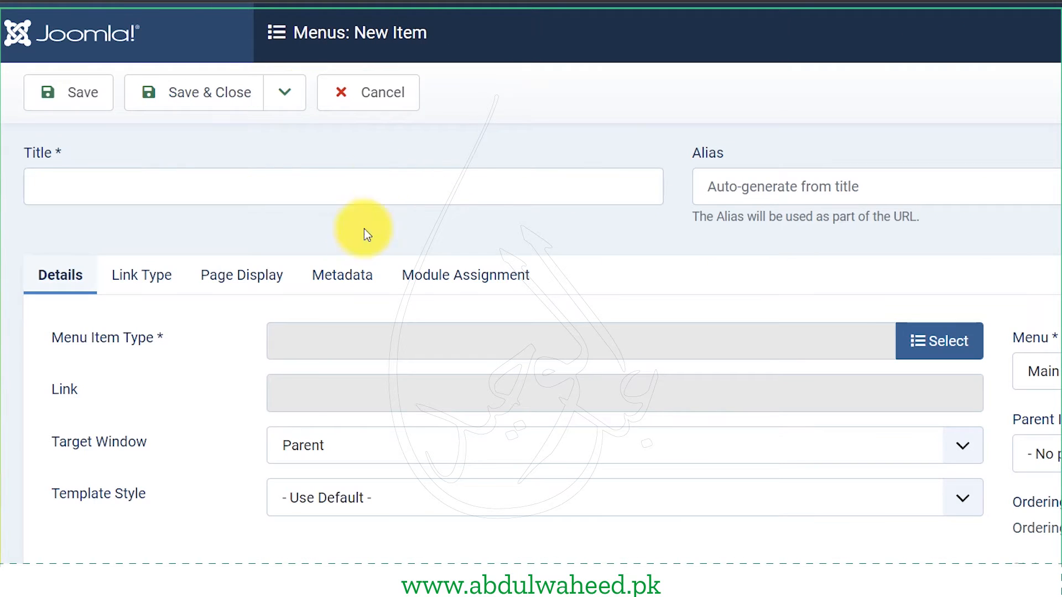
pyautogui.click(336, 187)
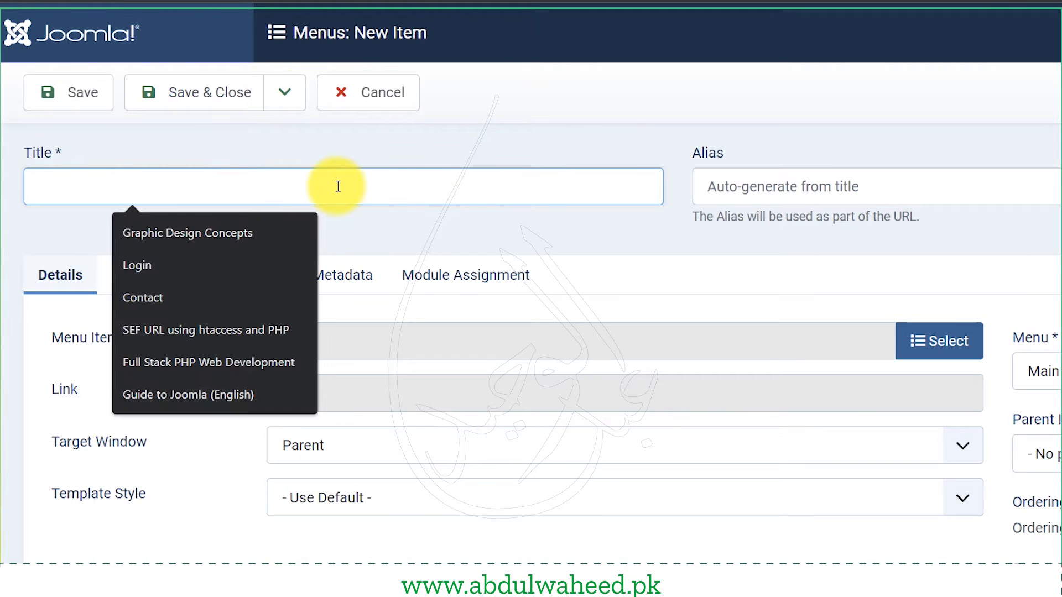
pyautogui.write('Product')
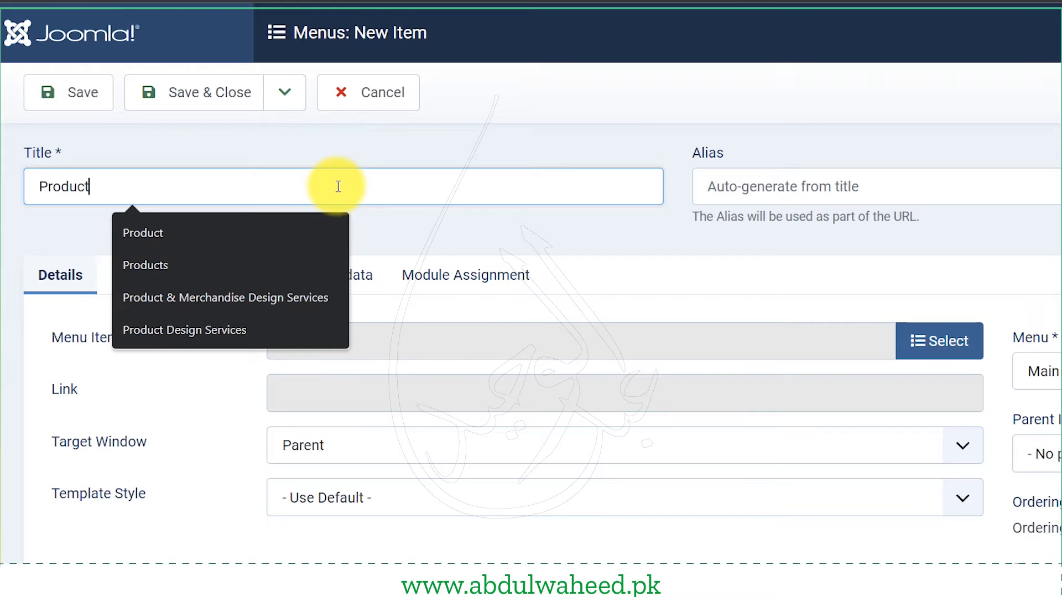
pyautogui.write('s')
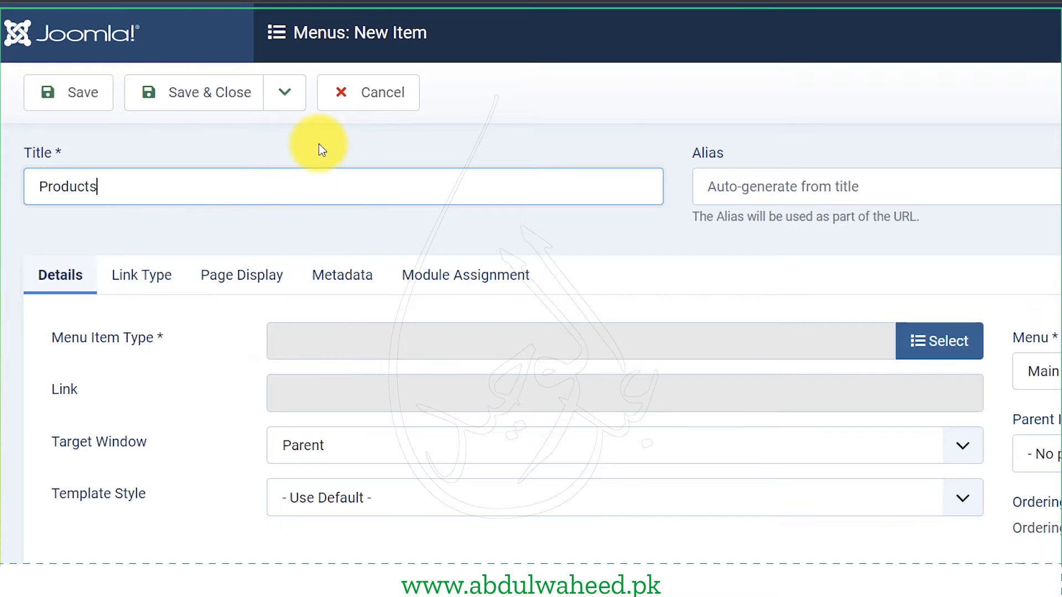
# - Open the menu item type chooser and browse the VirtueMart layout options
pyautogui.click(945, 351)
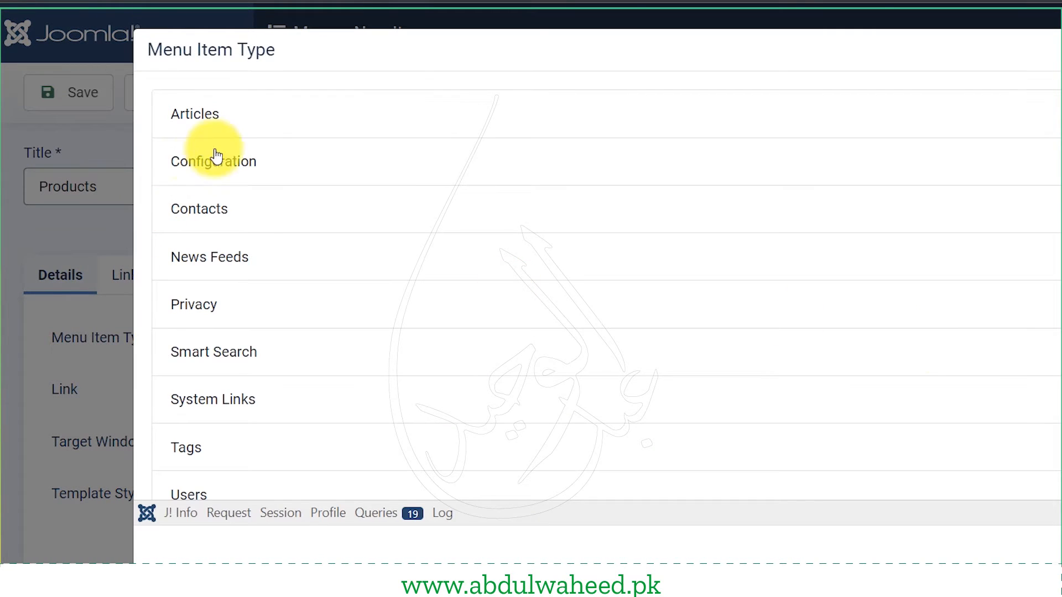
pyautogui.scroll(-2, 215, 155)
pyautogui.click(214, 441)
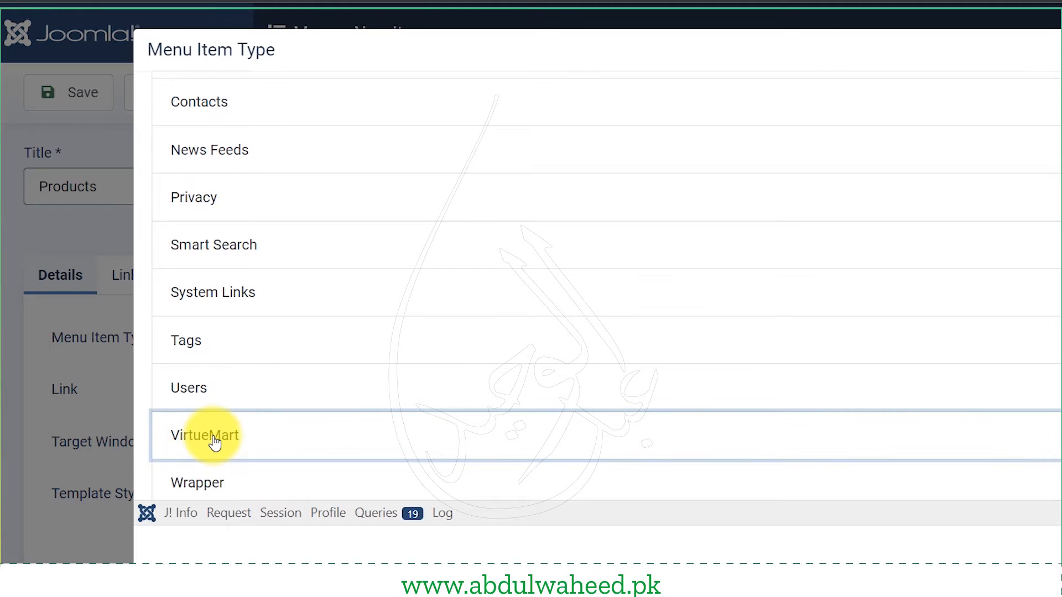
pyautogui.scroll(-5, 302, 423)
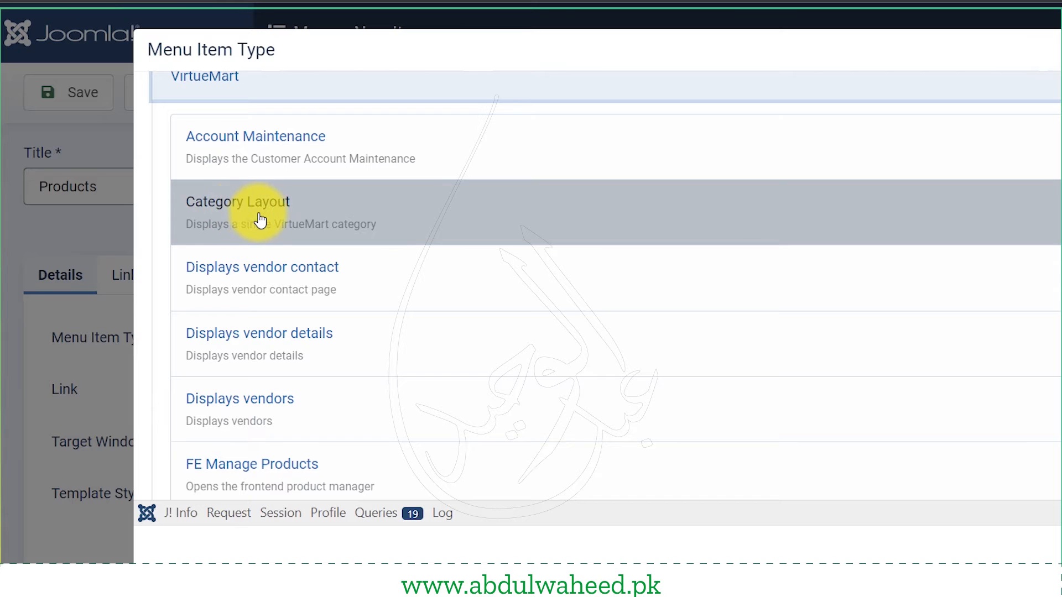
pyautogui.scroll(-3, 287, 301)
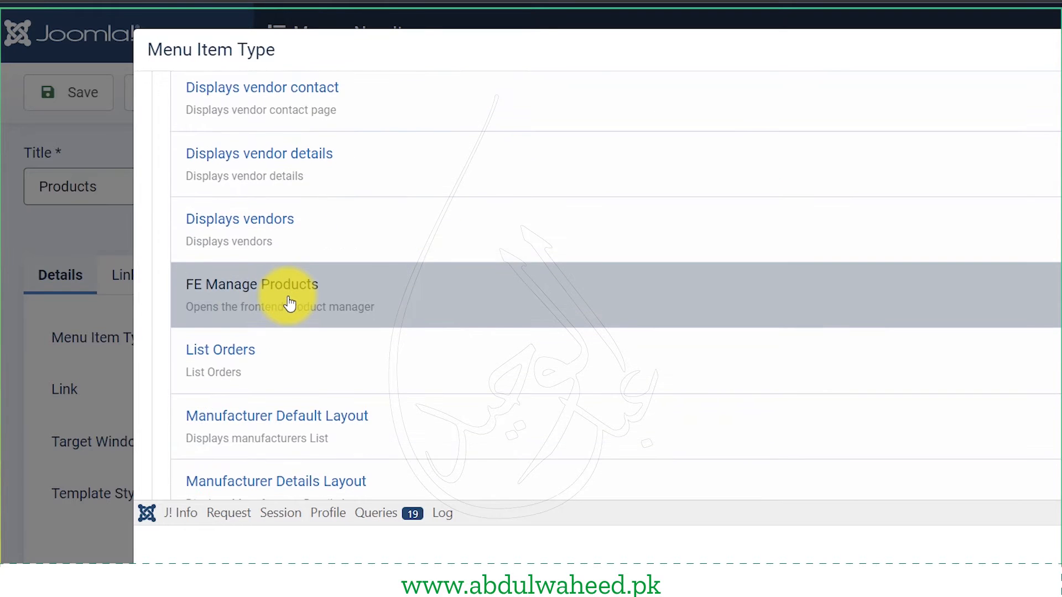
pyautogui.scroll(-3, 288, 303)
pyautogui.scroll(-3, 288, 302)
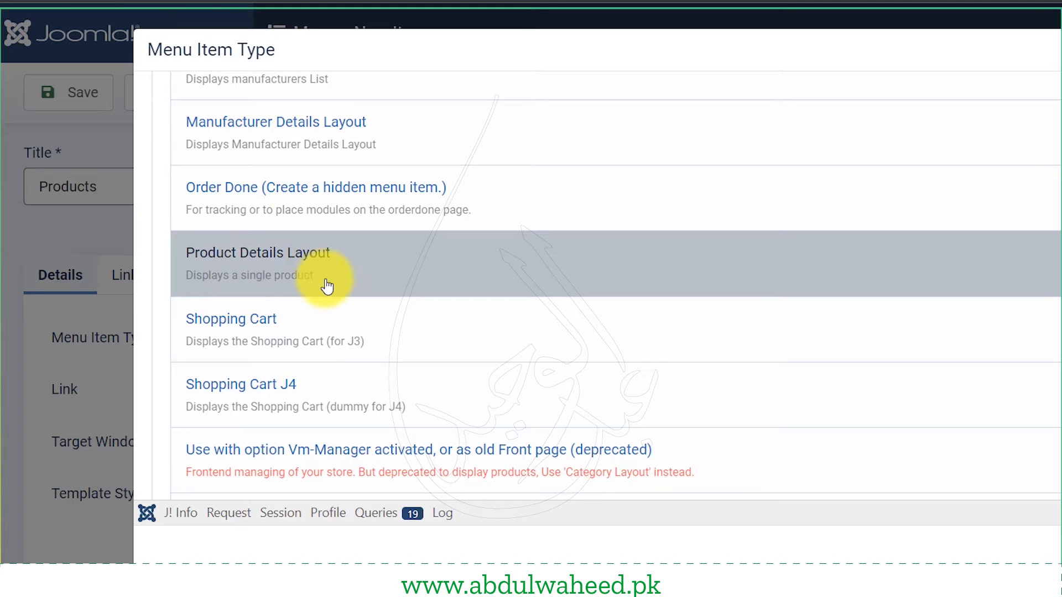
pyautogui.scroll(-2, 236, 284)
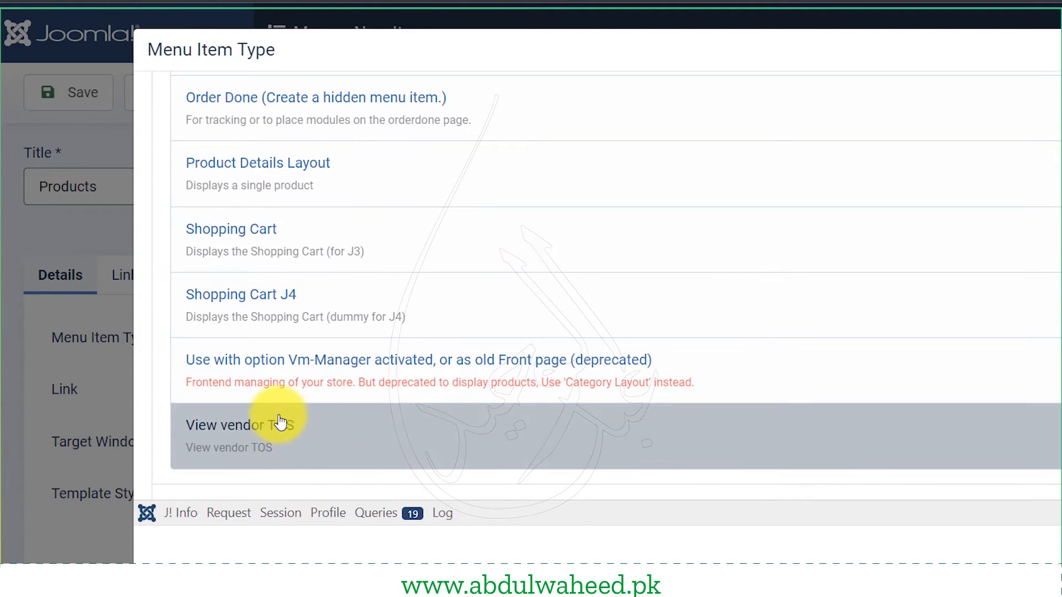
pyautogui.scroll(5, 280, 422)
pyautogui.scroll(3, 282, 422)
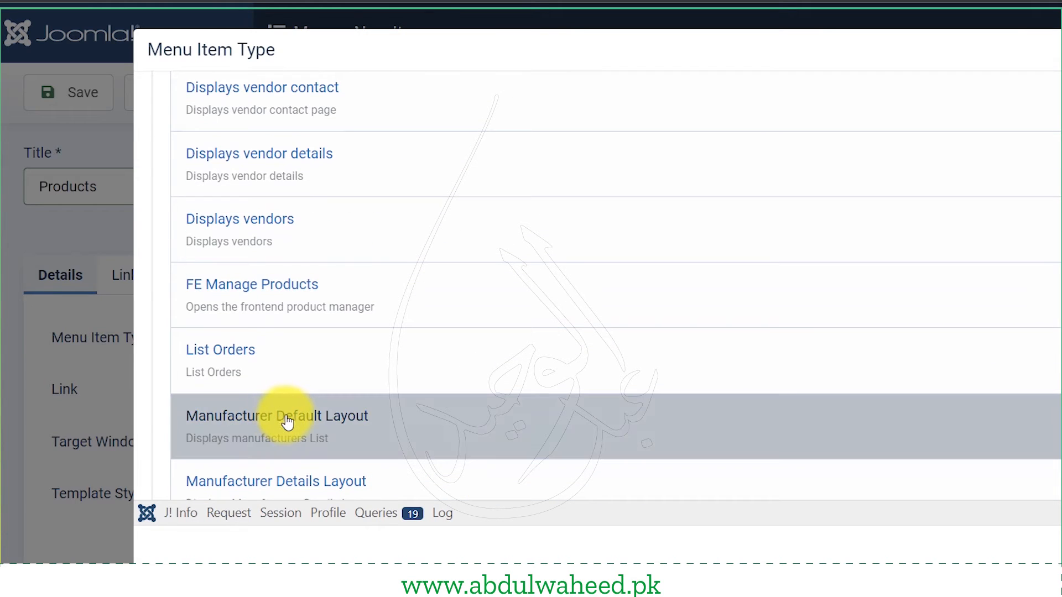
pyautogui.scroll(5, 288, 422)
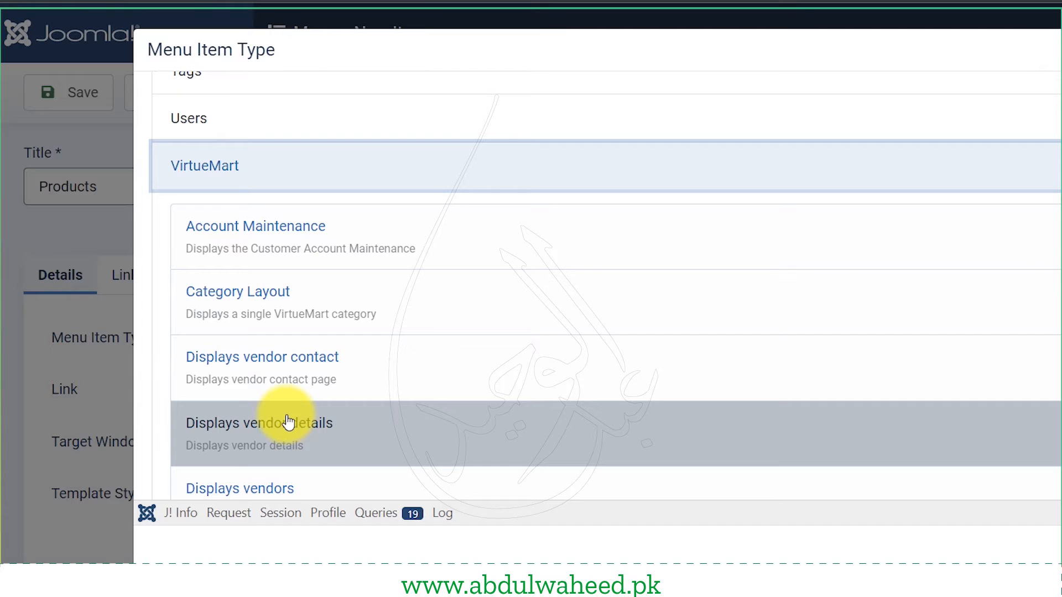
# - Make Products a VirtueMart Category Layout showing the '- Mister' category, and save it
pyautogui.click(248, 321)
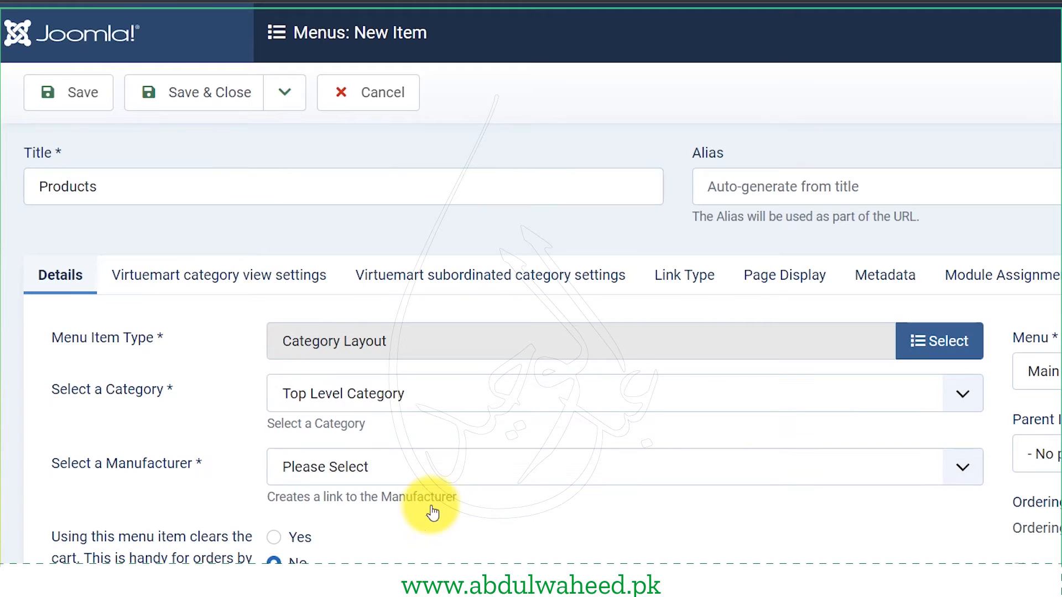
pyautogui.click(305, 394)
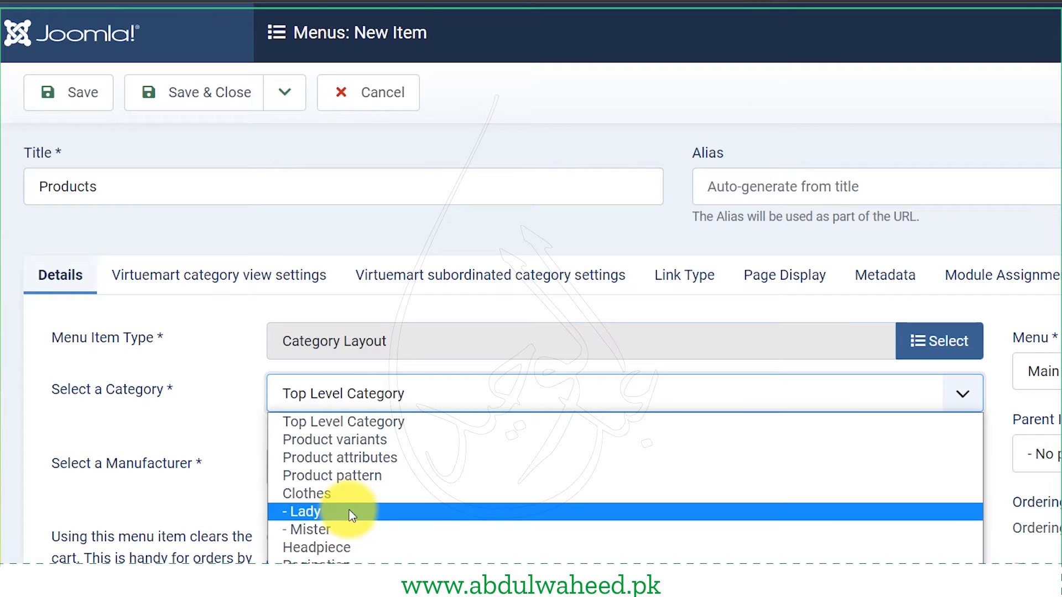
pyautogui.click(329, 529)
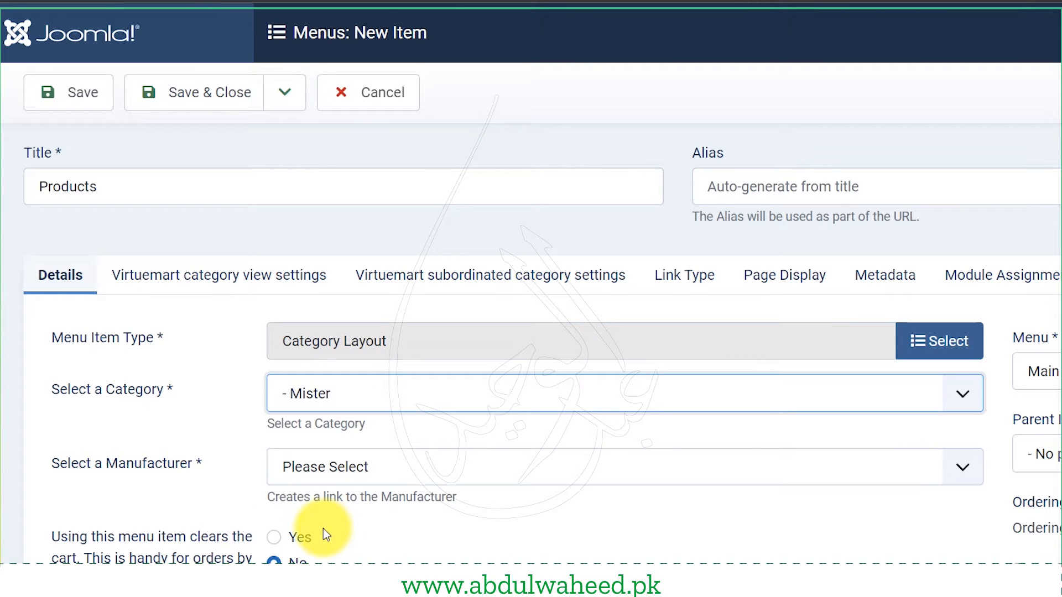
pyautogui.scroll(-5, 157, 501)
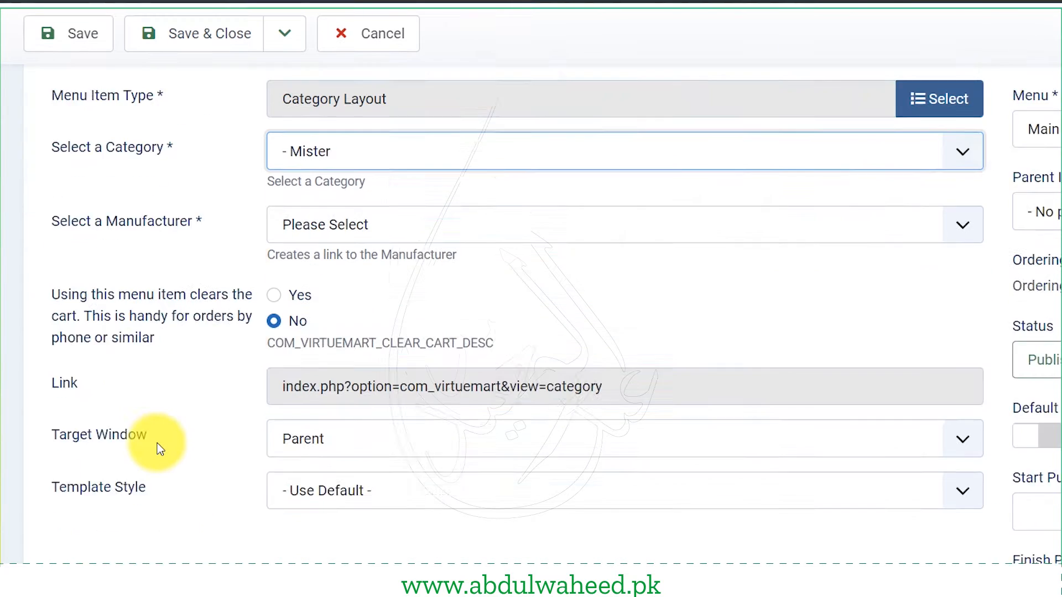
pyautogui.scroll(3, 158, 443)
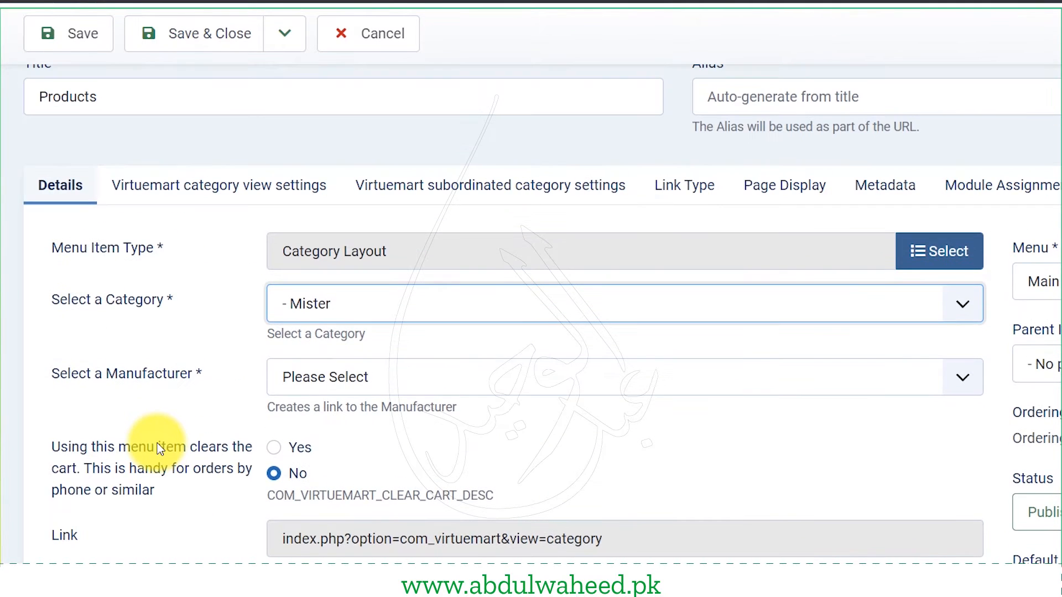
pyautogui.scroll(2, 151, 431)
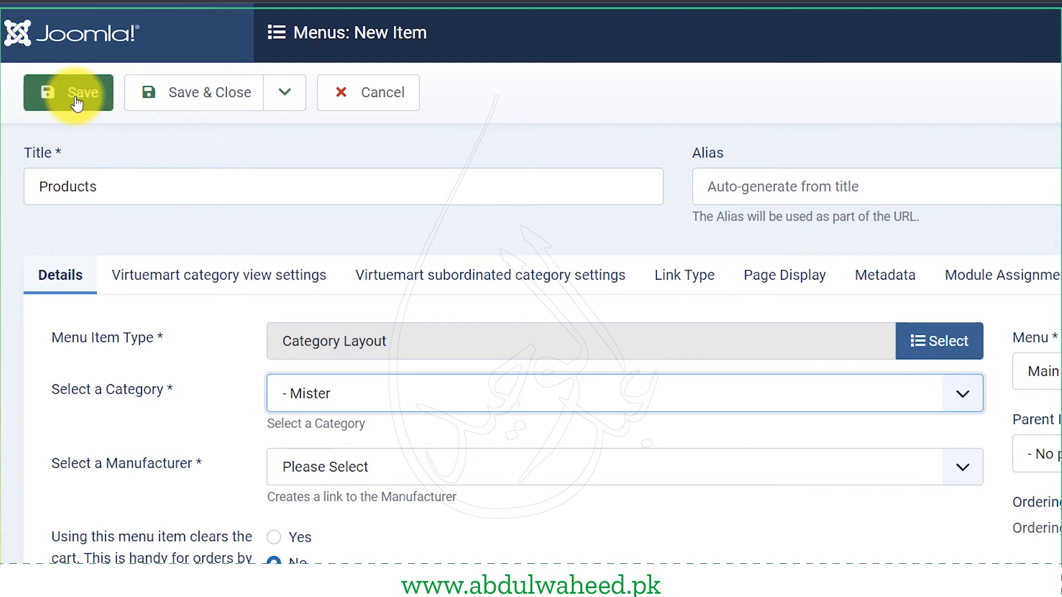
pyautogui.click(77, 99)
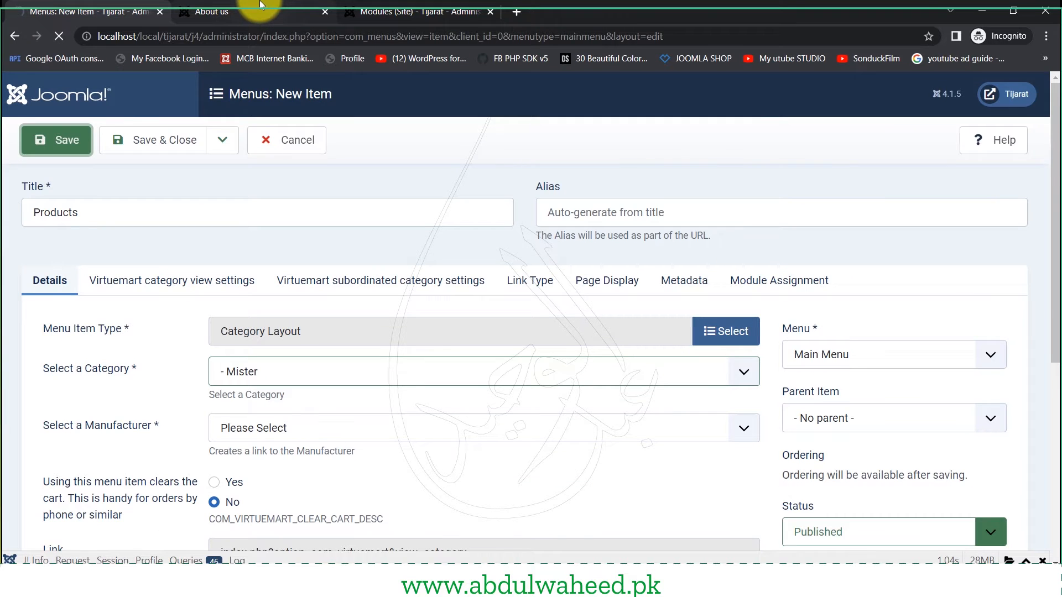
pyautogui.click(260, 7)
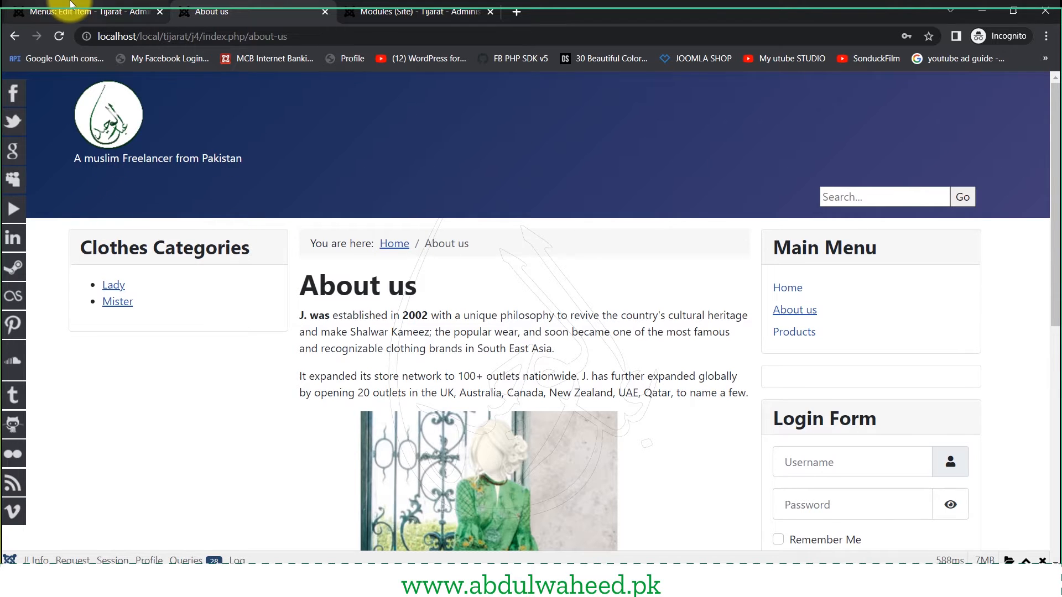
# - Set the Top menu module's Module Assignment to 'On all pages' and save it
pyautogui.click(55, 11)
pyautogui.click(435, 10)
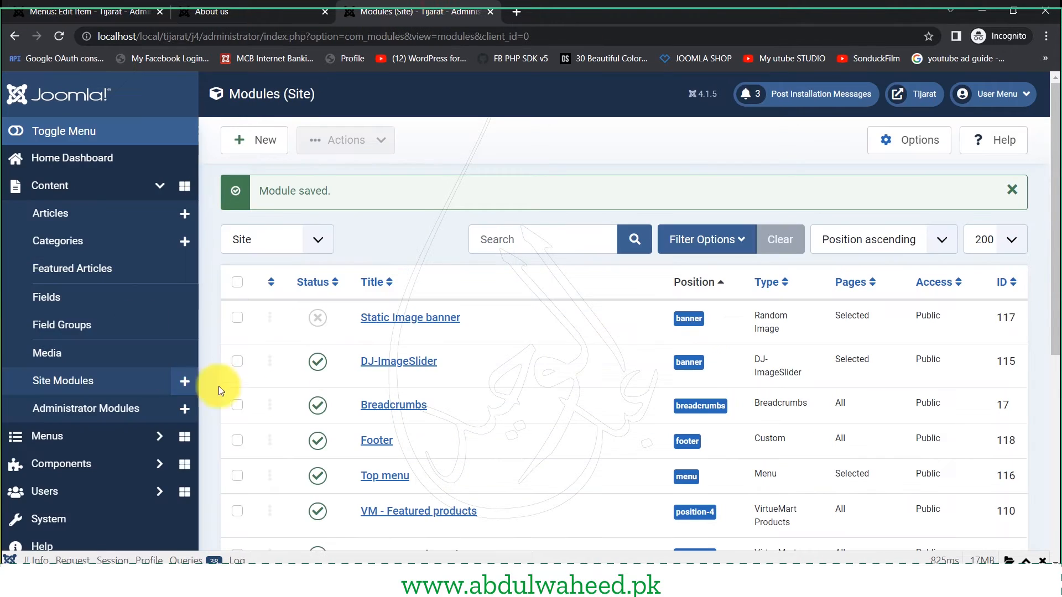
pyautogui.scroll(-4, 506, 449)
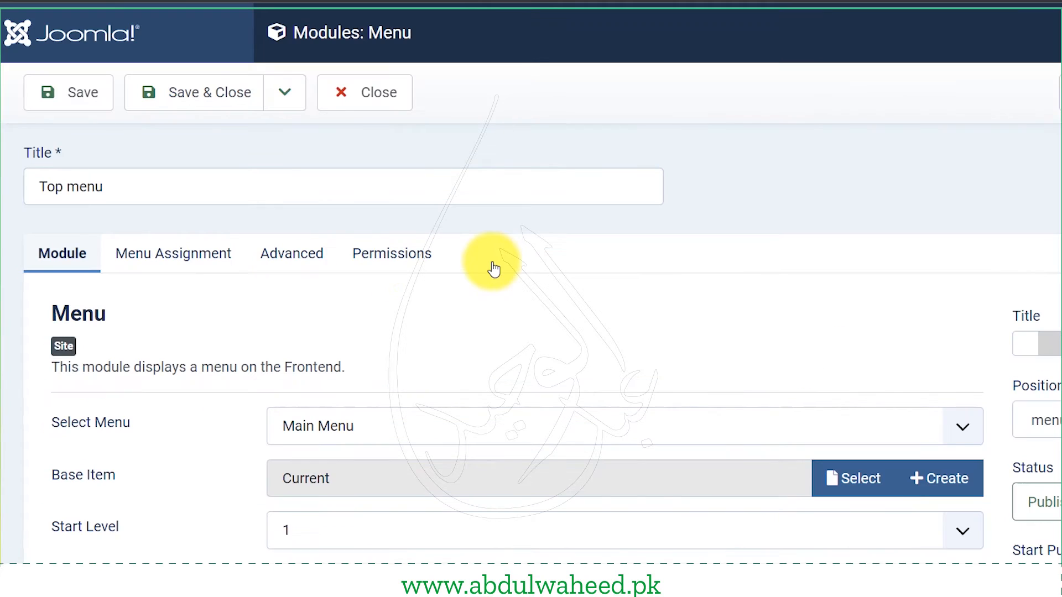
pyautogui.click(176, 264)
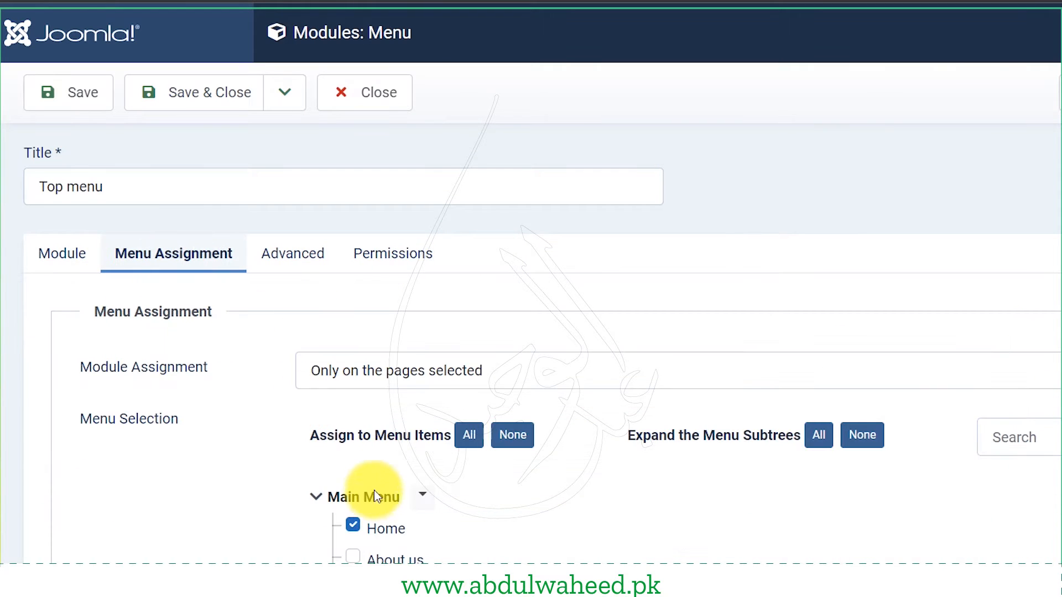
pyautogui.moveTo(121, 368); pyautogui.dragTo(187, 369)
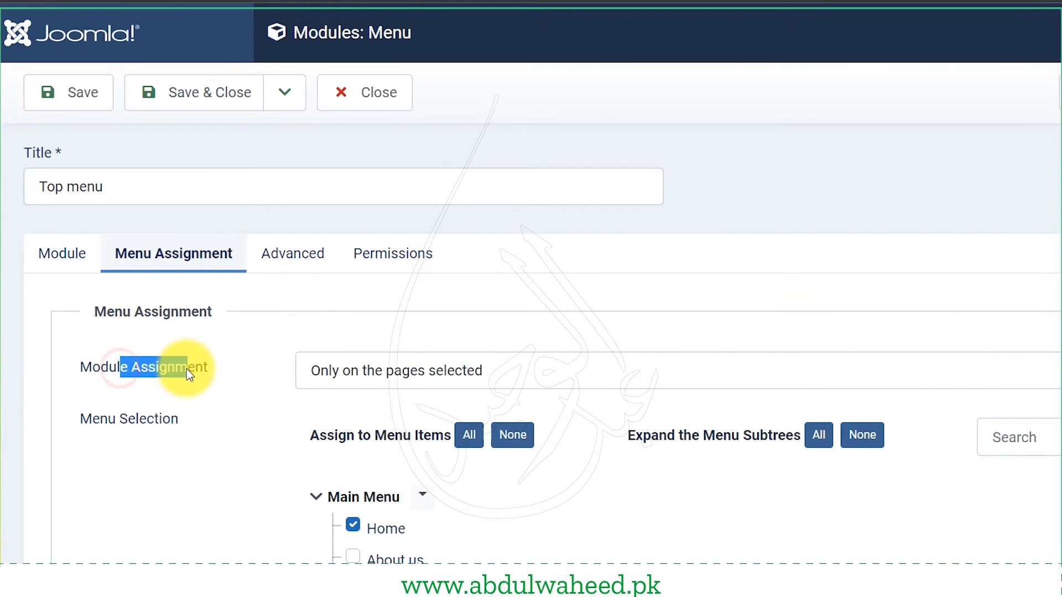
pyautogui.click(396, 371)
pyautogui.click(403, 405)
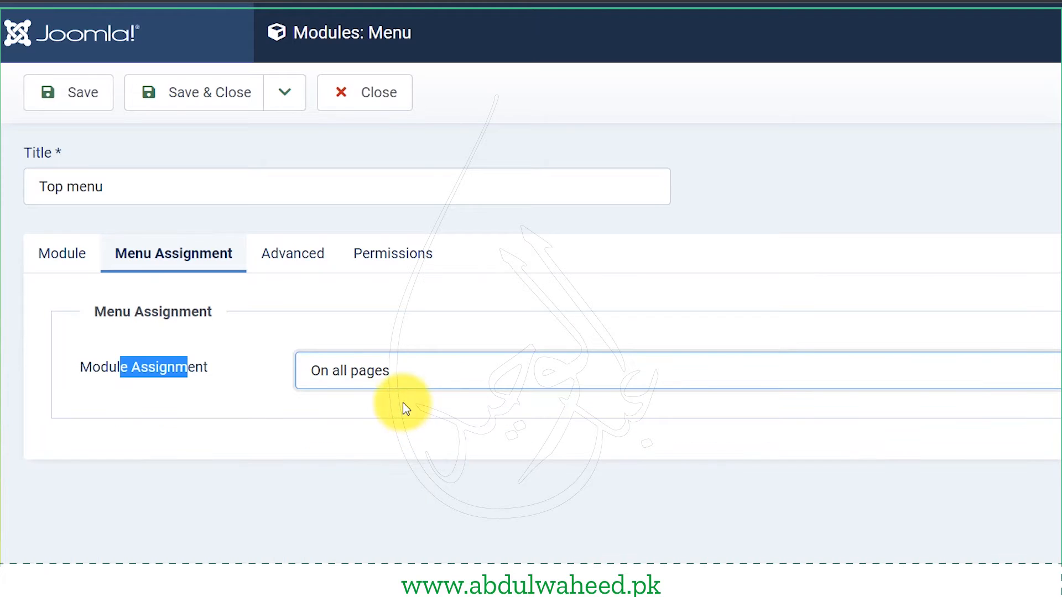
pyautogui.click(82, 95)
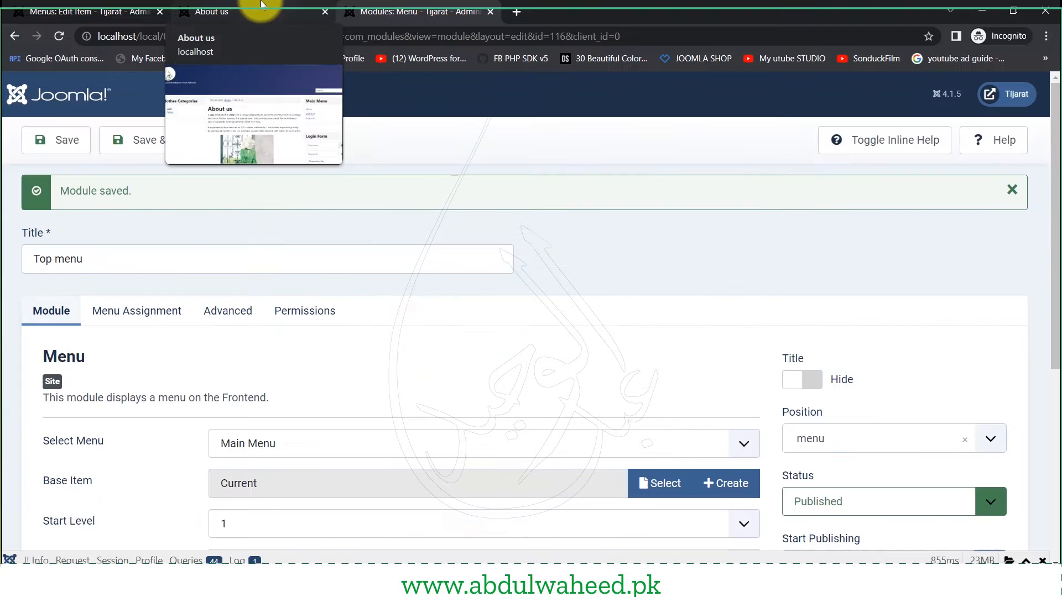
pyautogui.click(310, 11)
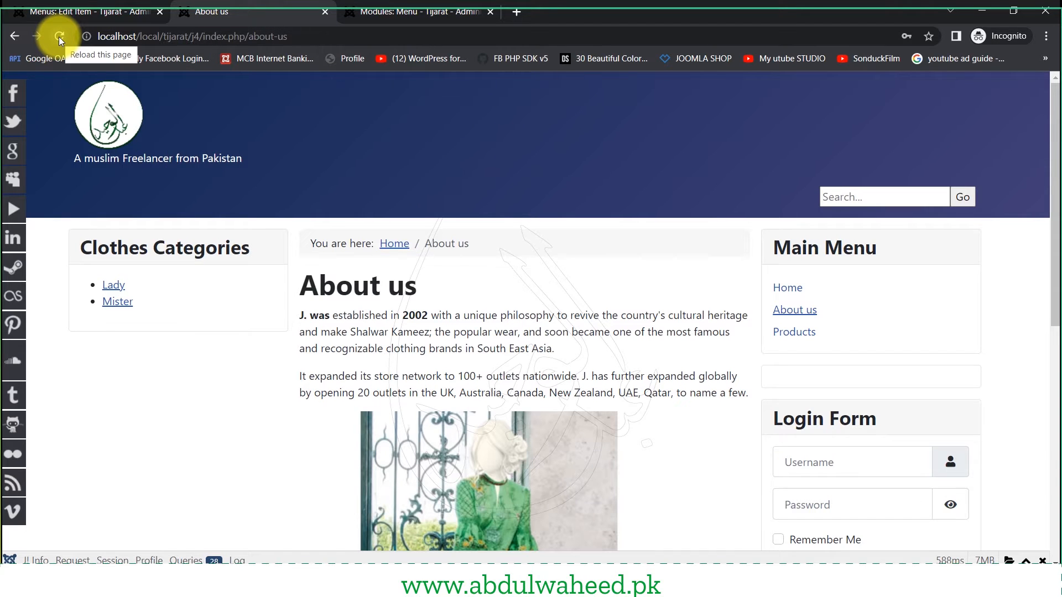
# - Reload the site, open the new Products page and read its store description
pyautogui.click(59, 37)
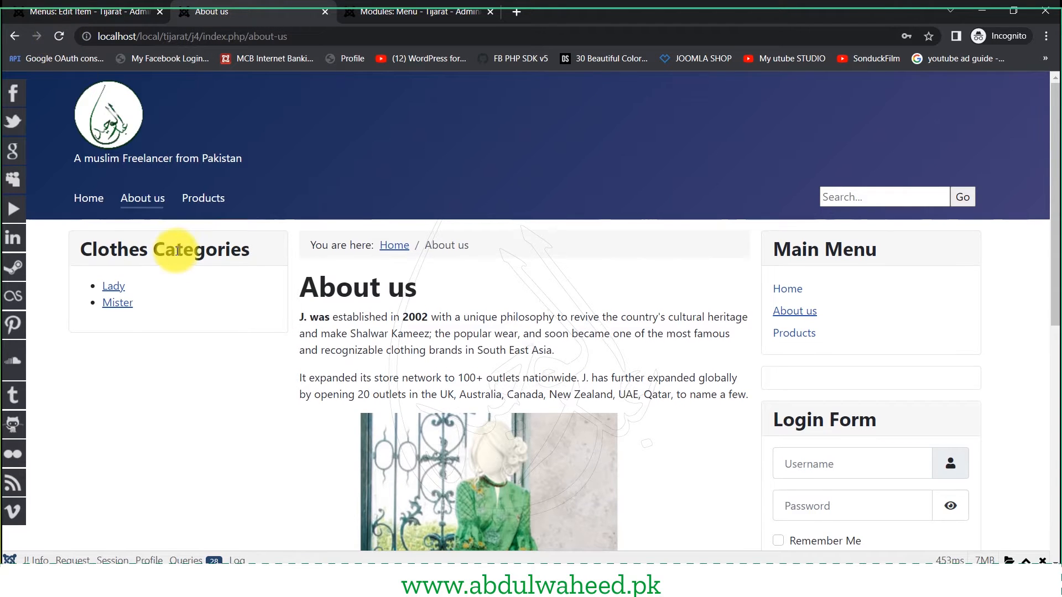
pyautogui.click(204, 208)
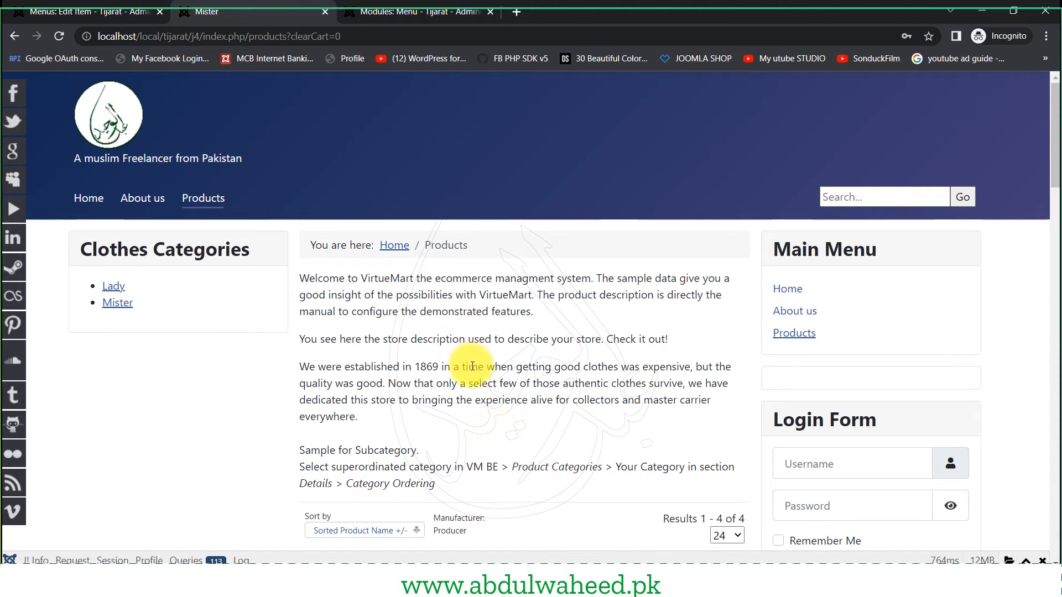
pyautogui.moveTo(346, 279); pyautogui.dragTo(414, 427)
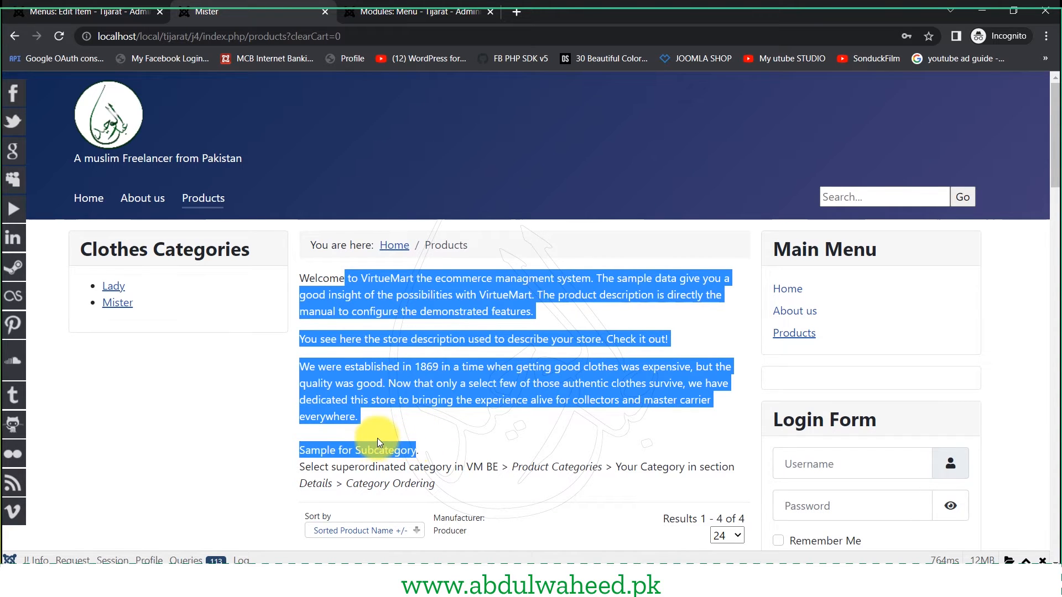
pyautogui.scroll(-3, 378, 438)
pyautogui.click(380, 236)
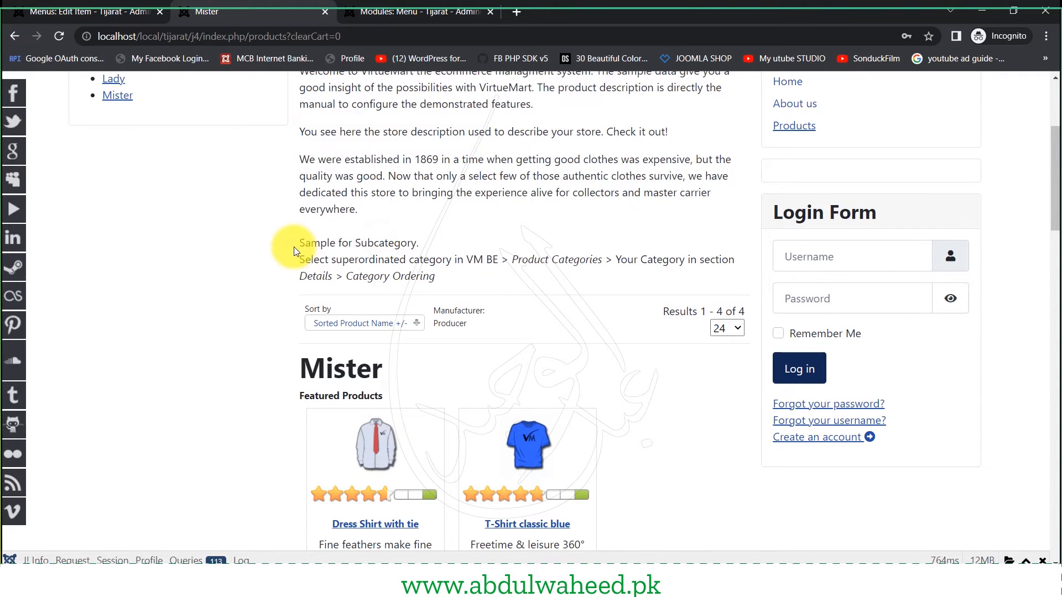
pyautogui.moveTo(297, 243); pyautogui.dragTo(393, 260)
# - Scroll through the Products page's category ordering instructions and sample notes
pyautogui.scroll(-1, 437, 304)
pyautogui.scroll(-2, 438, 305)
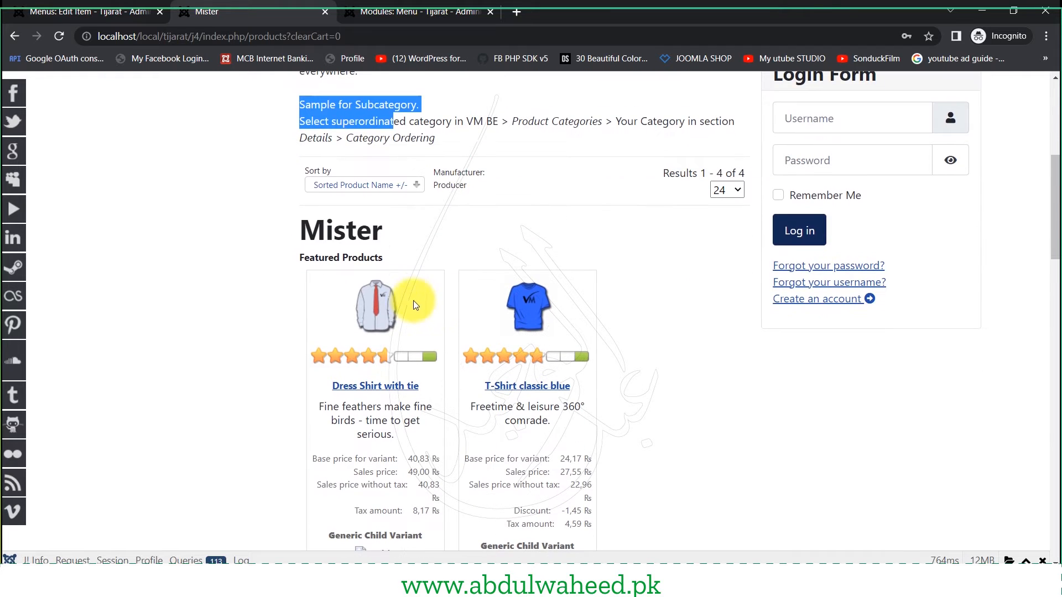
pyautogui.tripleClick(405, 141)
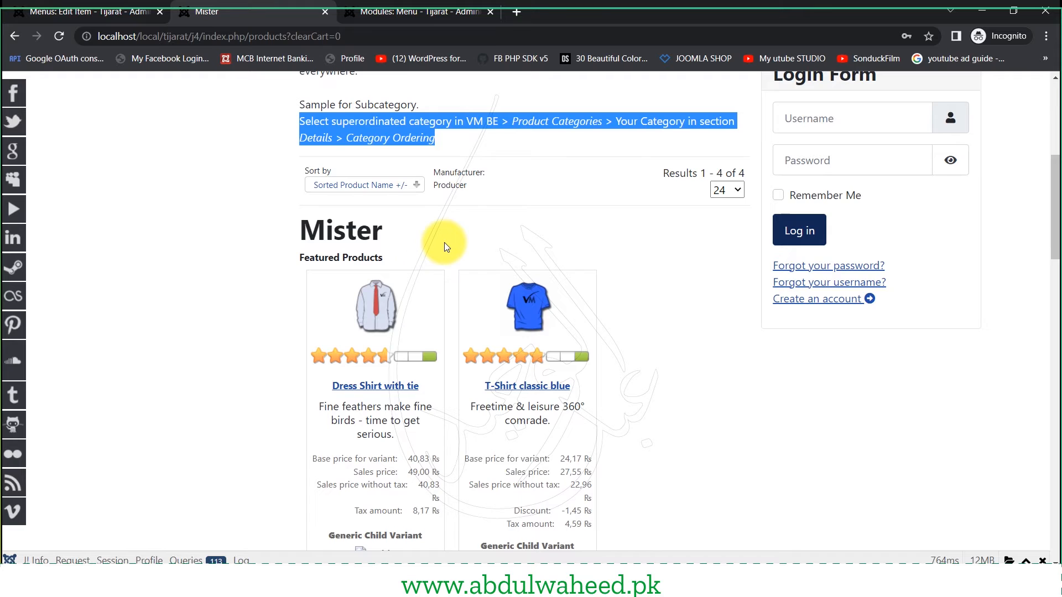
pyautogui.scroll(-3, 420, 246)
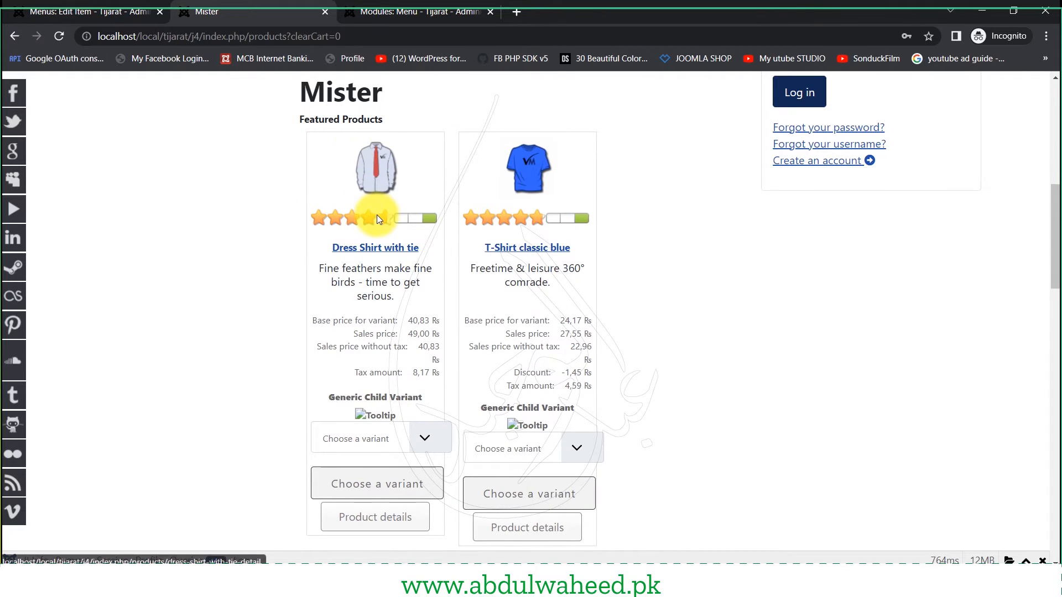
pyautogui.scroll(1, 372, 218)
pyautogui.moveTo(302, 160); pyautogui.dragTo(378, 163)
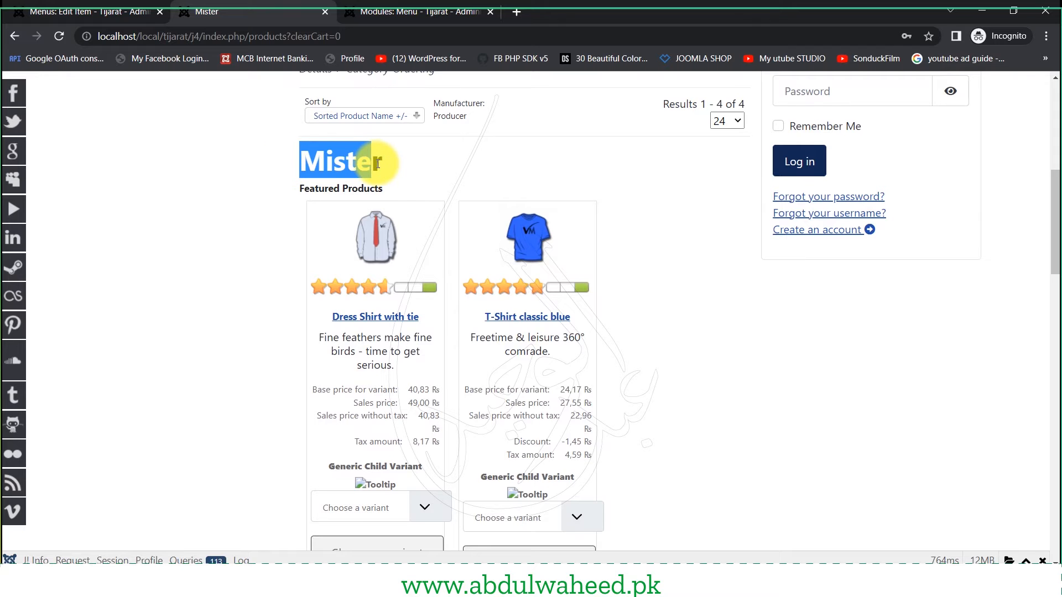
pyautogui.moveTo(302, 187); pyautogui.dragTo(387, 187)
pyautogui.scroll(-2, 340, 222)
pyautogui.scroll(3, 340, 251)
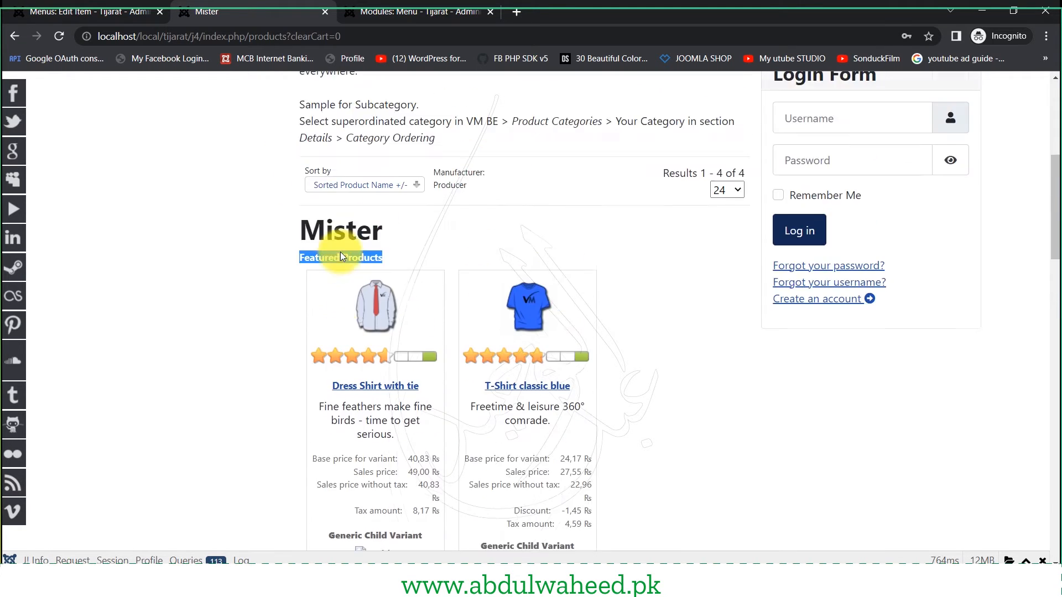
pyautogui.scroll(-3, 339, 309)
pyautogui.scroll(1, 340, 310)
pyautogui.scroll(5, 341, 313)
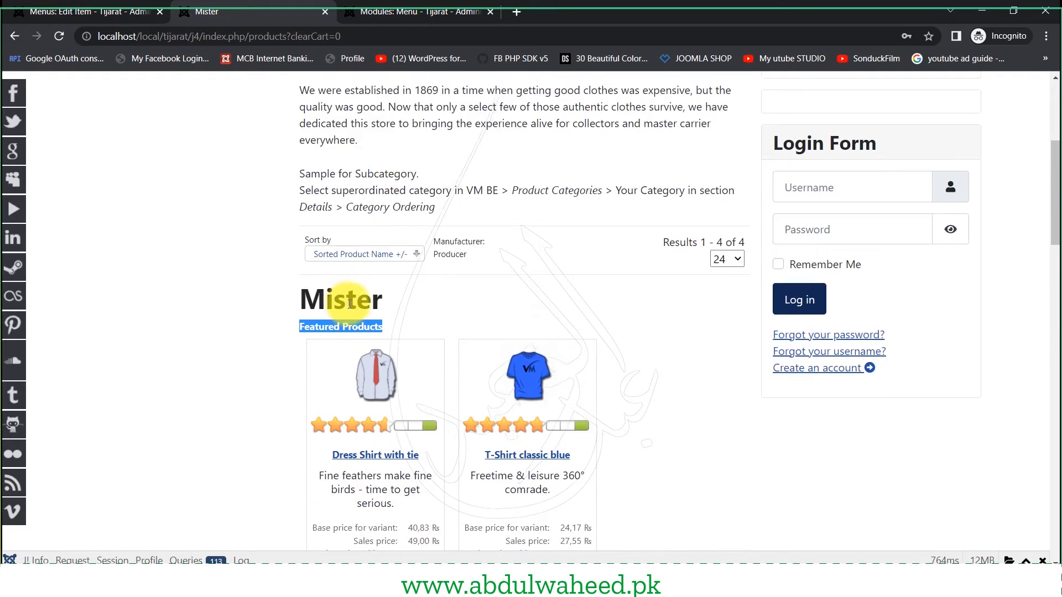
pyautogui.scroll(-9, 348, 307)
pyautogui.scroll(4, 351, 313)
pyautogui.scroll(-4, 351, 315)
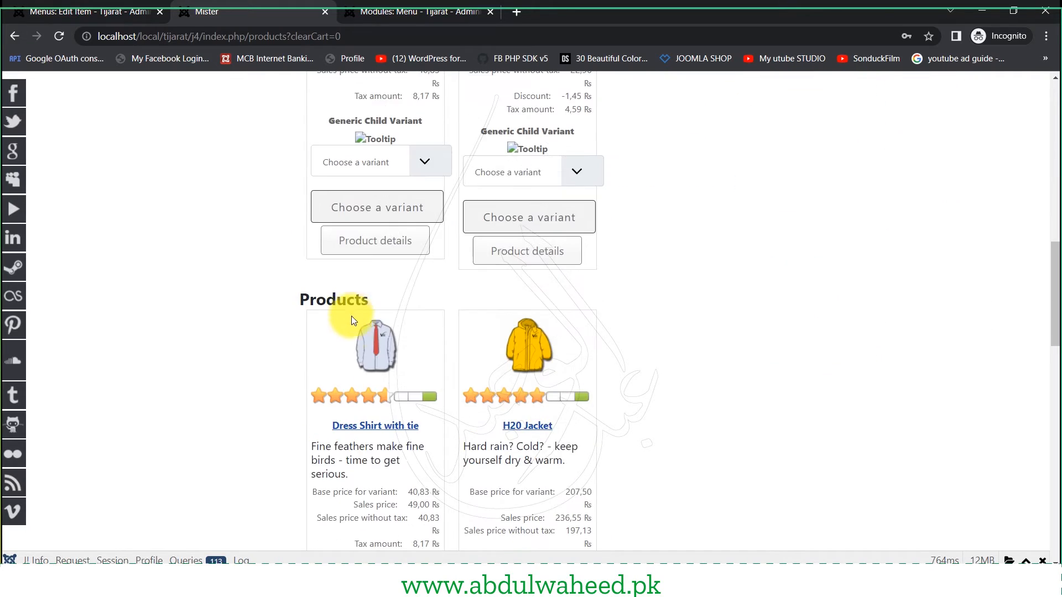
pyautogui.scroll(5, 345, 329)
pyautogui.scroll(-5, 352, 337)
pyautogui.scroll(-4, 355, 338)
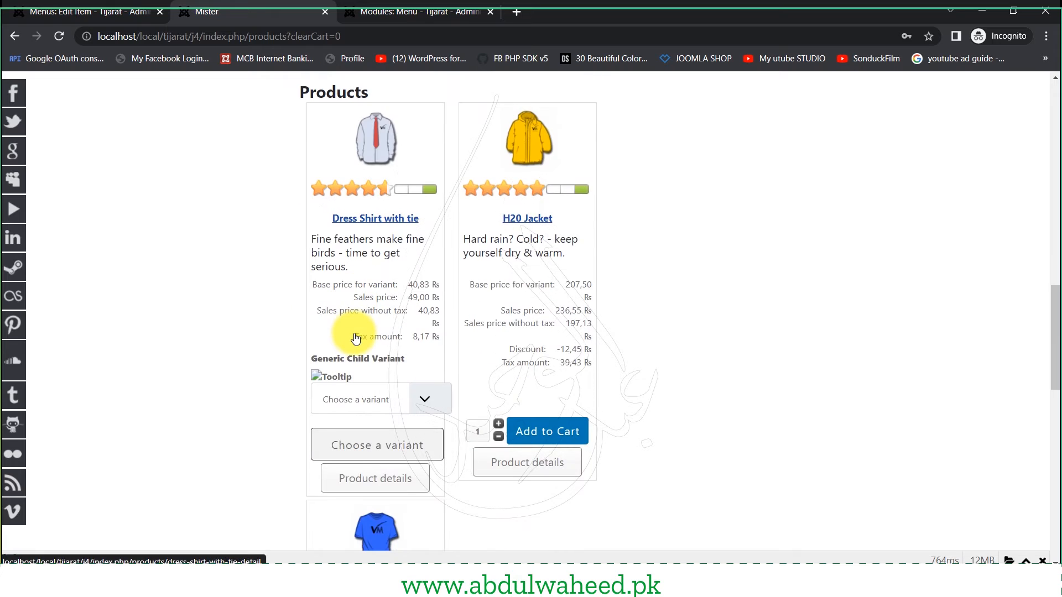
pyautogui.scroll(3, 354, 333)
pyautogui.scroll(-3, 354, 333)
pyautogui.scroll(-3, 354, 333)
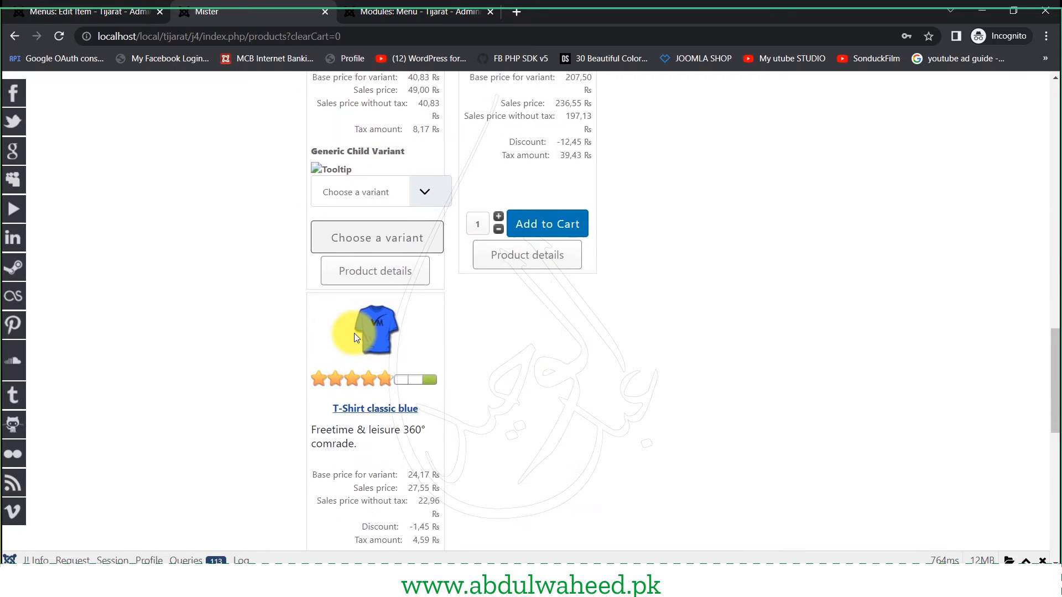
pyautogui.scroll(7, 354, 333)
pyautogui.scroll(-2, 350, 334)
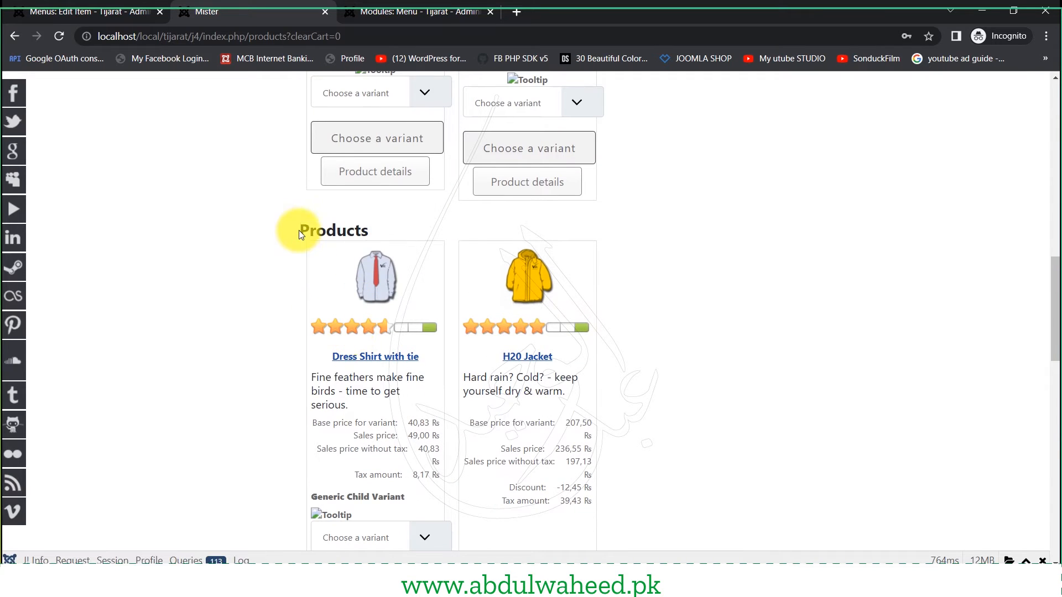
# - Inspect the Clothes Categories sidebar heading, then Save & Close the Top menu module
pyautogui.moveTo(299, 230); pyautogui.dragTo(370, 278)
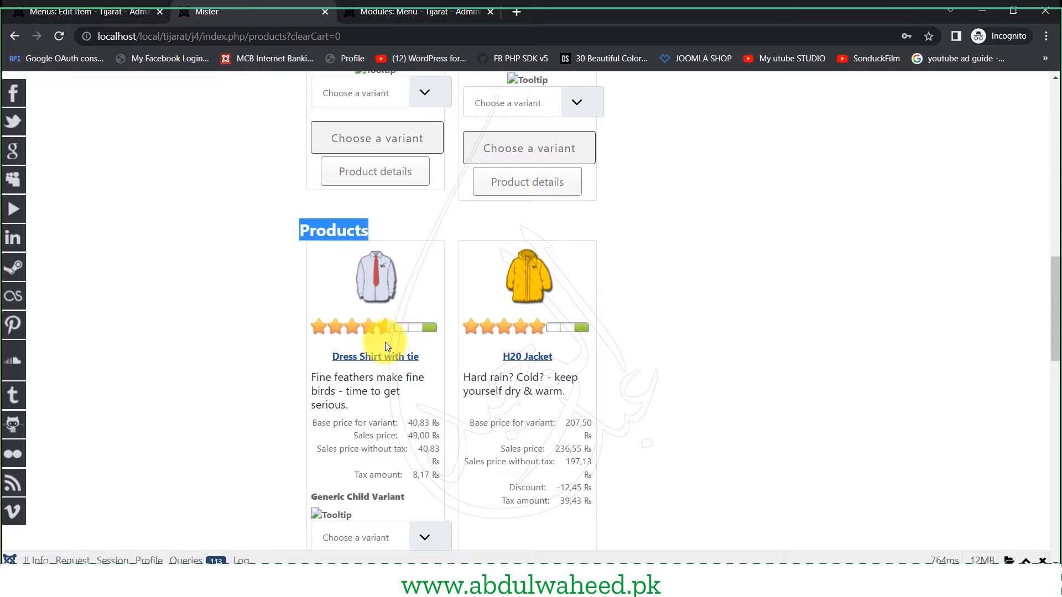
pyautogui.scroll(2, 385, 343)
pyautogui.scroll(10, 385, 342)
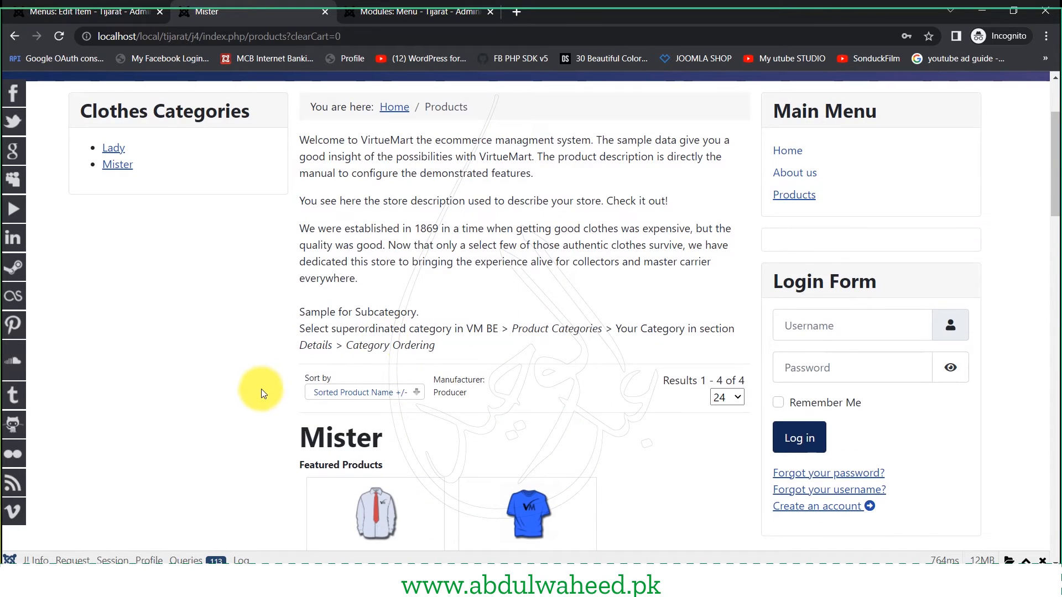
pyautogui.scroll(-7, 261, 390)
pyautogui.scroll(10, 261, 389)
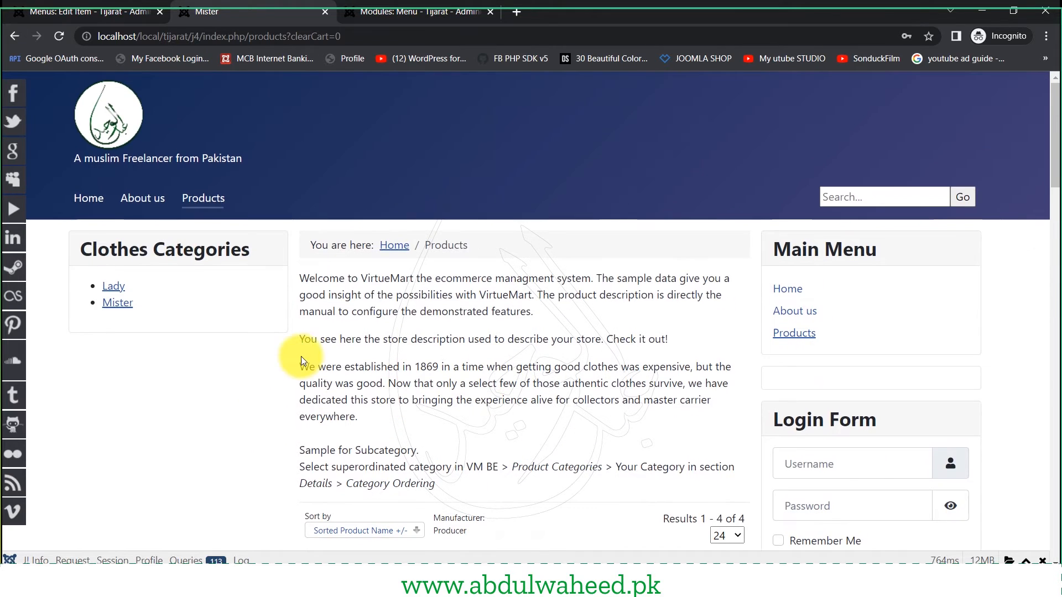
pyautogui.moveTo(164, 249); pyautogui.dragTo(243, 250)
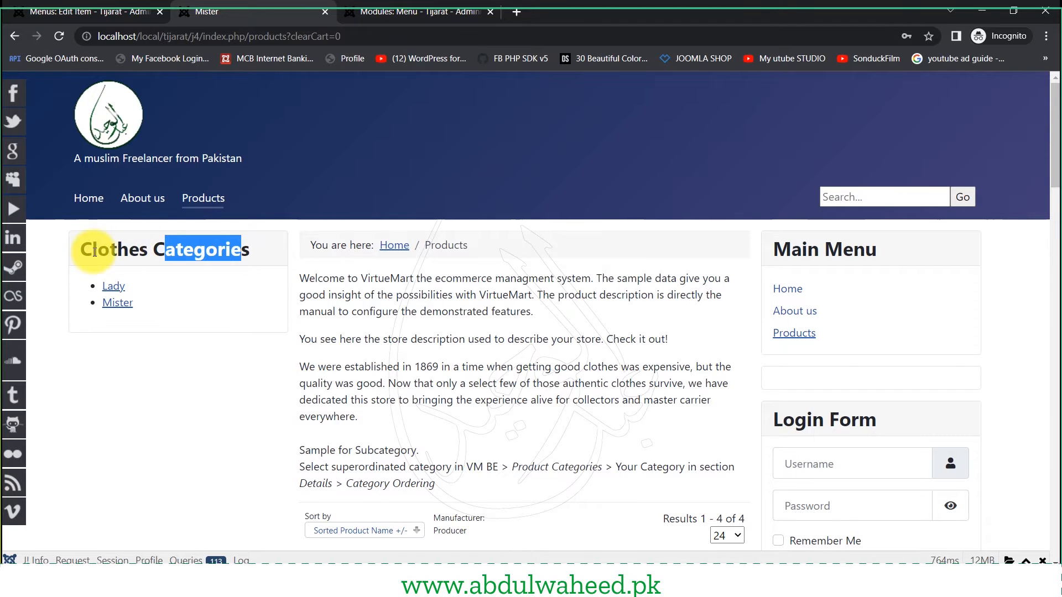
pyautogui.moveTo(92, 252); pyautogui.dragTo(163, 253)
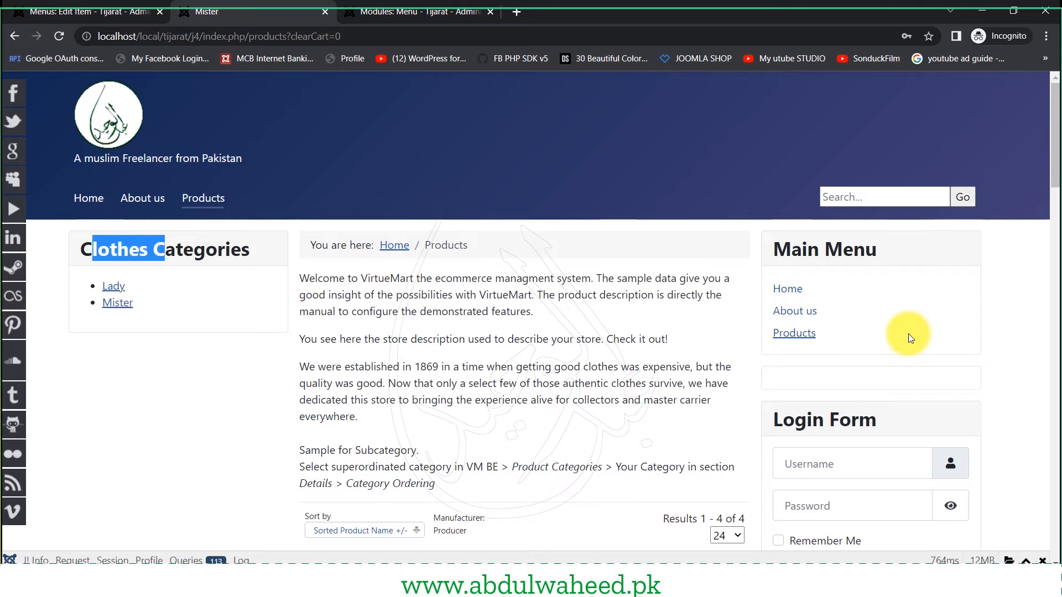
pyautogui.doubleClick(200, 241)
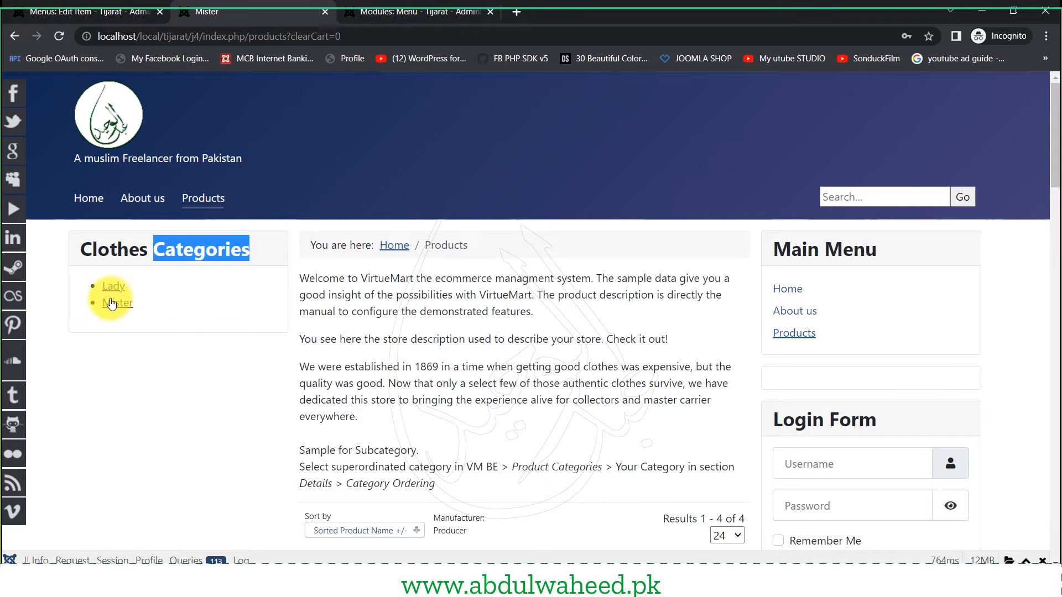
pyautogui.click(402, 10)
pyautogui.click(156, 138)
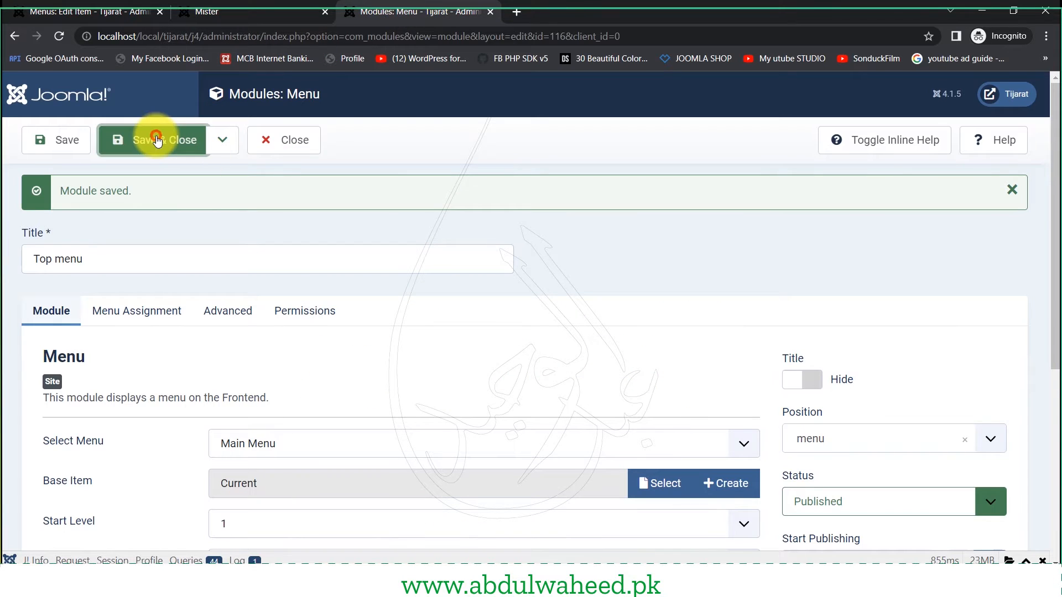
# - Filter the Site Modules list to position sidebar-left, leaving only Clothes Categories (ID 114)
pyautogui.click(249, 11)
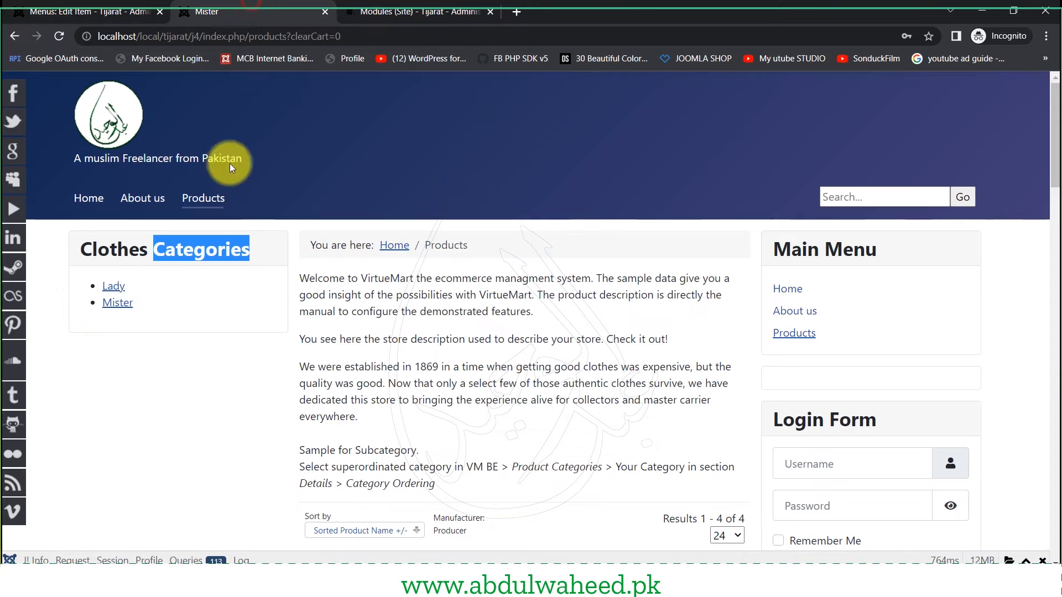
pyautogui.moveTo(98, 249); pyautogui.dragTo(155, 249)
pyautogui.click(442, 11)
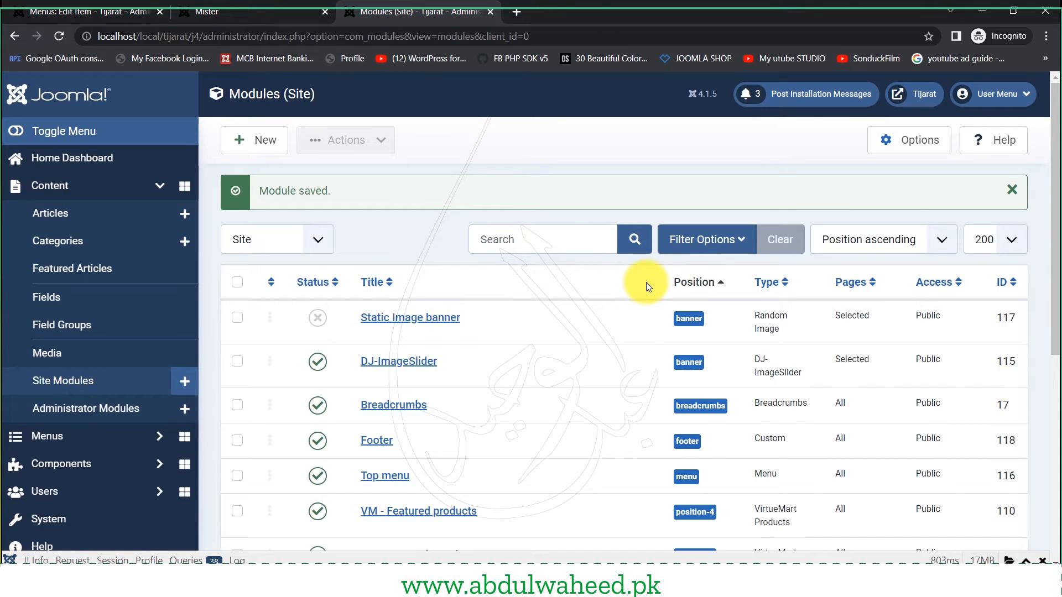
pyautogui.click(715, 242)
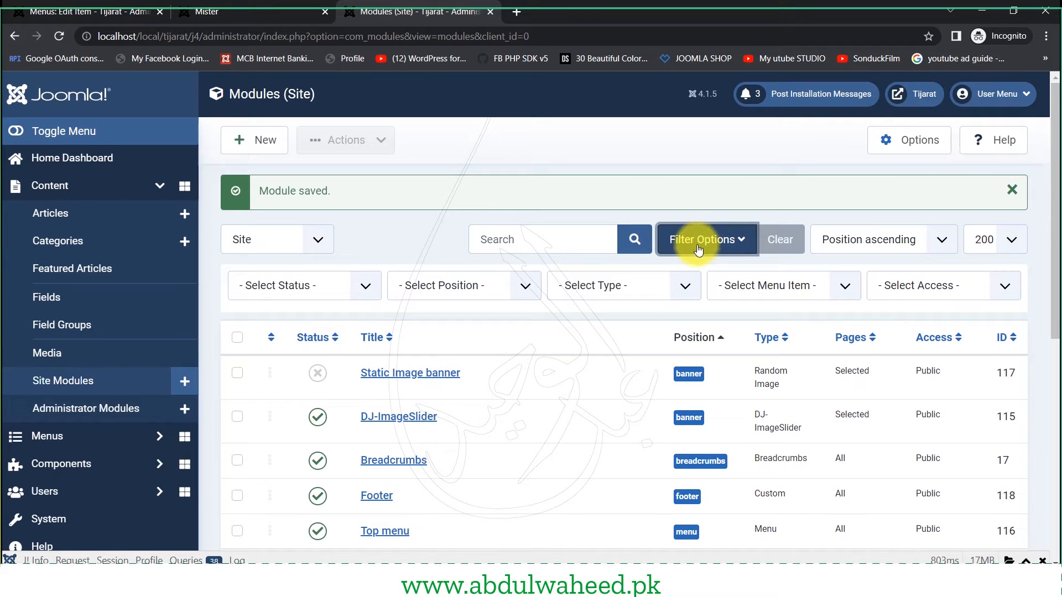
pyautogui.click(466, 285)
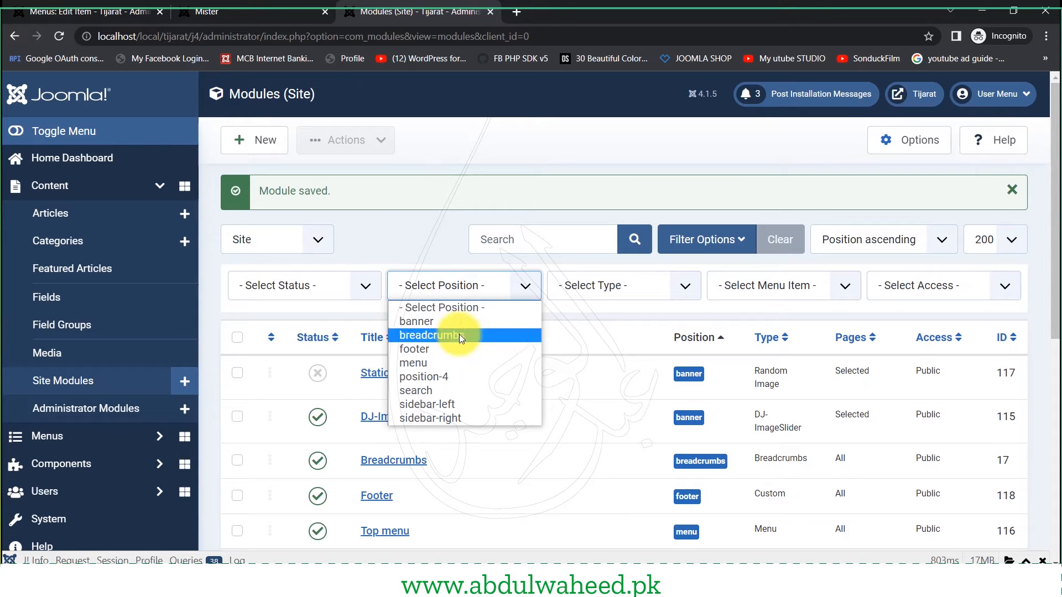
pyautogui.click(470, 404)
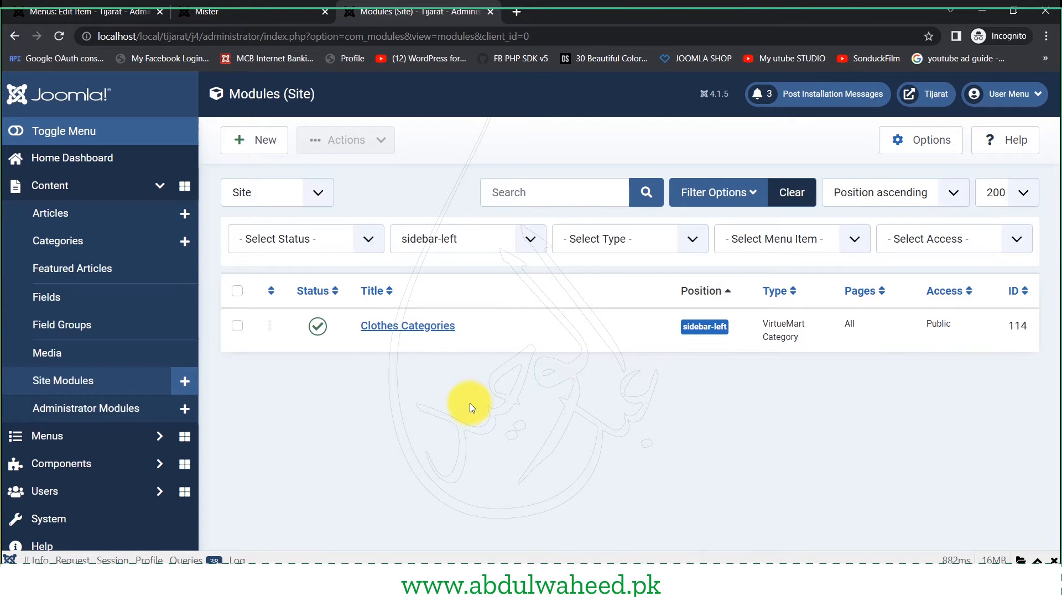
pyautogui.click(397, 332)
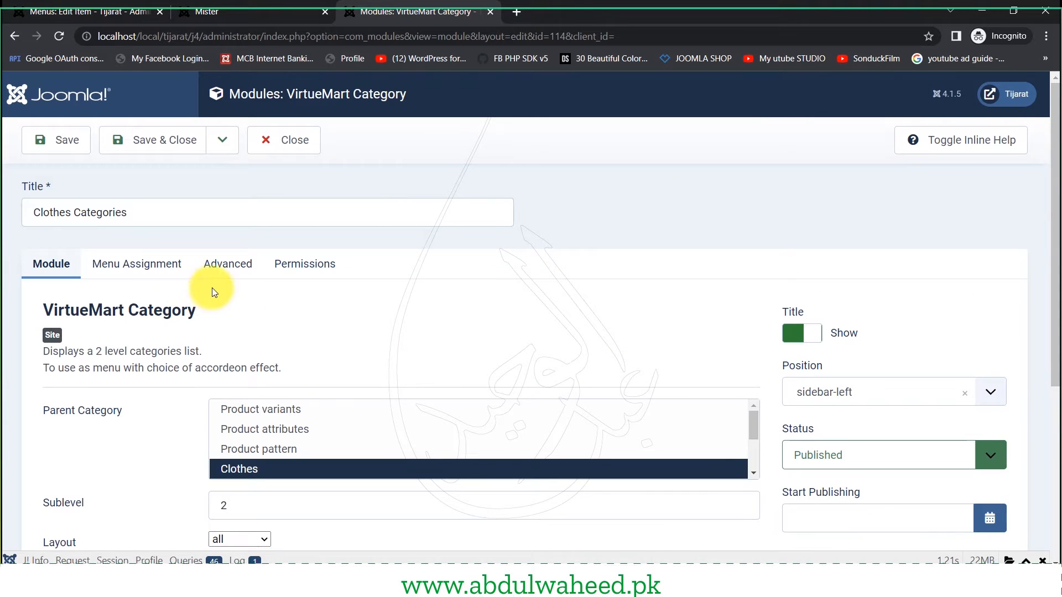
# - Set Clothes Categories to 'Only on the pages selected', exclude Products, and save
pyautogui.click(137, 265)
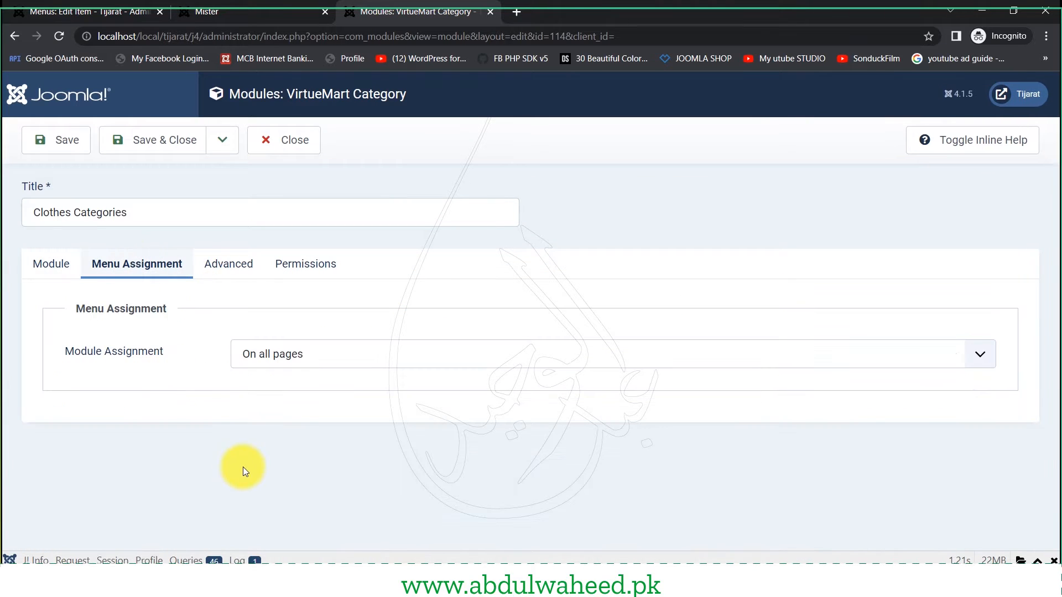
pyautogui.click(307, 360)
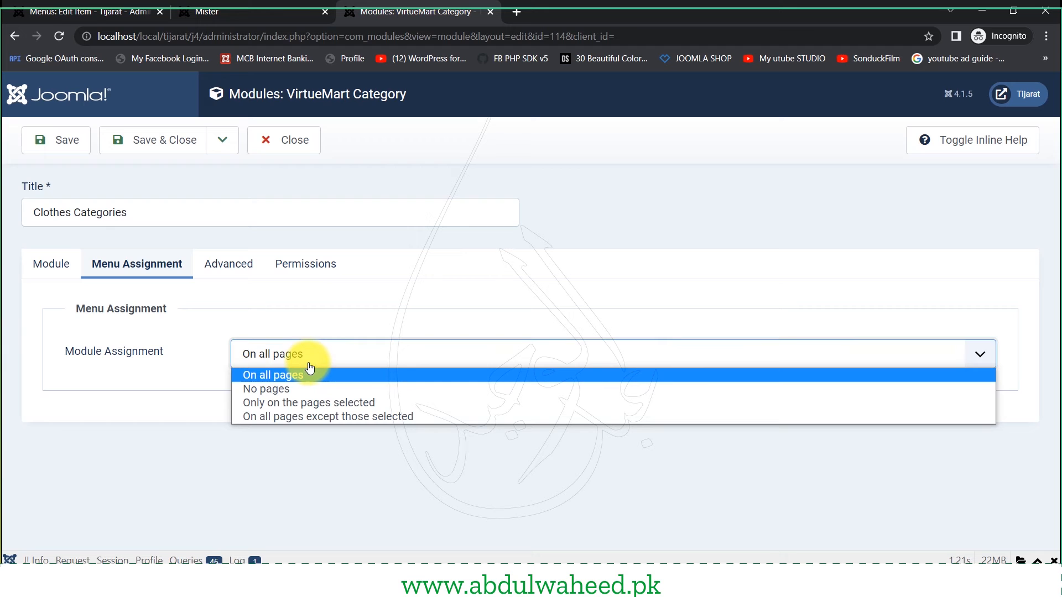
pyautogui.click(327, 404)
pyautogui.scroll(-1, 177, 393)
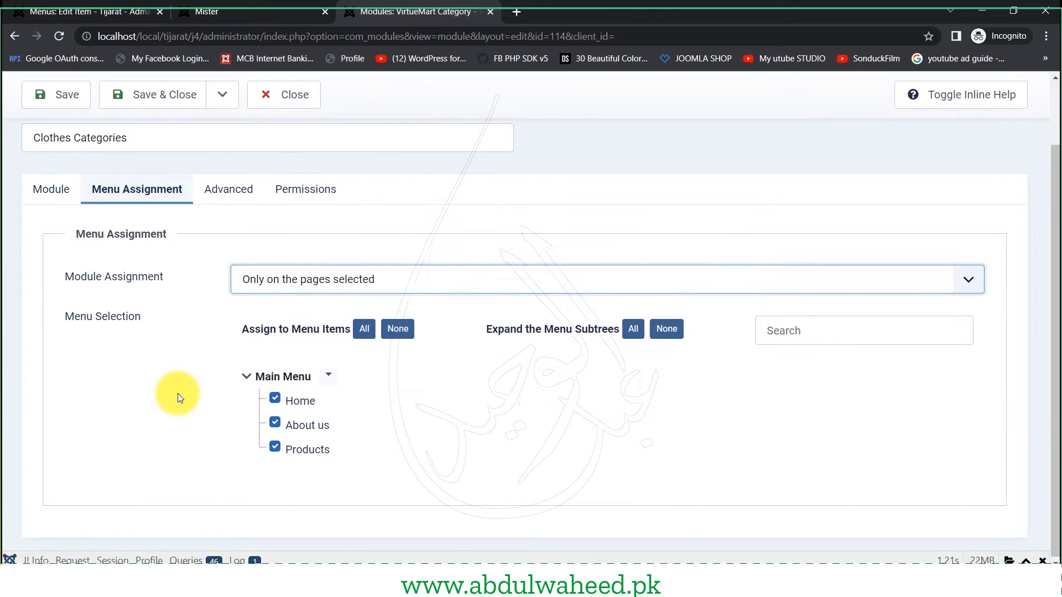
pyautogui.click(298, 449)
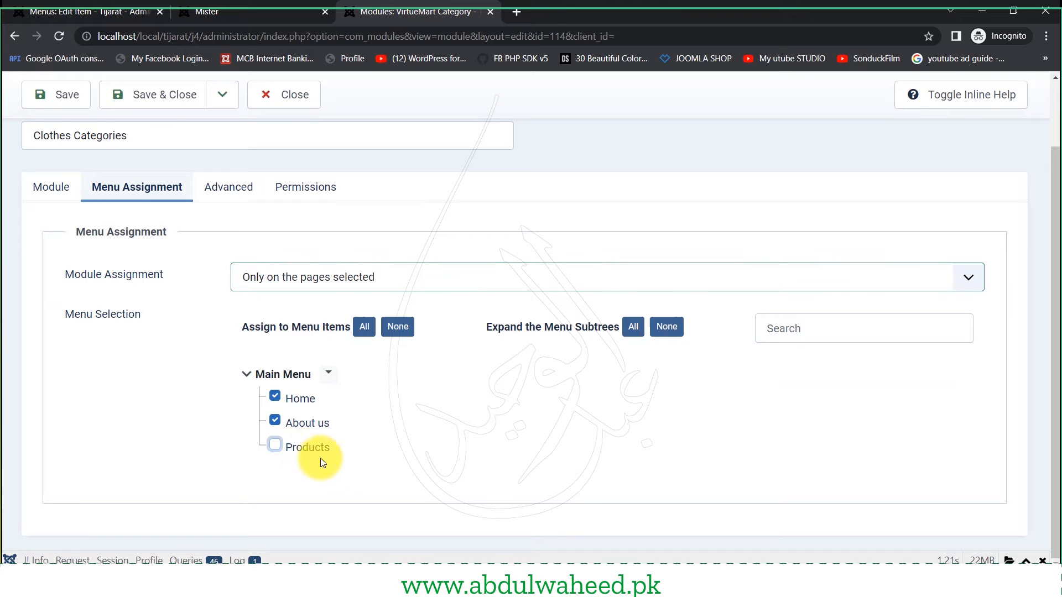
pyautogui.click(77, 98)
pyautogui.click(260, 12)
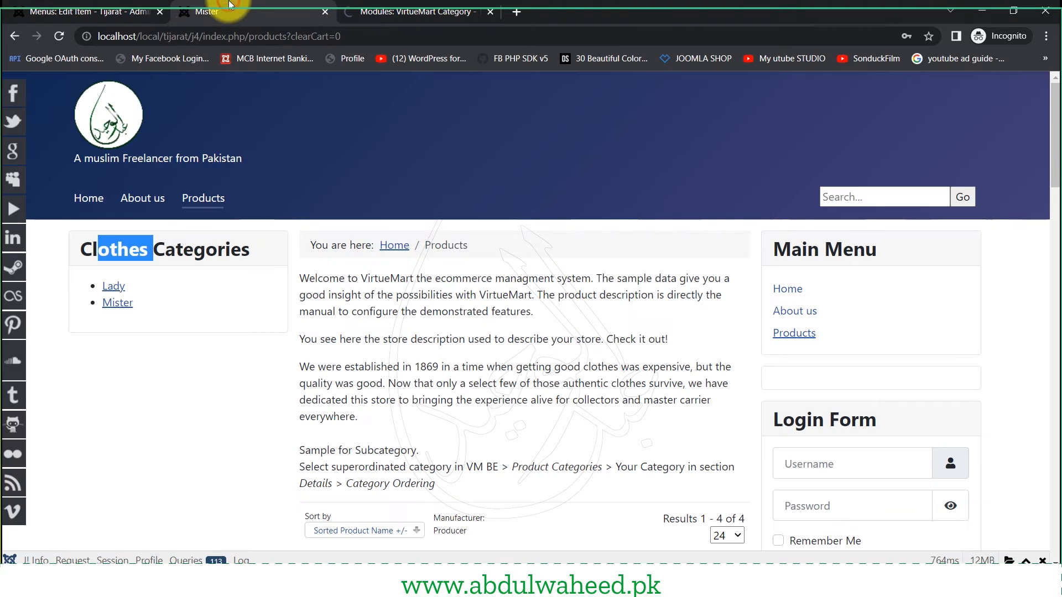
# - Reload the Products page and confirm the Clothes Categories sidebar is gone
pyautogui.click(60, 36)
pyautogui.scroll(-6, 138, 393)
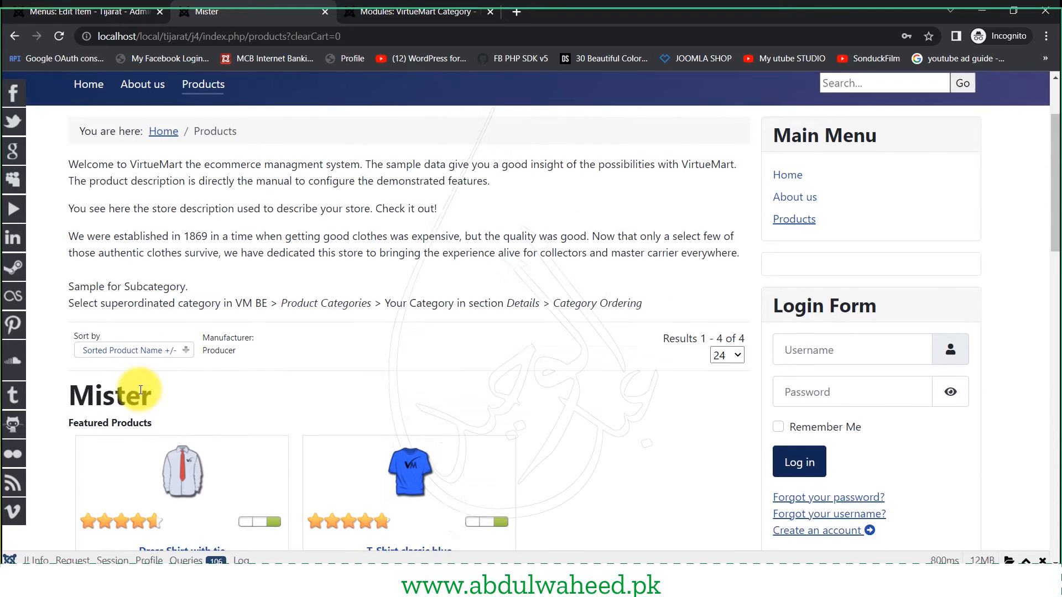
pyautogui.scroll(-2, 141, 388)
pyautogui.moveTo(355, 203); pyautogui.dragTo(404, 347)
pyautogui.scroll(3, 382, 340)
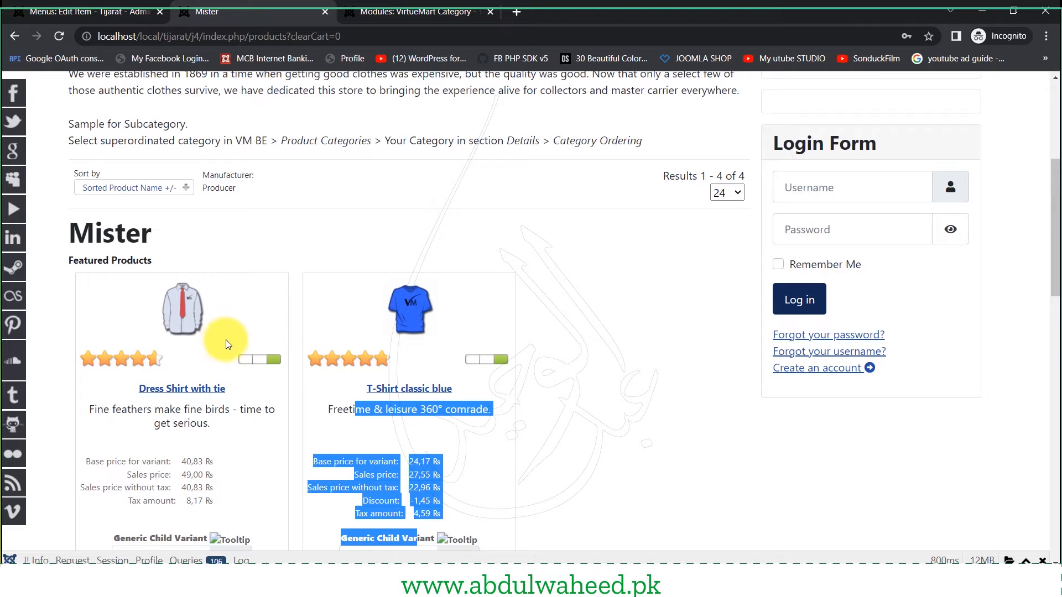
pyautogui.scroll(-4, 225, 341)
pyautogui.scroll(-3, 353, 334)
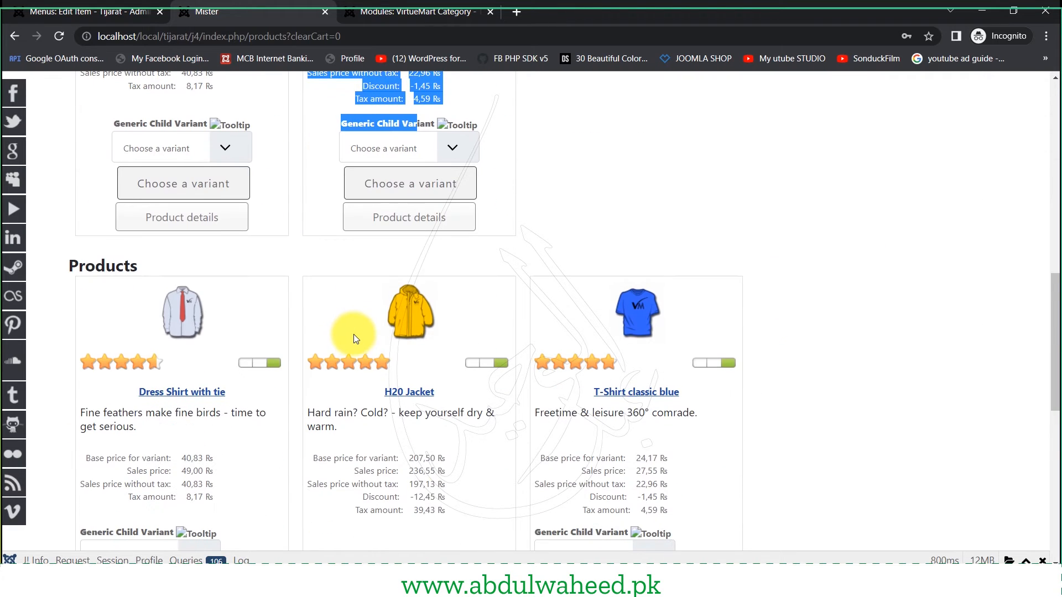
pyautogui.scroll(-3, 354, 334)
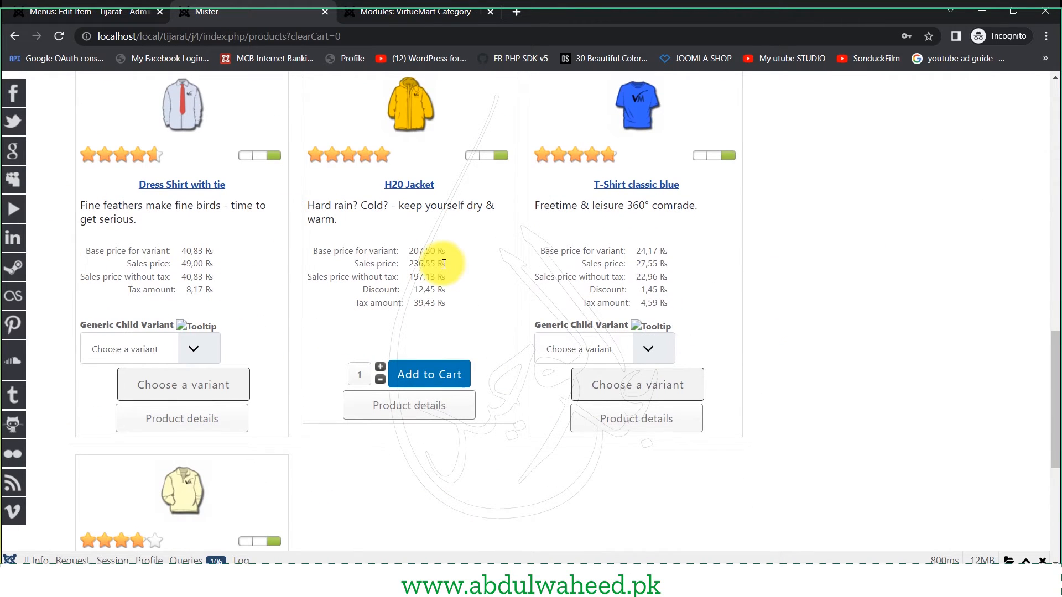
# - Browse the Mister product cards, highlighting the Dress Shirt description and the T-Shirt name
pyautogui.scroll(-2, 443, 266)
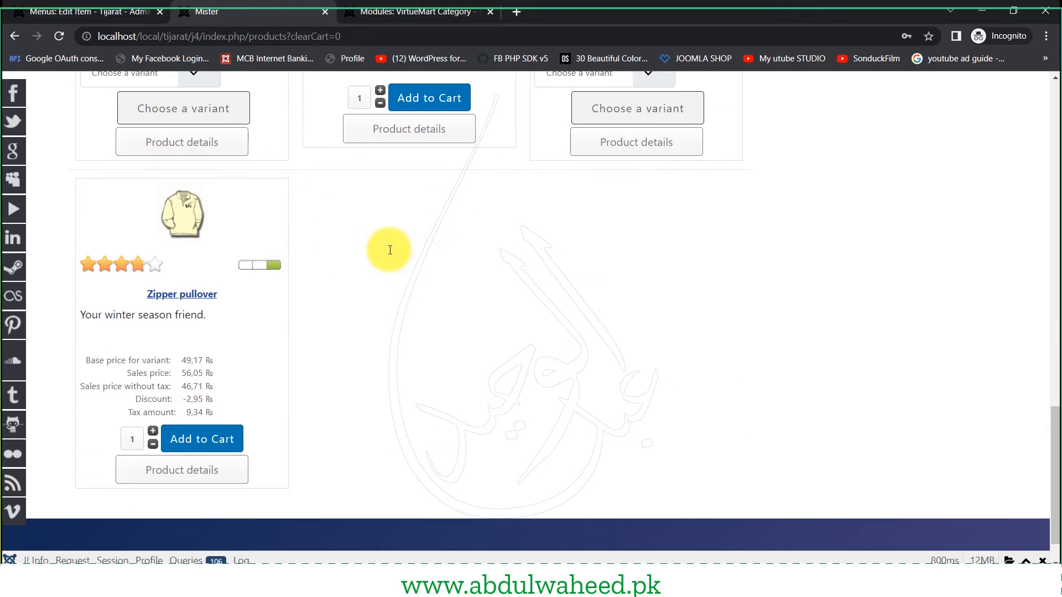
pyautogui.scroll(5, 232, 403)
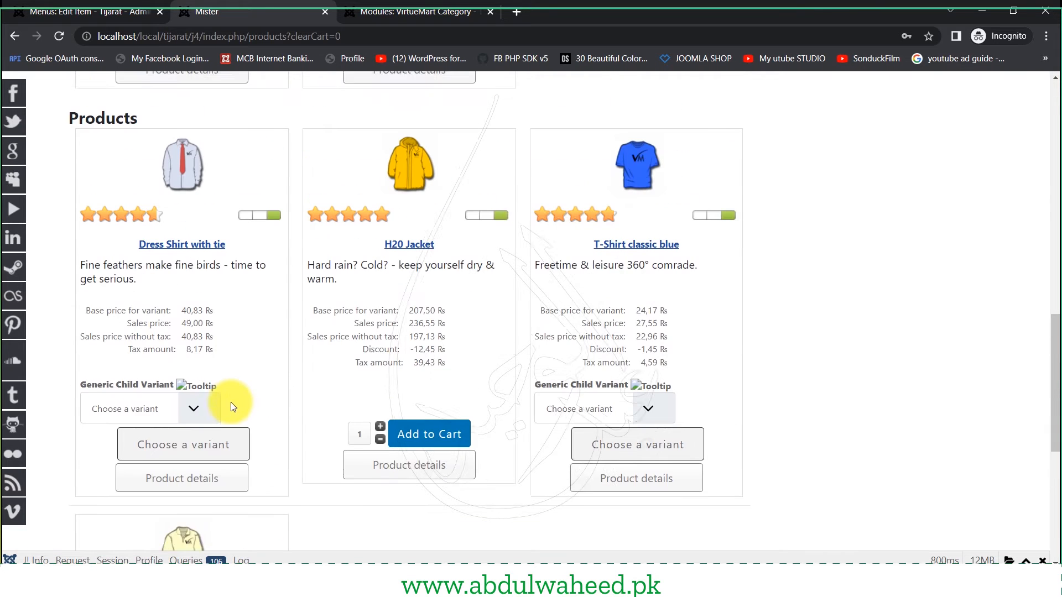
pyautogui.scroll(3, 302, 406)
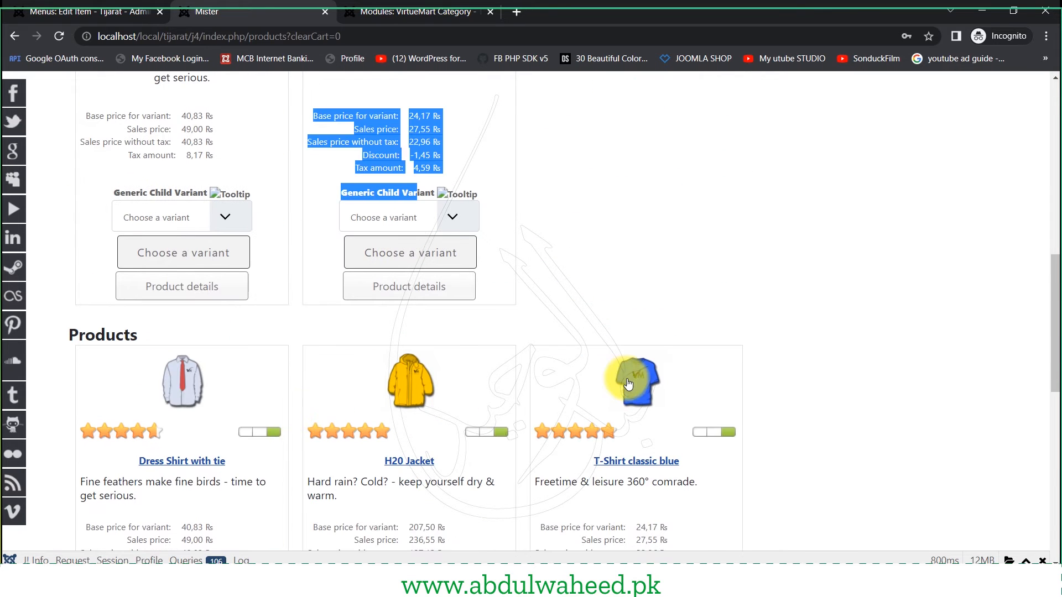
pyautogui.scroll(6, 378, 348)
pyautogui.scroll(-7, 248, 329)
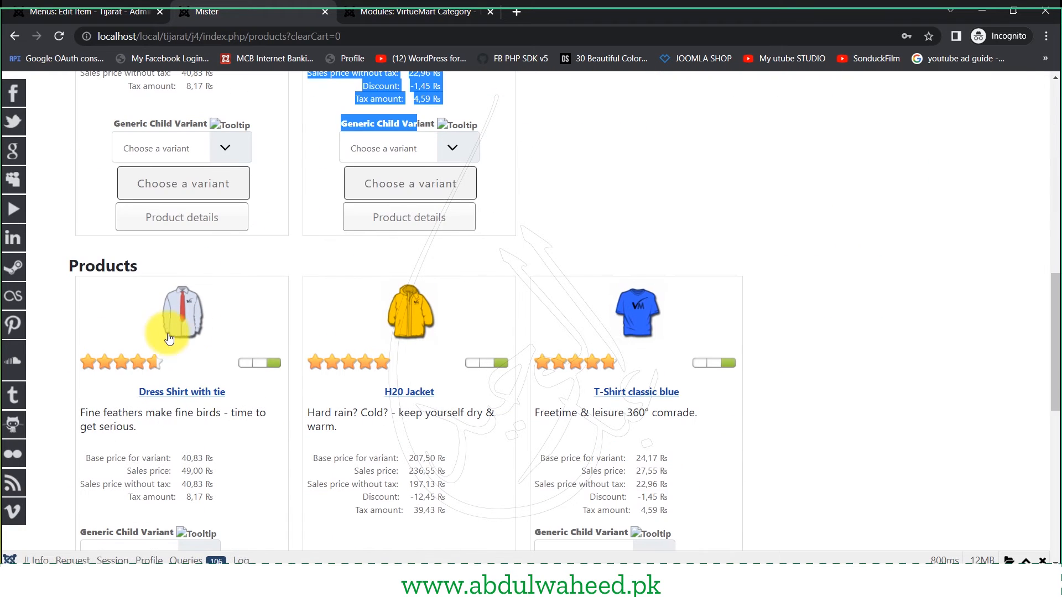
pyautogui.moveTo(118, 399); pyautogui.dragTo(190, 399)
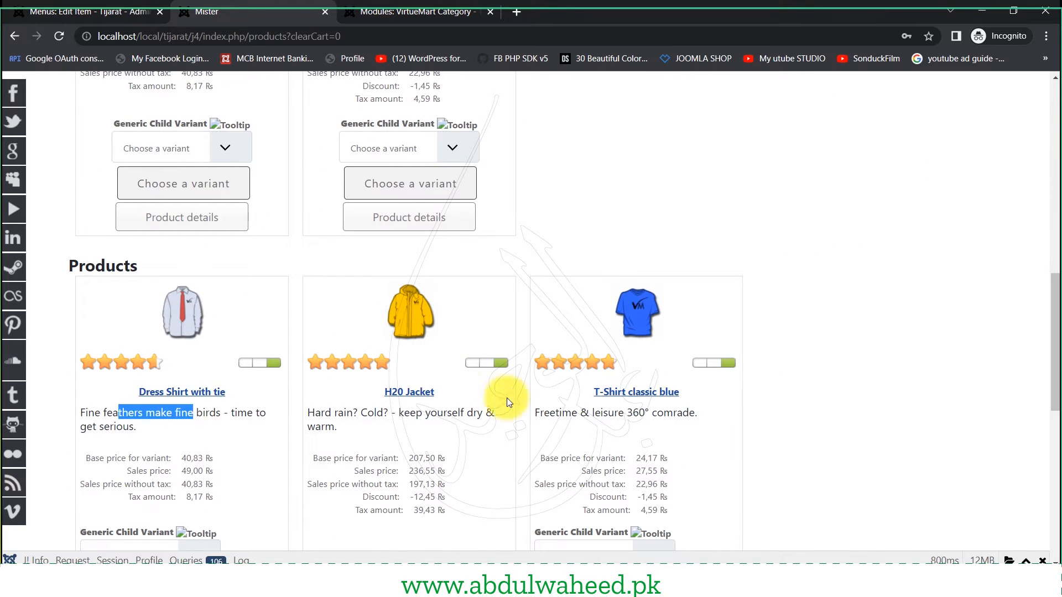
pyautogui.moveTo(574, 392); pyautogui.dragTo(675, 392)
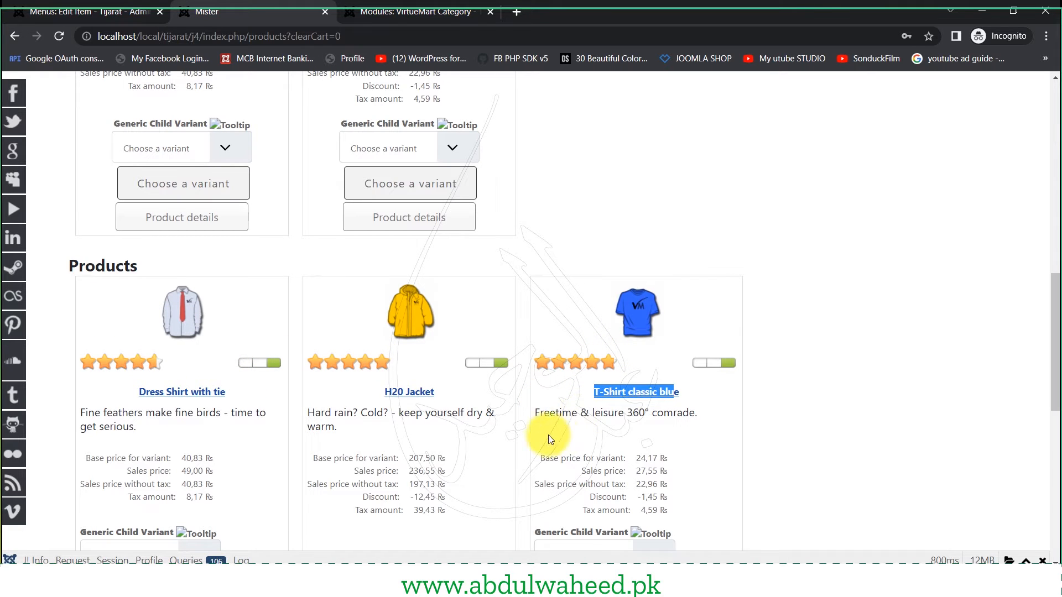
pyautogui.scroll(-2, 537, 437)
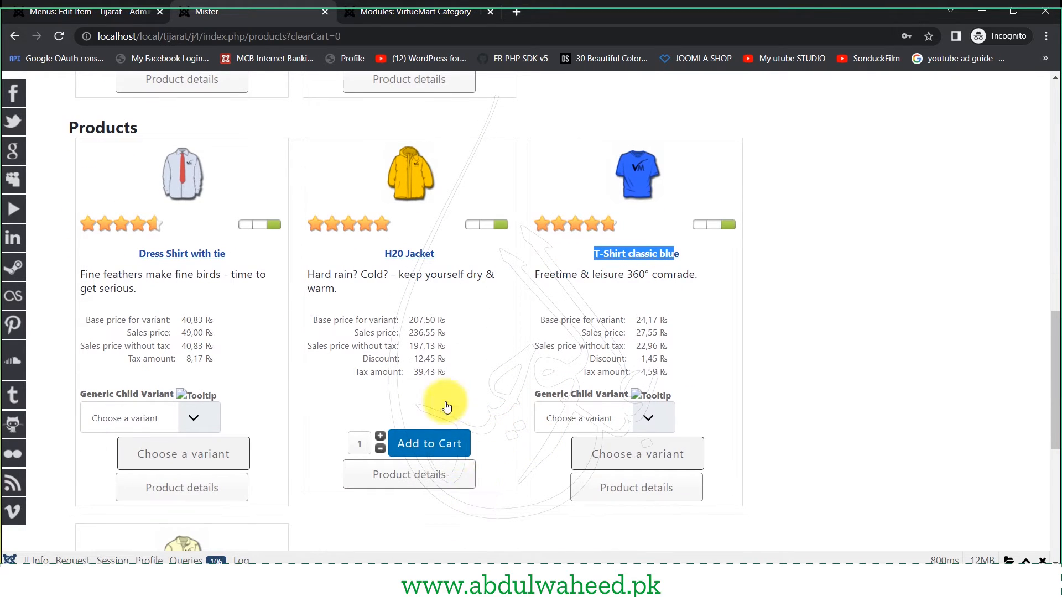
# - Open the H20 Jacket product details page
pyautogui.click(110, 11)
pyautogui.click(226, 11)
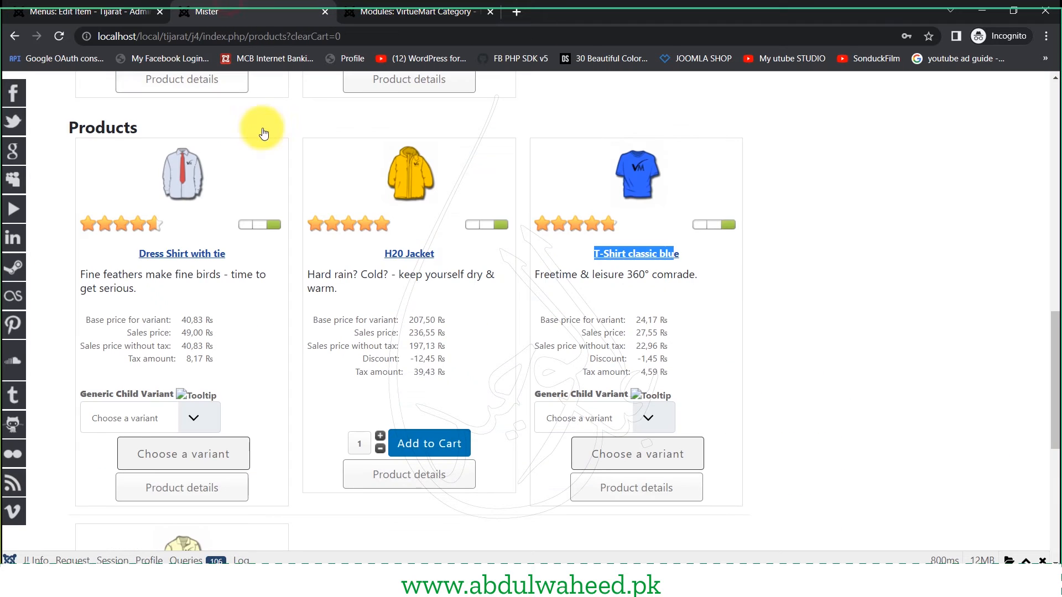
pyautogui.click(411, 483)
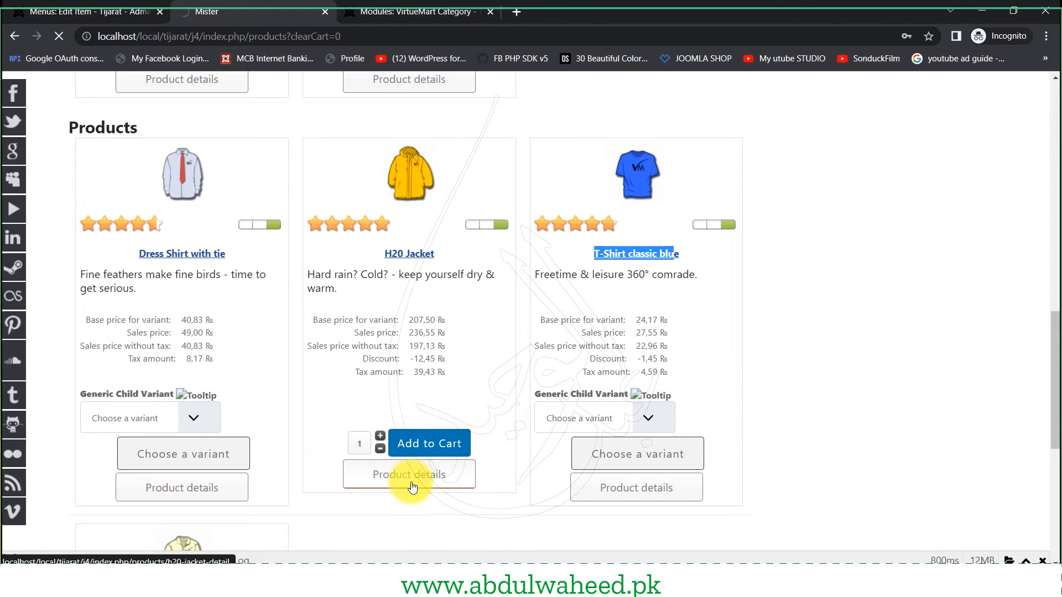
# - Review the H20 Jacket tagline, 236,55 Rs price breakdown and heading
pyautogui.scroll(-5, 241, 442)
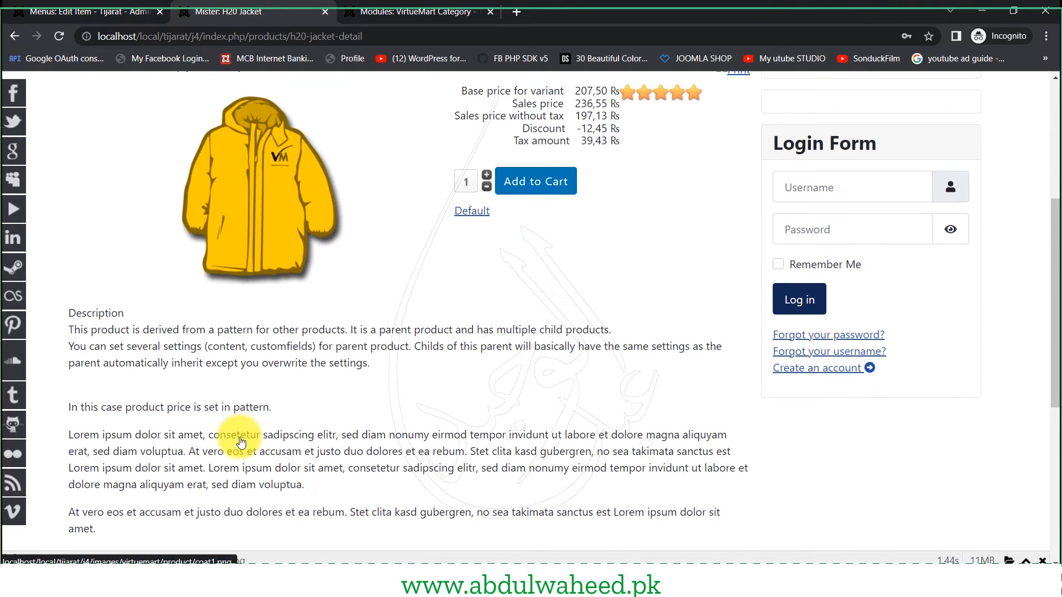
pyautogui.scroll(4, 240, 441)
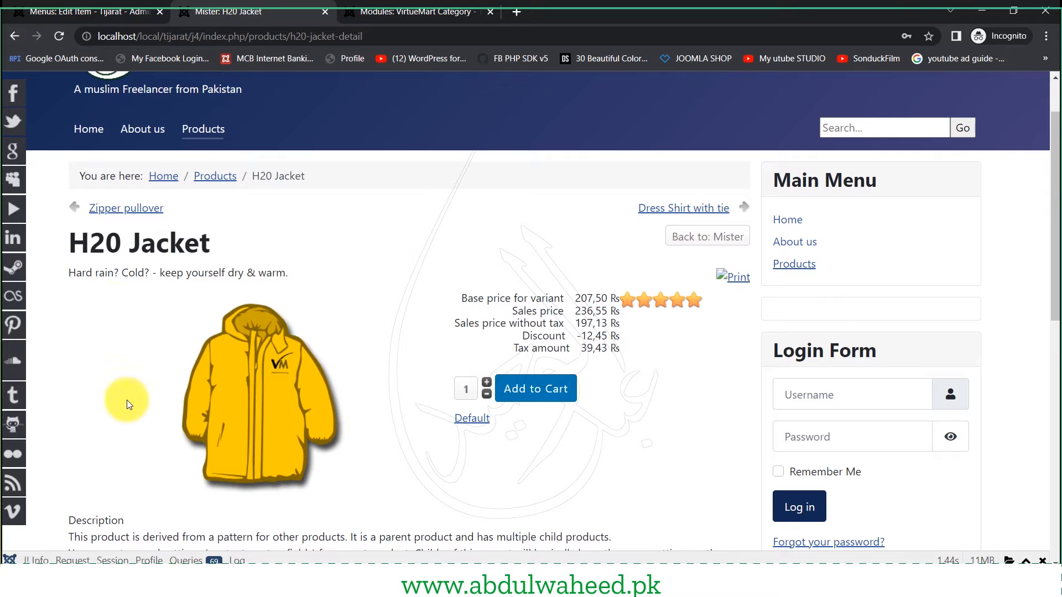
pyautogui.moveTo(82, 275); pyautogui.dragTo(281, 289)
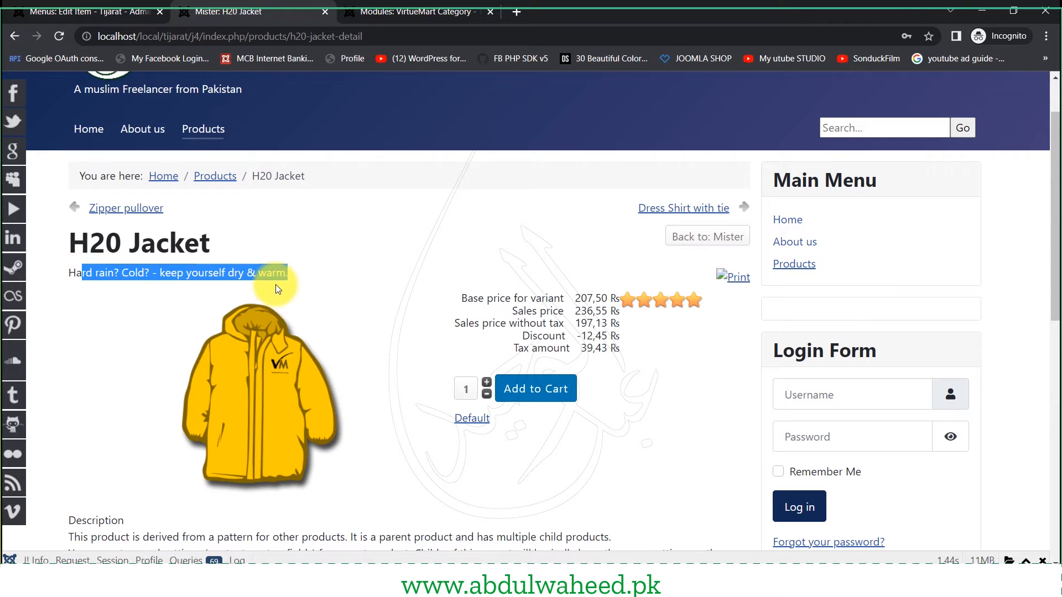
pyautogui.moveTo(526, 280); pyautogui.dragTo(602, 349)
pyautogui.click(690, 302)
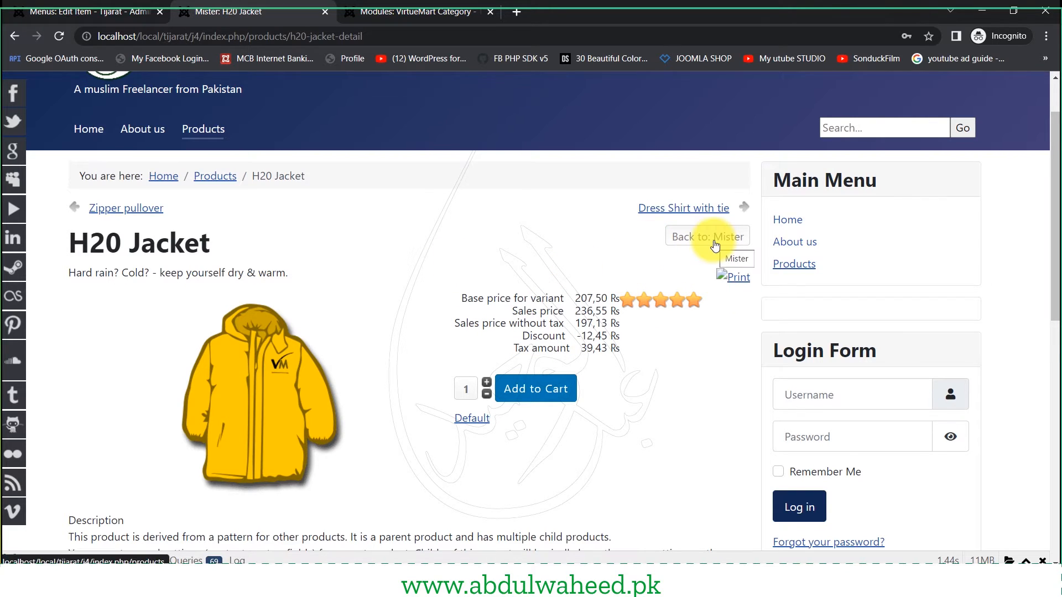
pyautogui.moveTo(68, 241); pyautogui.dragTo(230, 242)
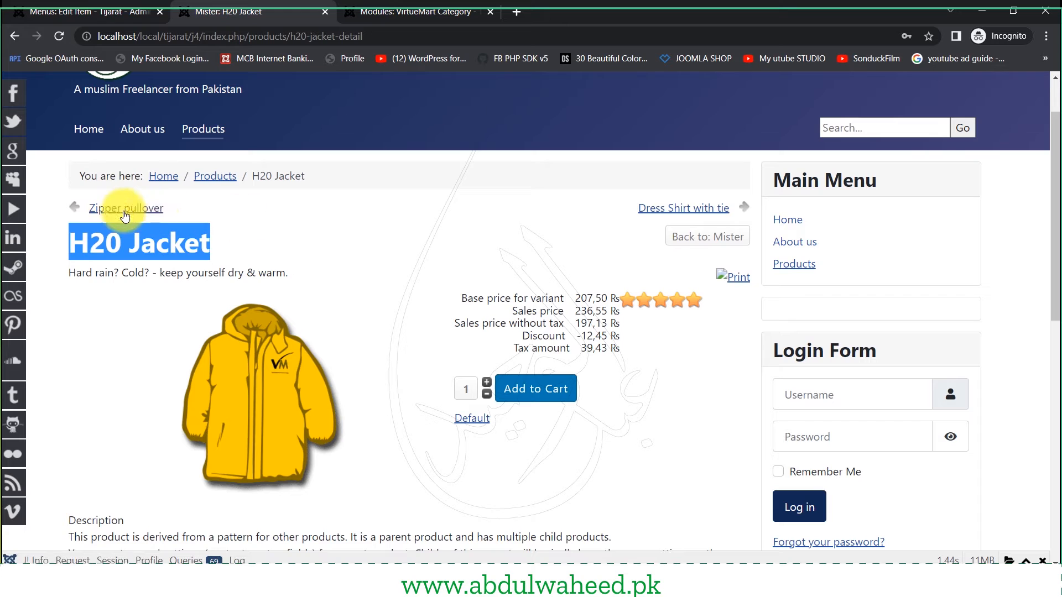
# - Check the description and empty reviews section, then return to the 'Menus: Edit Item' tab
pyautogui.scroll(-3, 276, 498)
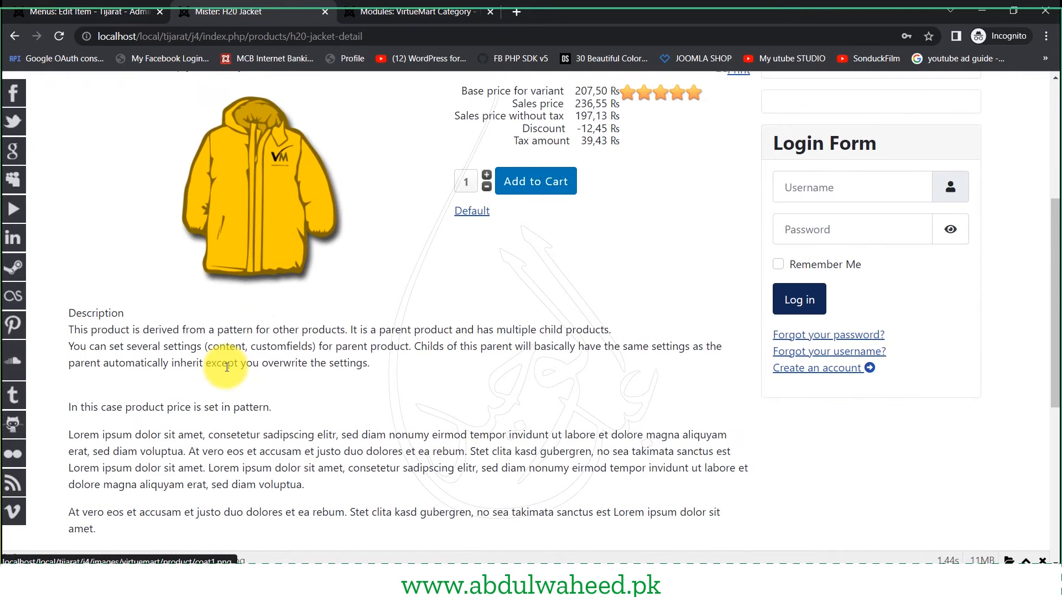
pyautogui.moveTo(55, 314); pyautogui.dragTo(214, 468)
pyautogui.scroll(-3, 214, 468)
pyautogui.scroll(-3, 214, 468)
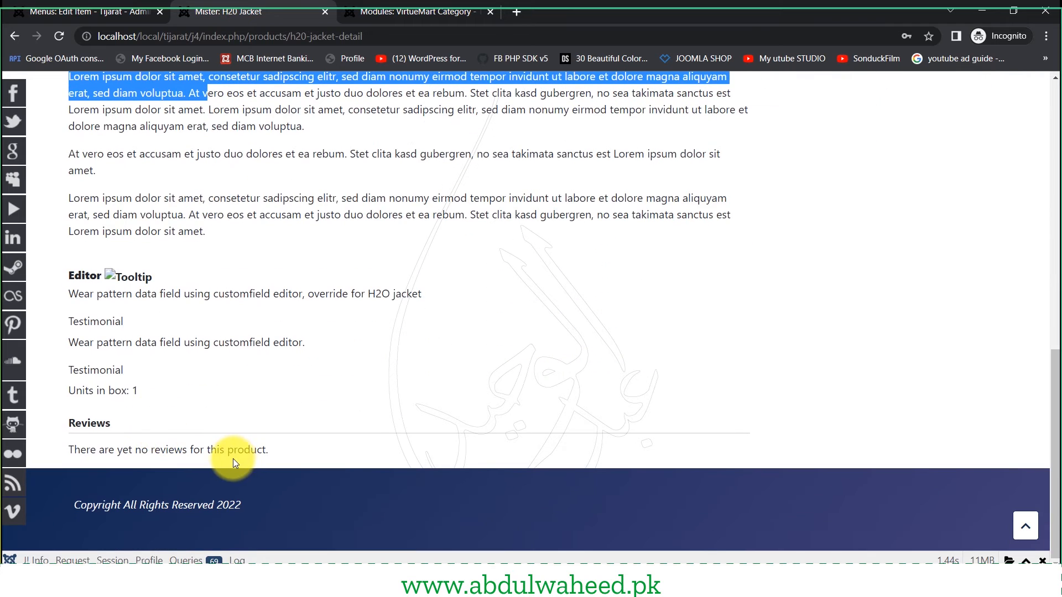
pyautogui.moveTo(90, 450); pyautogui.dragTo(281, 452)
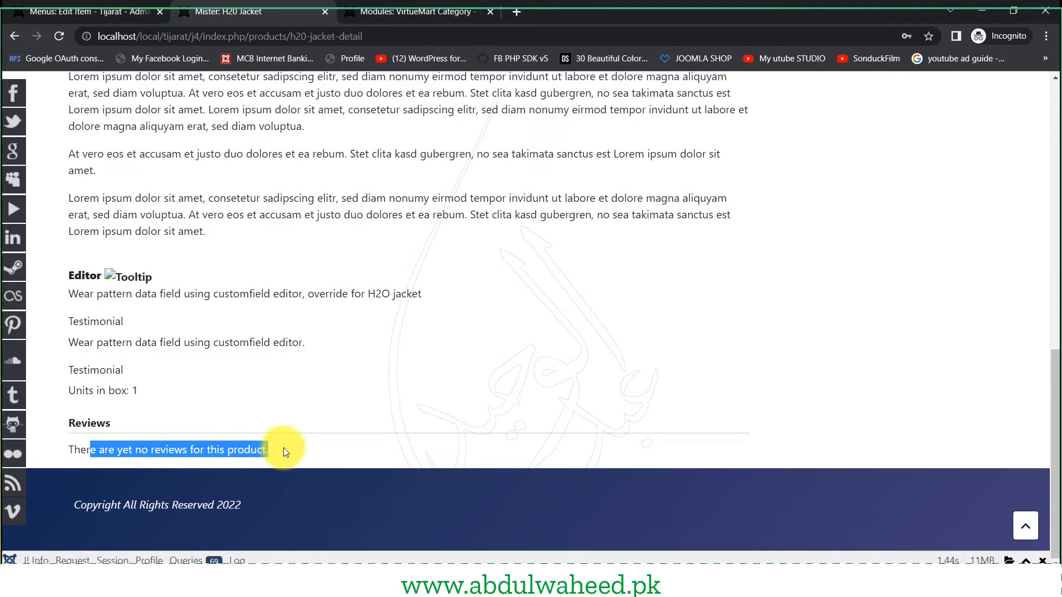
pyautogui.scroll(5, 285, 452)
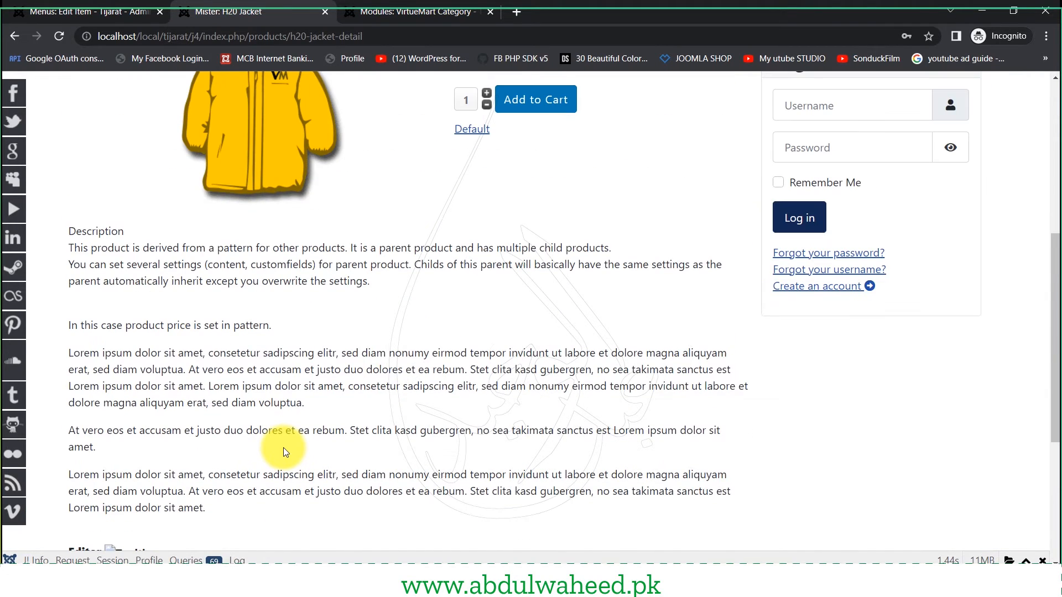
pyautogui.scroll(4, 283, 453)
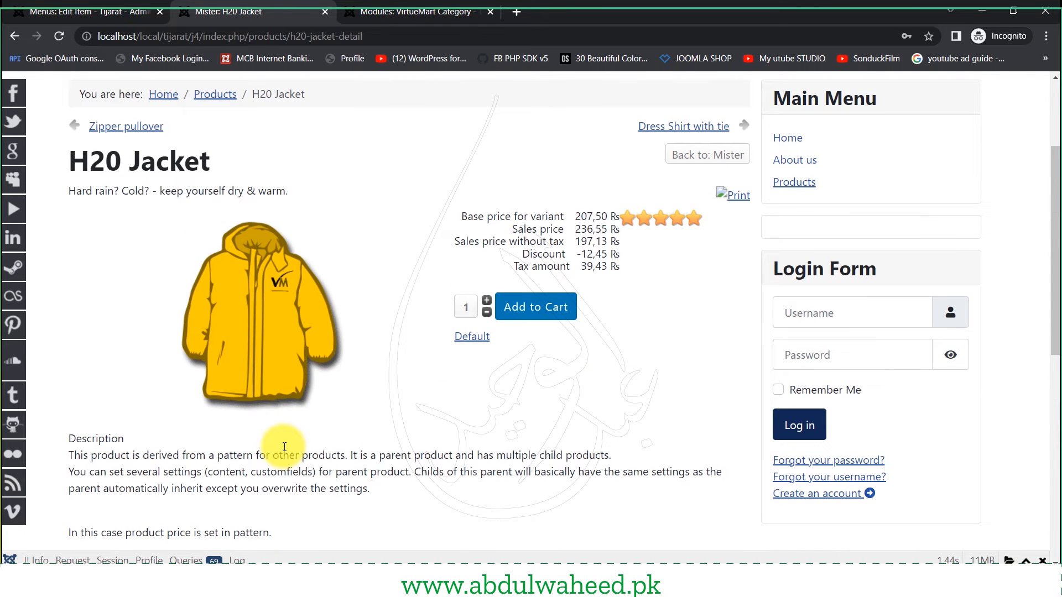
pyautogui.scroll(3, 285, 447)
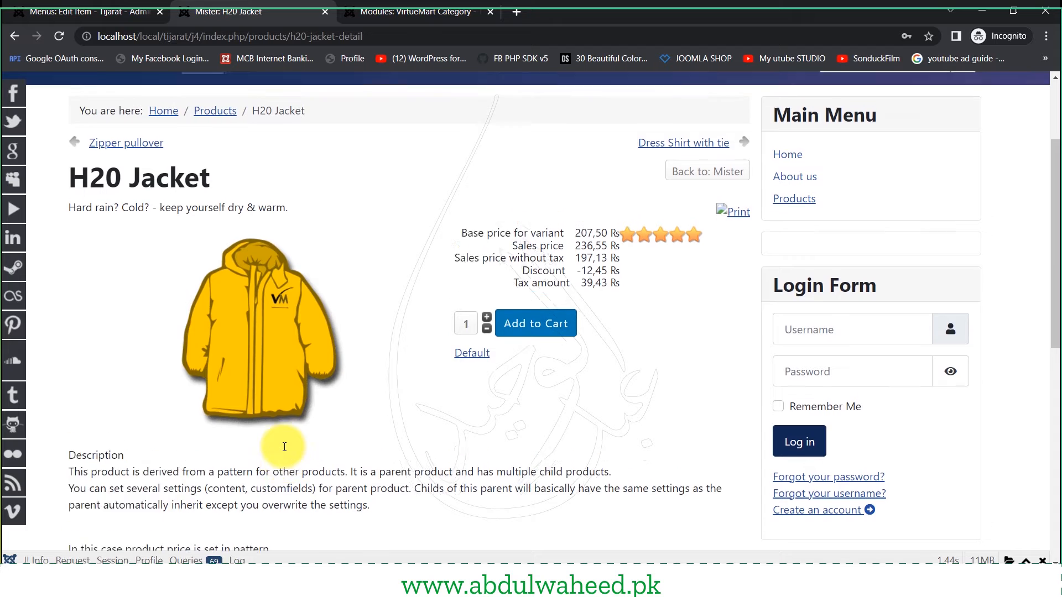
pyautogui.click(107, 4)
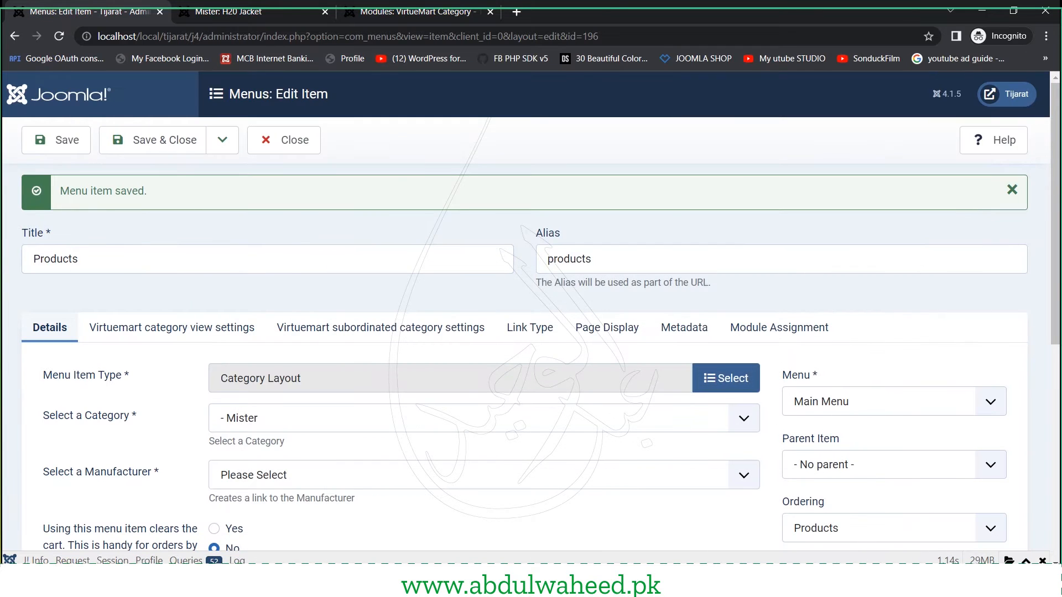
# - Save & Close the Products menu item (ID 196), returning to the Main Menu list
pyautogui.moveTo(688, 565)
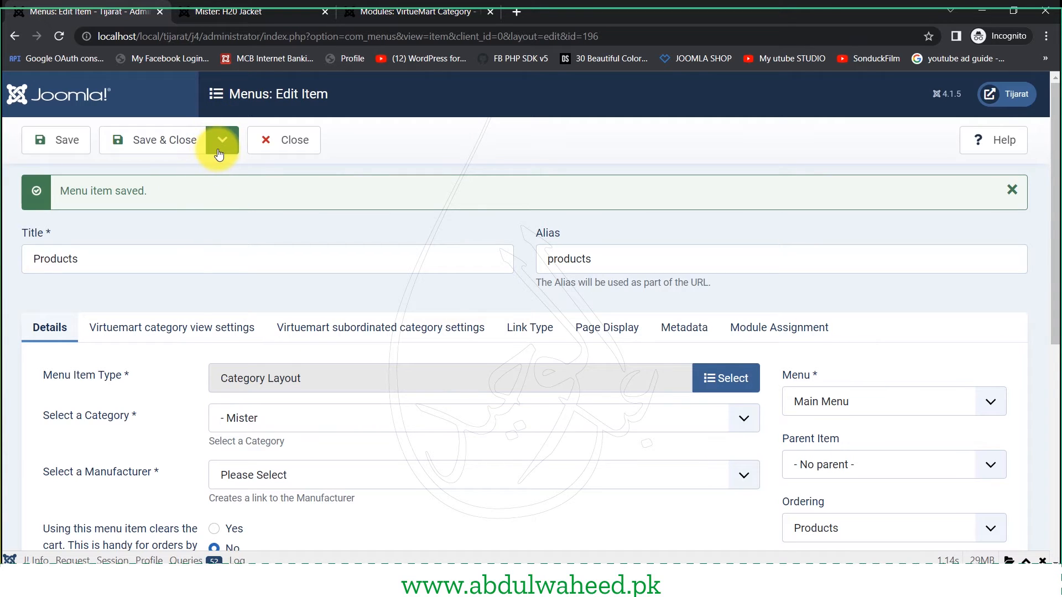
pyautogui.click(154, 142)
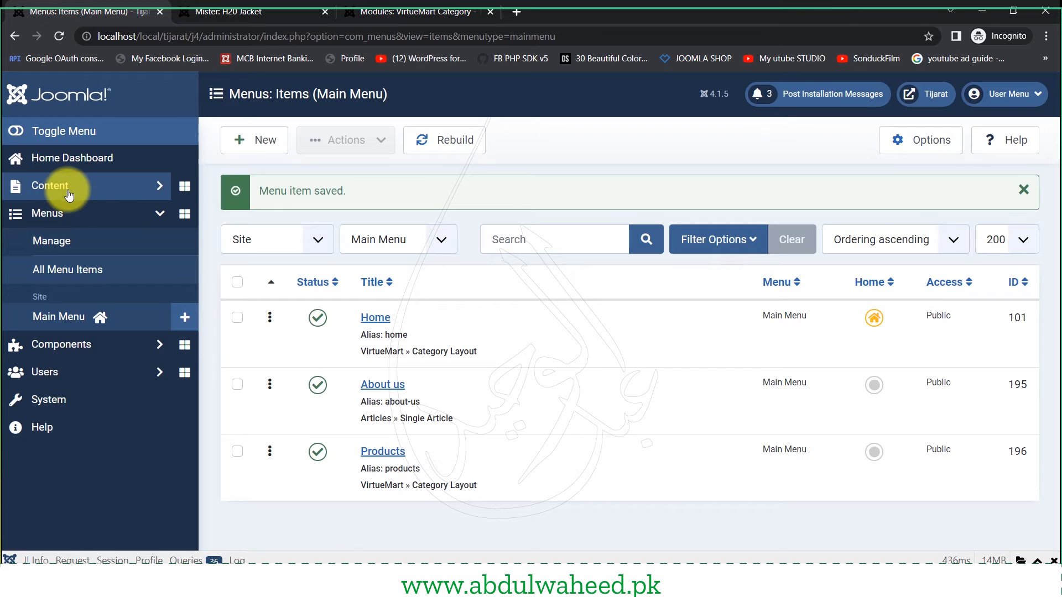
# - Go to Content > Categories and start a new article category
pyautogui.click(113, 192)
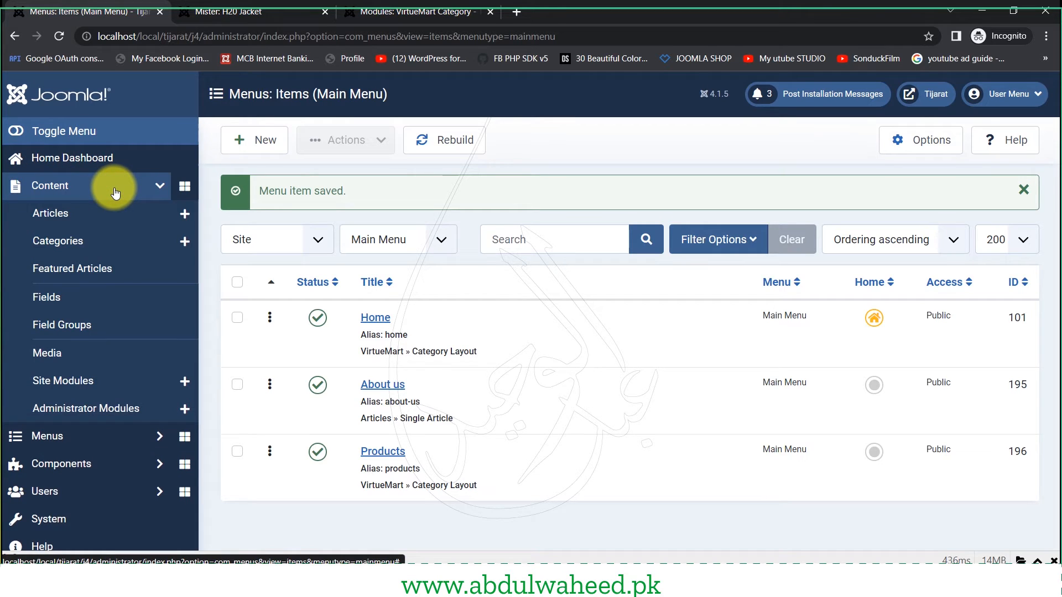
pyautogui.click(65, 247)
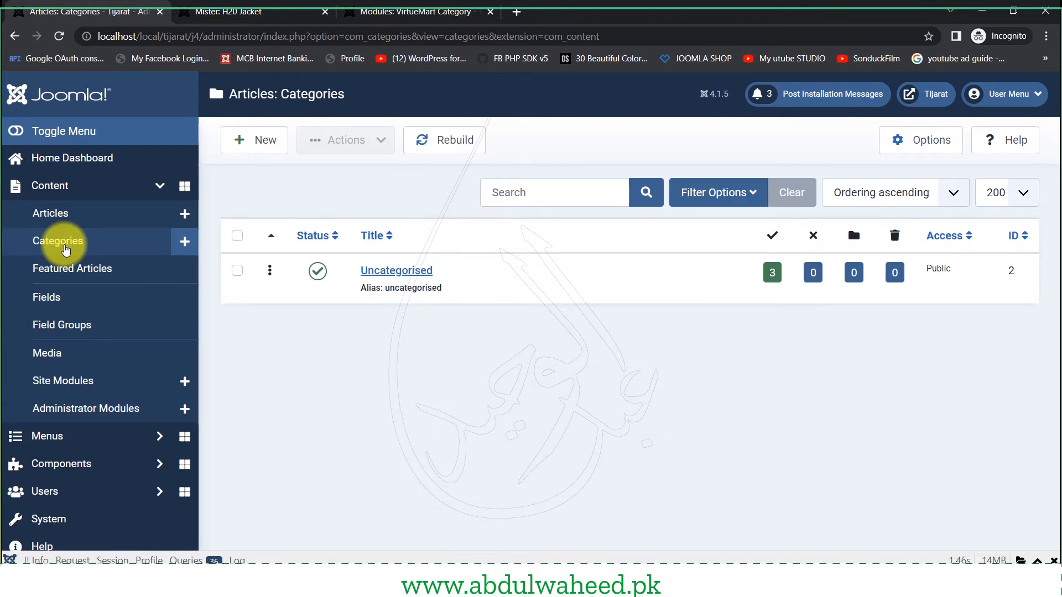
pyautogui.click(240, 141)
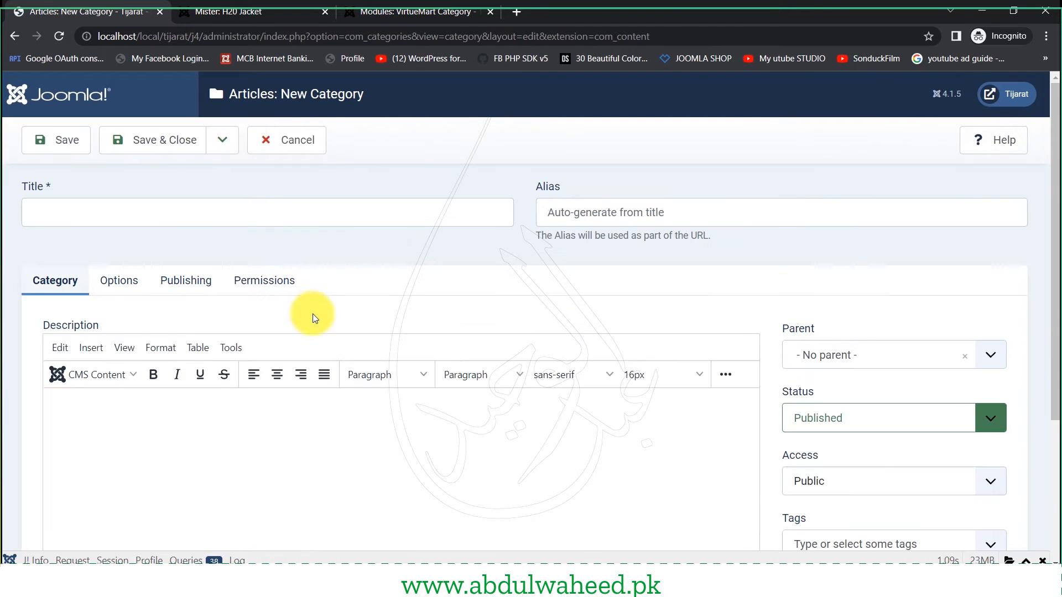
# - Save a Blog category described 'This category is only for blog articles'
pyautogui.click(287, 221)
pyautogui.write('log')
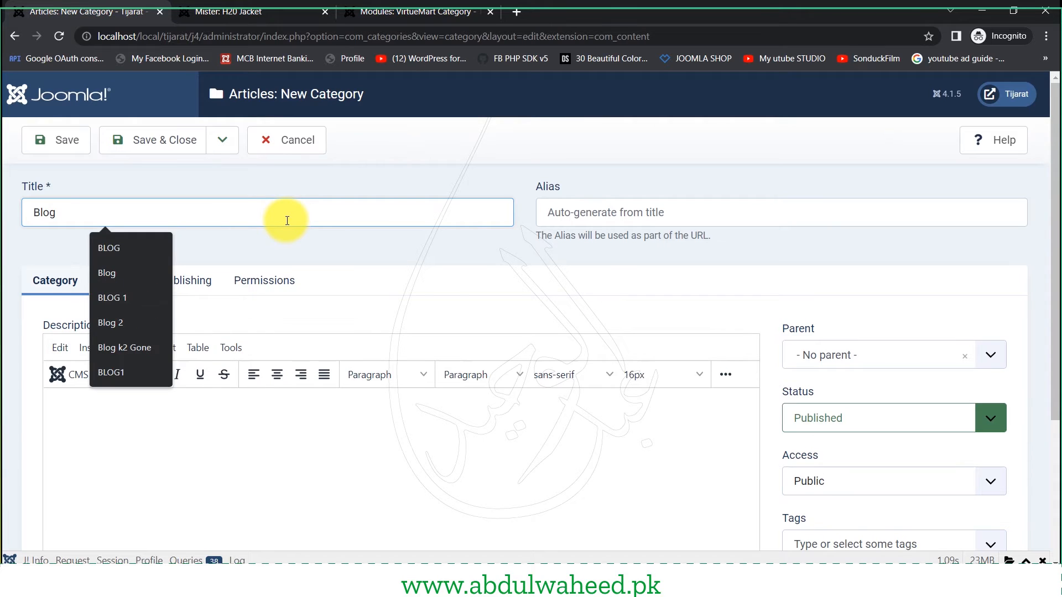
pyautogui.click(247, 446)
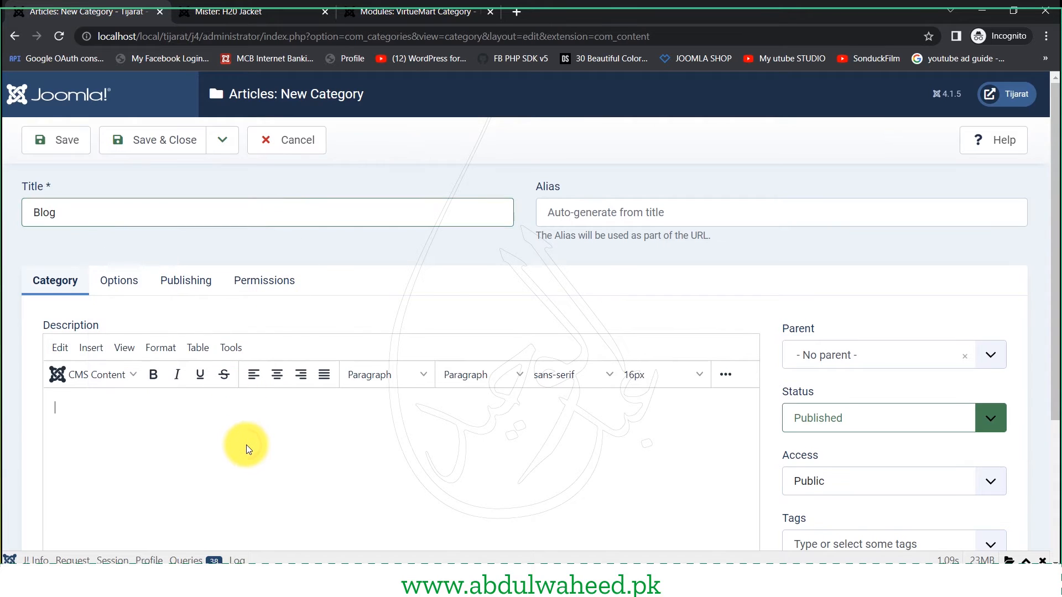
pyautogui.write('This category is only for blog')
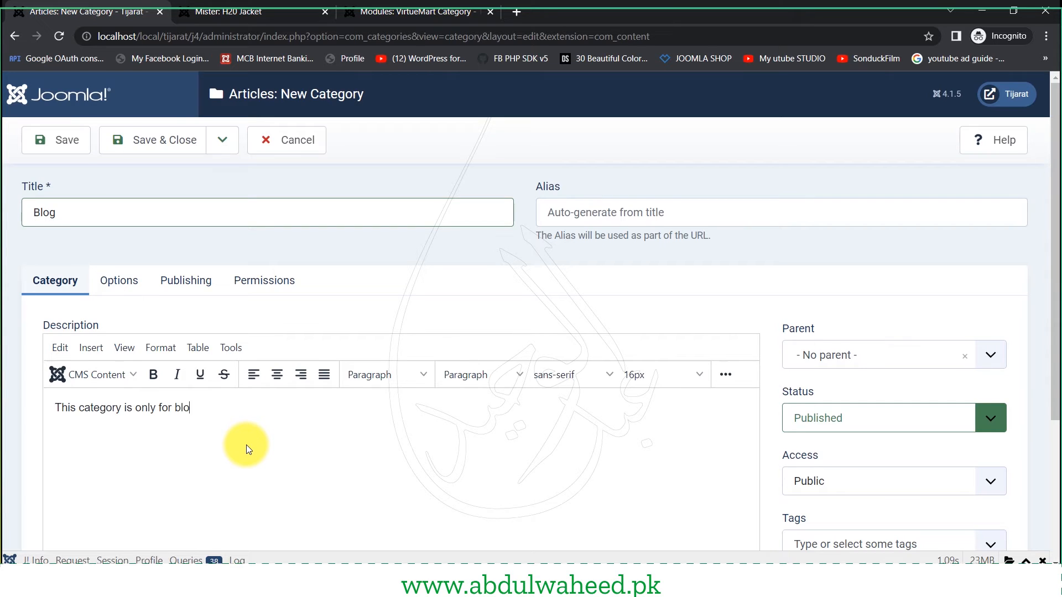
pyautogui.write(' articles')
pyautogui.click(153, 138)
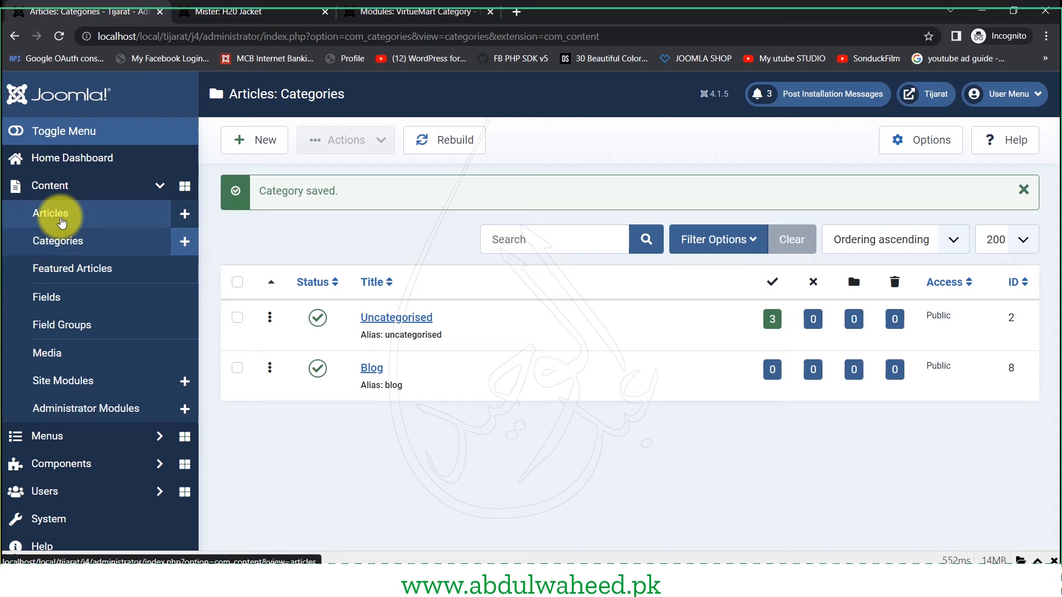
pyautogui.click(61, 222)
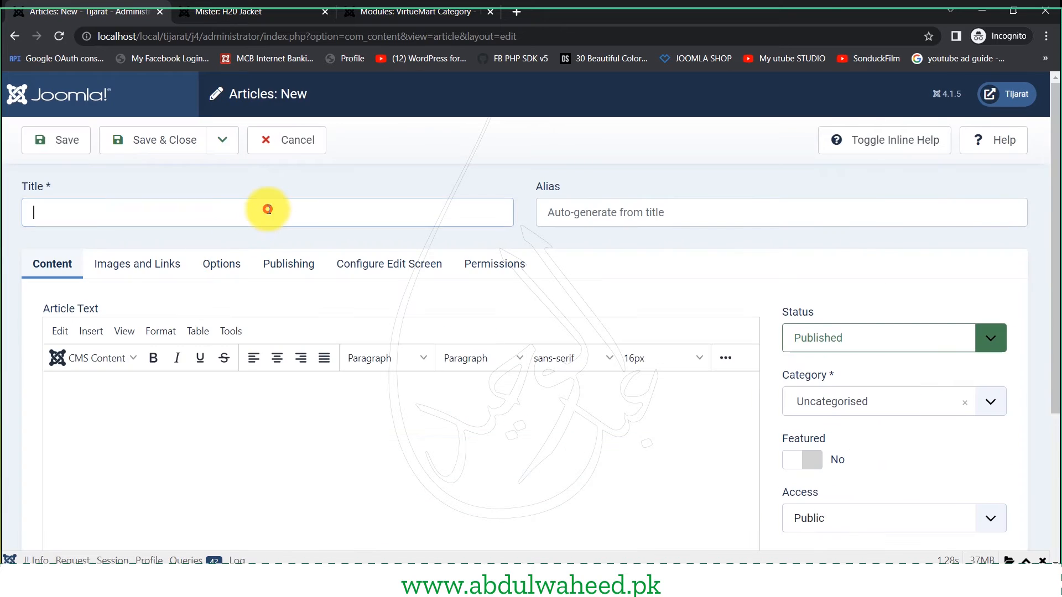
# - Paste a Lorem Ipsum body and the title 'What is Lorem Ipsum?', filed under Blog
pyautogui.click(287, 473)
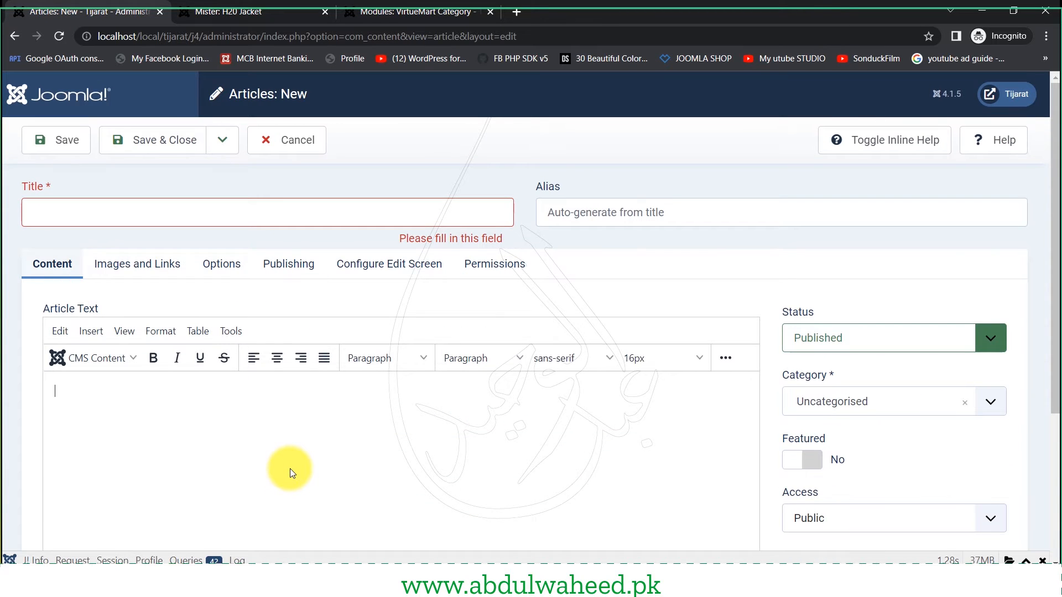
pyautogui.write("Lorem Ipsum is simply dummy text of the printing and typesetting industry. Lorem Ipsum has been the industry's standard dummy text ever since the 1500s, when an unknown printer took a galley of type and scrambled it to make a type specimen book. It has survived not only five centuries, but also the leap into electronic typesetting, remaining essentially unchanged. It was popularised in the 1960s with the release of Letraset sheets containing Lorem Ipsum passages, and more recently with desktop publishing software like Aldus PageMaker including versions of Lorem Ipsum.")
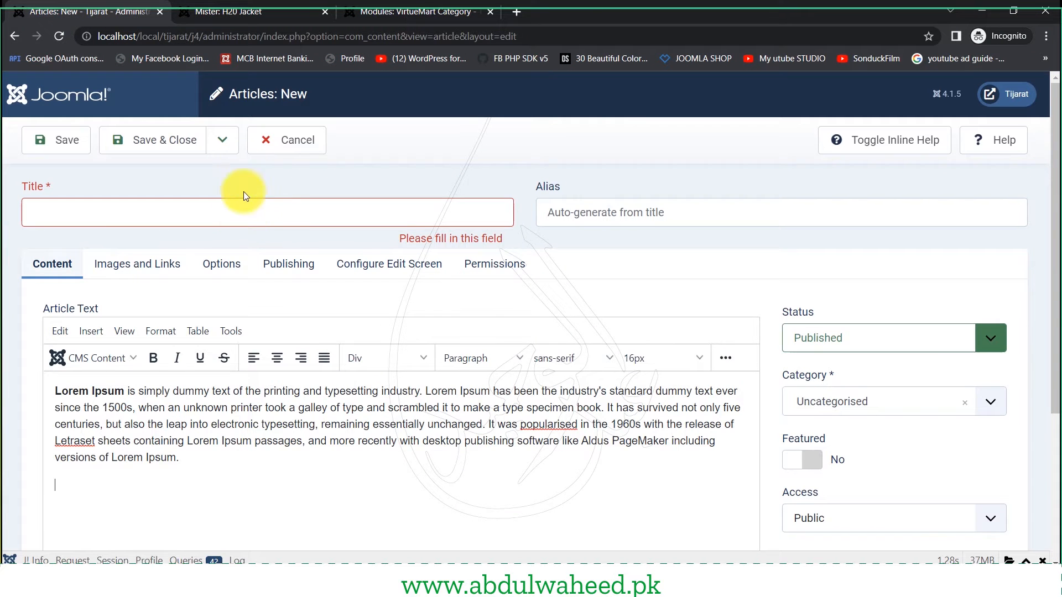
pyautogui.click(268, 208)
pyautogui.write('What is Lorem Ipsum?')
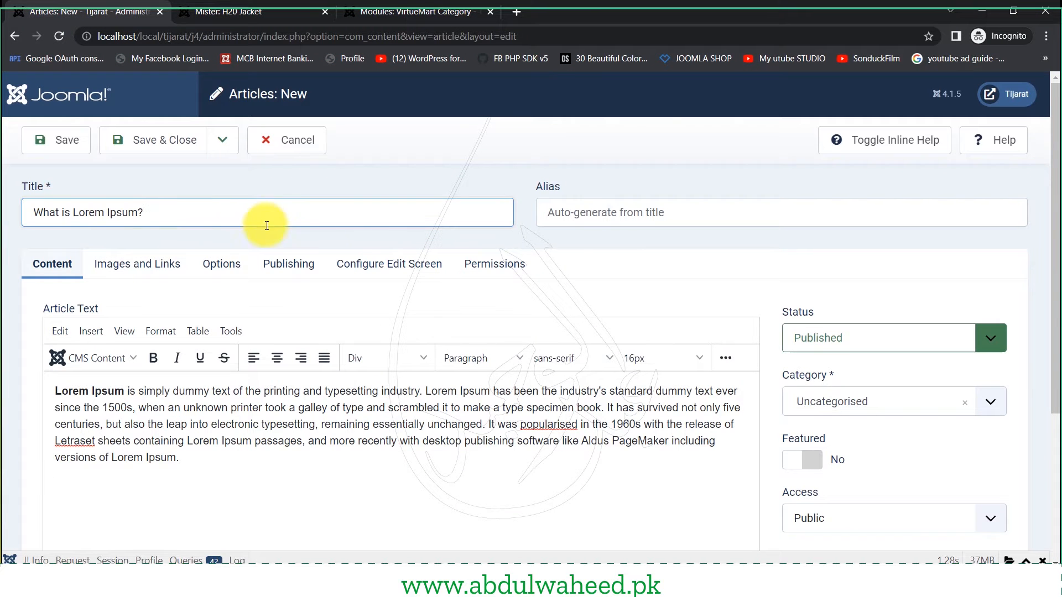
pyautogui.click(801, 400)
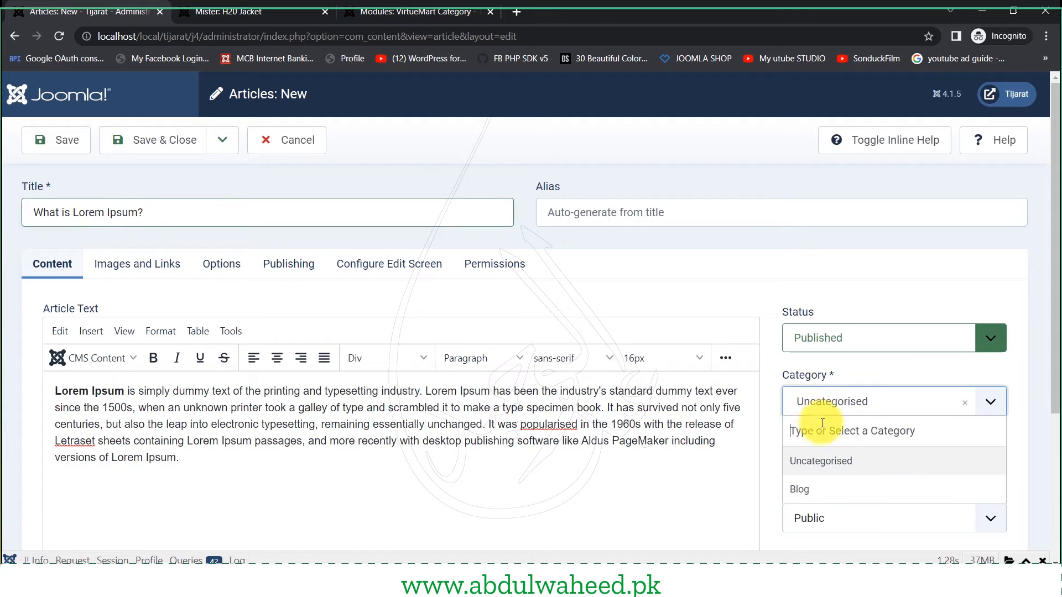
pyautogui.click(814, 491)
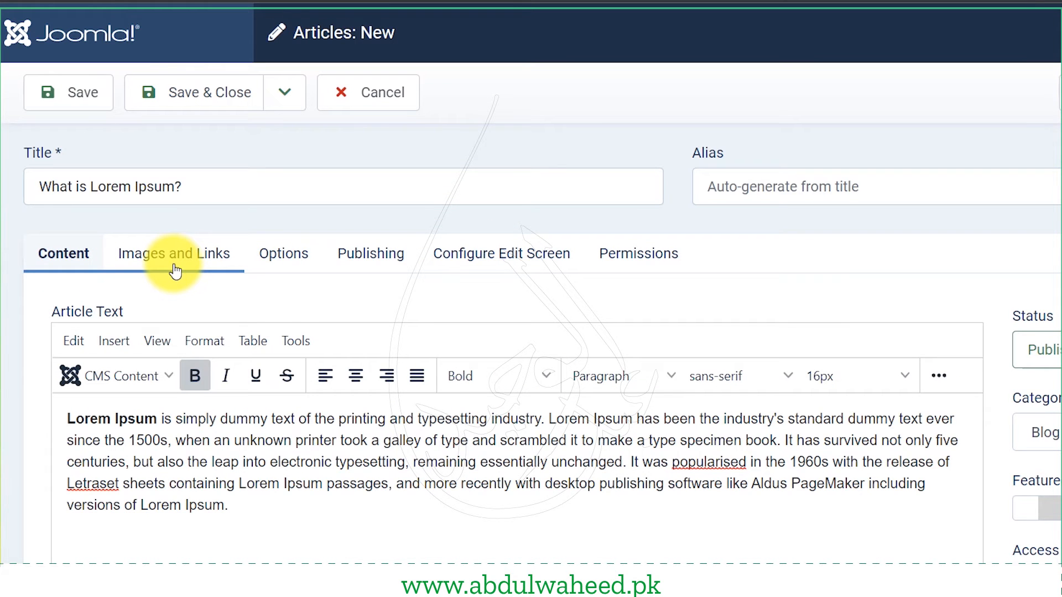
# - Open the intro image chooser from the article's Images and Links settings
pyautogui.click(175, 271)
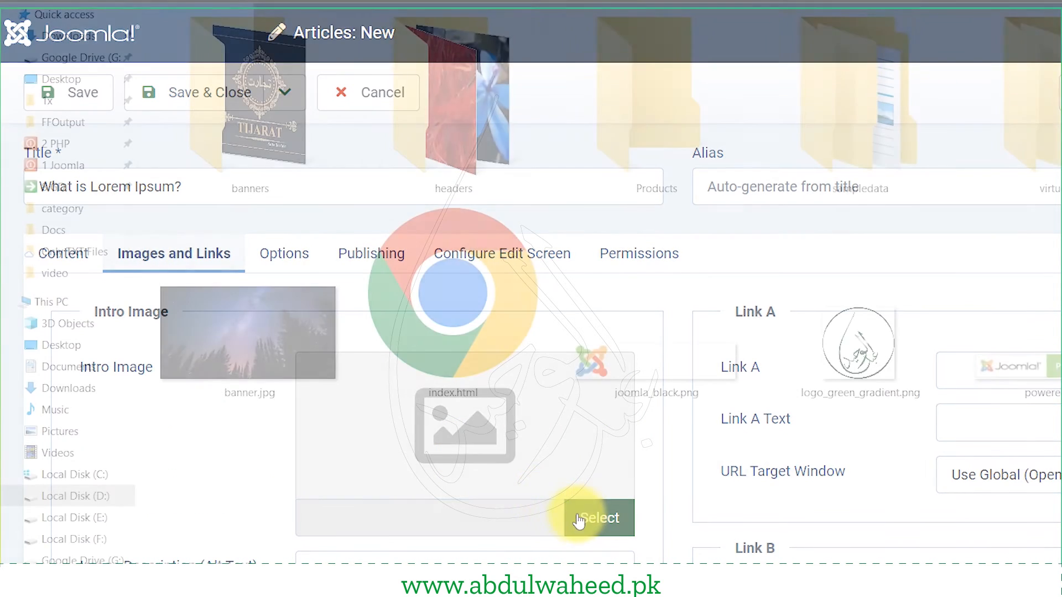
pyautogui.scroll(-2, 570, 429)
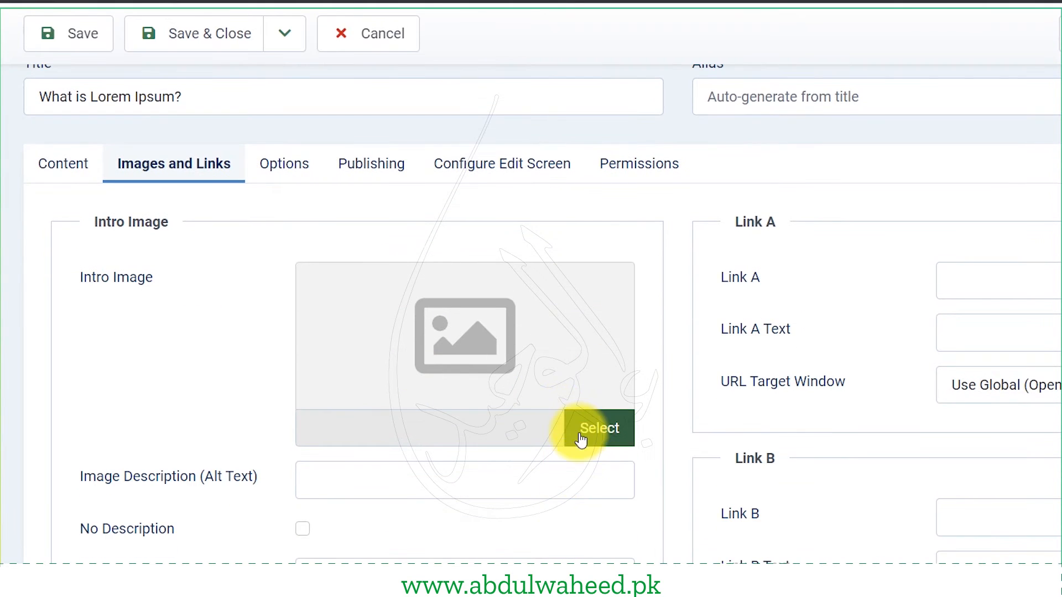
pyautogui.click(580, 436)
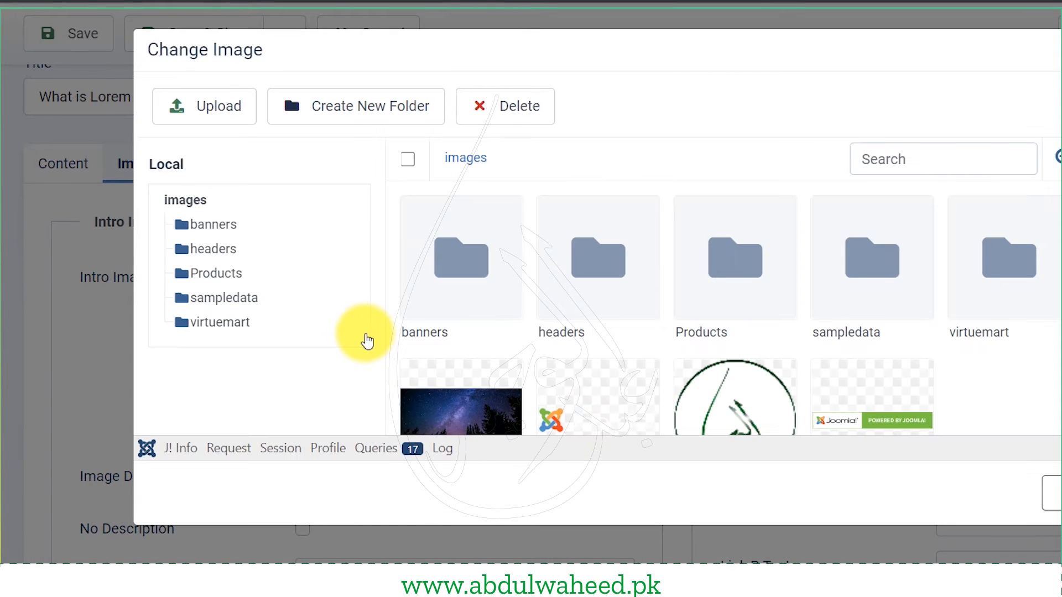
pyautogui.scroll(-1, 987, 412)
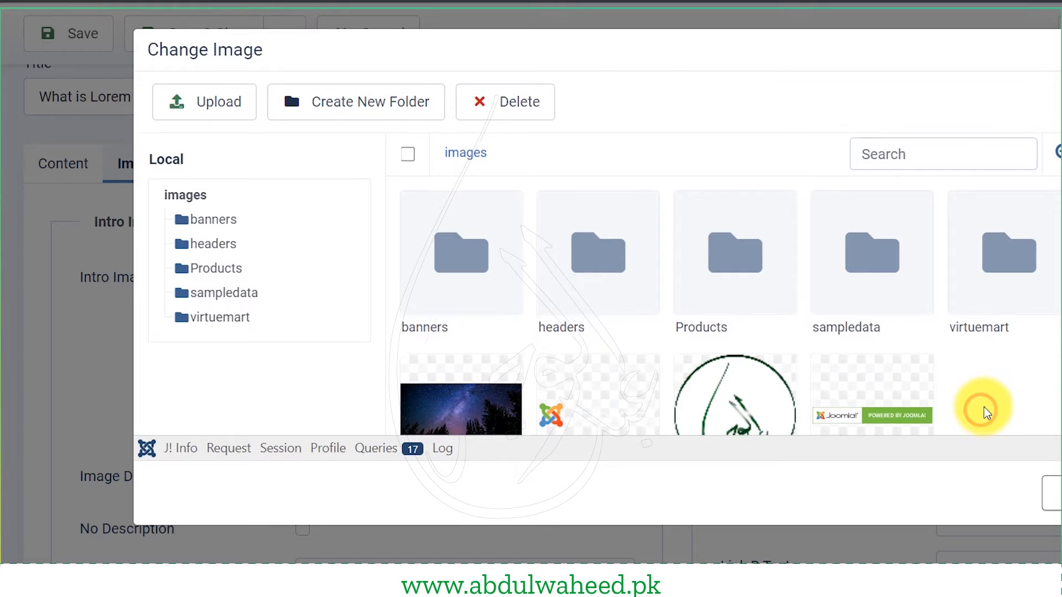
pyautogui.scroll(-2, 984, 410)
pyautogui.scroll(2, 984, 409)
# - Create a folder named 'blog' under images and open it
pyautogui.click(342, 108)
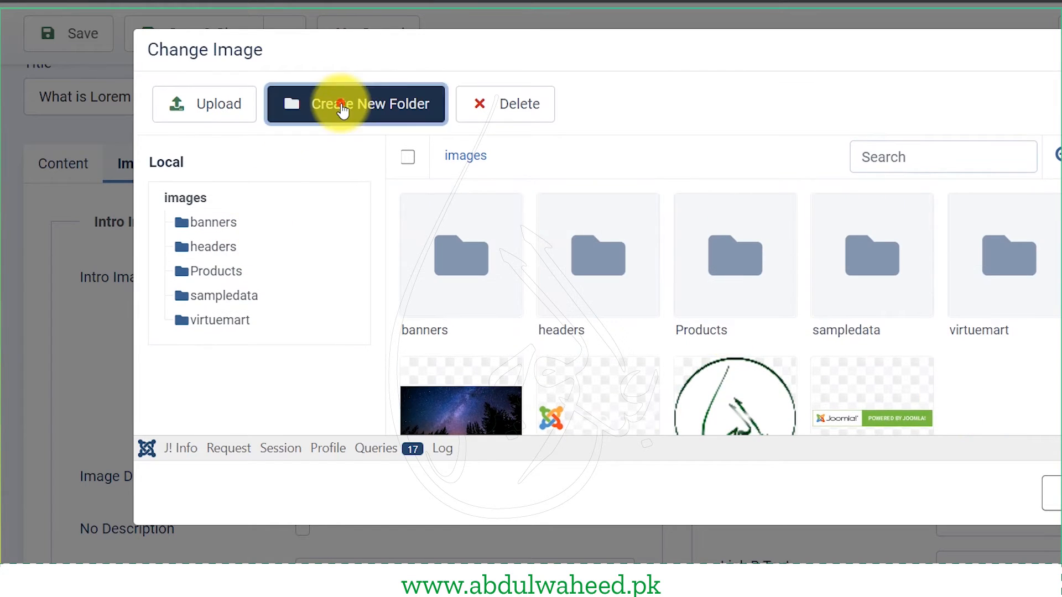
pyautogui.click(668, 249)
pyautogui.write('blog')
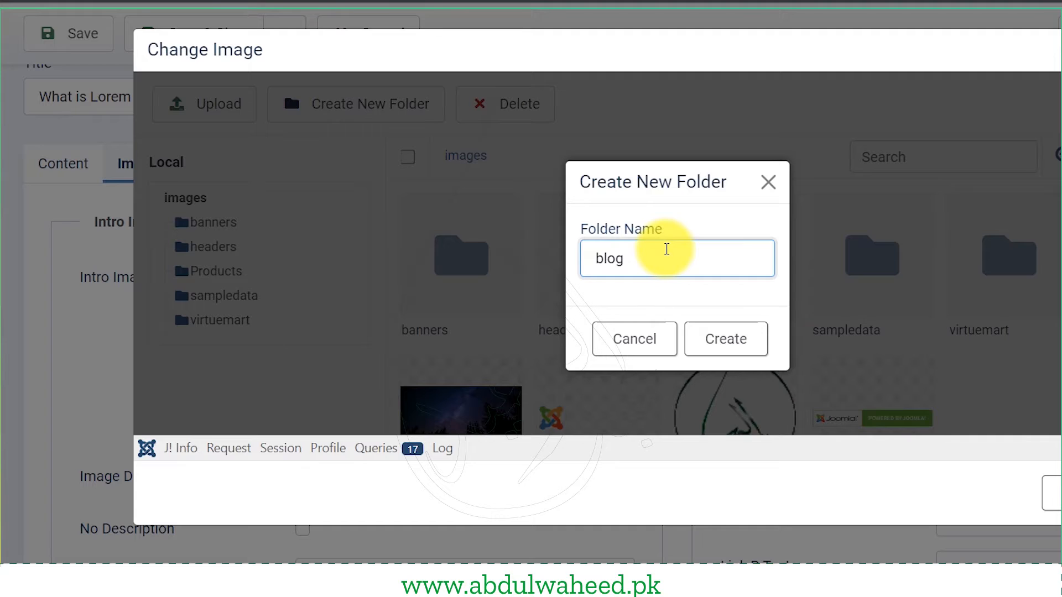
pyautogui.click(731, 344)
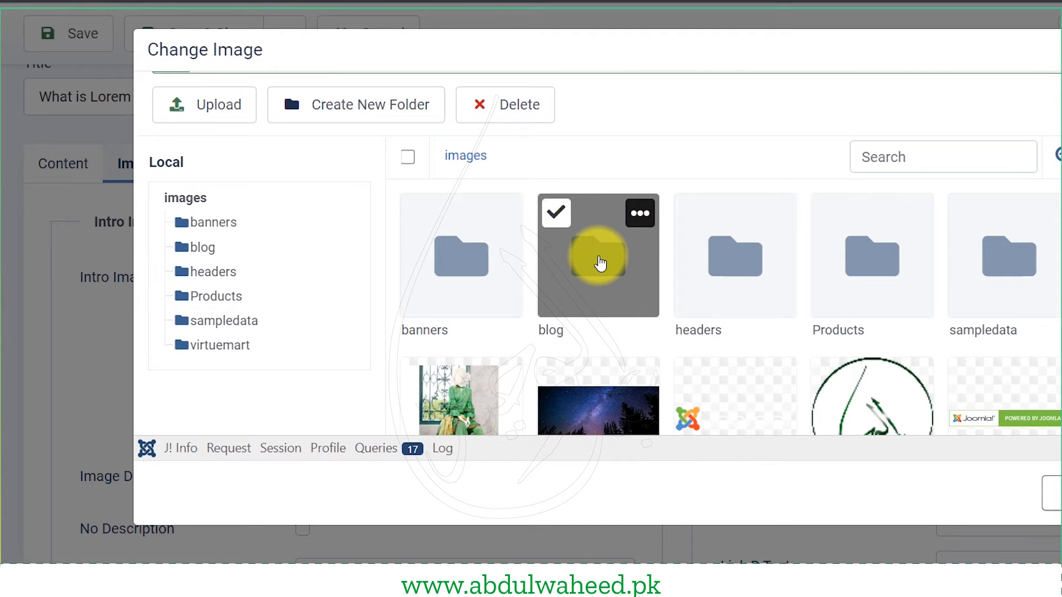
pyautogui.doubleClick(602, 260)
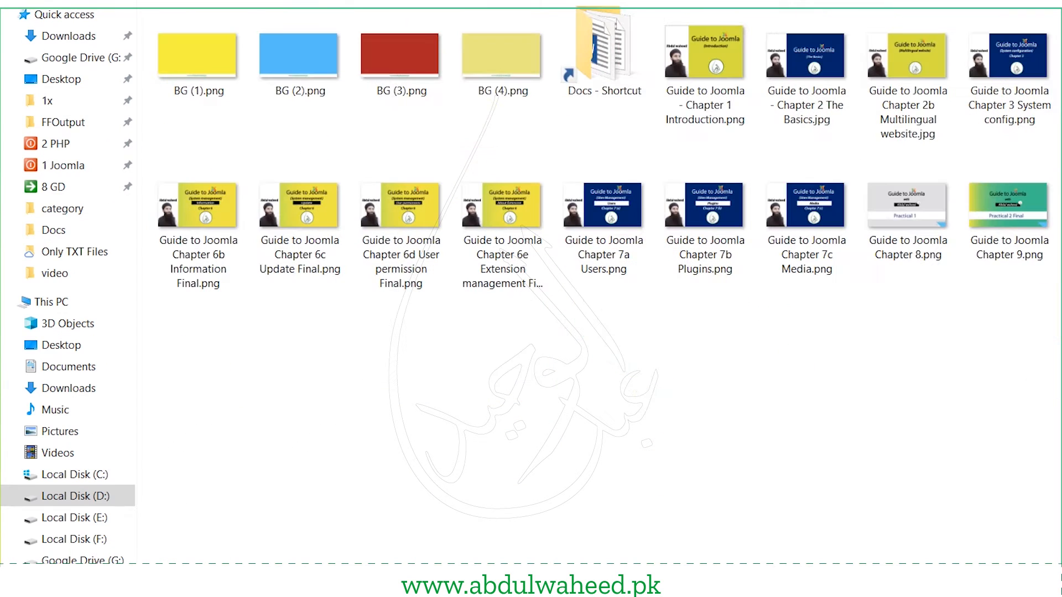
# - Copy BG (1).png through BG (4).png into the blog folder in File Explorer
pyautogui.click(501, 58)
pyautogui.keyDown('shift'); pyautogui.click(162, 65); pyautogui.keyUp('shift')
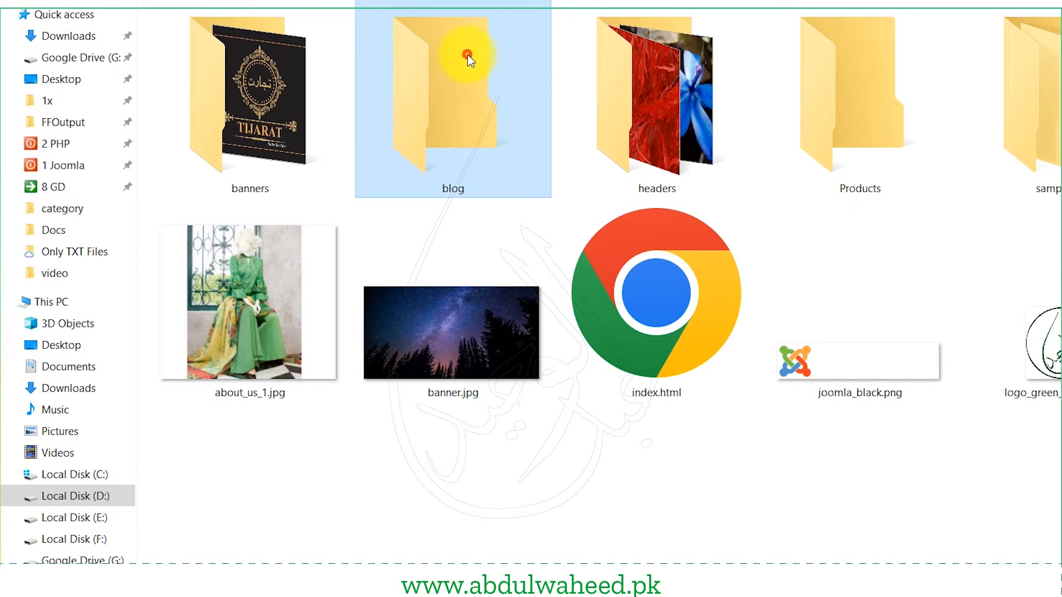
pyautogui.doubleClick(467, 54)
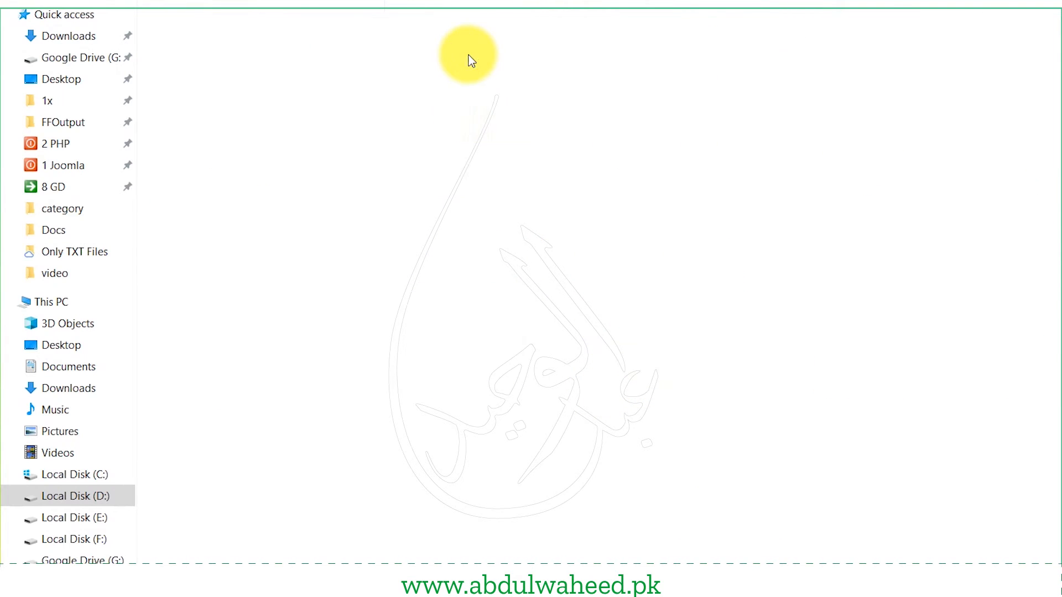
pyautogui.hotkey('ctrl', 'v')
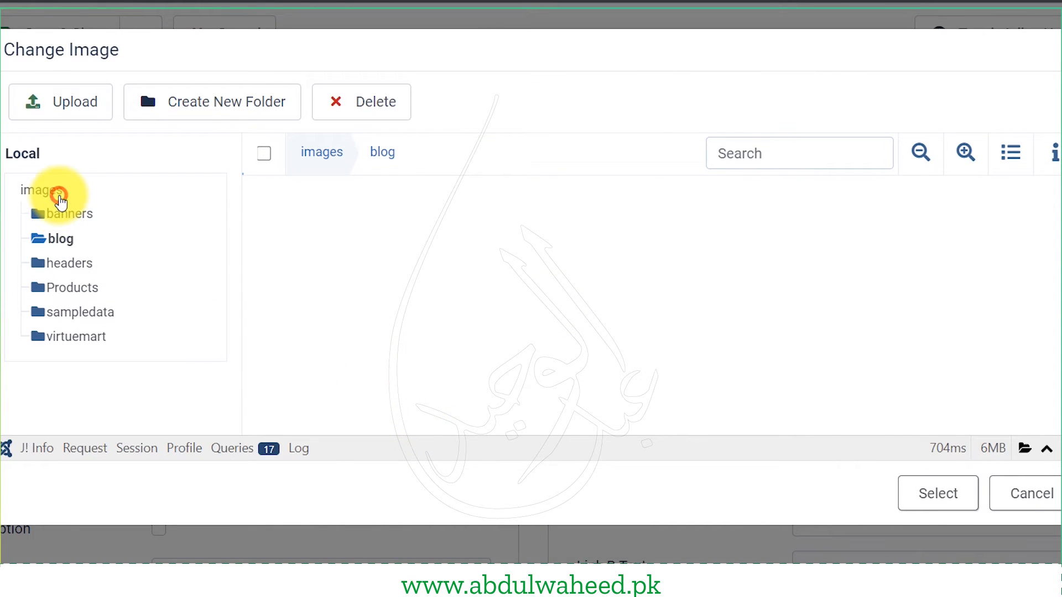
# - Choose the yellow BG (1).png from the blog folder as the intro image and save the article
pyautogui.click(56, 191)
pyautogui.click(61, 214)
pyautogui.click(66, 262)
pyautogui.click(61, 239)
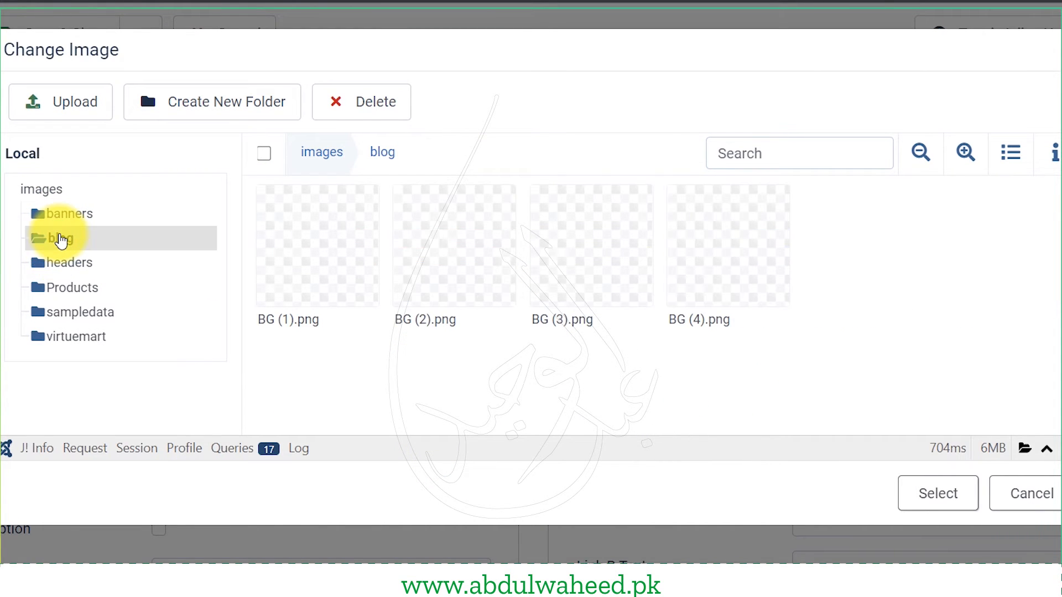
pyautogui.click(311, 263)
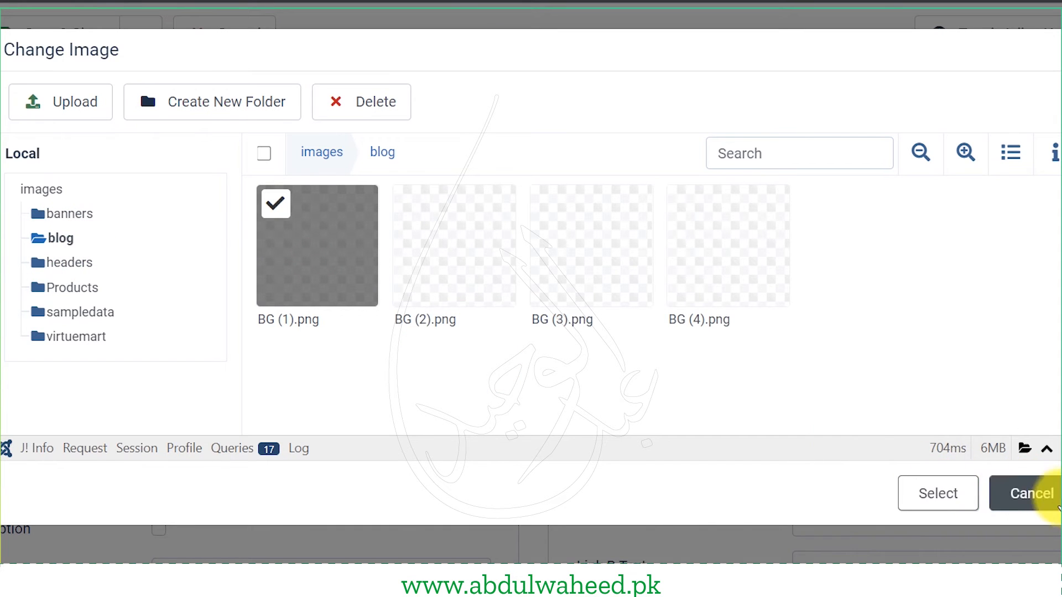
pyautogui.click(940, 492)
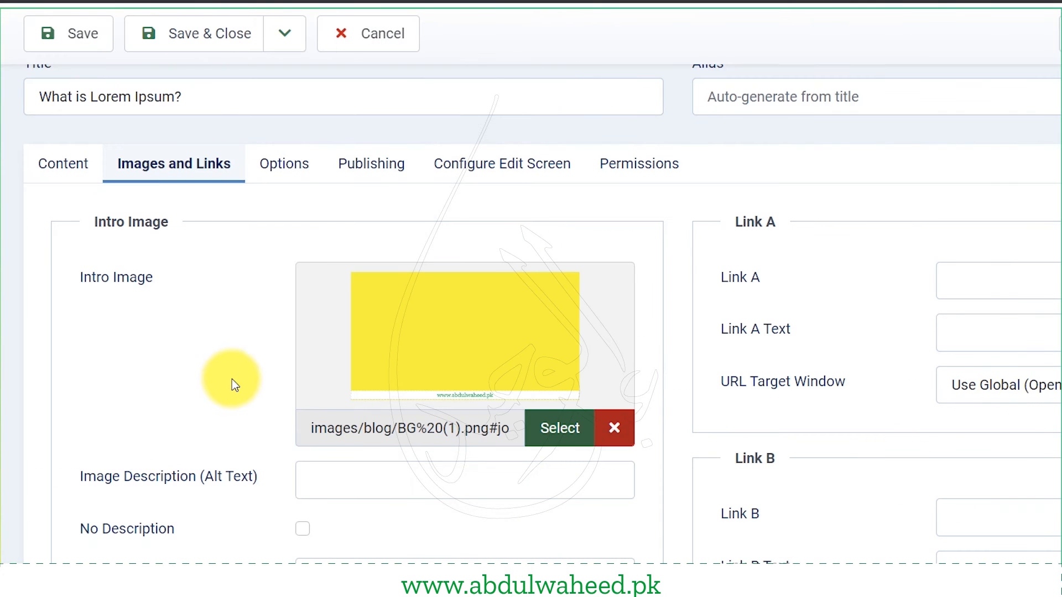
pyautogui.click(58, 42)
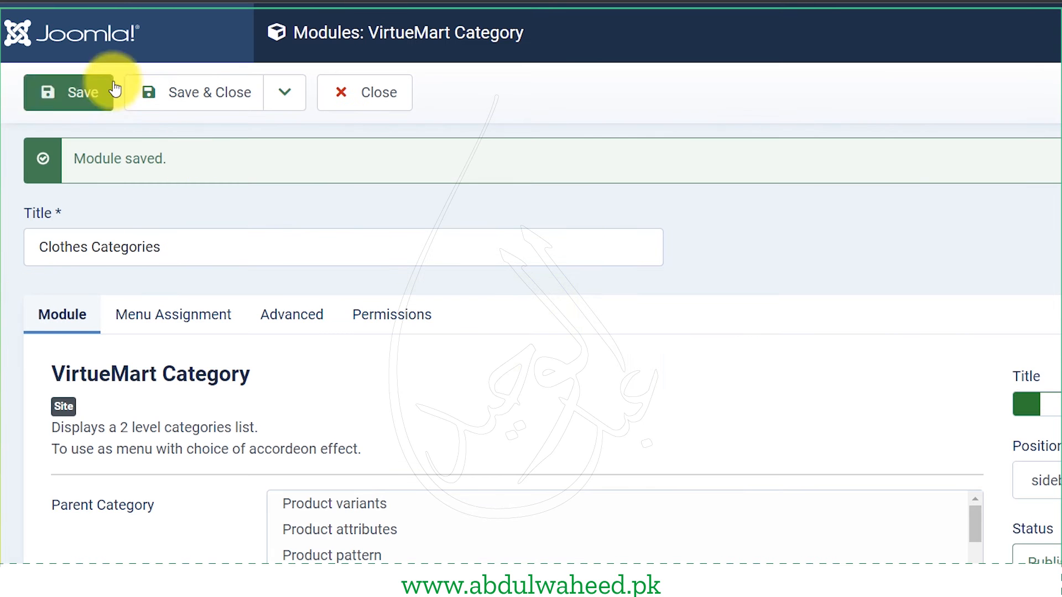
# - Close the Clothes Categories module and start a new Main Menu item
pyautogui.click(227, 101)
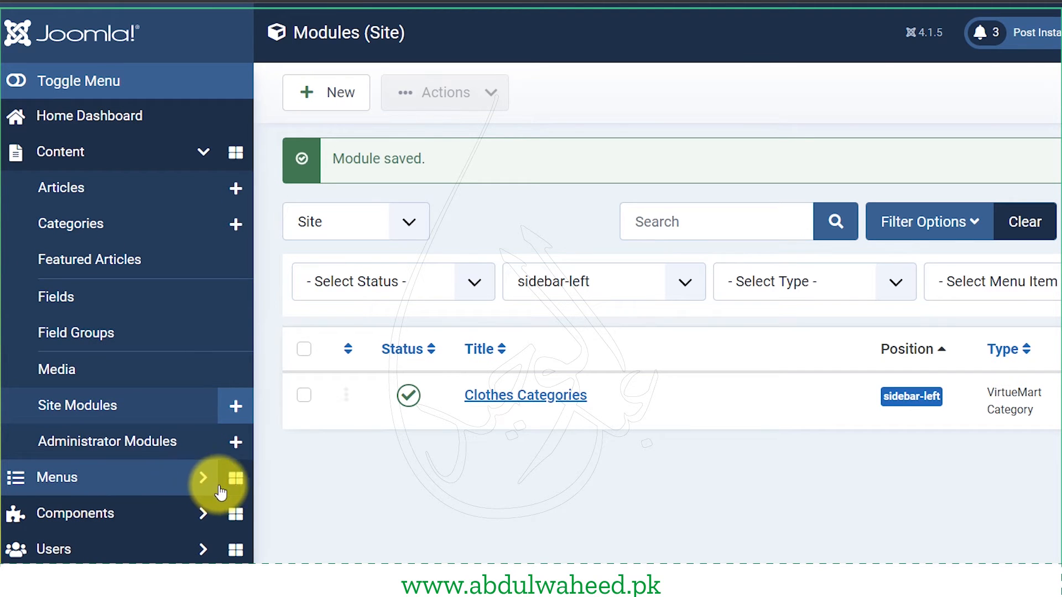
pyautogui.click(203, 479)
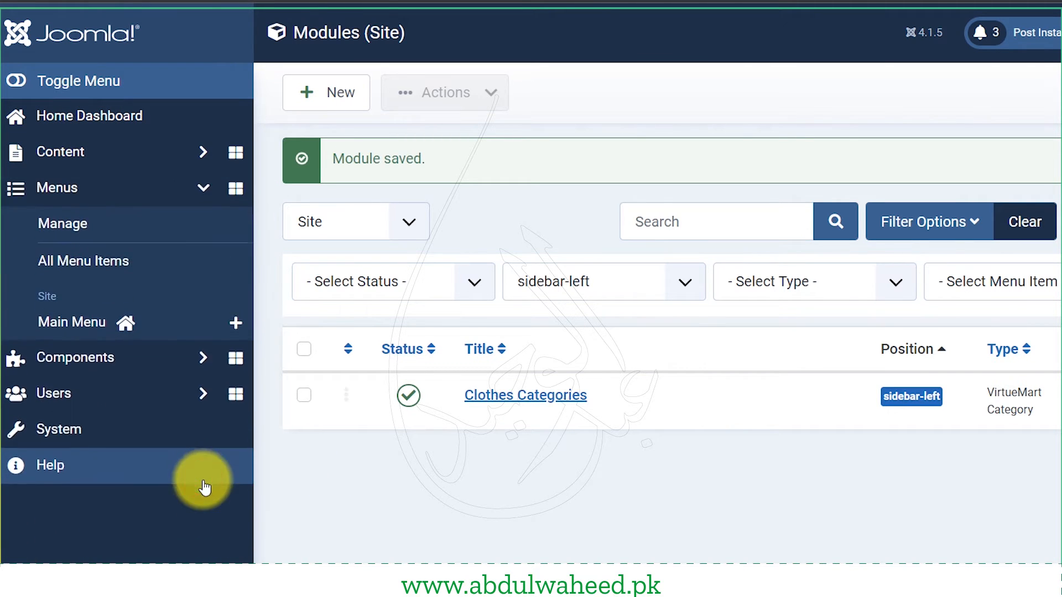
pyautogui.click(236, 327)
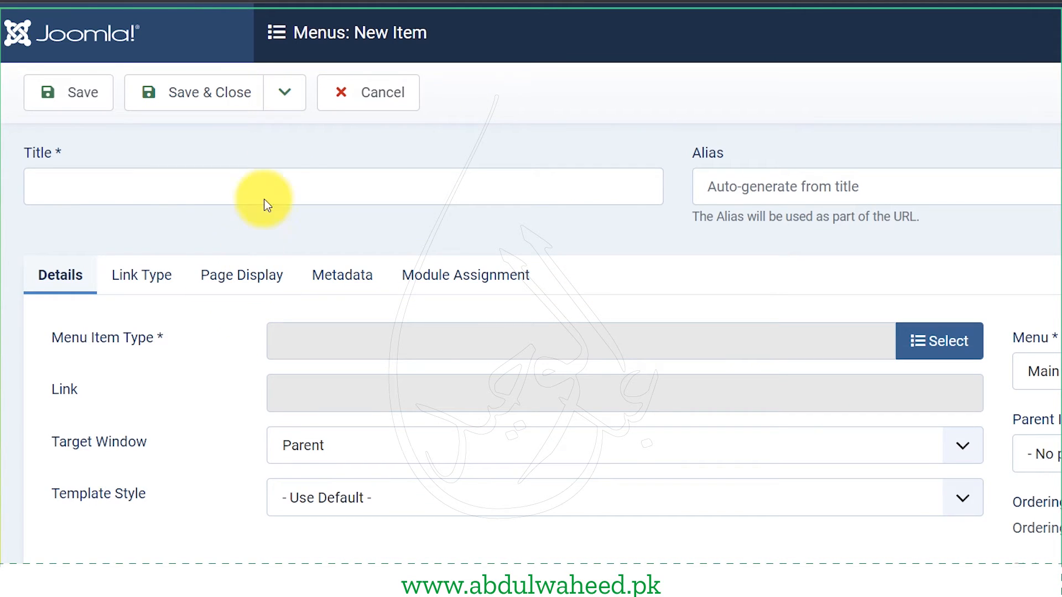
# - Title the new menu item 'Blog' and set its type to Articles > Category Blog
pyautogui.click(276, 172)
pyautogui.write('Blog')
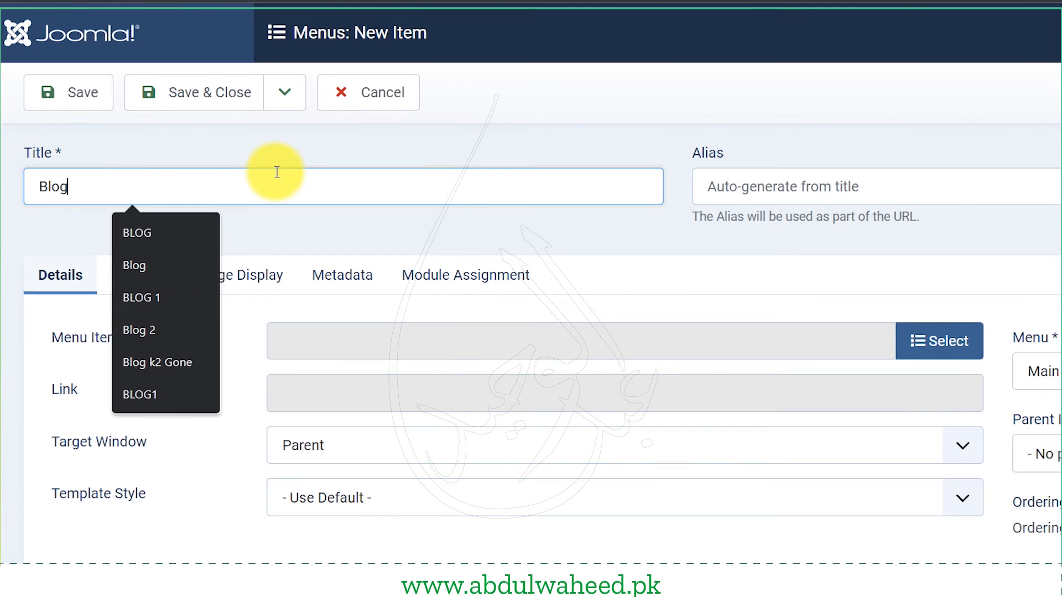
pyautogui.click(423, 562)
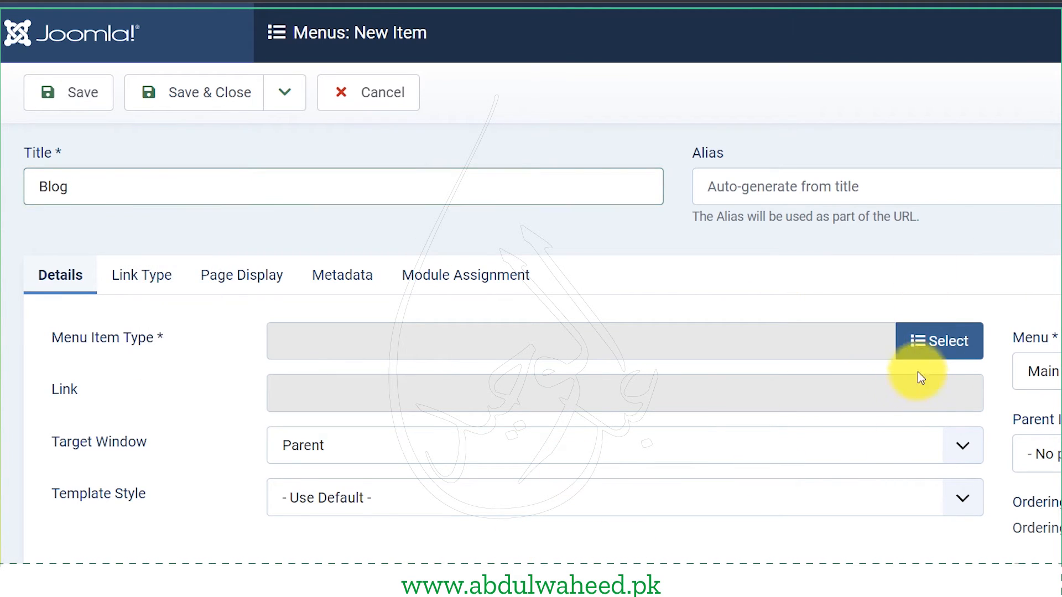
pyautogui.click(946, 345)
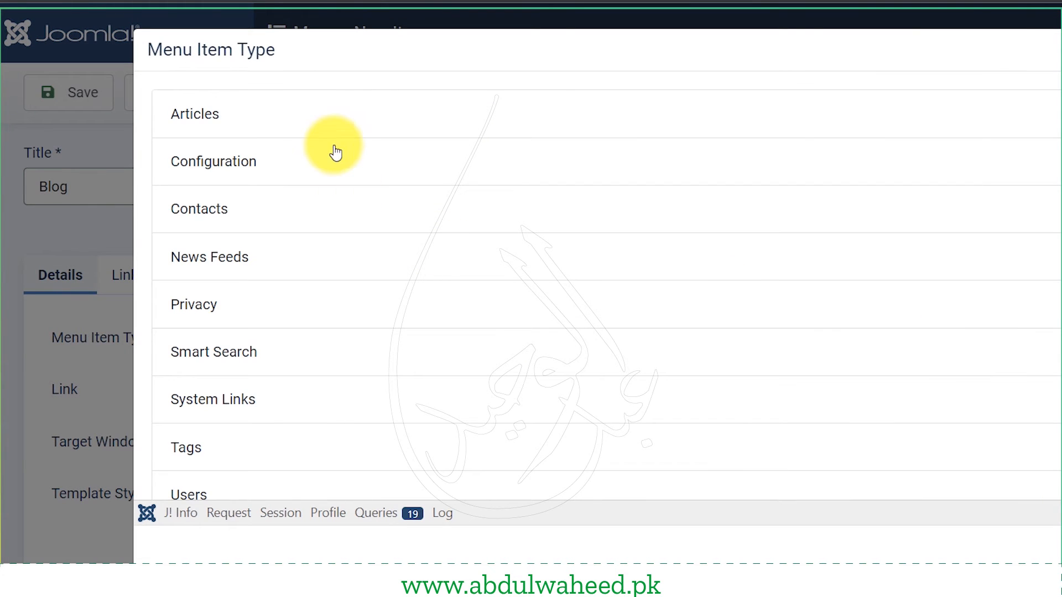
pyautogui.click(327, 117)
pyautogui.scroll(-5, 437, 387)
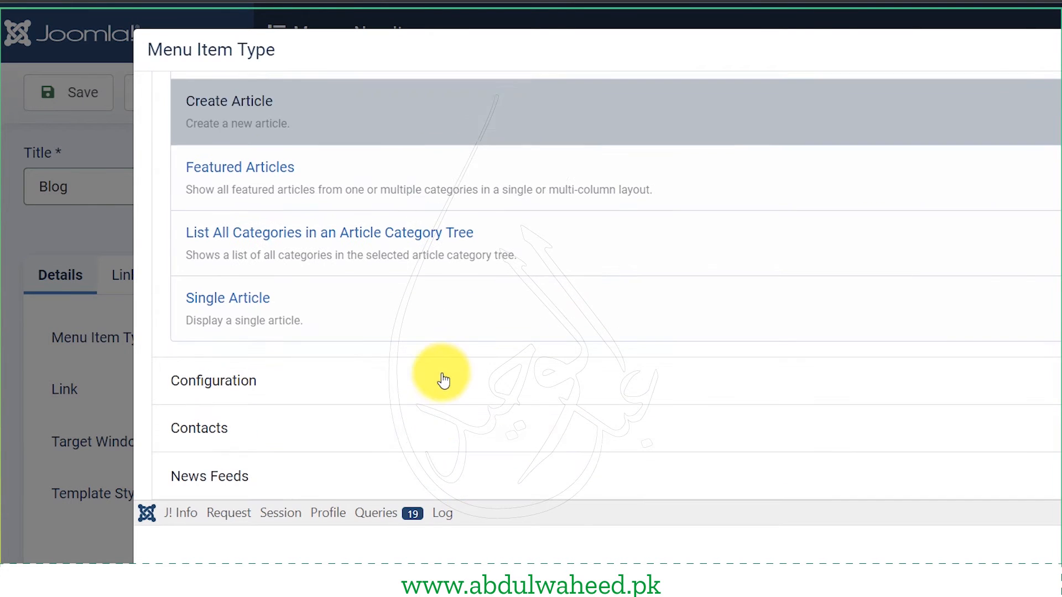
pyautogui.scroll(3, 443, 381)
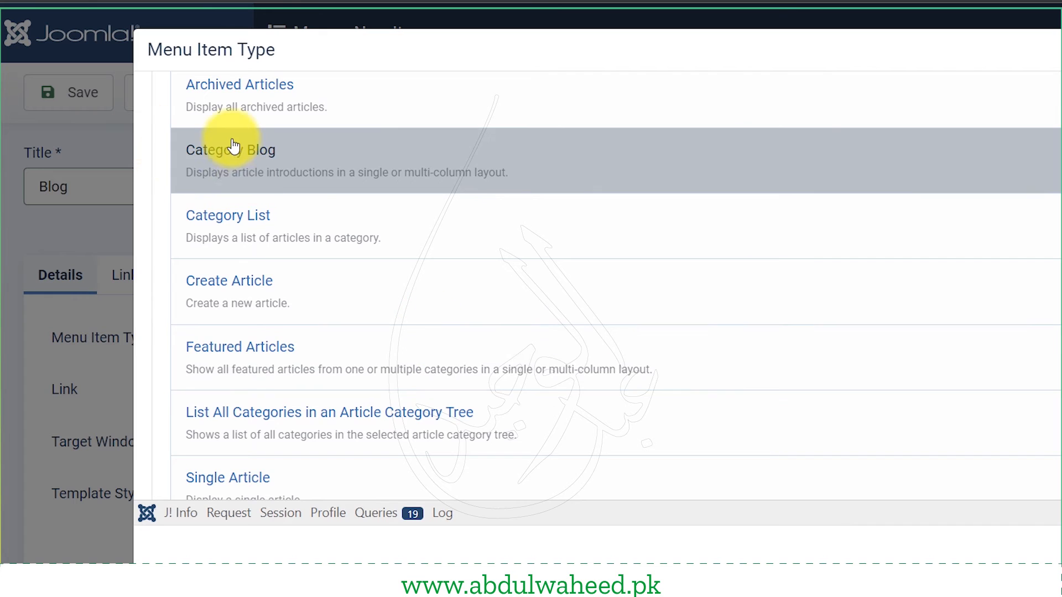
pyautogui.click(233, 145)
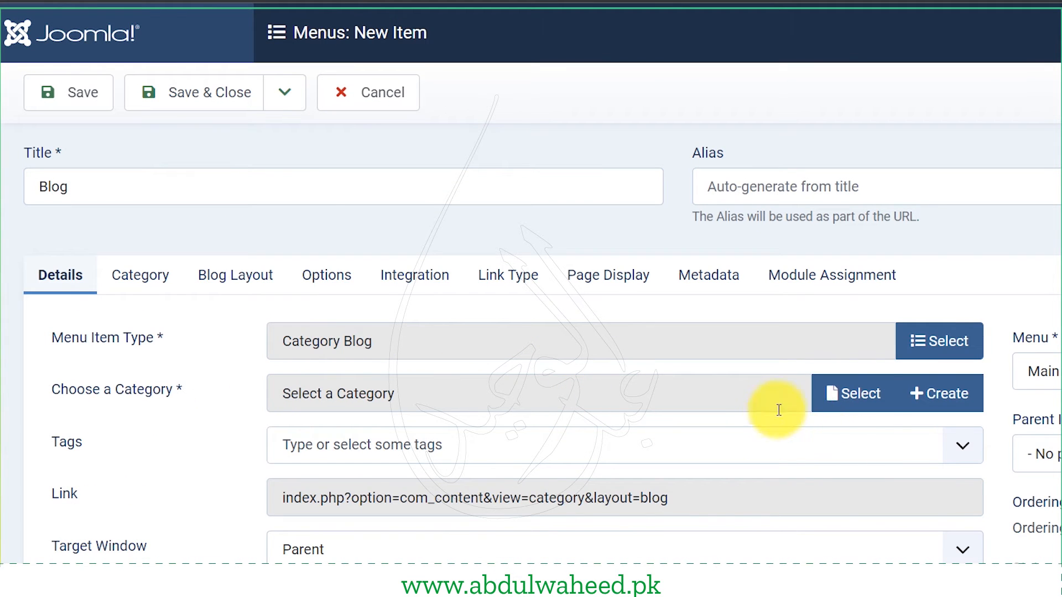
# - Choose the Blog category for the menu item and save it
pyautogui.click(836, 391)
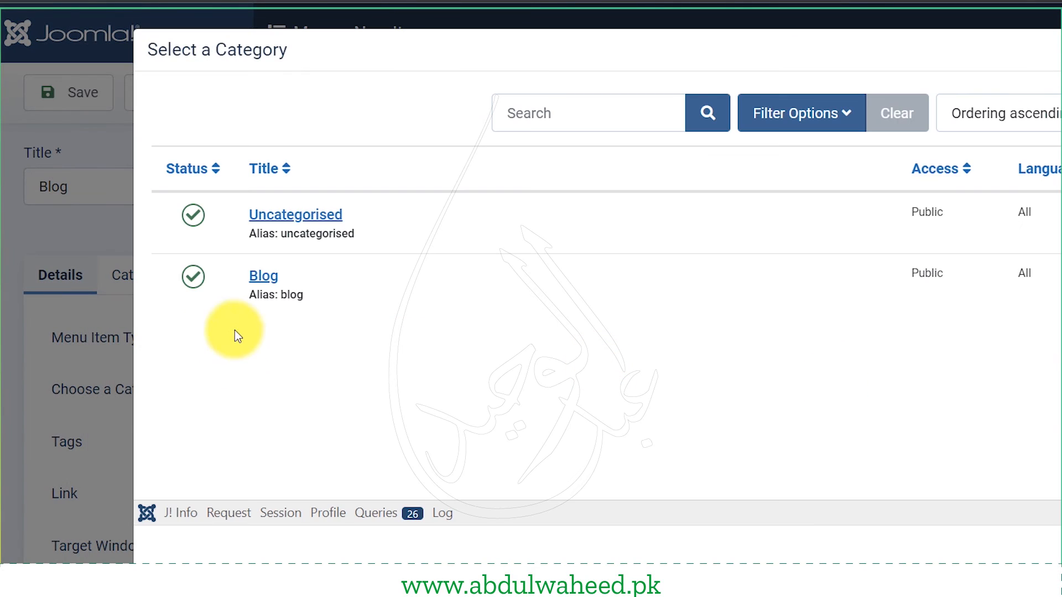
pyautogui.click(260, 279)
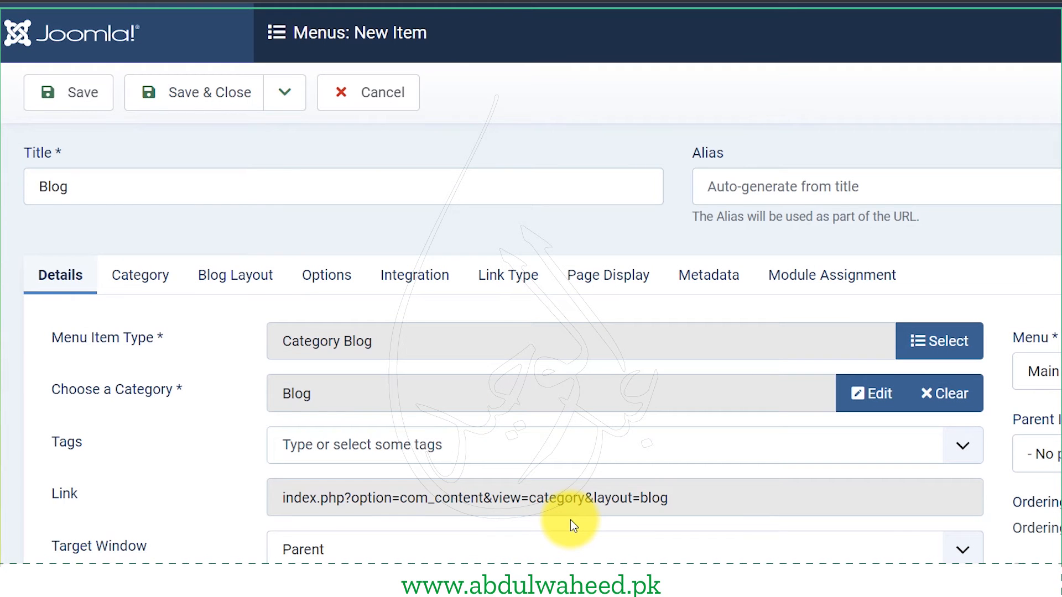
pyautogui.scroll(-2, 130, 473)
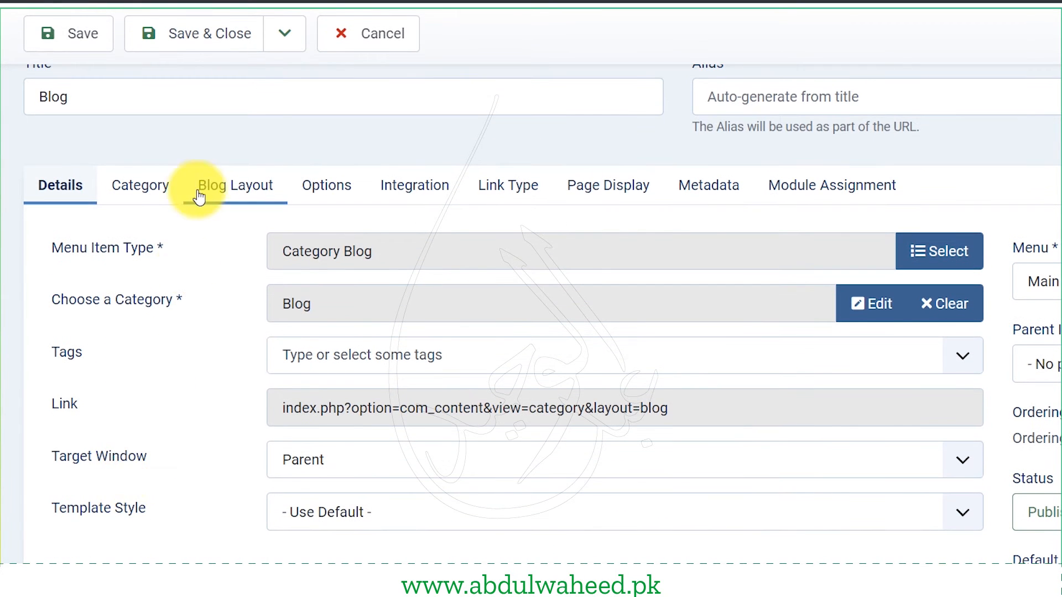
pyautogui.scroll(2, 199, 196)
pyautogui.click(65, 89)
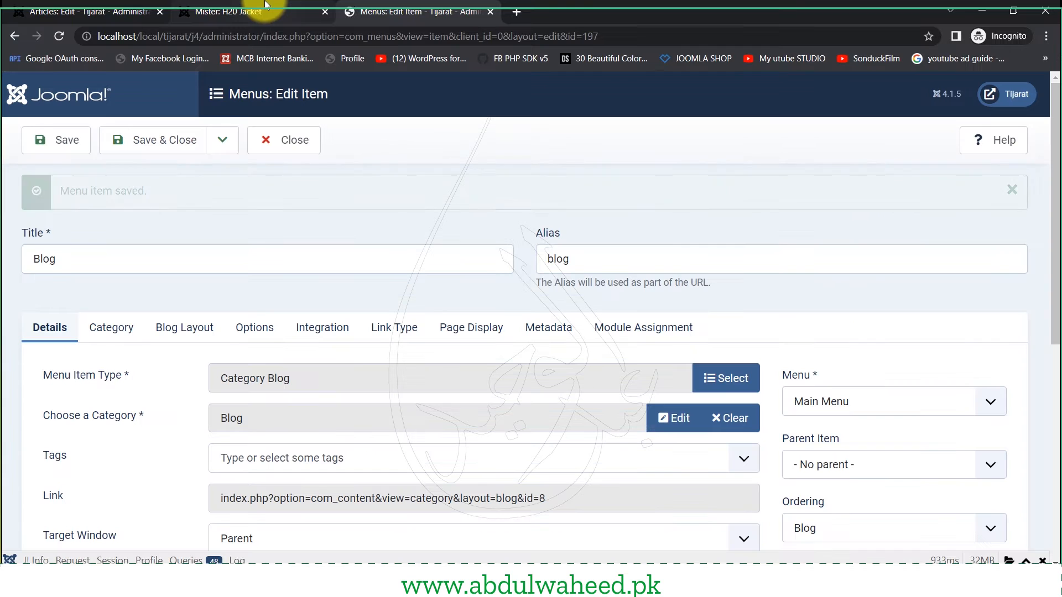
# - Reload the frontend and open the new Blog page showing 'What is Lorem Ipsum?' with its yellow image
pyautogui.click(266, 5)
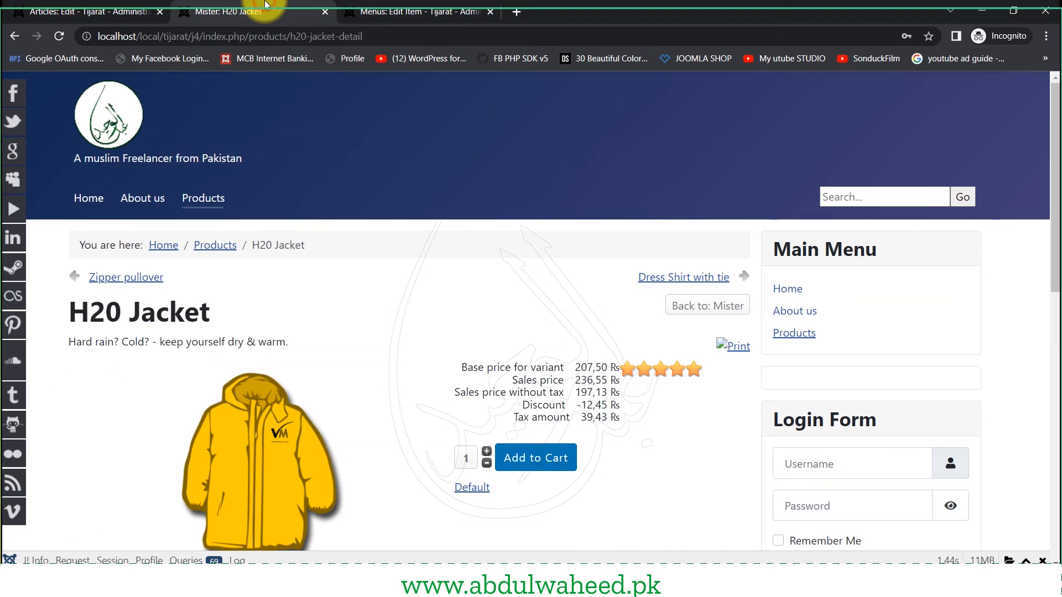
pyautogui.click(208, 205)
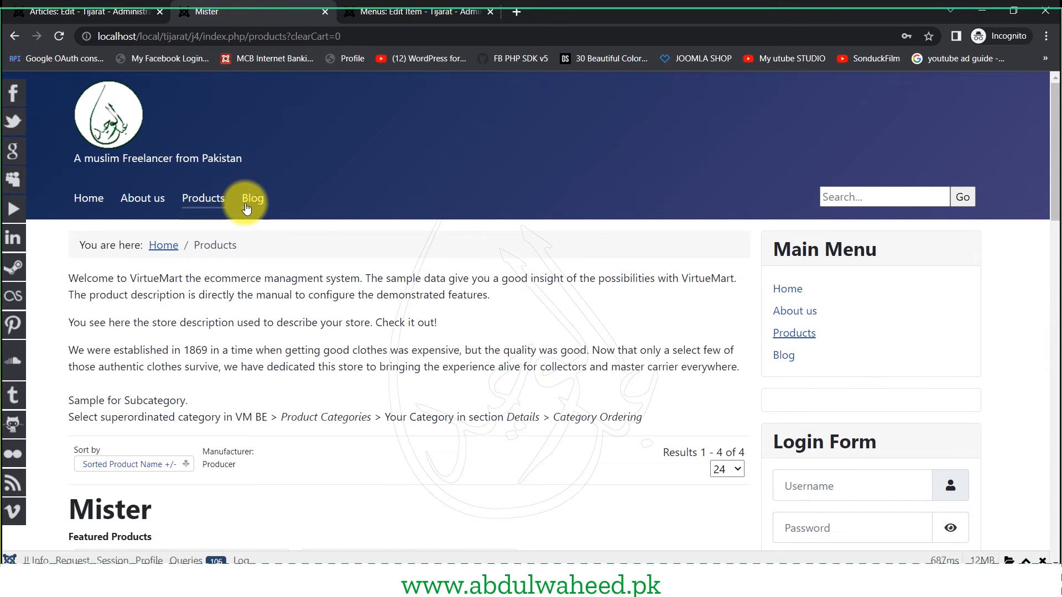
pyautogui.click(253, 208)
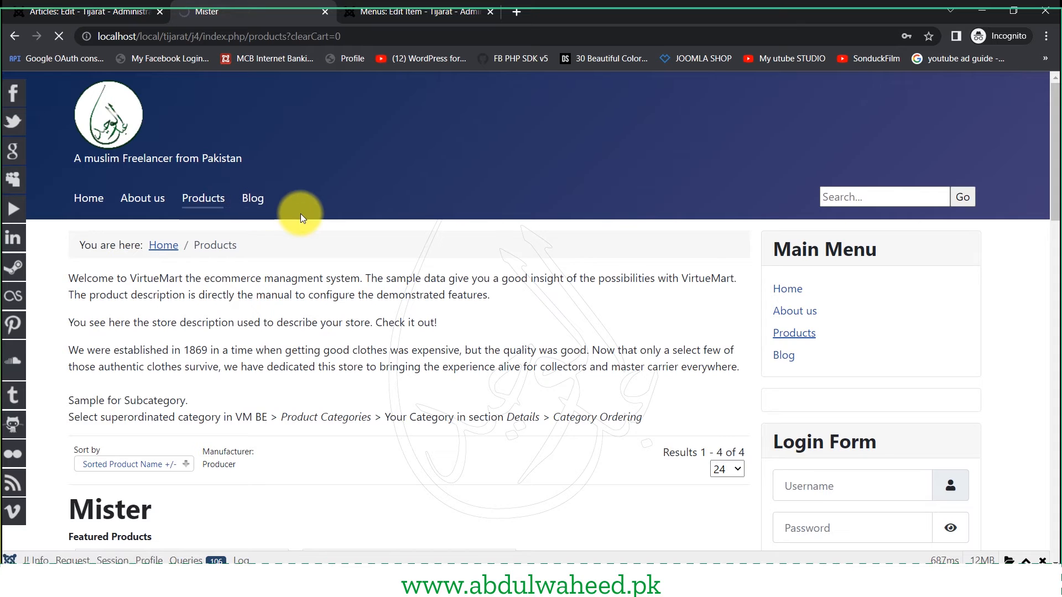
pyautogui.scroll(-4, 302, 213)
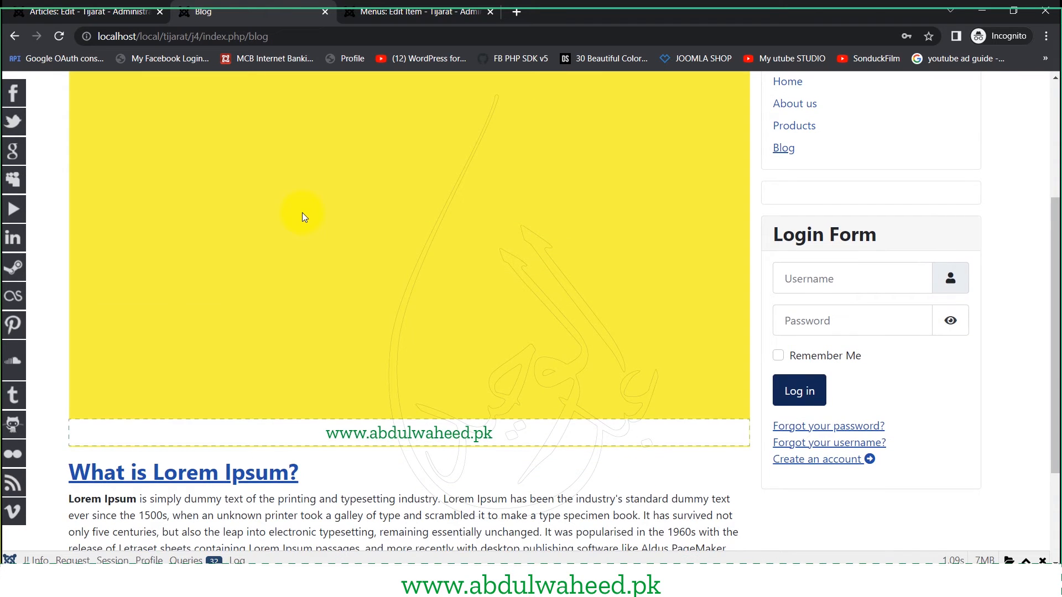
pyautogui.scroll(-2, 302, 213)
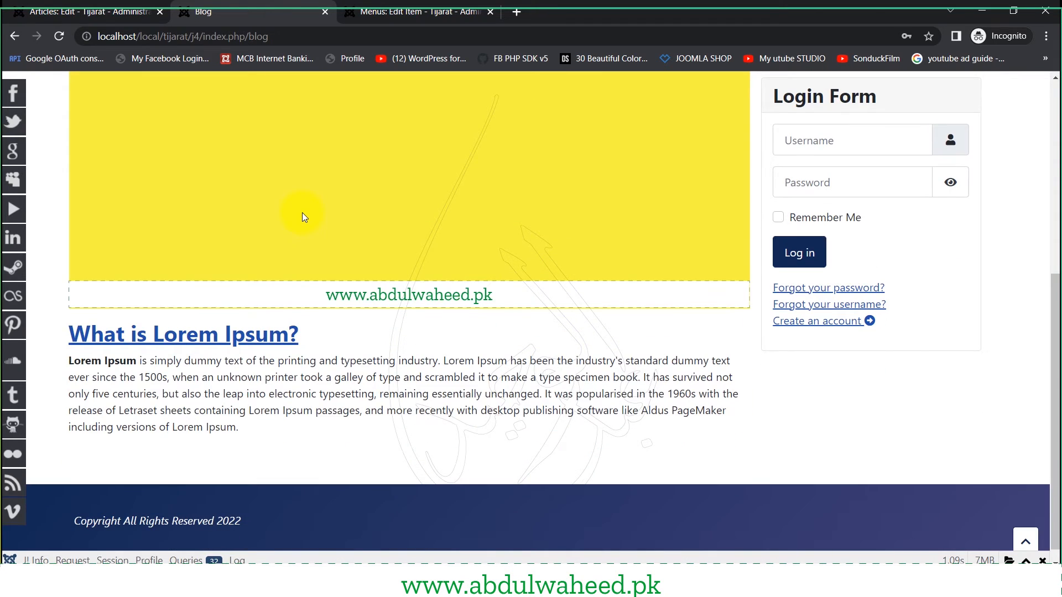
pyautogui.scroll(5, 302, 212)
pyautogui.scroll(-2, 219, 255)
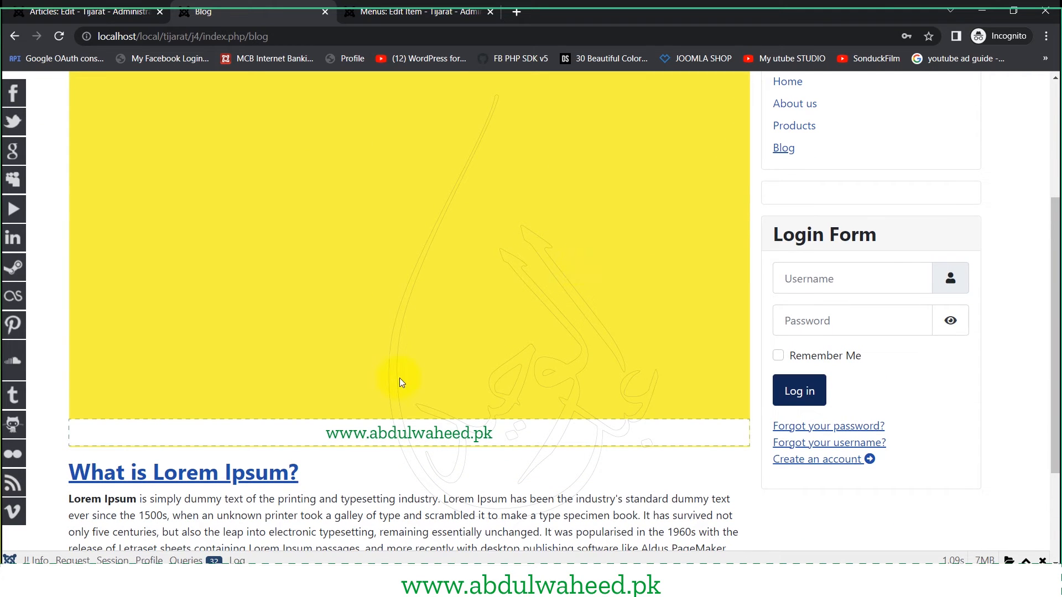
pyautogui.click(105, 11)
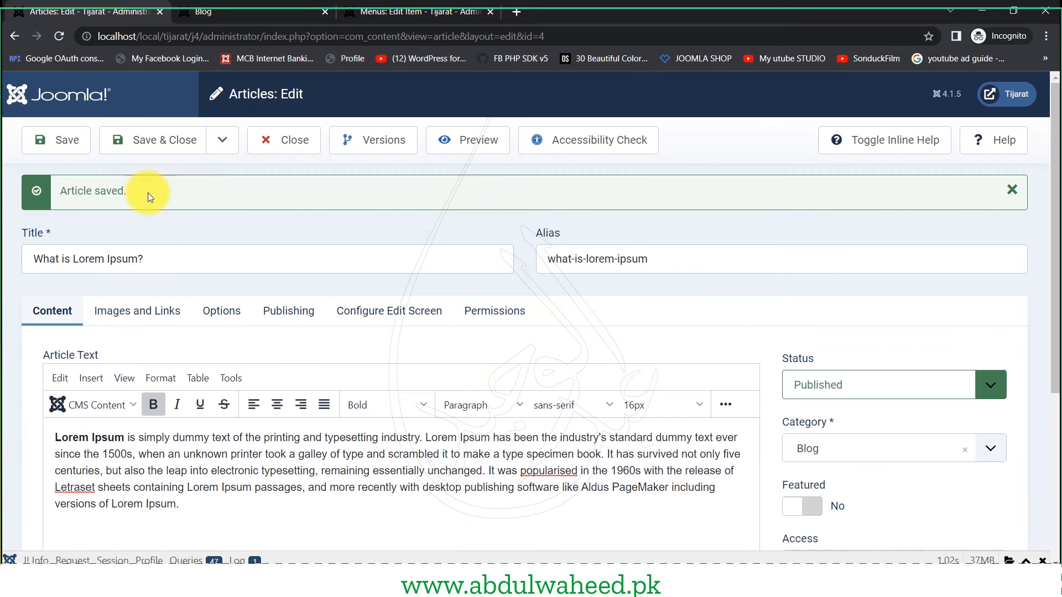
# - Check the article's Images and Links: yellow BG (1).png intro image, empty Full Article Image
pyautogui.click(139, 310)
pyautogui.scroll(-4, 83, 360)
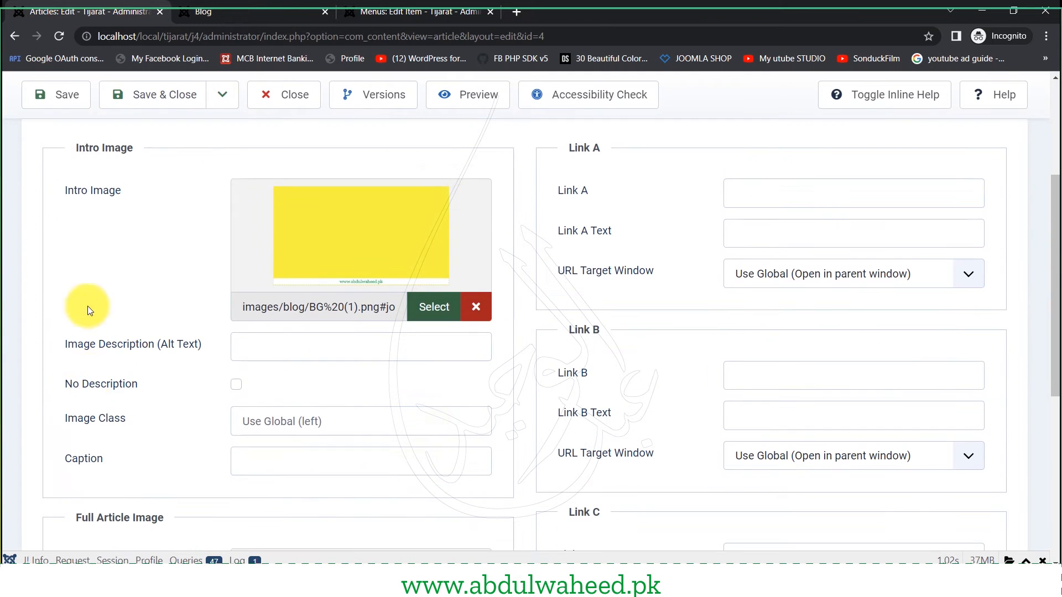
pyautogui.moveTo(55, 194); pyautogui.dragTo(104, 196)
pyautogui.scroll(-5, 88, 277)
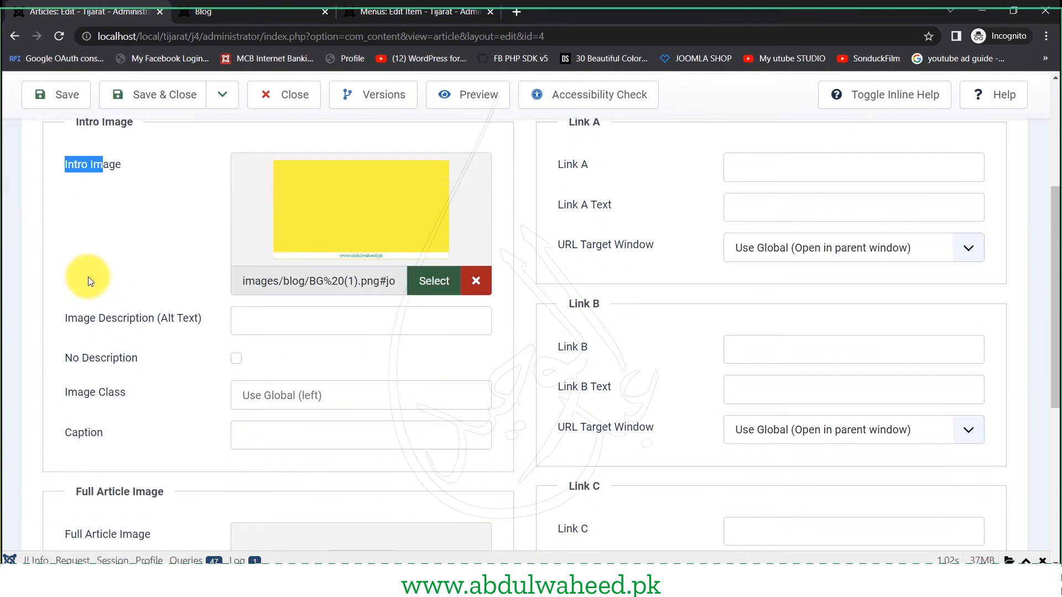
pyautogui.moveTo(61, 241); pyautogui.dragTo(159, 242)
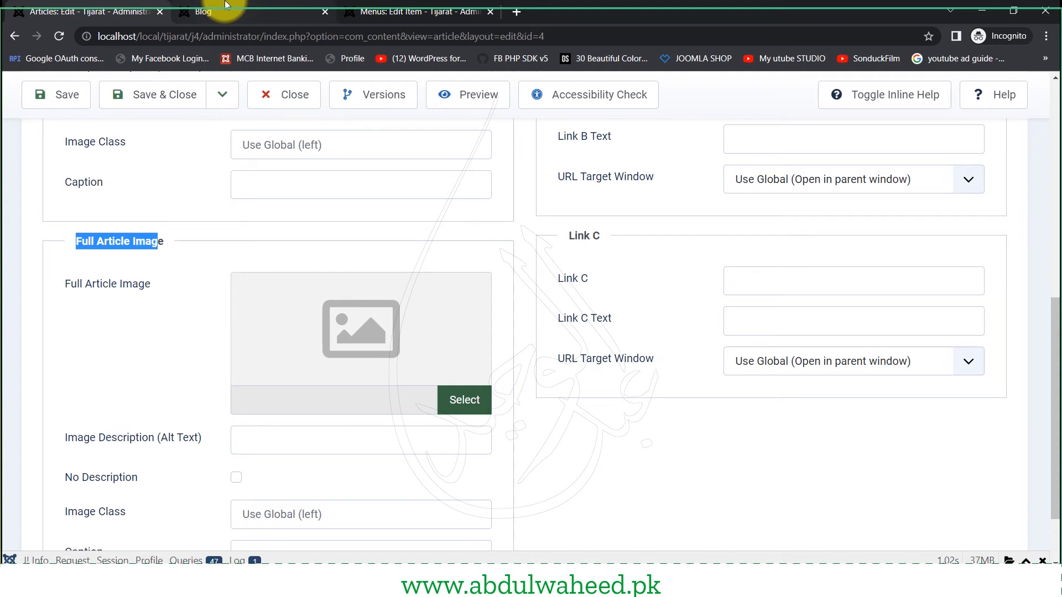
# - Compare with the live Blog page, then return to the article editor at the top
pyautogui.click(264, 5)
pyautogui.scroll(3, 128, 349)
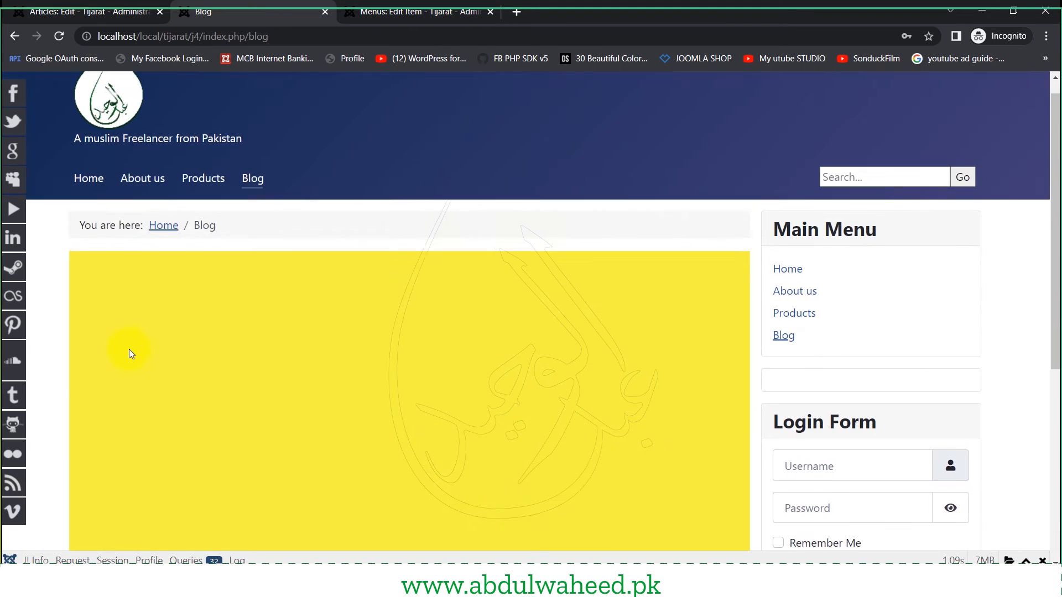
pyautogui.scroll(-2, 131, 350)
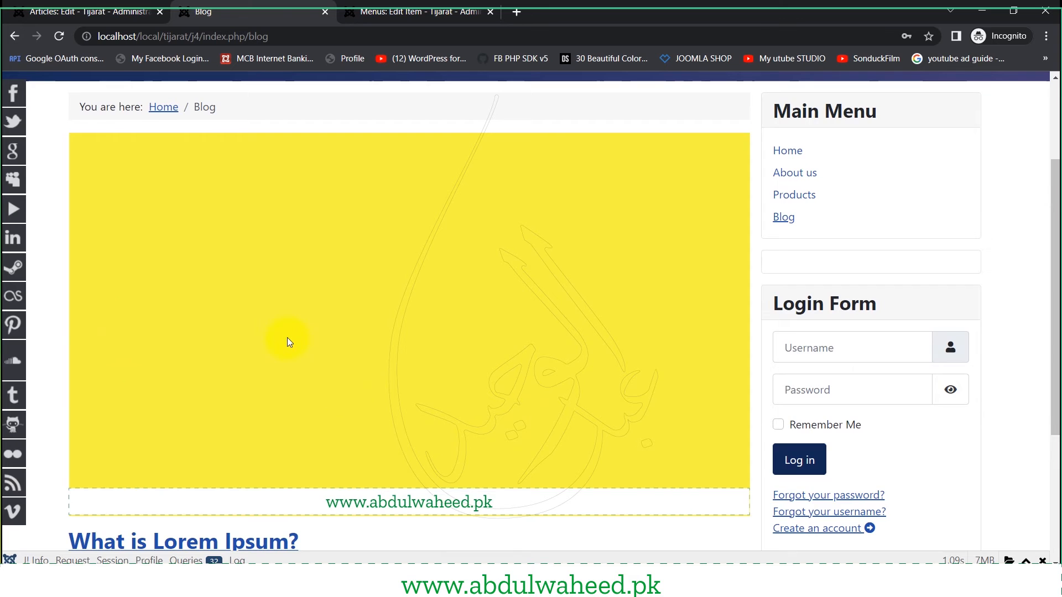
pyautogui.scroll(-3, 287, 340)
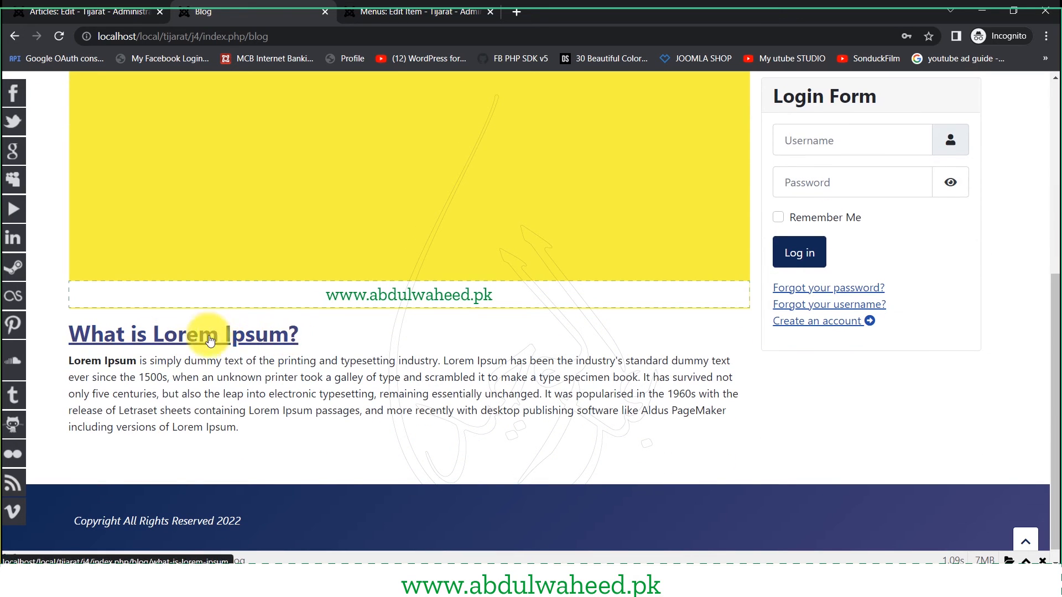
pyautogui.moveTo(167, 377); pyautogui.dragTo(236, 424)
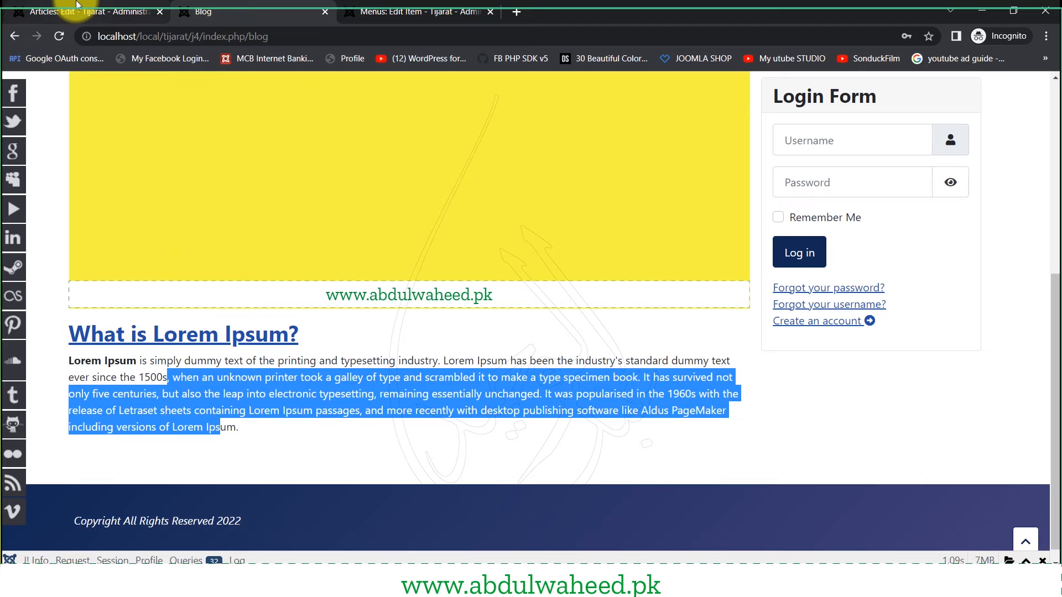
pyautogui.click(77, 5)
pyautogui.scroll(4, 115, 239)
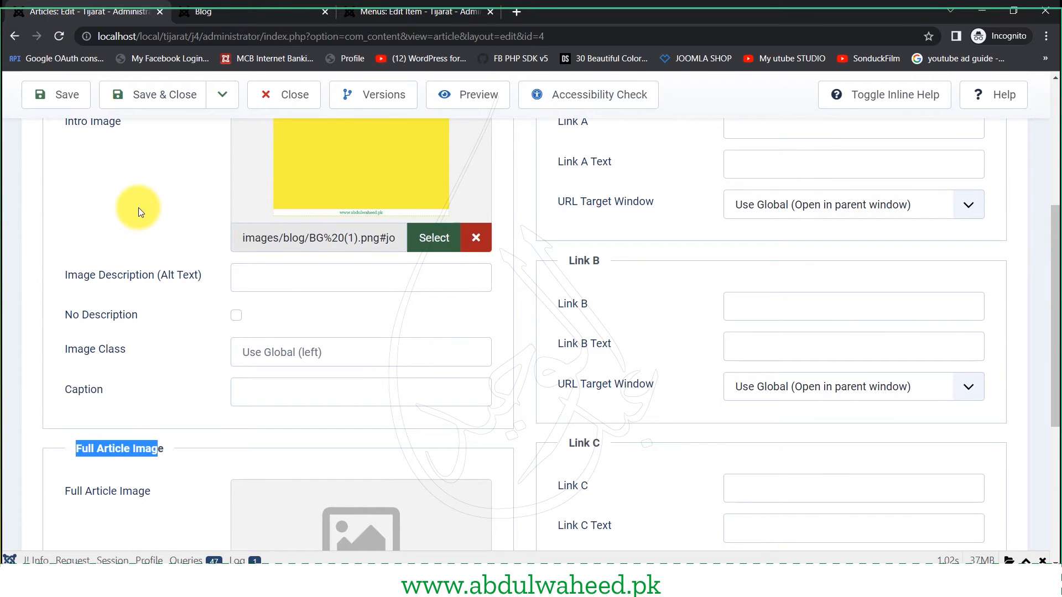
pyautogui.scroll(5, 166, 171)
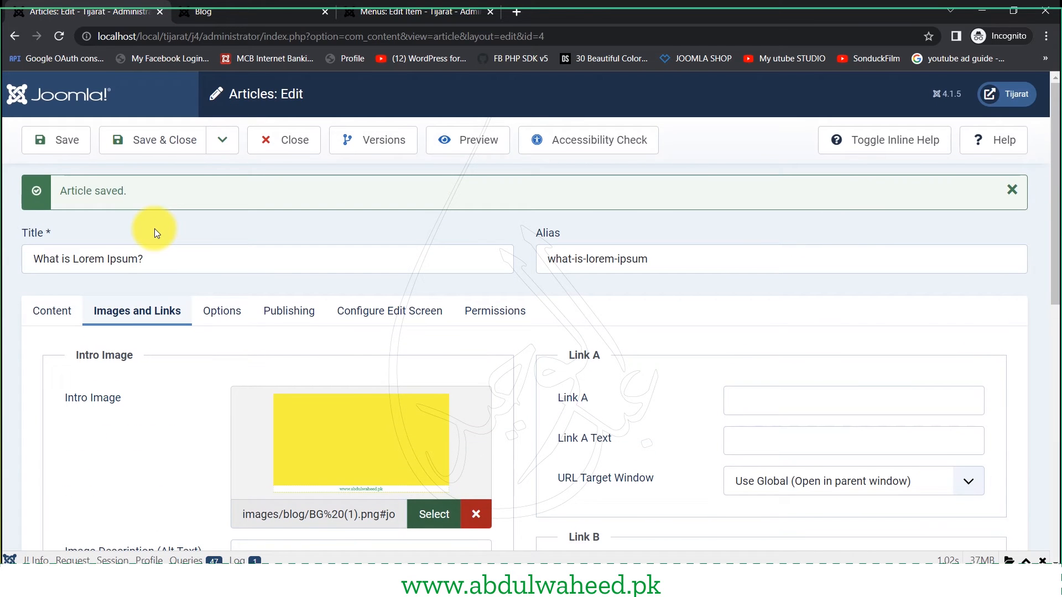
# - Save the article as a copy, creating 'What is Lorem Ipsum? (2)'
pyautogui.click(226, 139)
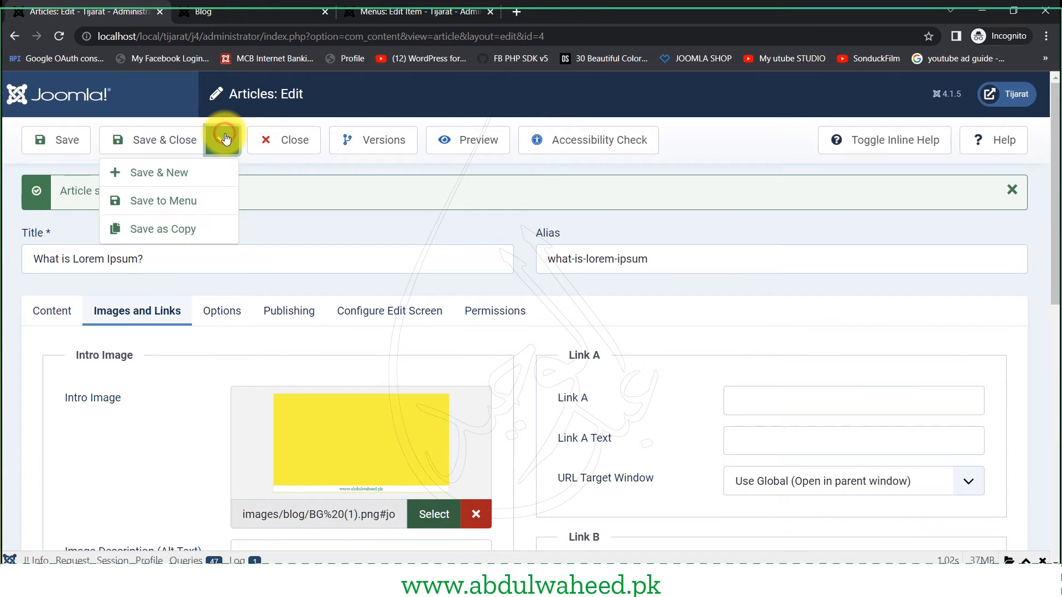
pyautogui.click(193, 232)
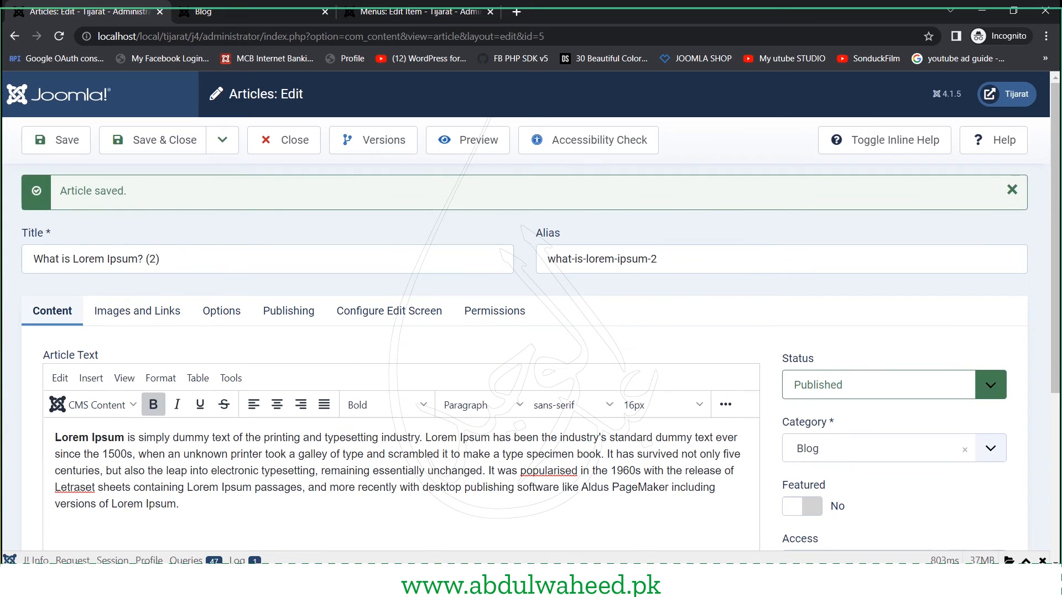
pyautogui.hotkey('alt', 'Tab')
# - Retitle the copy 'Why do we use it?' from lipsum.com and clear its alias
pyautogui.tripleClick(609, 331)
pyautogui.hotkey('ctrl', 'c')
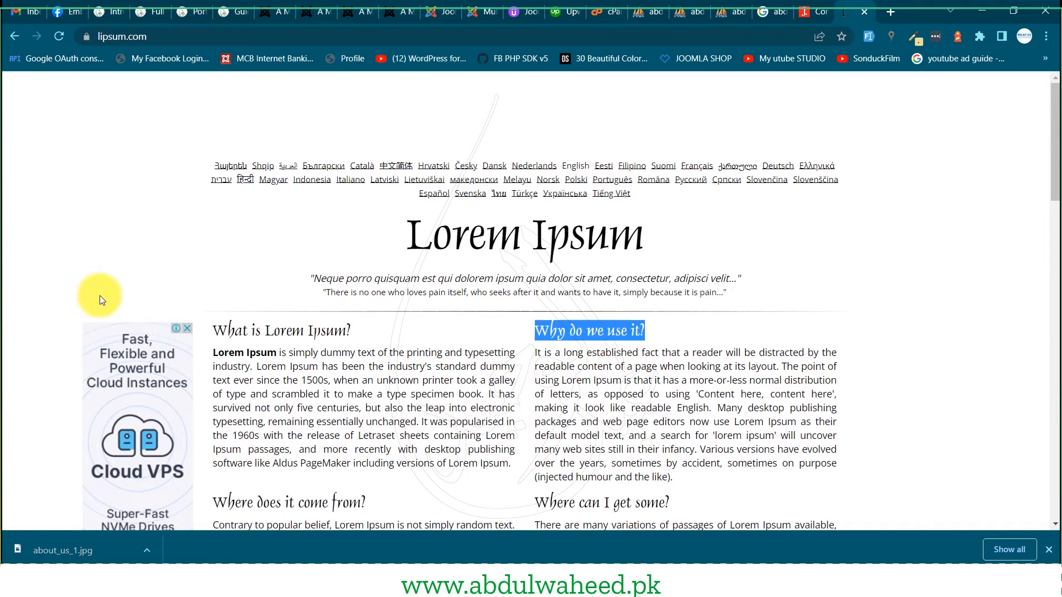
pyautogui.hotkey('alt', 'Tab')
pyautogui.tripleClick(154, 257)
pyautogui.hotkey('ctrl', 'v')
pyautogui.press('Tab')
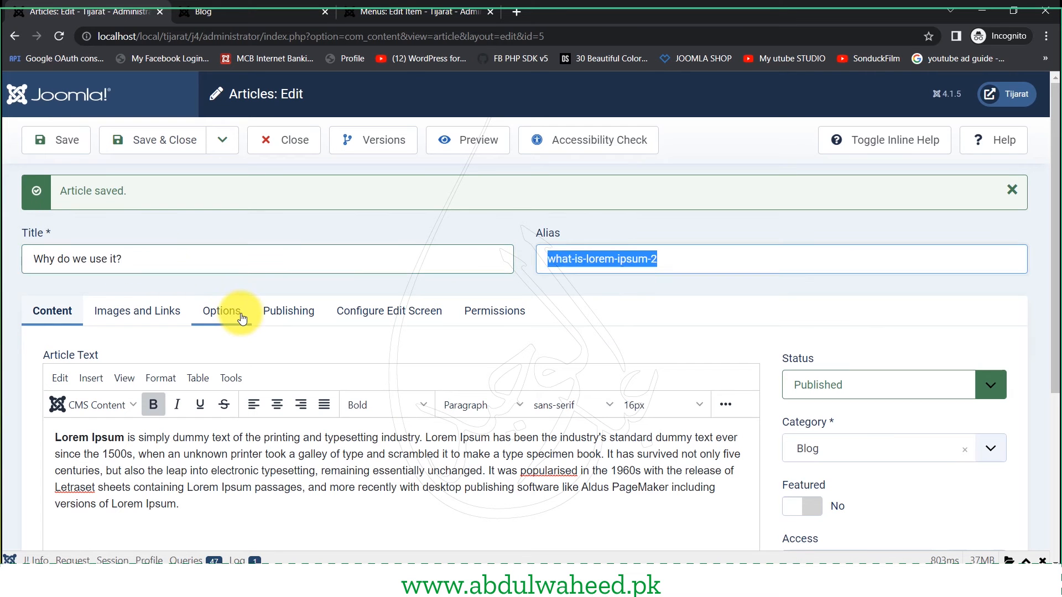
pyautogui.press('BackSpace')
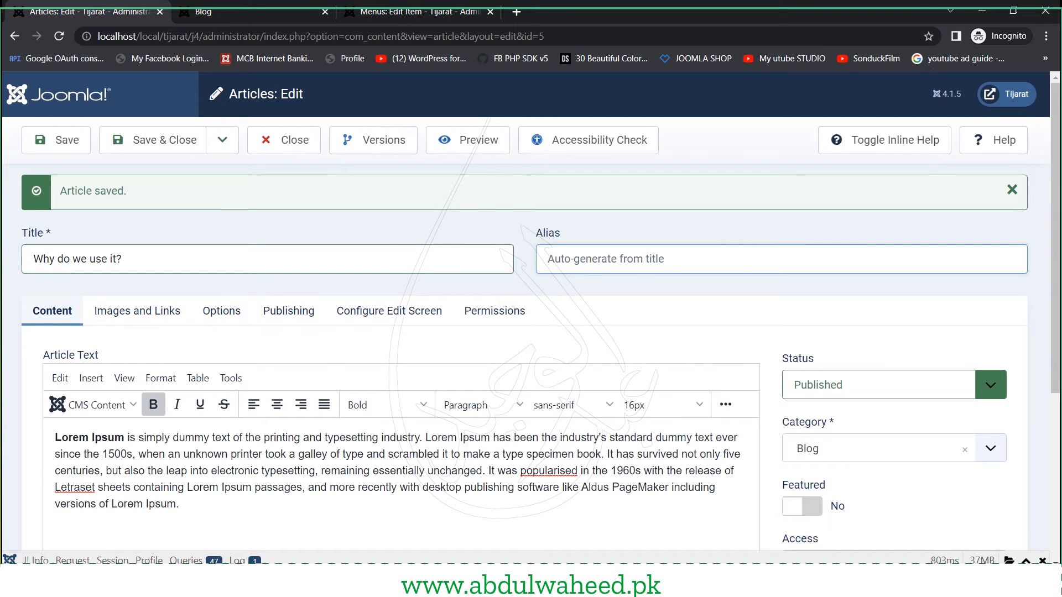
# - Replace the body with the lipsum.com 'Why do we use it?' paragraph, bolding 'It is a long'
pyautogui.hotkey('alt', 'Tab')
pyautogui.tripleClick(595, 408)
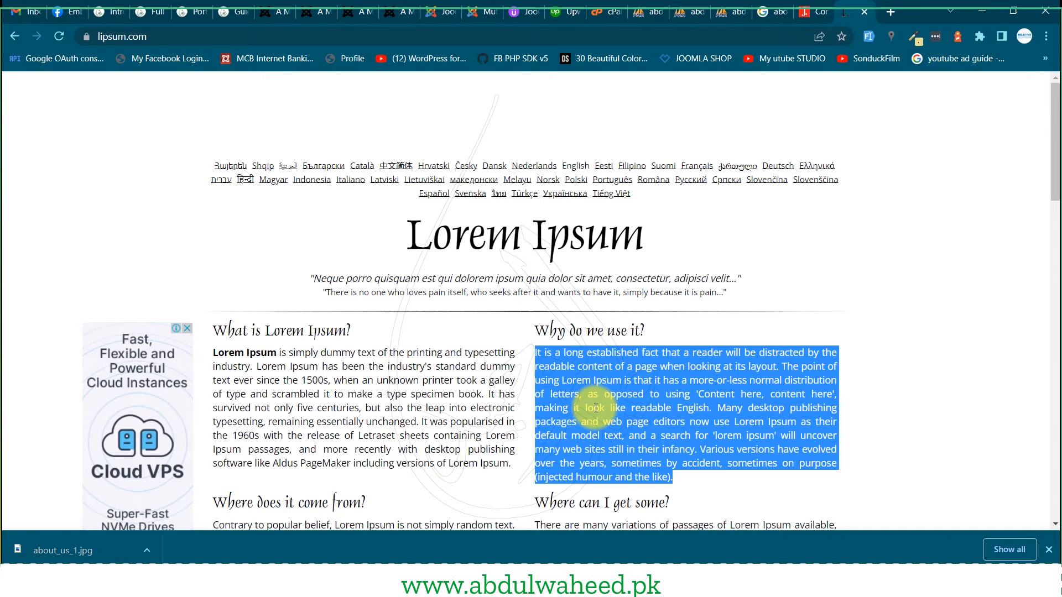
pyautogui.hotkey('ctrl', 'c')
pyautogui.hotkey('alt', 'Tab')
pyautogui.click(211, 478)
pyautogui.hotkey('ctrl', 'a')
pyautogui.hotkey('ctrl', 'v')
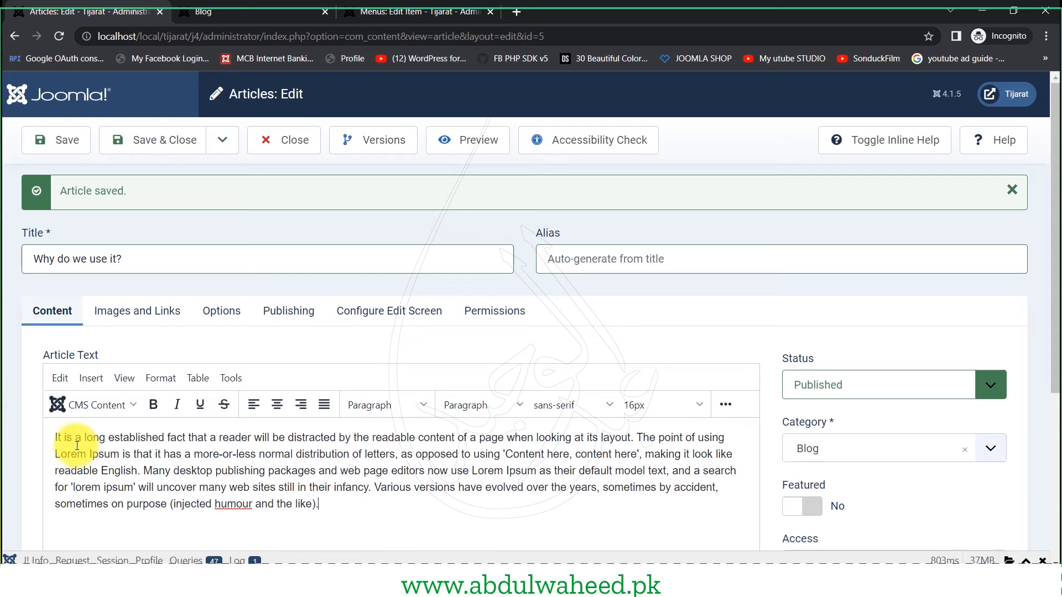
pyautogui.moveTo(107, 438); pyautogui.dragTo(14, 434)
pyautogui.hotkey('ctrl', 'b')
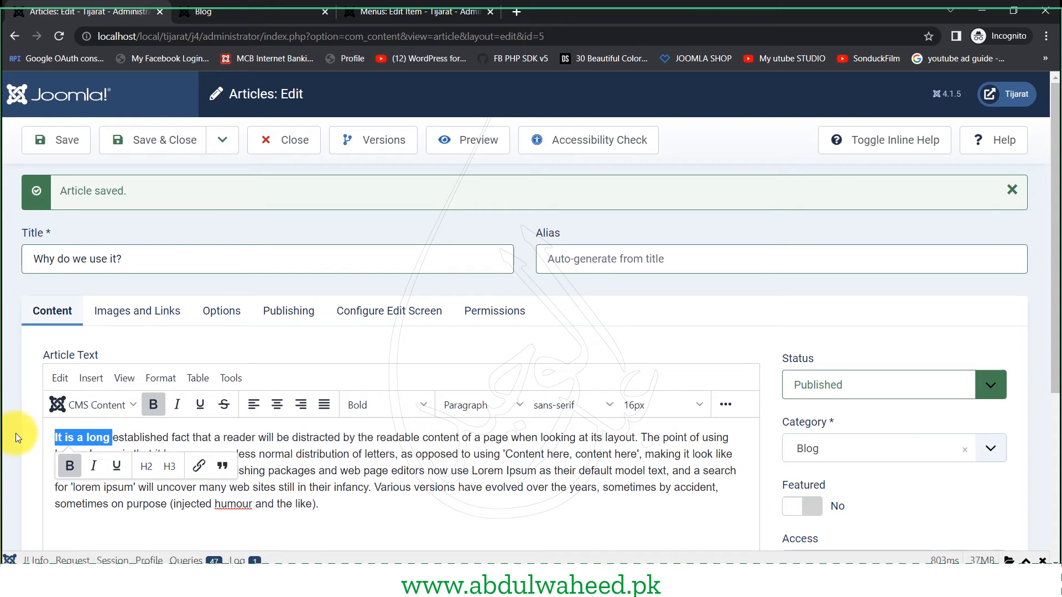
pyautogui.click(379, 482)
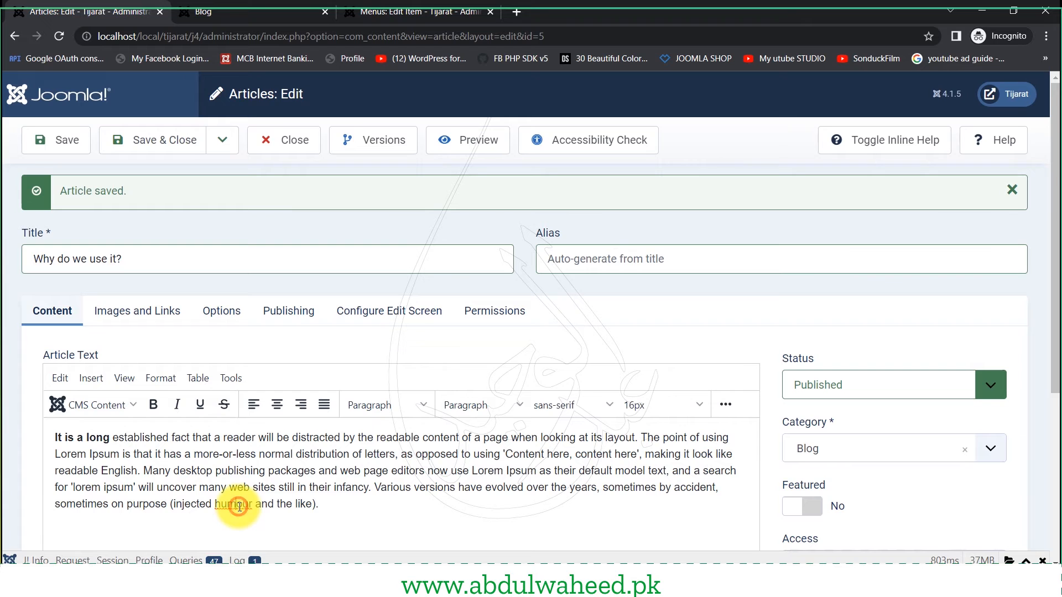
pyautogui.click(127, 309)
# - Set images/blog/BG (2).png as the intro image and save the article
pyautogui.scroll(-3, 539, 419)
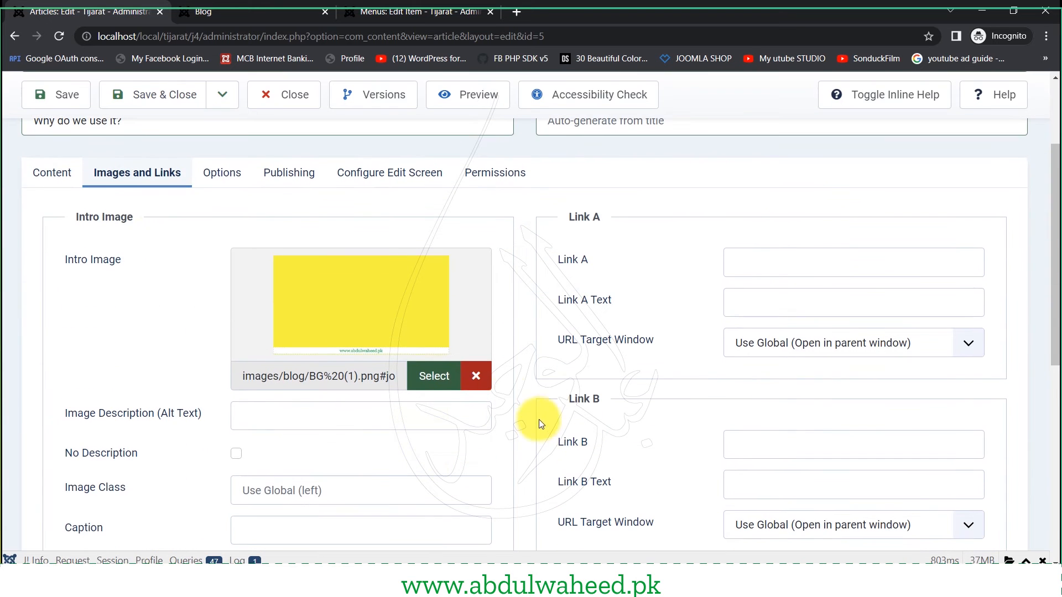
pyautogui.click(432, 377)
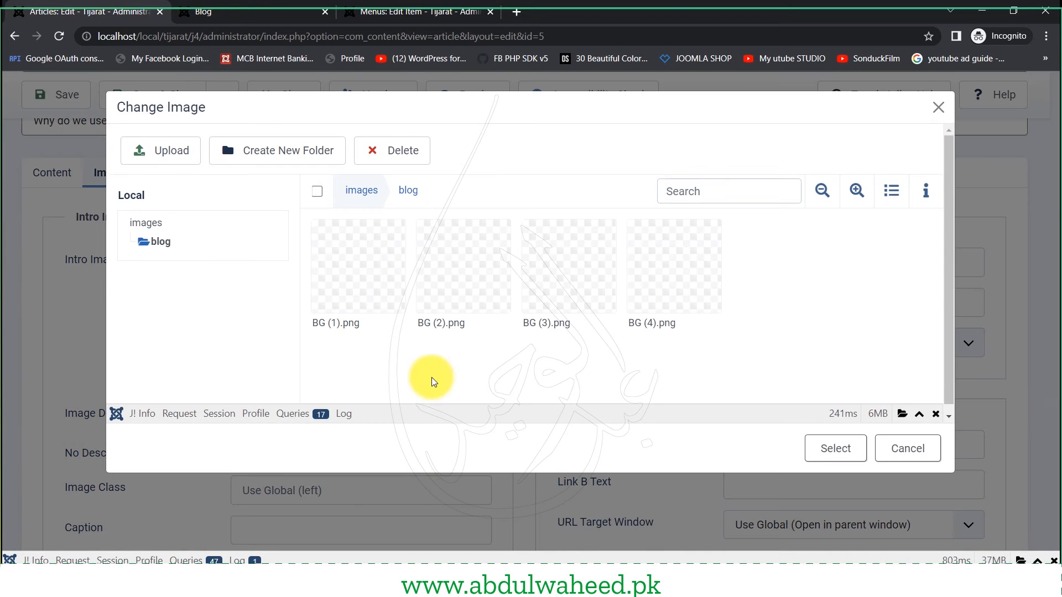
pyautogui.click(447, 273)
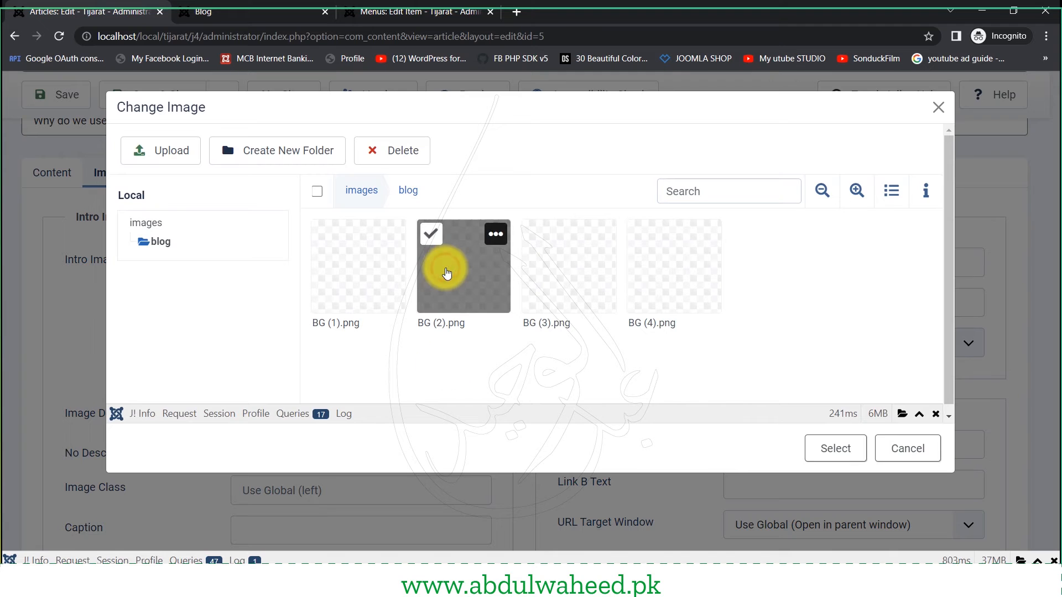
pyautogui.click(835, 450)
pyautogui.scroll(2, 251, 410)
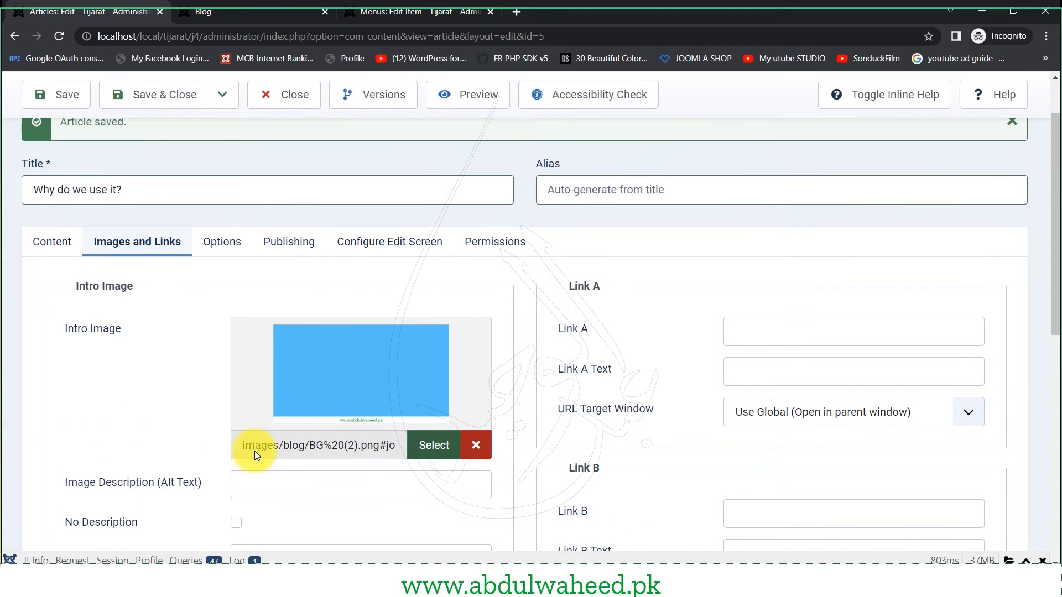
pyautogui.click(57, 99)
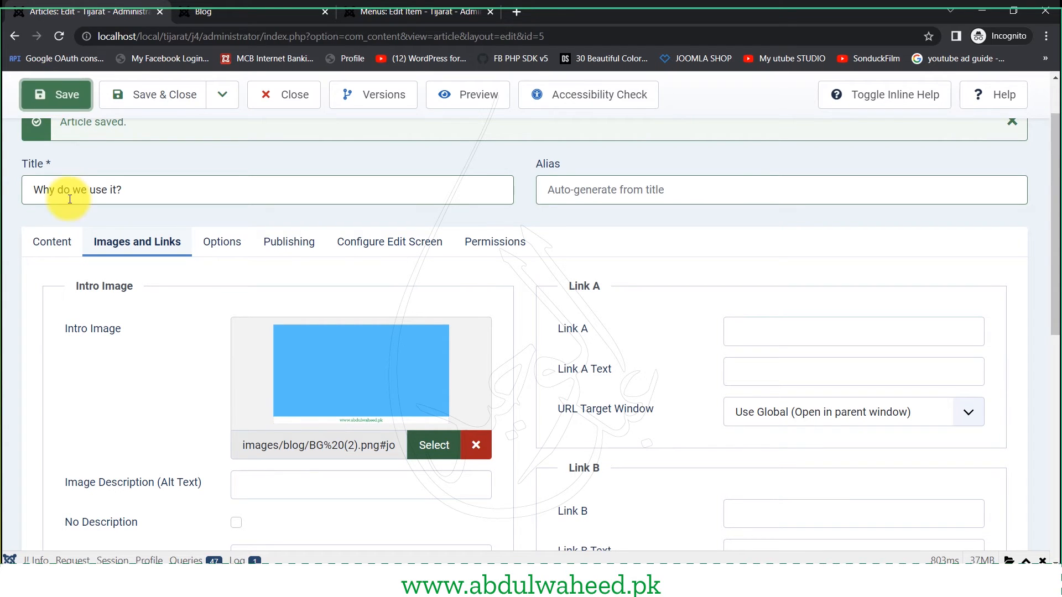
pyautogui.click(62, 250)
pyautogui.scroll(-1, 774, 309)
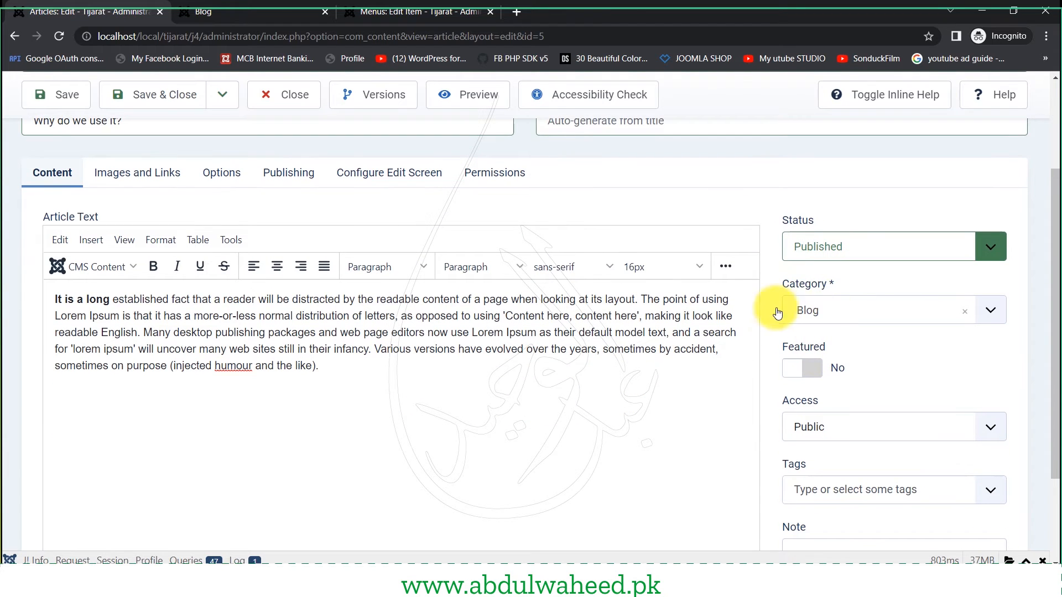
pyautogui.click(53, 99)
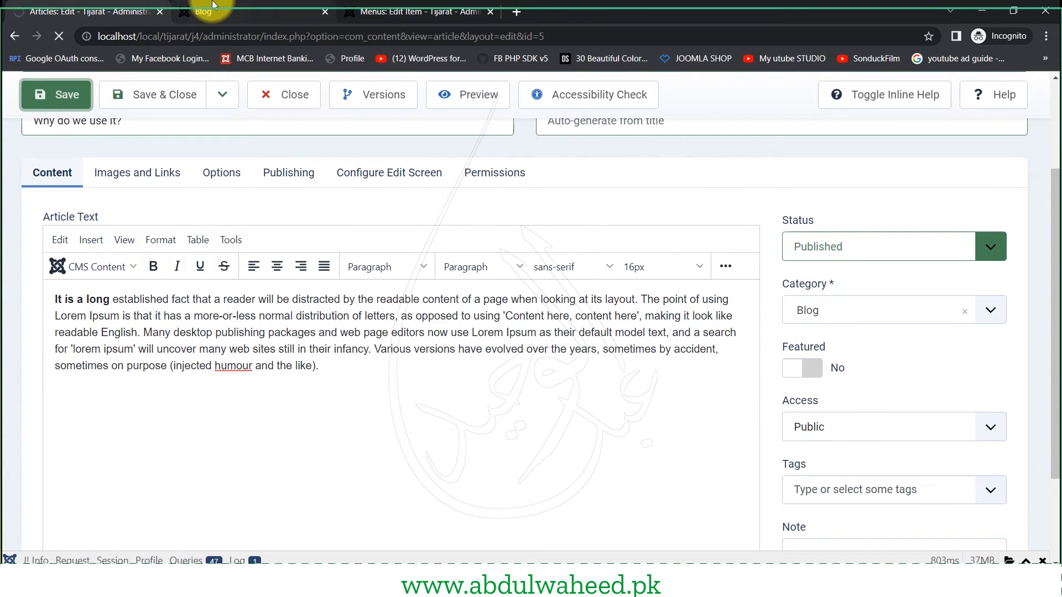
# - Reload the live Blog page and scroll through both articles with their yellow and blue images
pyautogui.click(213, 5)
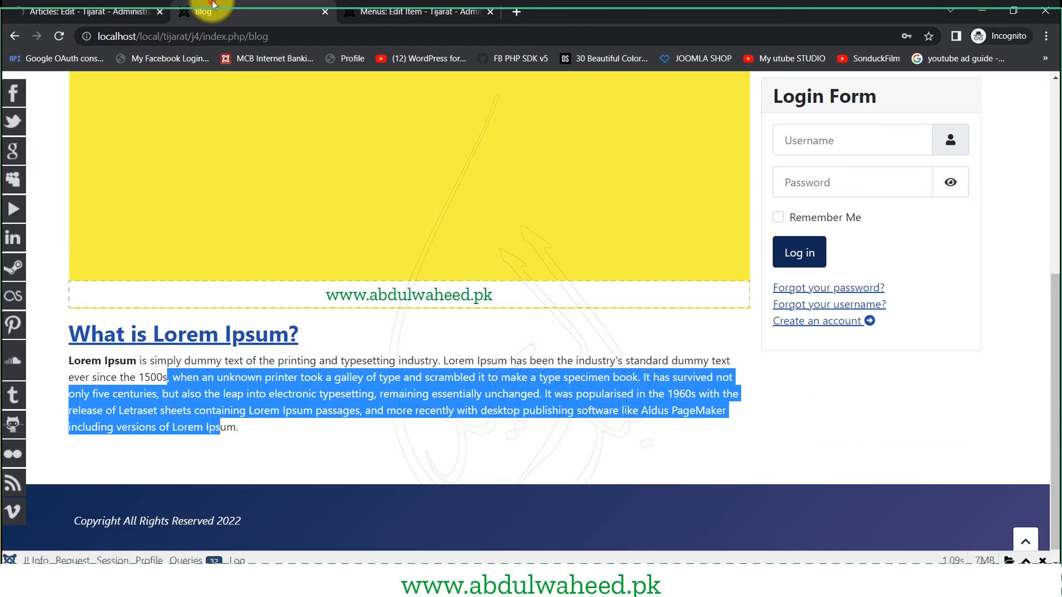
pyautogui.click(60, 37)
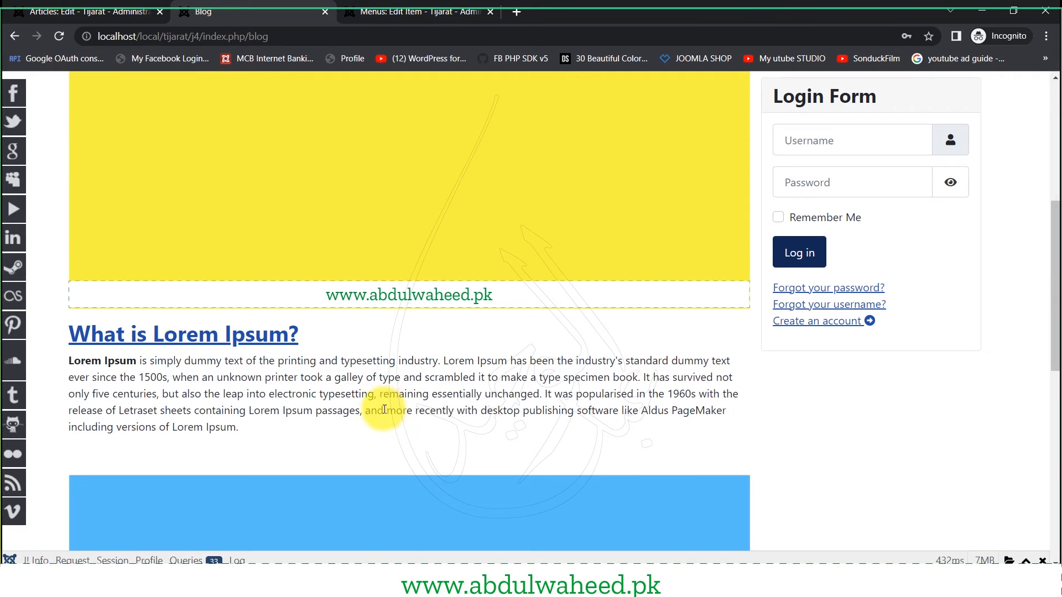
pyautogui.scroll(5, 384, 410)
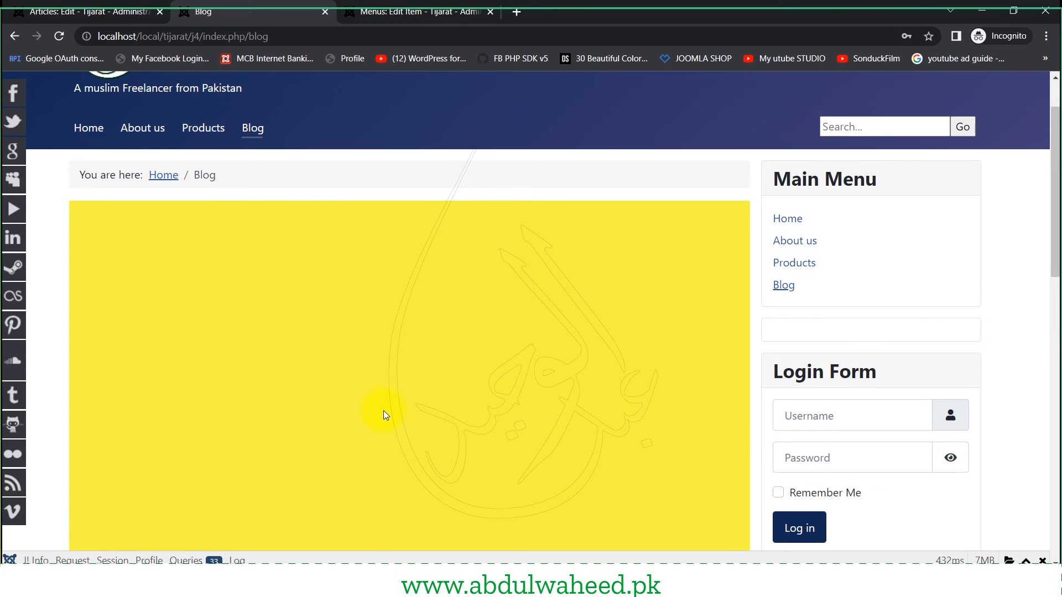
pyautogui.scroll(-4, 385, 416)
pyautogui.scroll(-4, 385, 420)
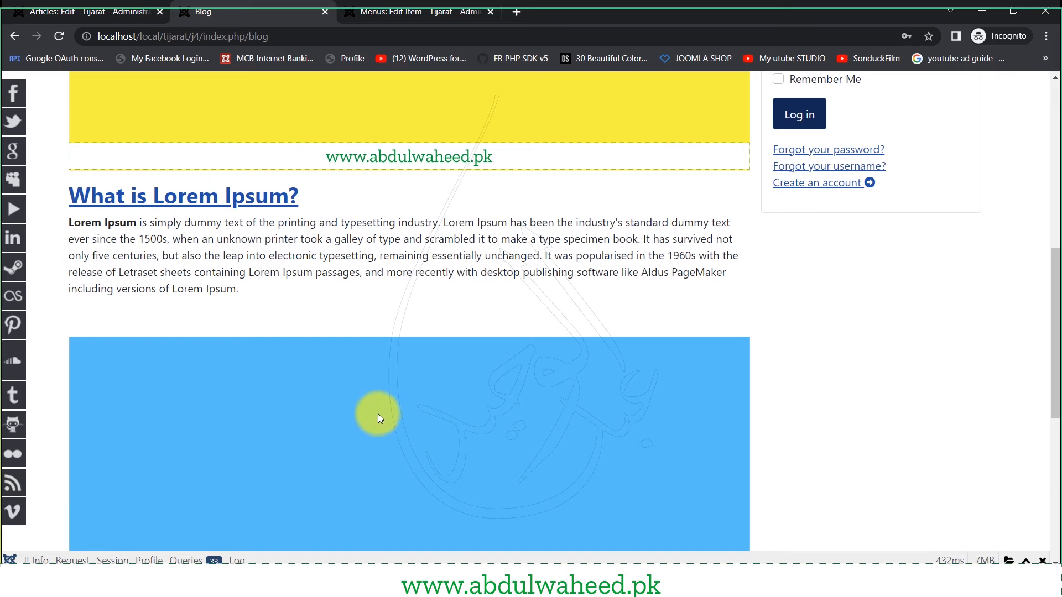
pyautogui.scroll(-4, 377, 413)
pyautogui.scroll(-1, 376, 416)
pyautogui.scroll(6, 376, 416)
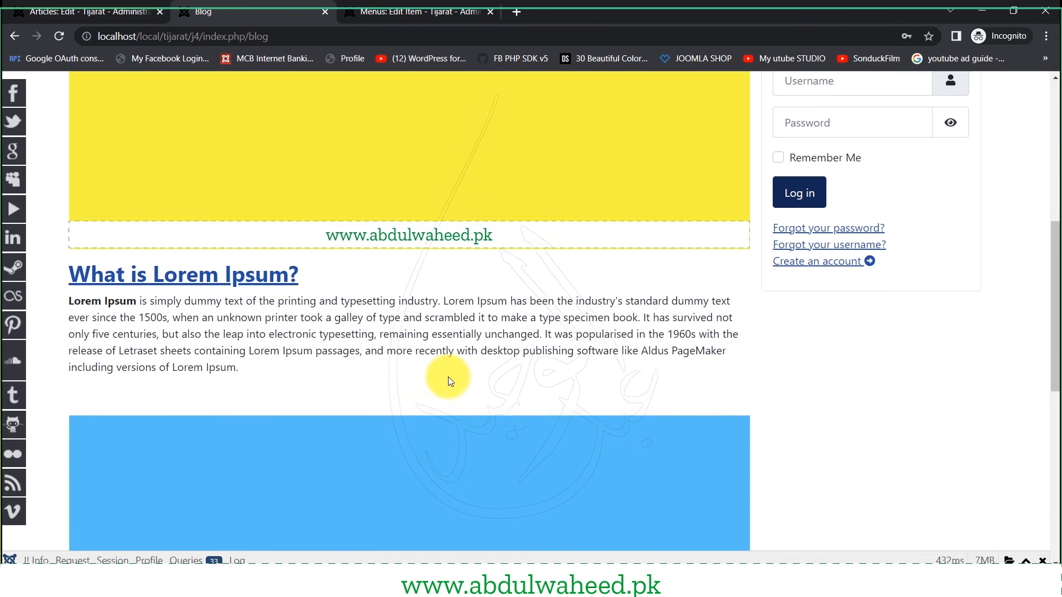
pyautogui.scroll(4, 434, 380)
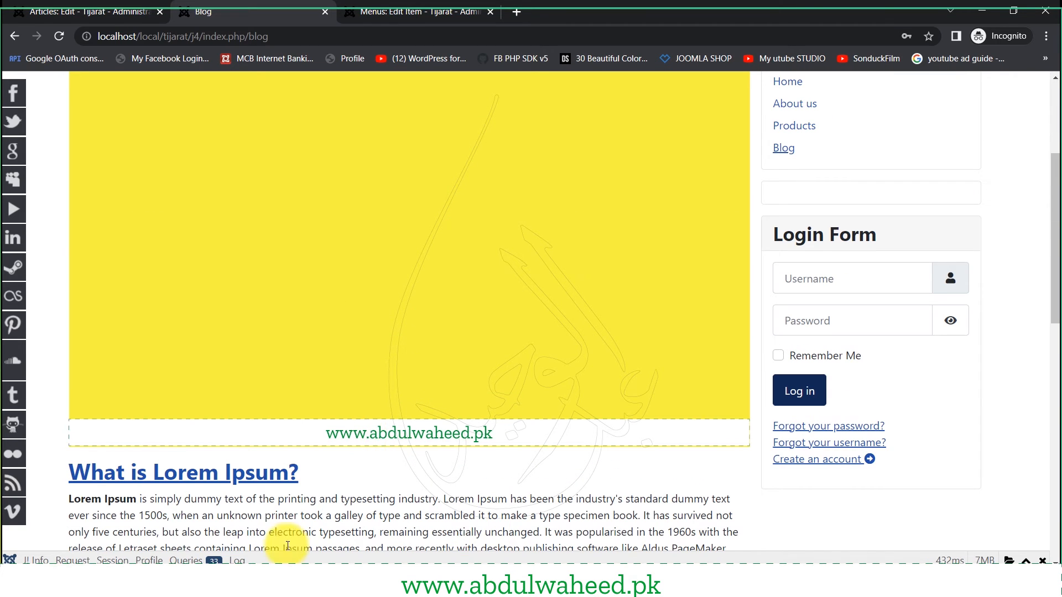
pyautogui.scroll(-3, 280, 526)
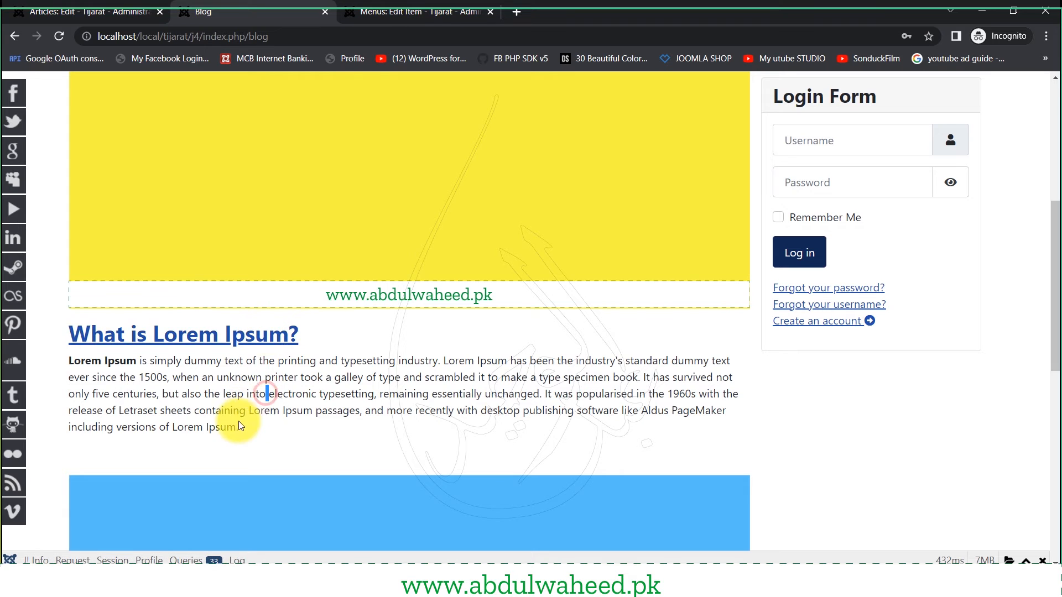
pyautogui.scroll(-3, 166, 330)
pyautogui.scroll(-4, 293, 380)
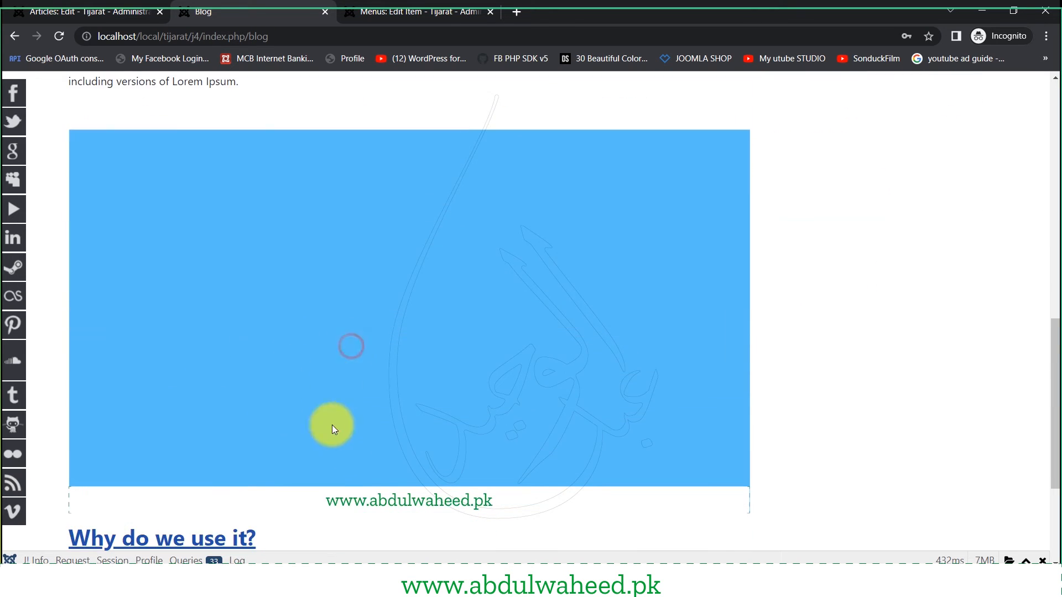
pyautogui.scroll(-4, 331, 424)
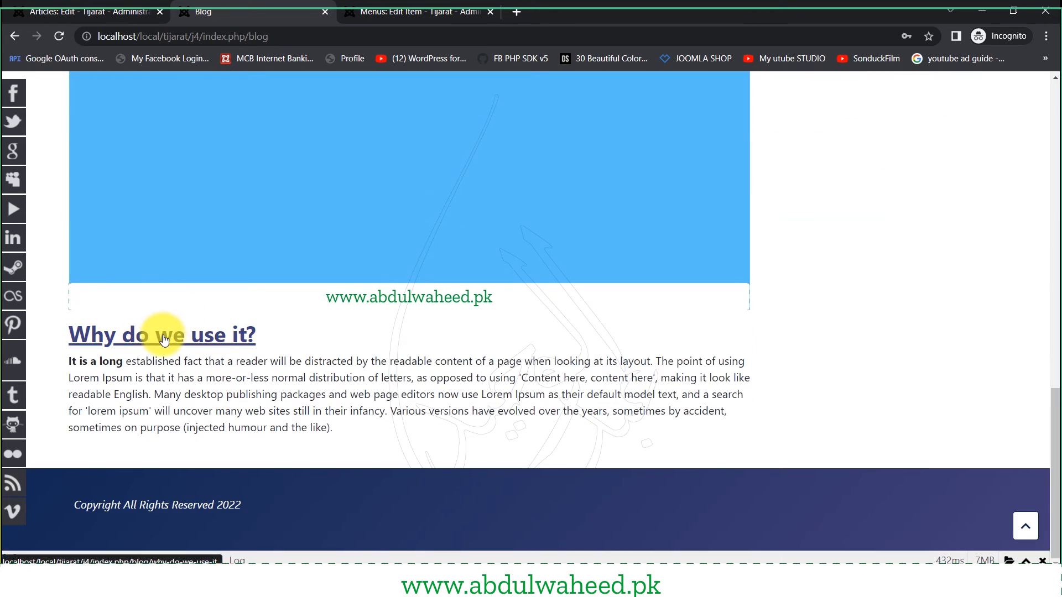
pyautogui.tripleClick(322, 415)
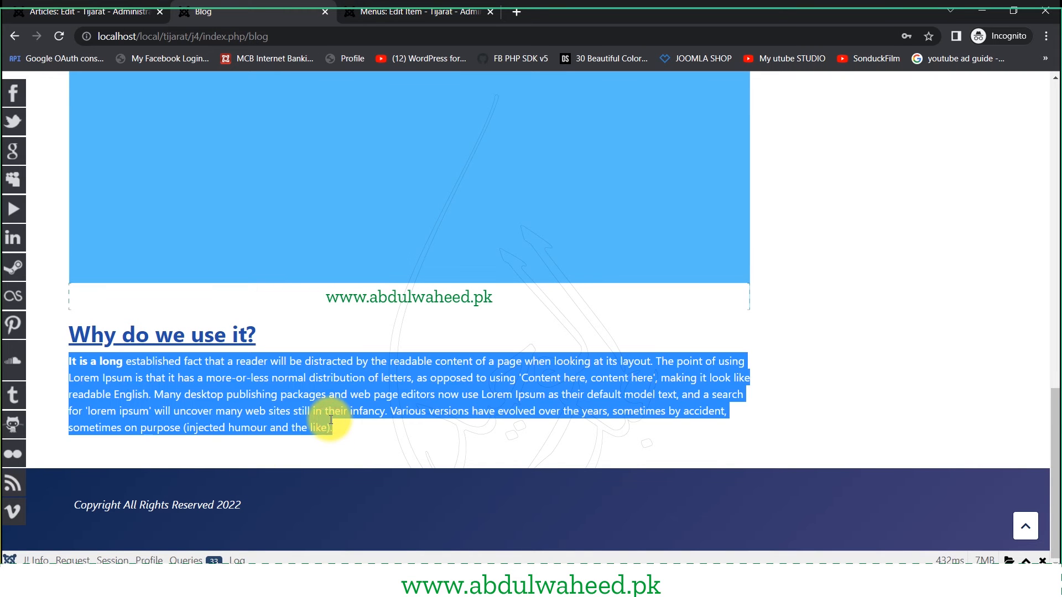
pyautogui.scroll(12, 220, 343)
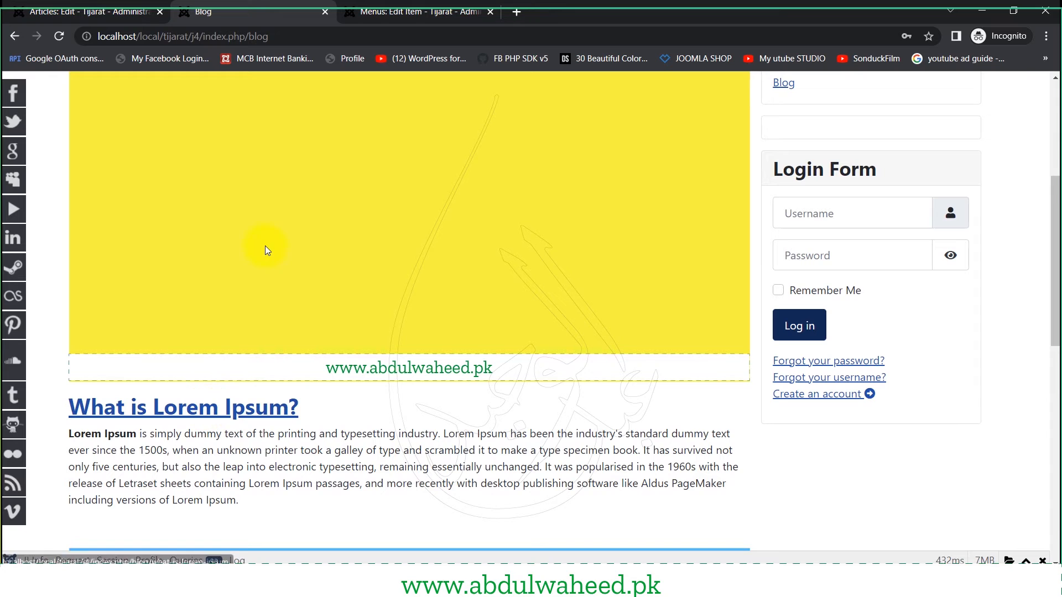
# - Open the full 'What is Lorem Ipsum?' article page, which shows no image
pyautogui.click(223, 415)
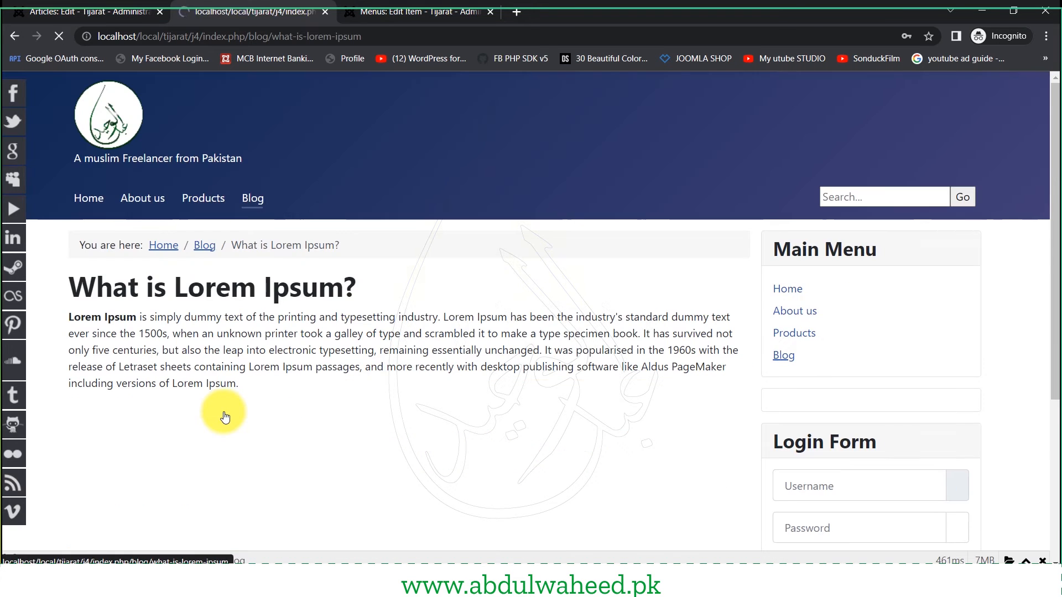
pyautogui.scroll(-3, 227, 406)
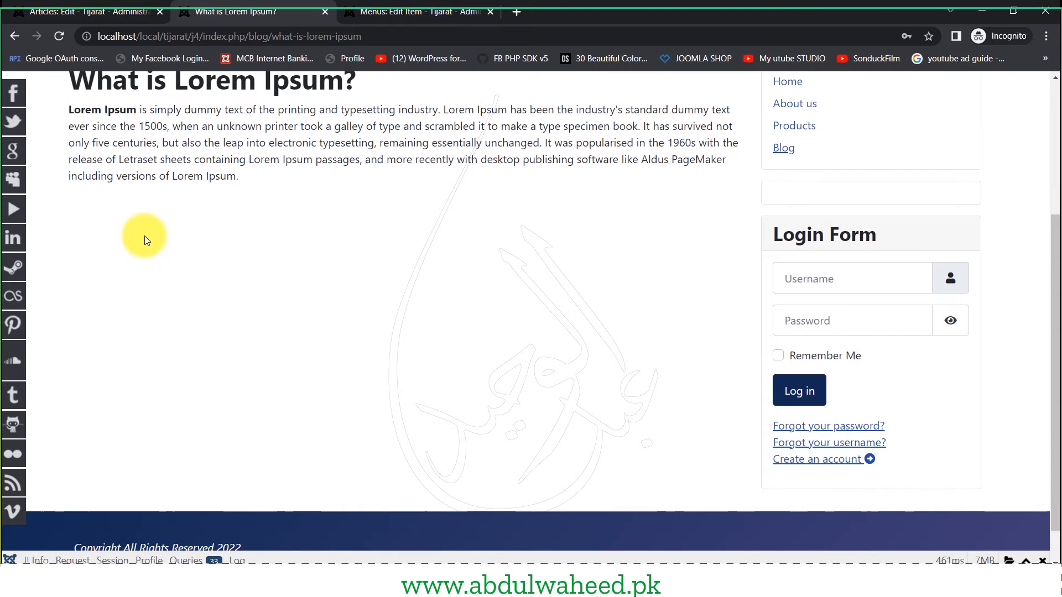
pyautogui.moveTo(105, 110); pyautogui.dragTo(229, 242)
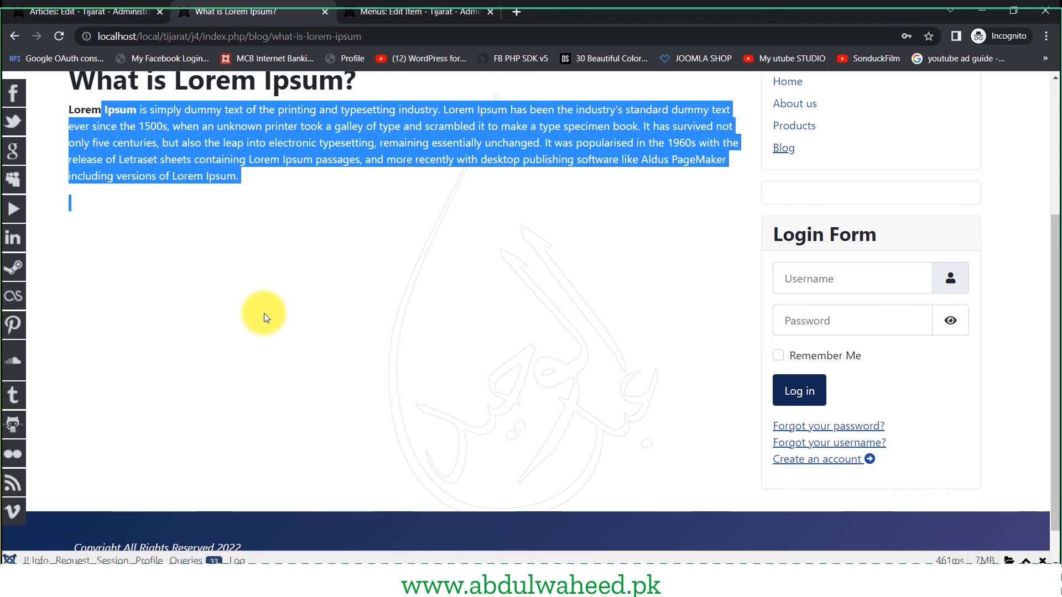
pyautogui.scroll(4, 238, 148)
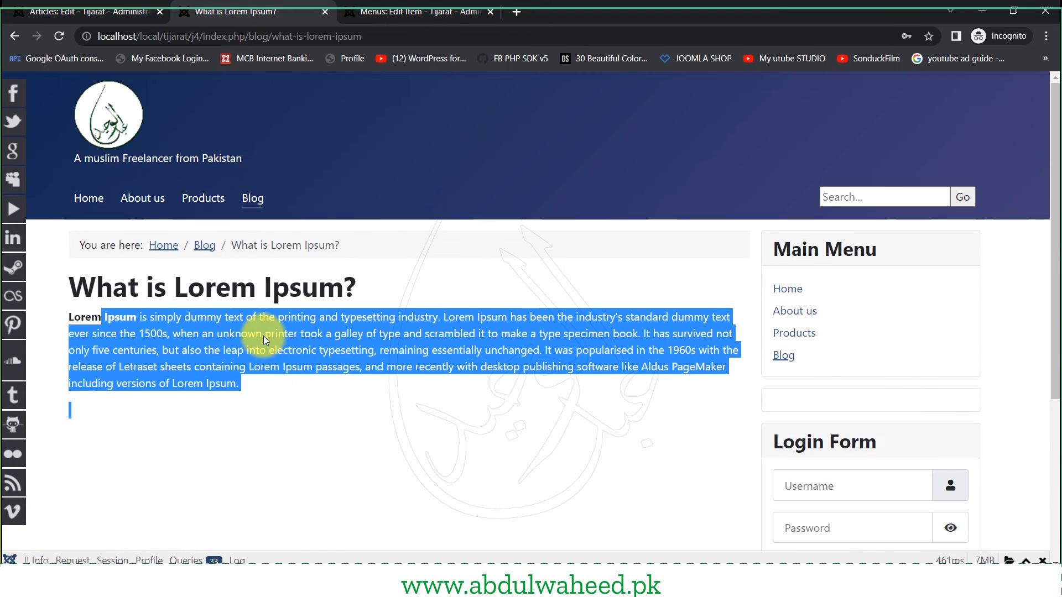
pyautogui.moveTo(113, 287); pyautogui.dragTo(190, 319)
# - Choose red BG (3).png as the Full Article Image and save the article
pyautogui.click(102, 4)
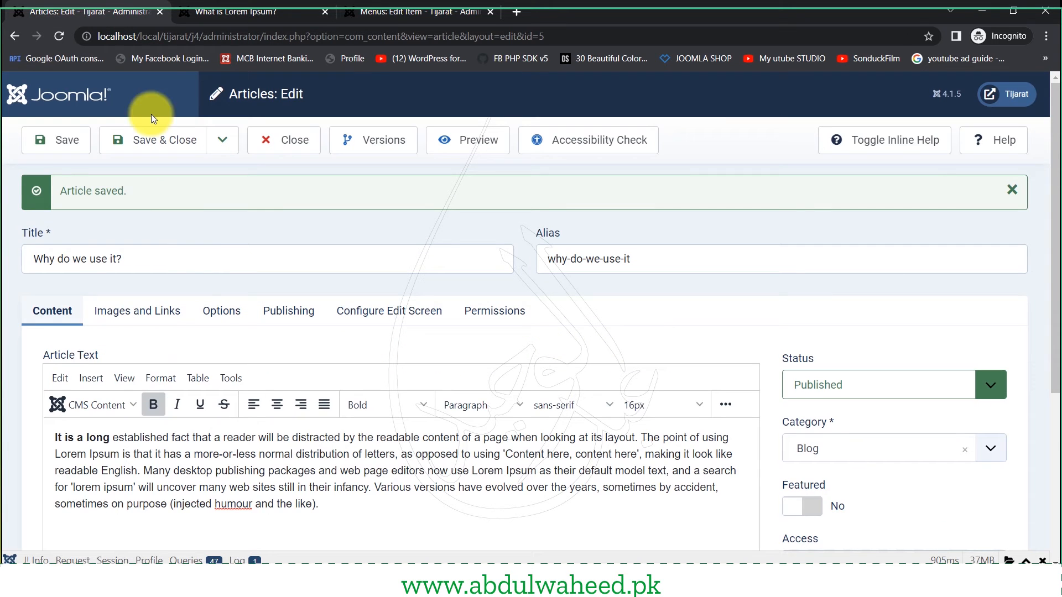
pyautogui.click(140, 309)
pyautogui.scroll(-7, 251, 466)
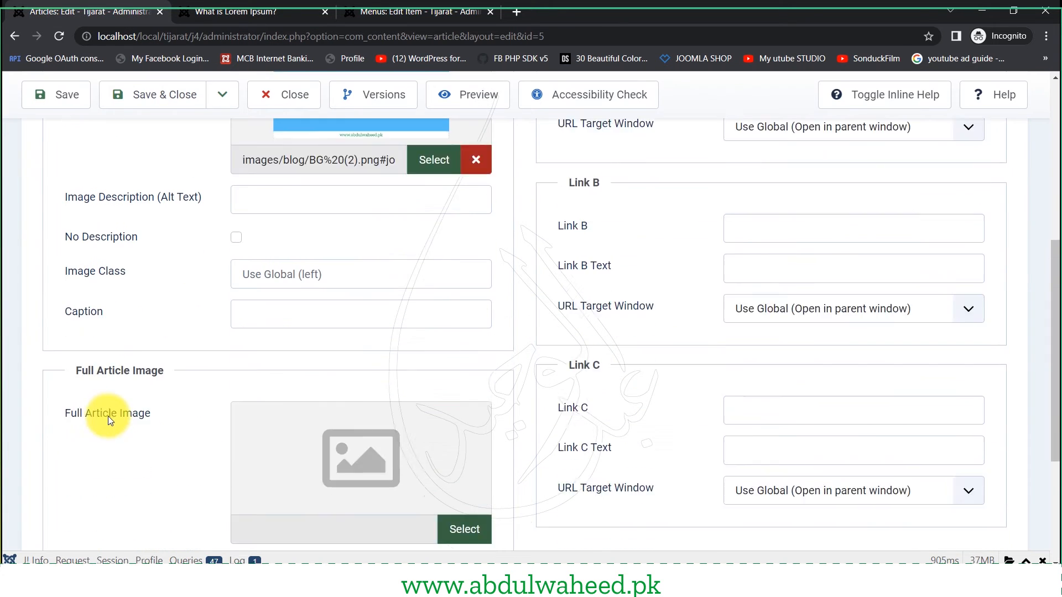
pyautogui.moveTo(96, 310); pyautogui.dragTo(150, 355)
pyautogui.scroll(-3, 294, 505)
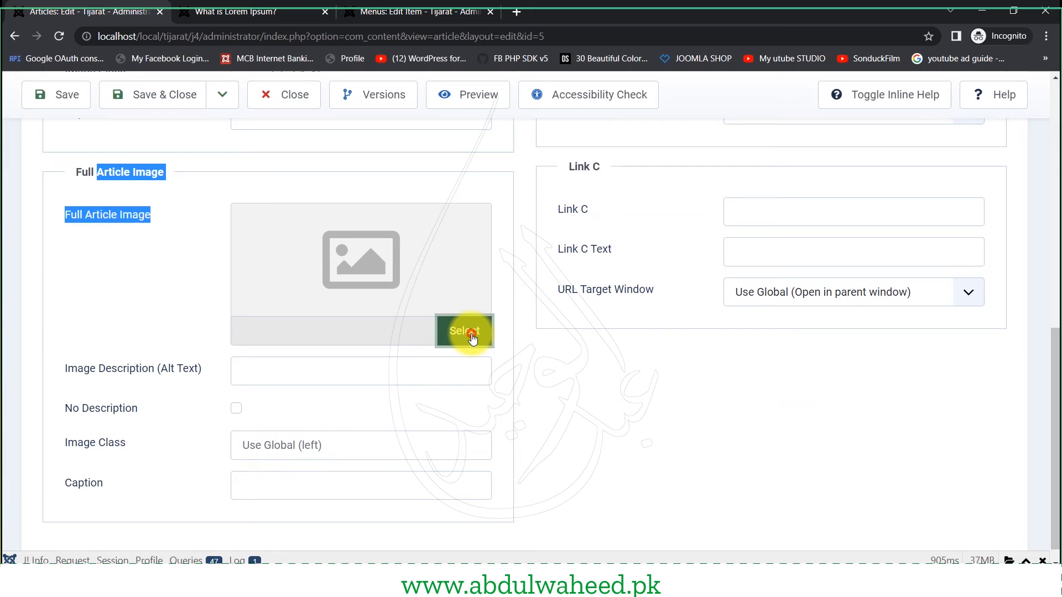
pyautogui.click(471, 333)
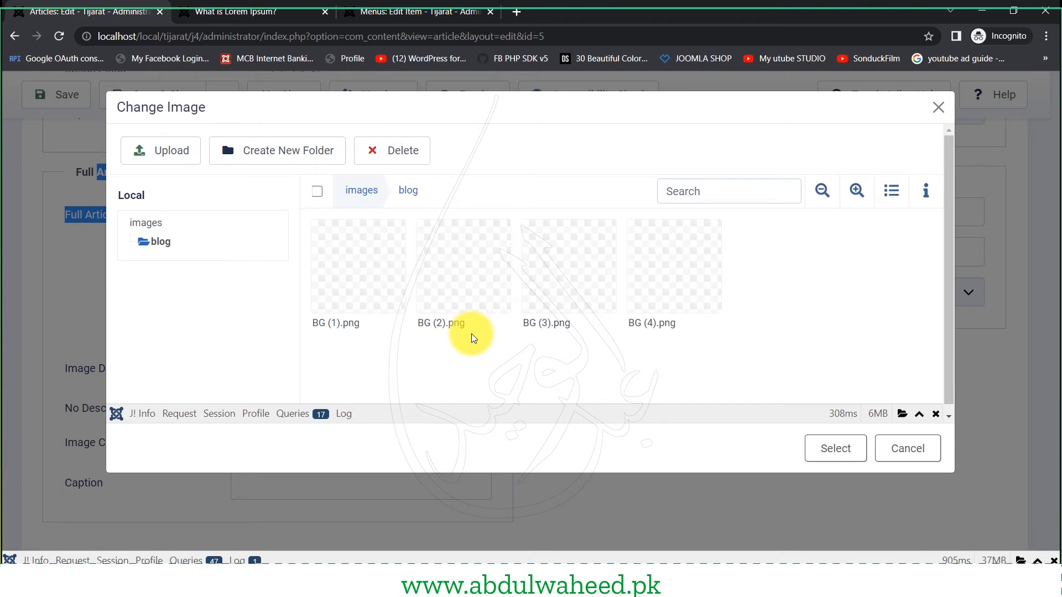
pyautogui.click(548, 285)
pyautogui.click(813, 445)
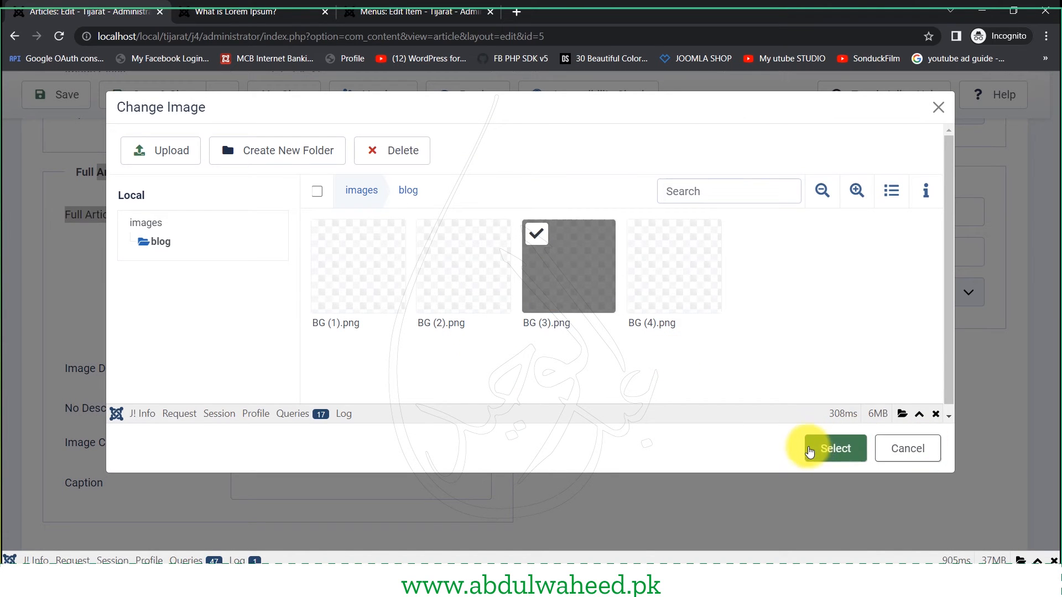
pyautogui.scroll(4, 429, 409)
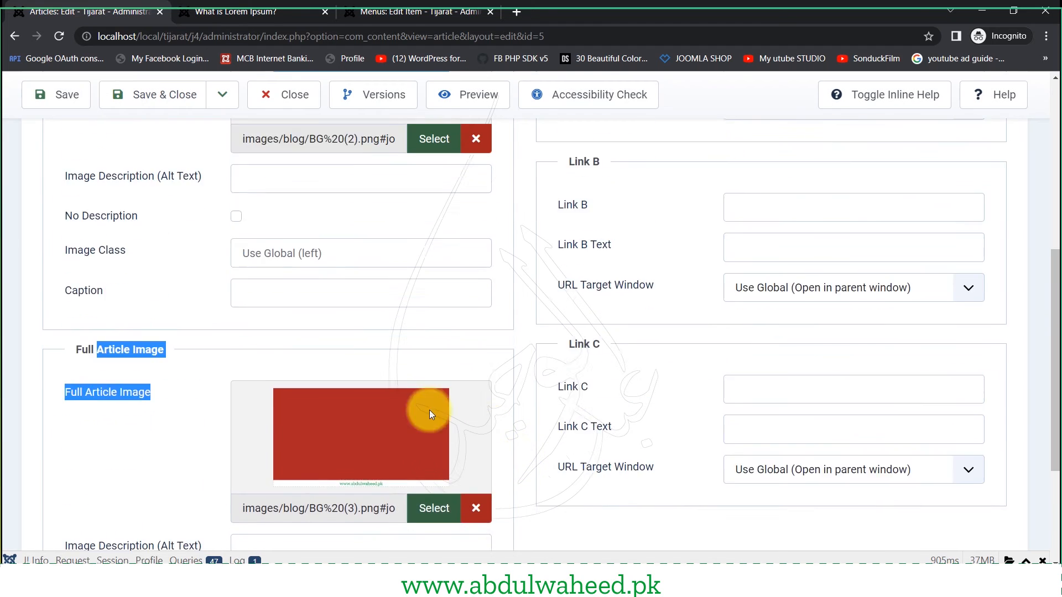
pyautogui.click(84, 101)
pyautogui.click(271, 12)
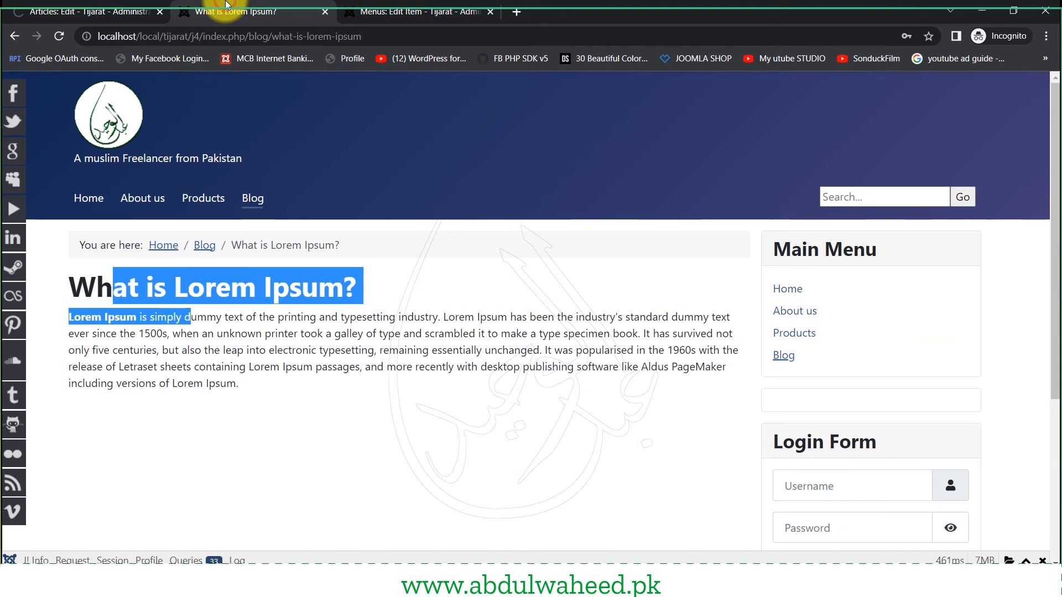
# - Go back to the Blog listing and scroll down to the 'Why do we use it?' article
pyautogui.click(17, 35)
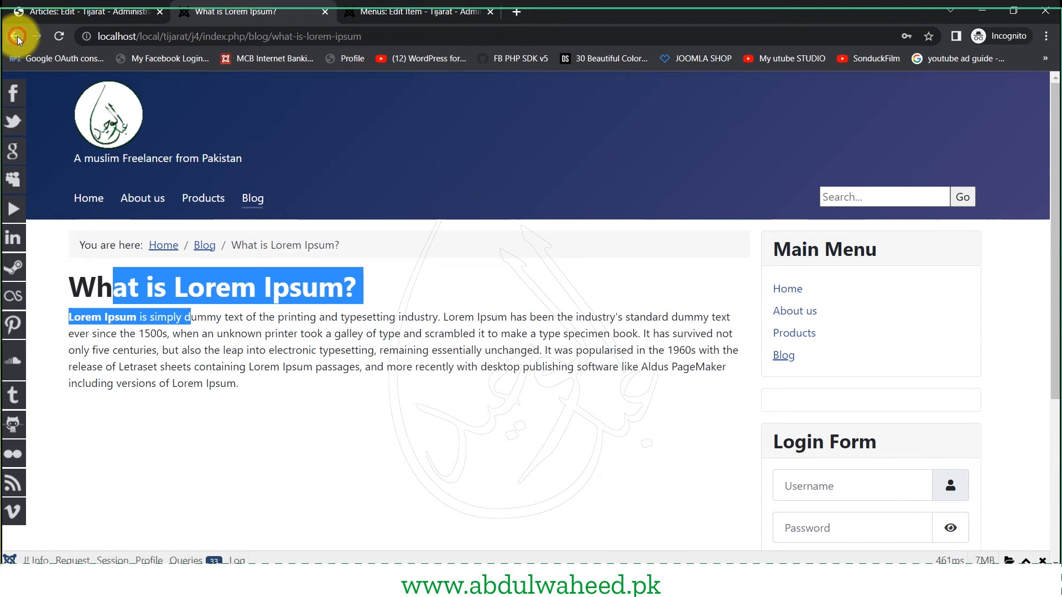
pyautogui.scroll(-8, 271, 393)
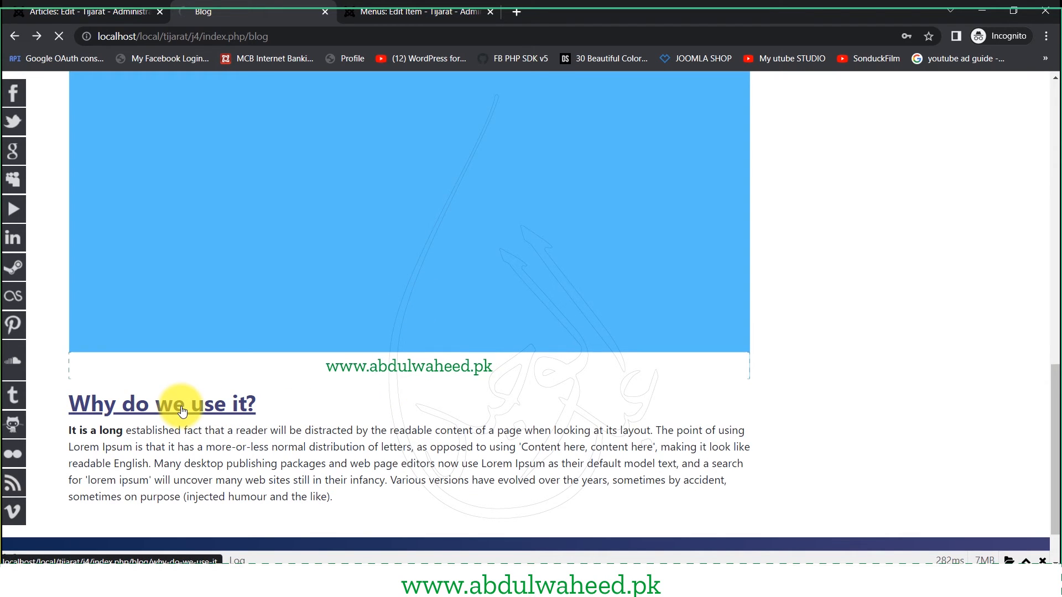
pyautogui.scroll(-5, 188, 404)
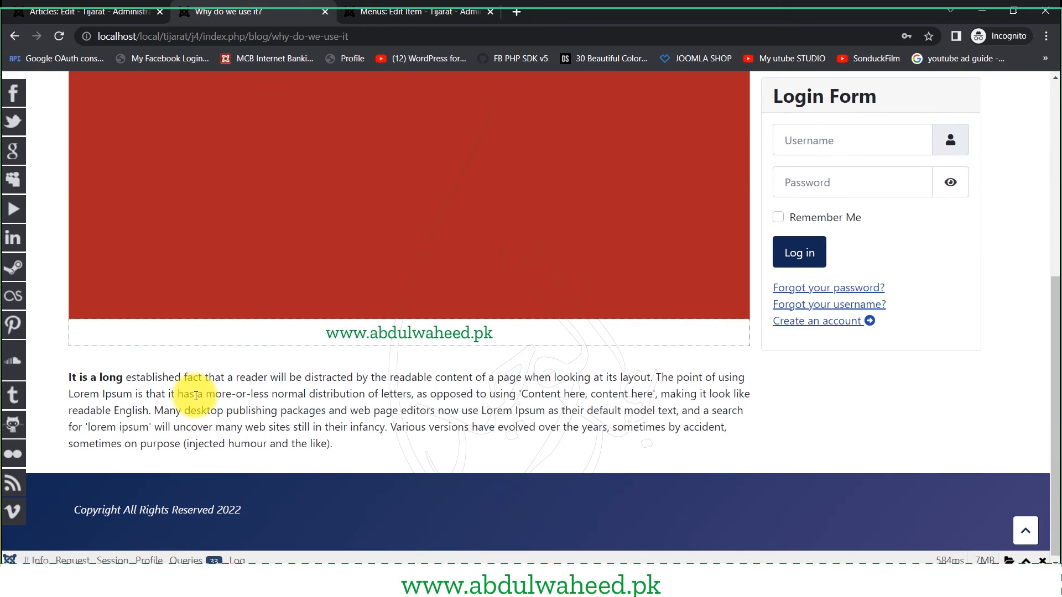
pyautogui.moveTo(102, 377); pyautogui.dragTo(268, 443)
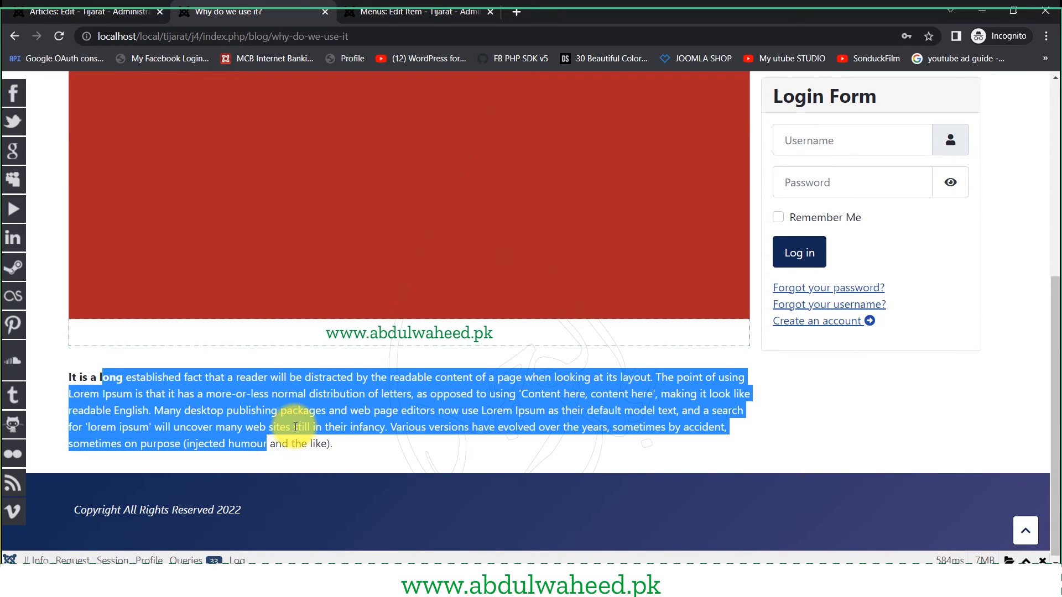
pyautogui.scroll(5, 303, 489)
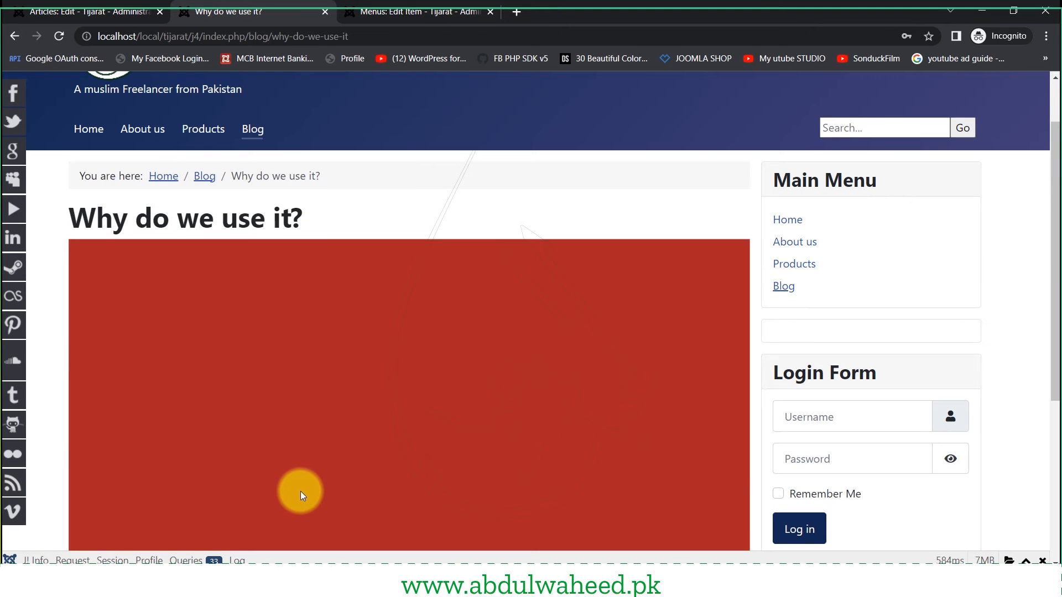
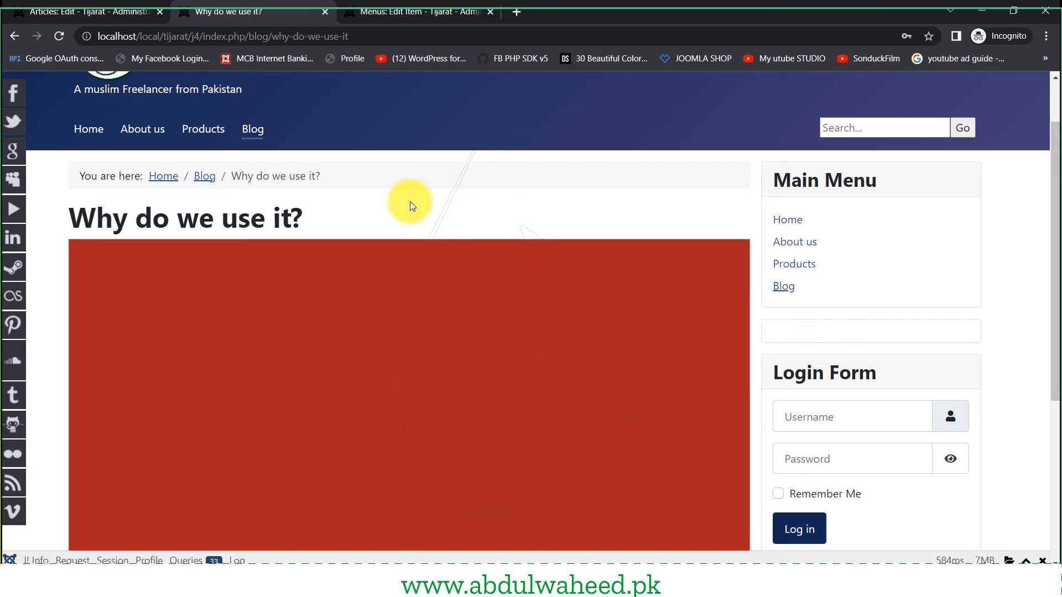
# - Return to the 'Why do we use it?' article editor and show its Options tab
pyautogui.hotkey('ctrl', 'shift', 'Tab')
pyautogui.click(218, 311)
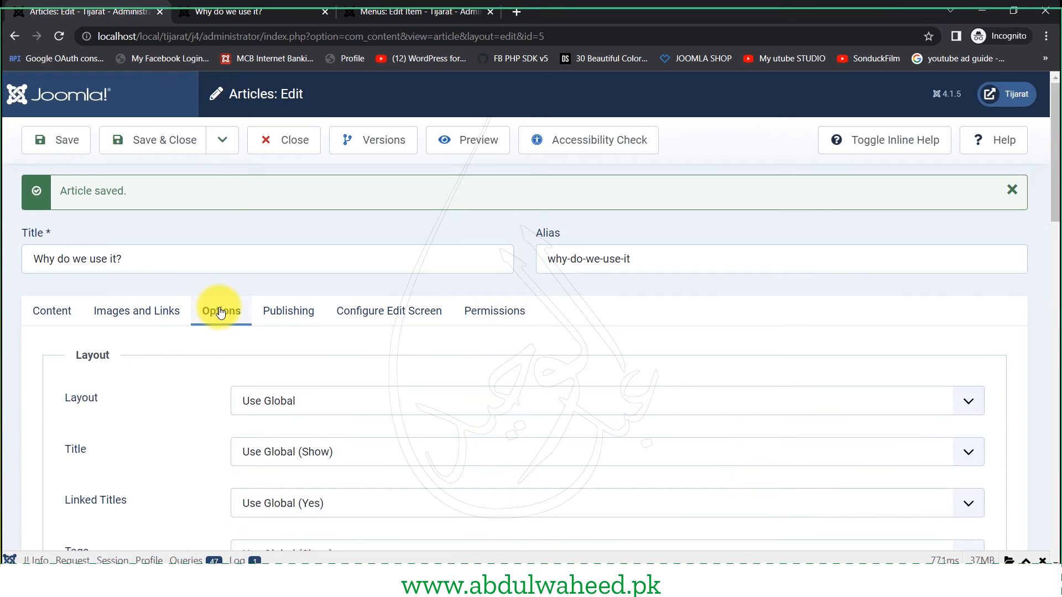
# - Clear the Blog menu item's # Intro Articles to use the global value, save, and view the blog
pyautogui.click(440, 7)
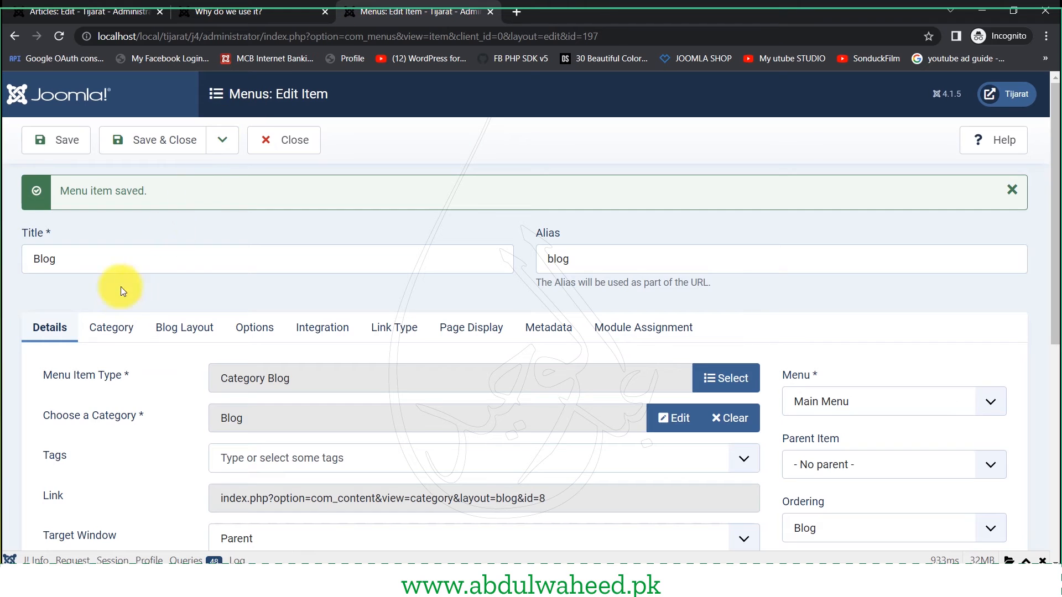
pyautogui.scroll(-3, 123, 380)
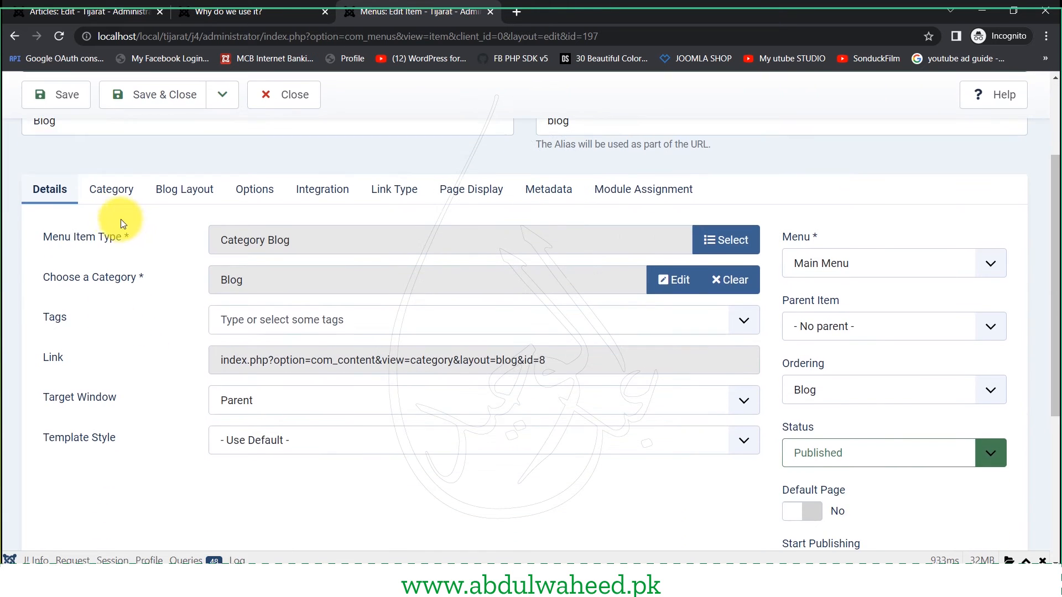
pyautogui.click(185, 189)
pyautogui.scroll(-1, 296, 450)
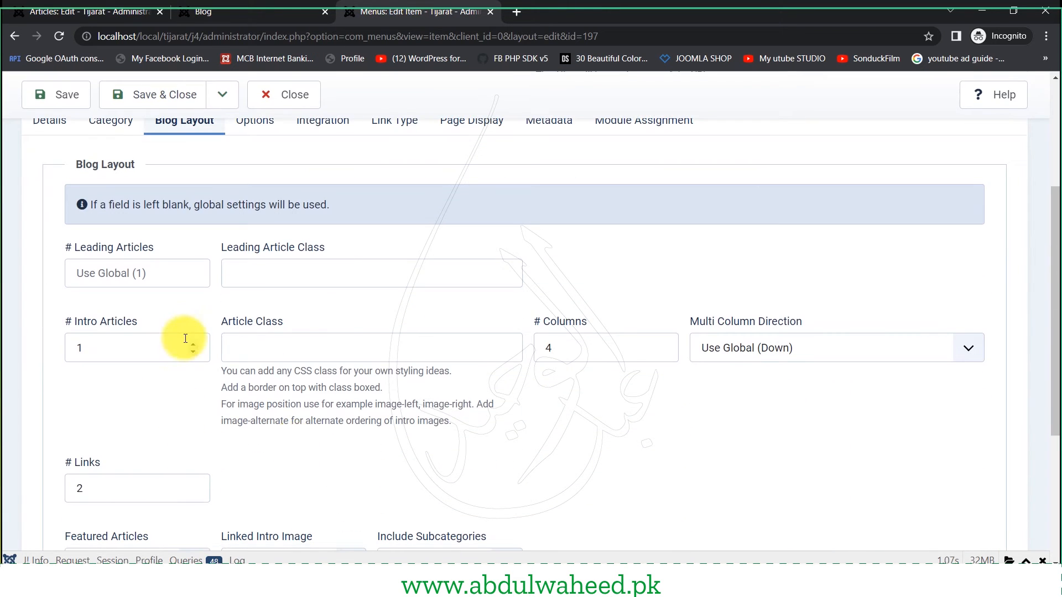
pyautogui.click(160, 349)
pyautogui.press('BackSpace')
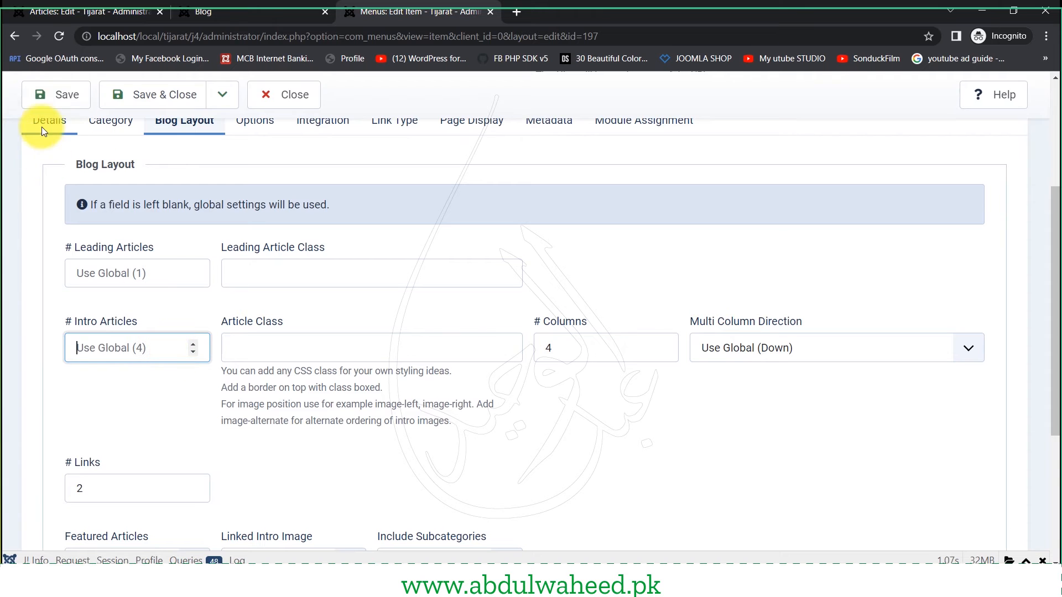
pyautogui.click(44, 94)
pyautogui.click(280, 12)
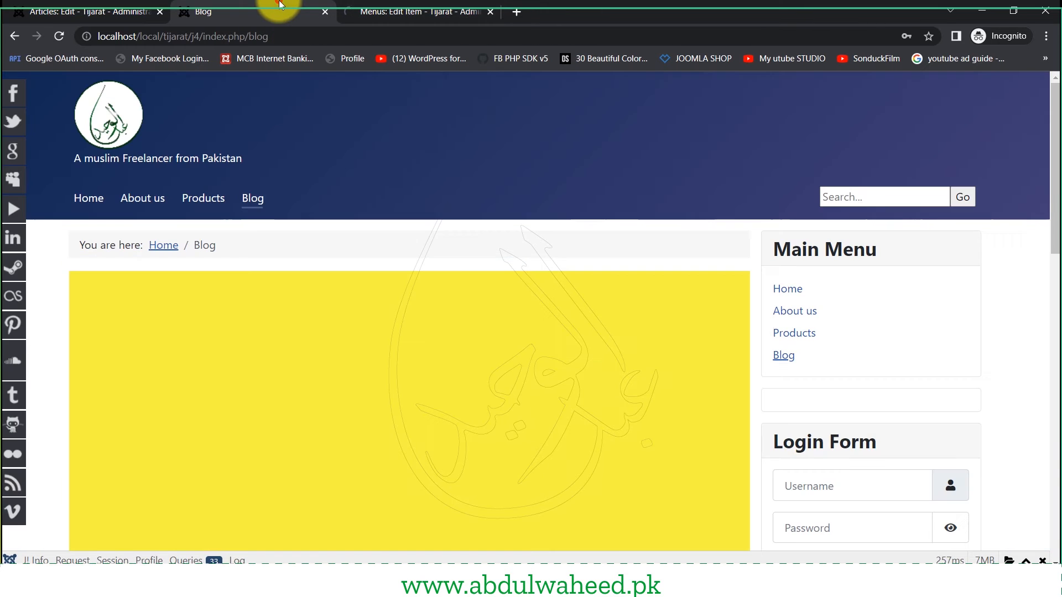
# - Set the Blog menu item's # Columns to 3 and save it
pyautogui.click(426, 11)
pyautogui.scroll(-3, 551, 425)
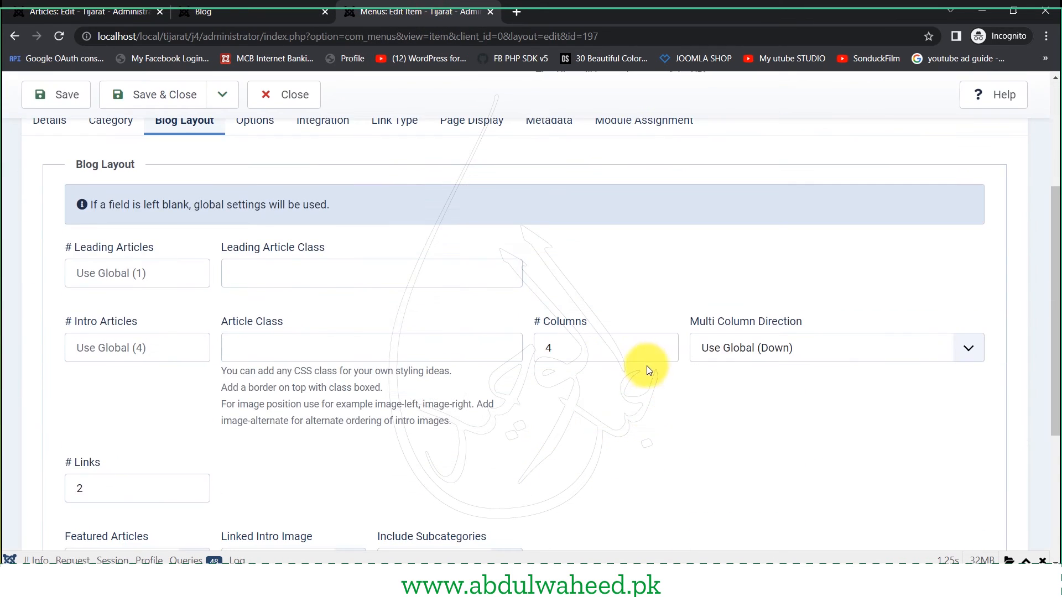
pyautogui.click(662, 353)
pyautogui.click(662, 353)
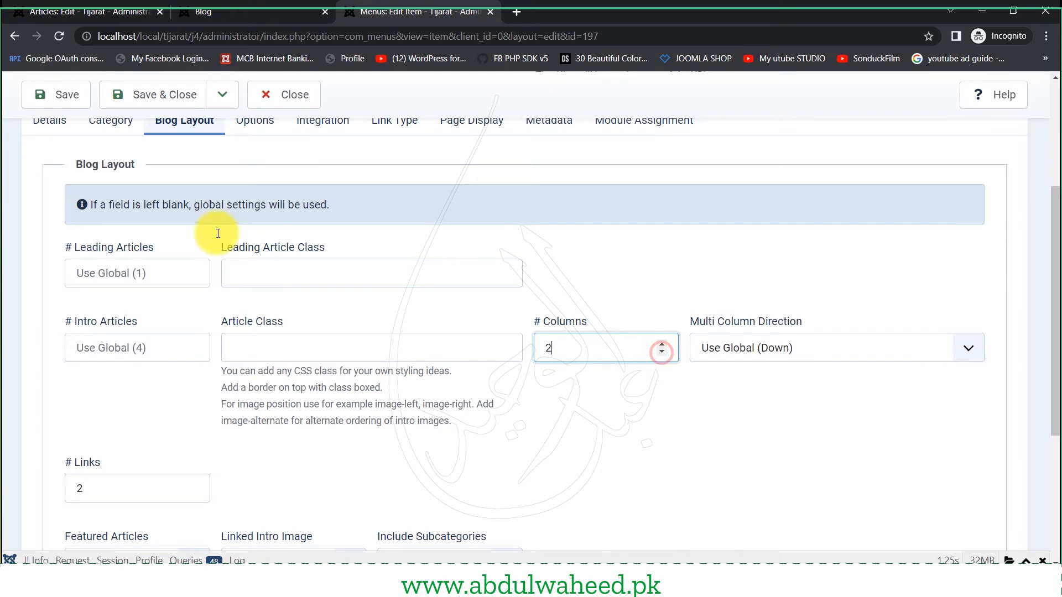
pyautogui.click(660, 343)
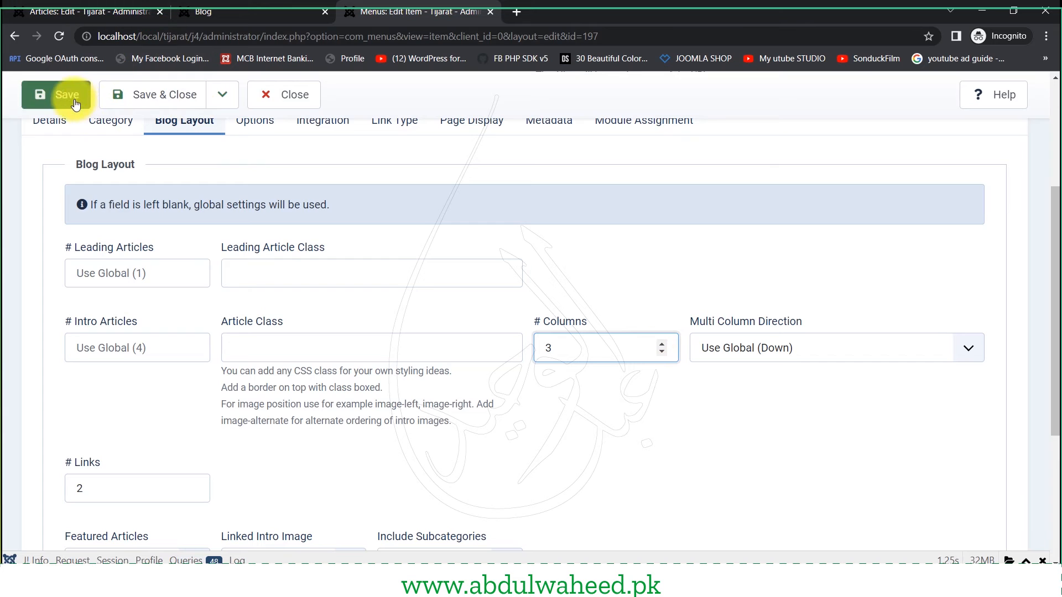
pyautogui.click(55, 94)
# - Review the columned blog page, highlighting the full-width Lorem Ipsum paragraph
pyautogui.click(199, 12)
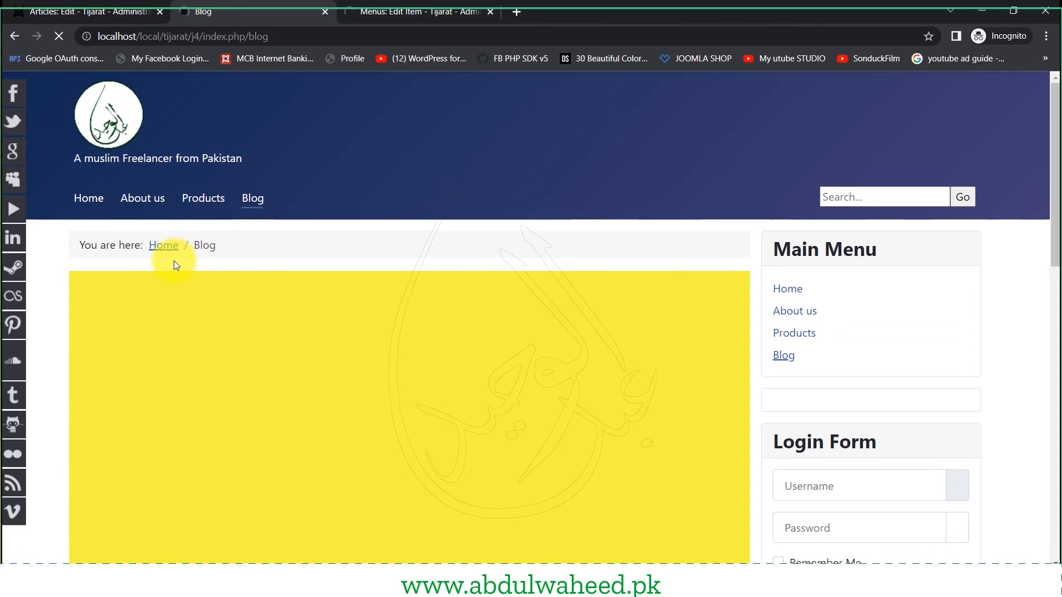
pyautogui.scroll(-10, 174, 260)
pyautogui.scroll(-4, 173, 263)
pyautogui.scroll(5, 176, 261)
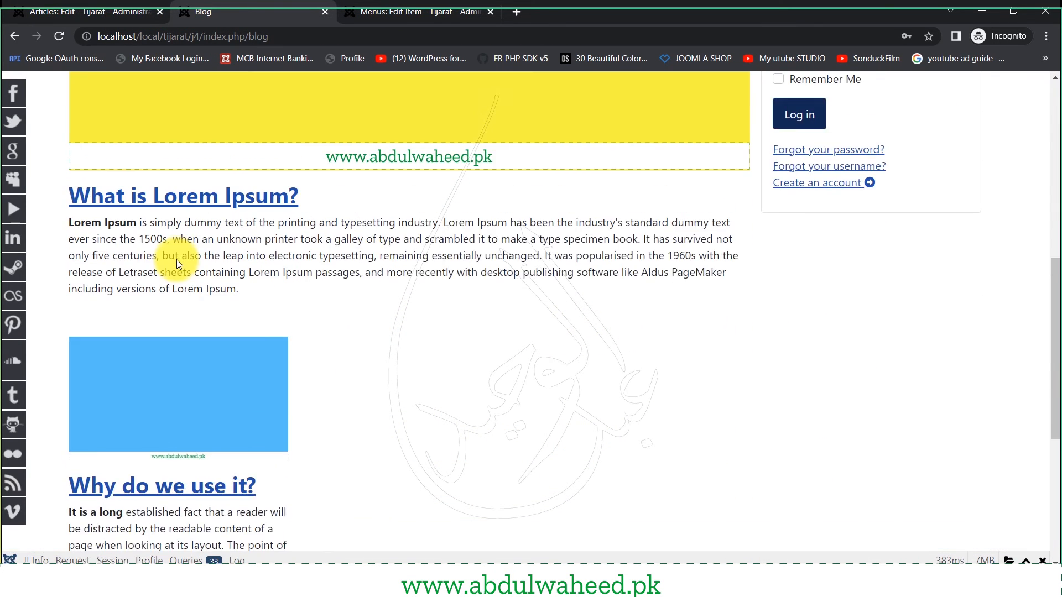
pyautogui.scroll(-3, 177, 260)
pyautogui.scroll(8, 177, 263)
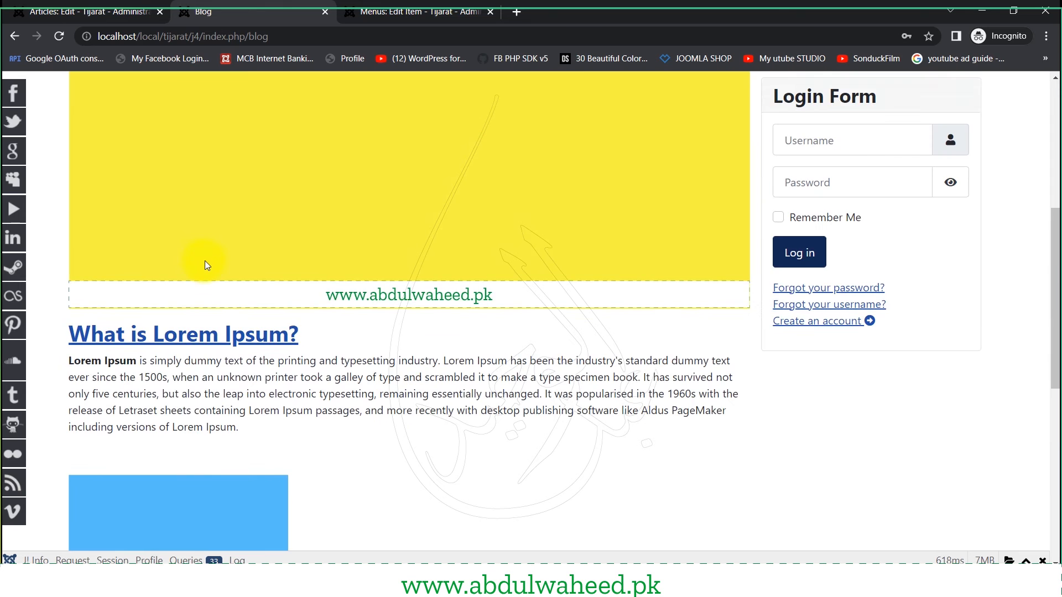
pyautogui.scroll(-4, 334, 142)
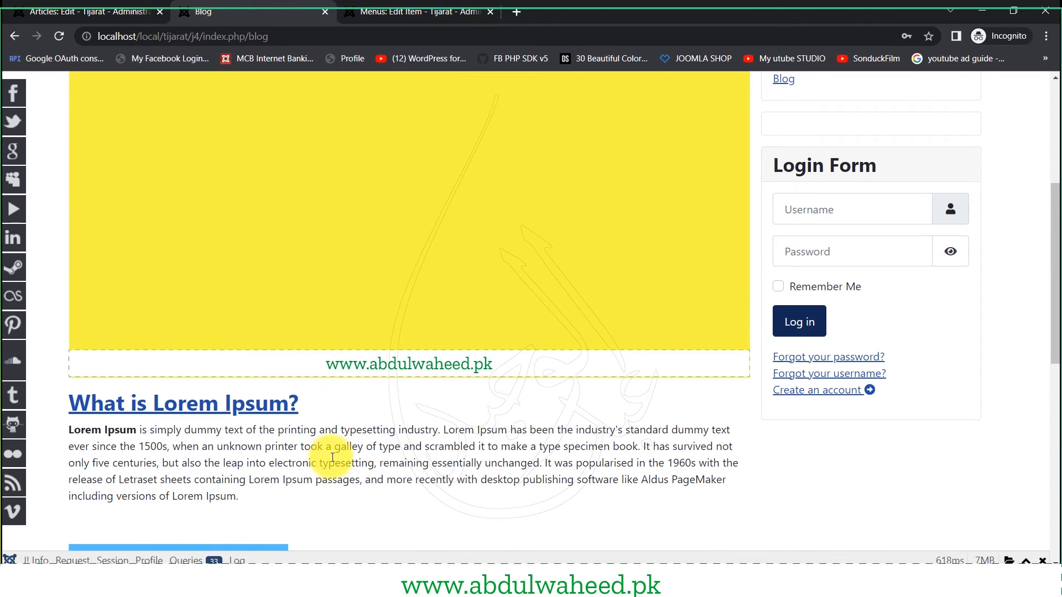
pyautogui.moveTo(333, 430); pyautogui.dragTo(385, 498)
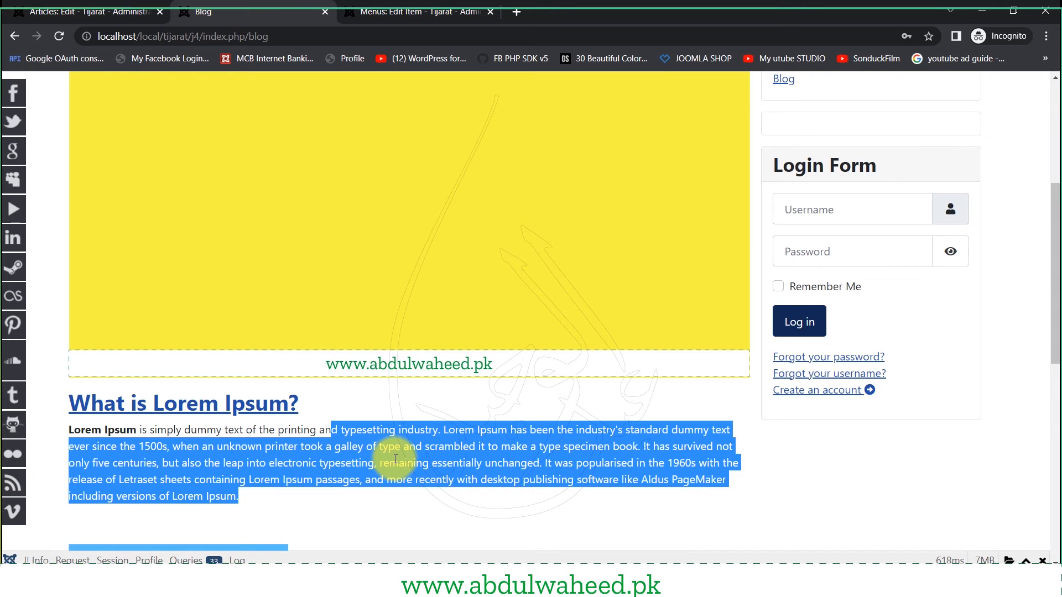
pyautogui.click(387, 12)
pyautogui.scroll(-3, 112, 331)
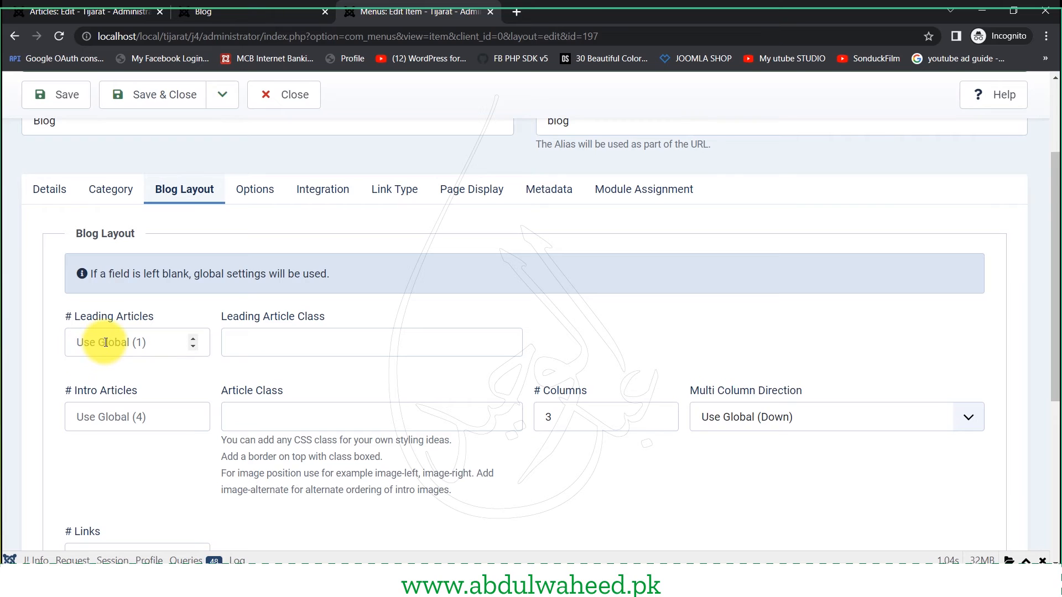
# - Set # Leading Articles to 0, save, and reload the blog page to check it
pyautogui.click(105, 343)
pyautogui.write('0')
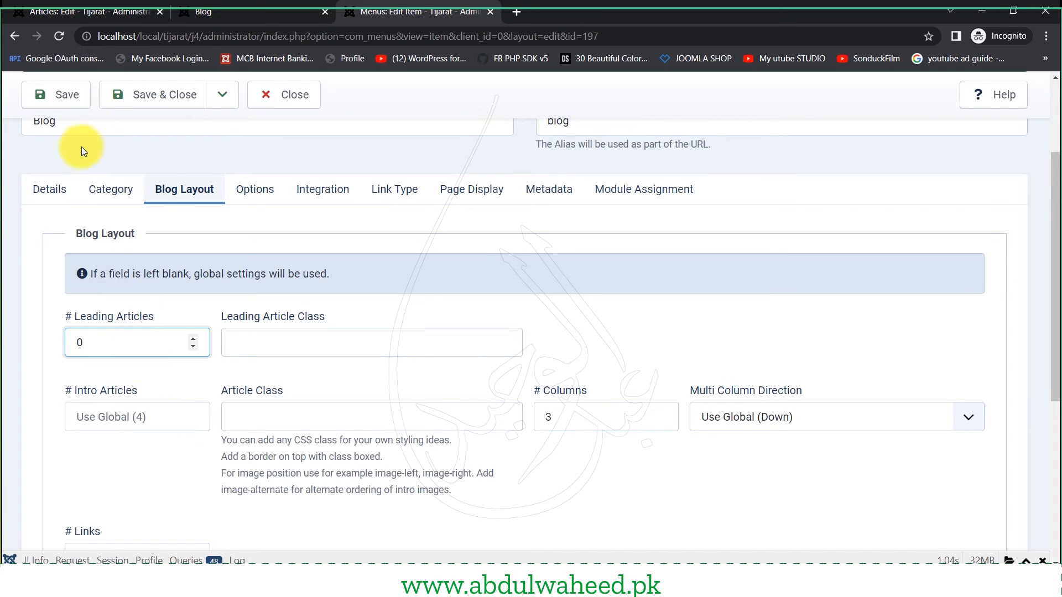
pyautogui.click(61, 95)
pyautogui.click(248, 7)
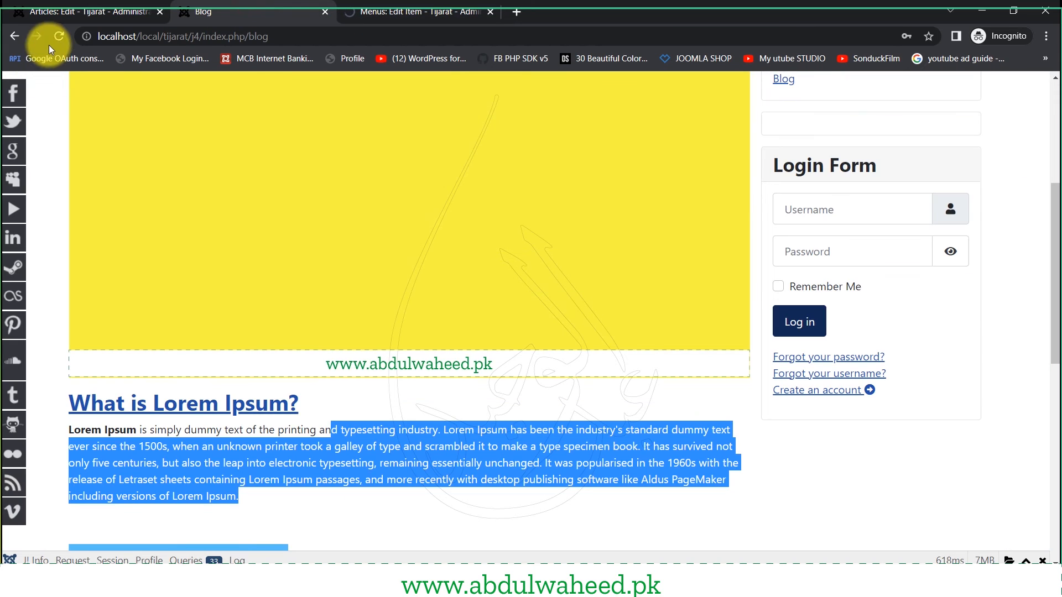
pyautogui.click(59, 37)
pyautogui.scroll(-2, 247, 321)
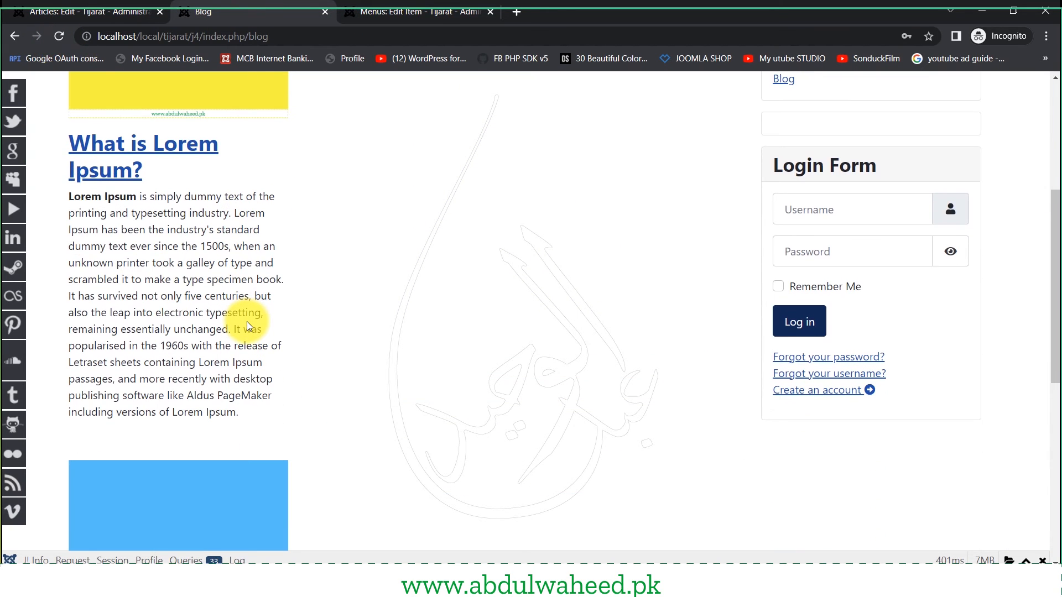
pyautogui.scroll(1, 249, 322)
pyautogui.scroll(4, 249, 322)
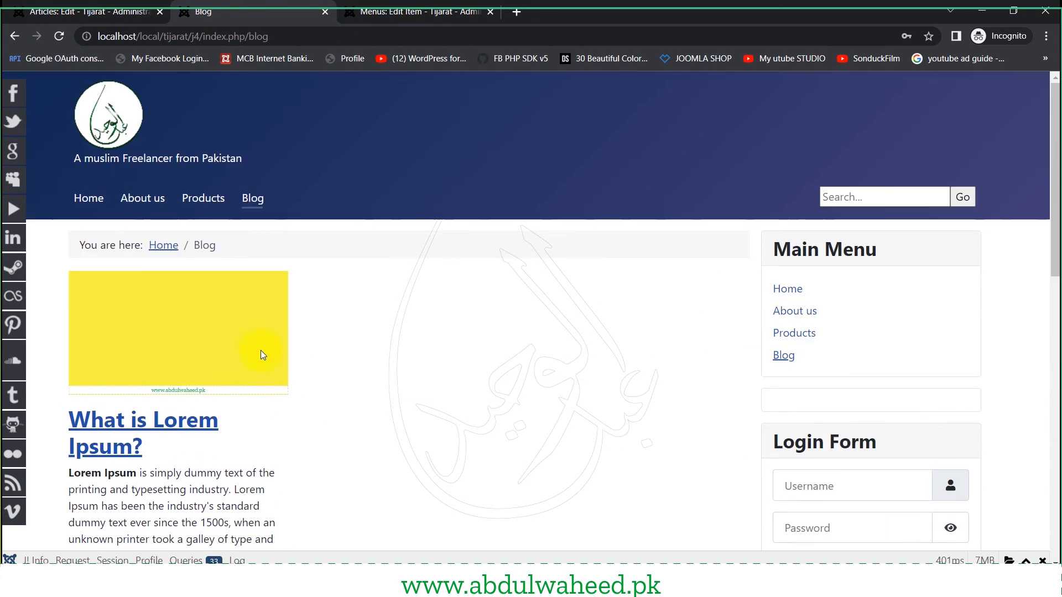
# - Set # Intro Articles to 4, save, preview the blog, and return to the article editor
pyautogui.click(412, 11)
pyautogui.scroll(-2, 111, 385)
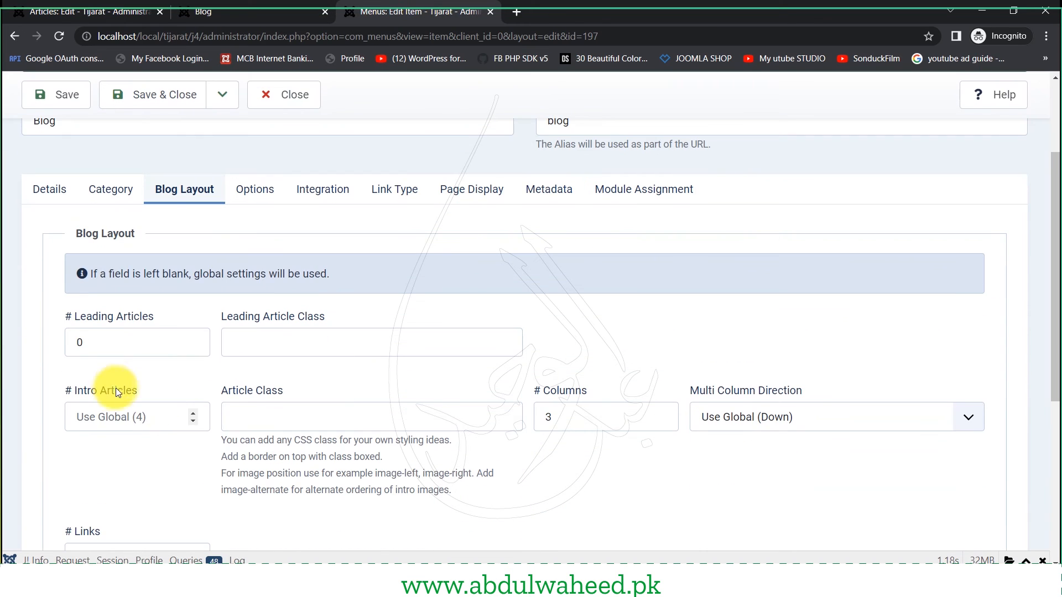
pyautogui.click(150, 420)
pyautogui.write('0')
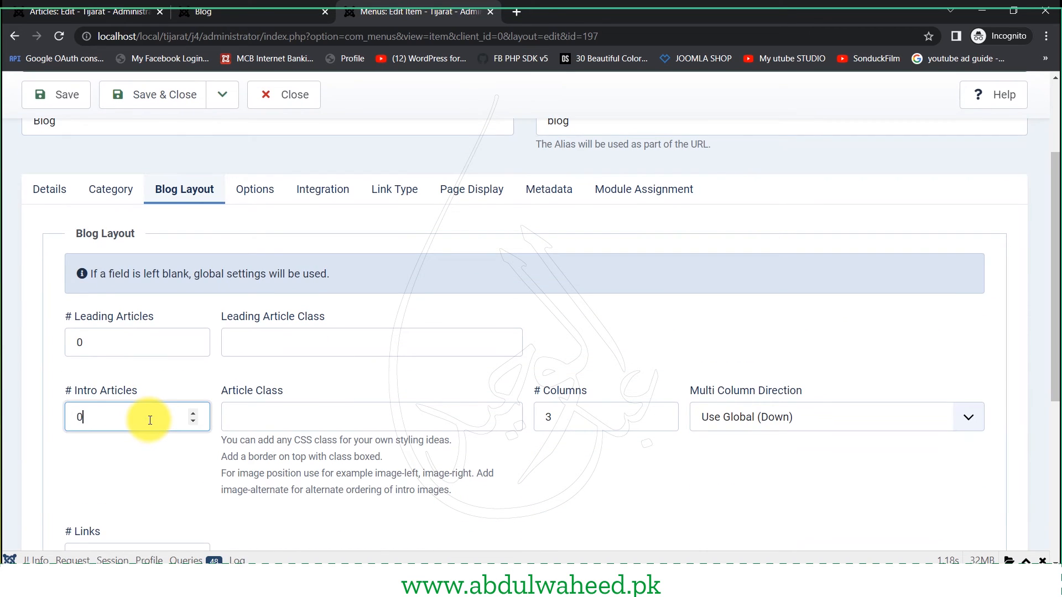
pyautogui.press('BackSpace')
pyautogui.write('4')
pyautogui.click(51, 99)
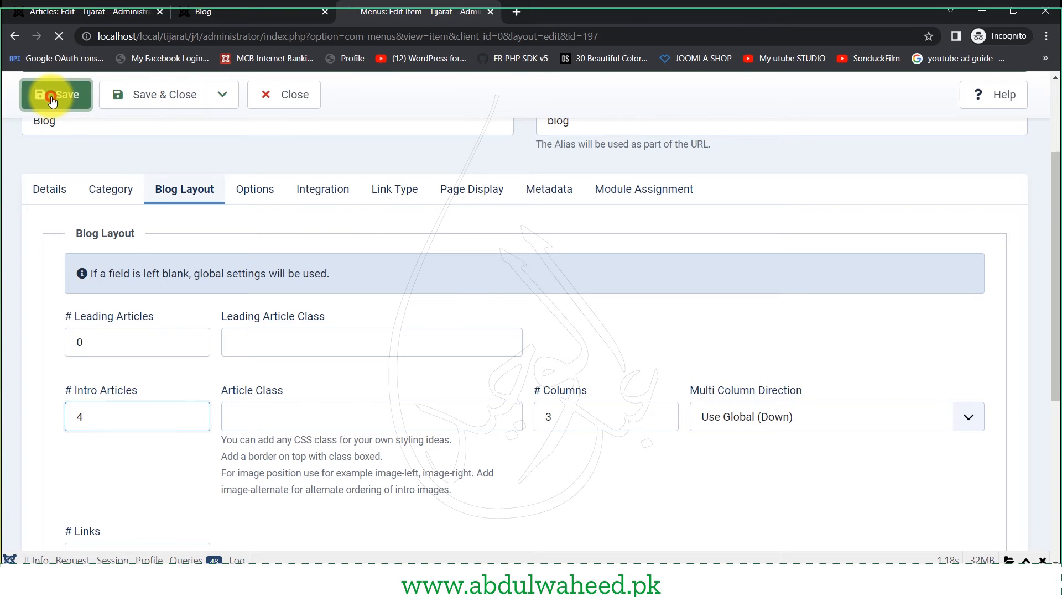
pyautogui.click(216, 13)
pyautogui.click(60, 36)
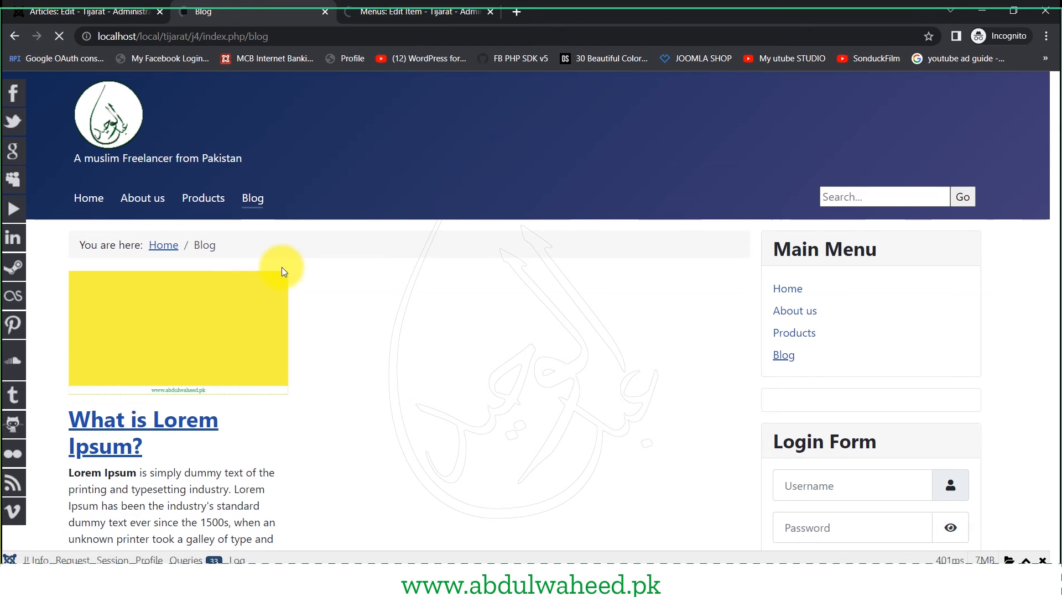
pyautogui.scroll(-10, 286, 299)
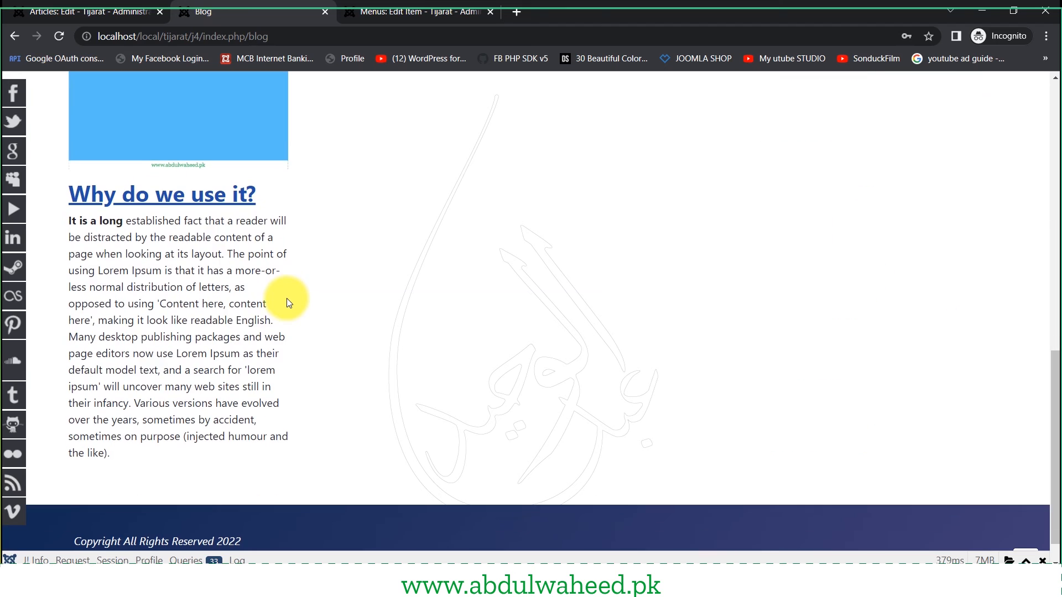
pyautogui.scroll(10, 286, 297)
pyautogui.click(77, 5)
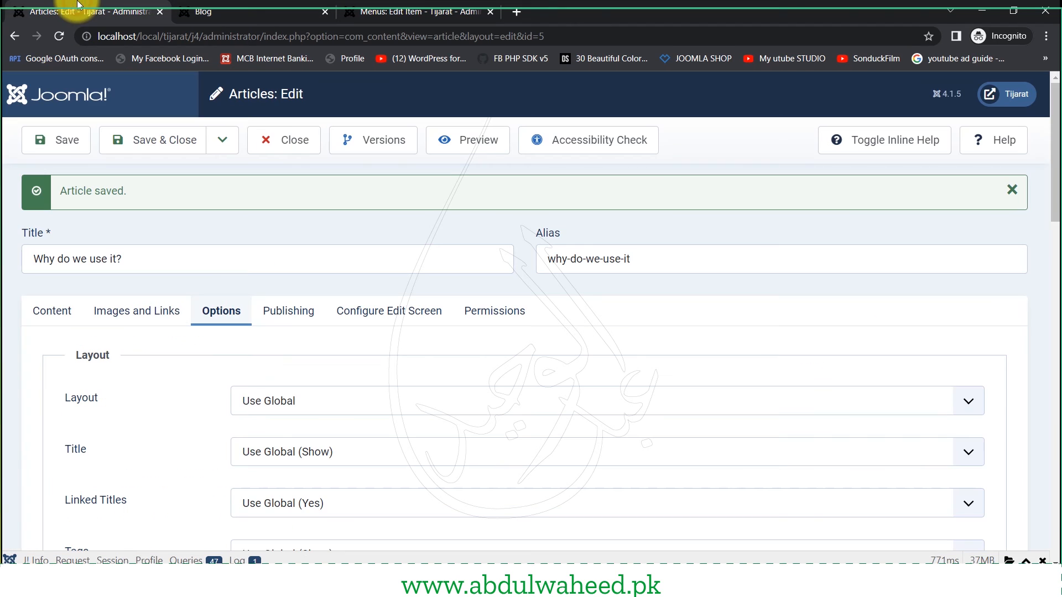
# - Save the 'Why do we use it?' article as a copy using Save as Copy
pyautogui.click(49, 310)
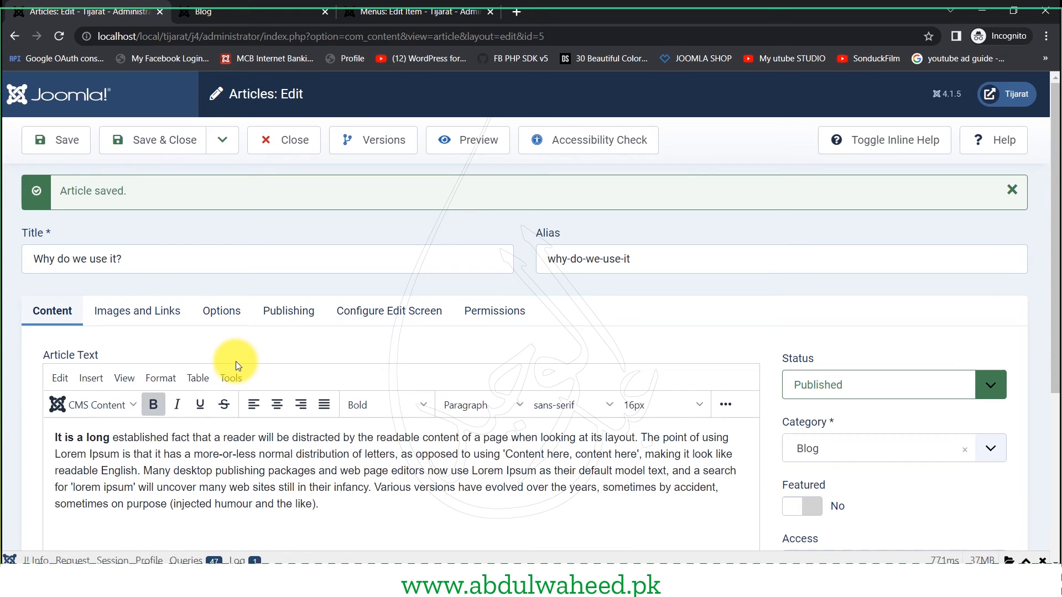
pyautogui.scroll(-3, 237, 361)
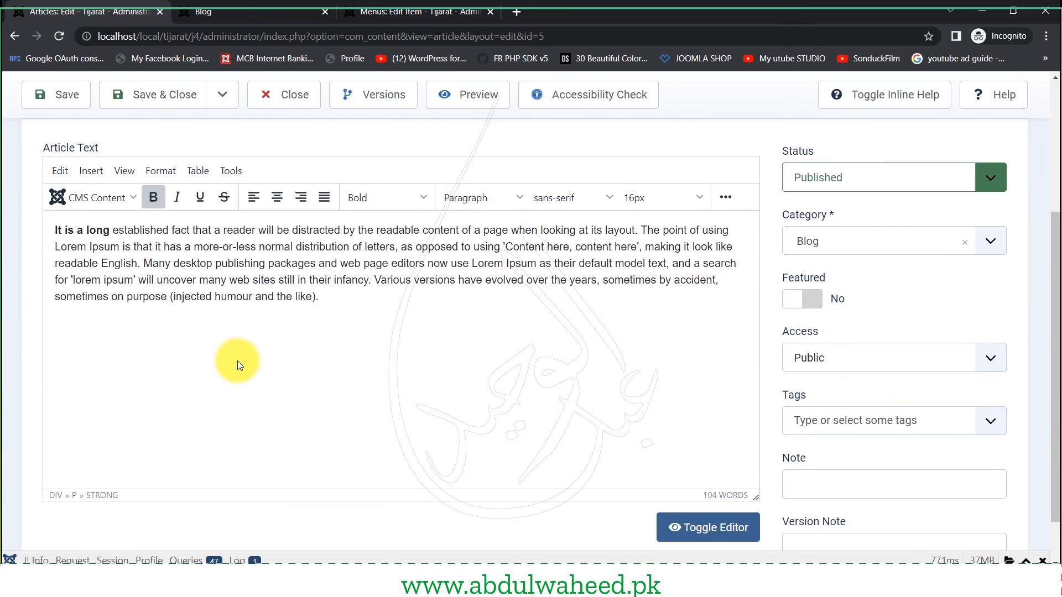
pyautogui.scroll(3, 237, 361)
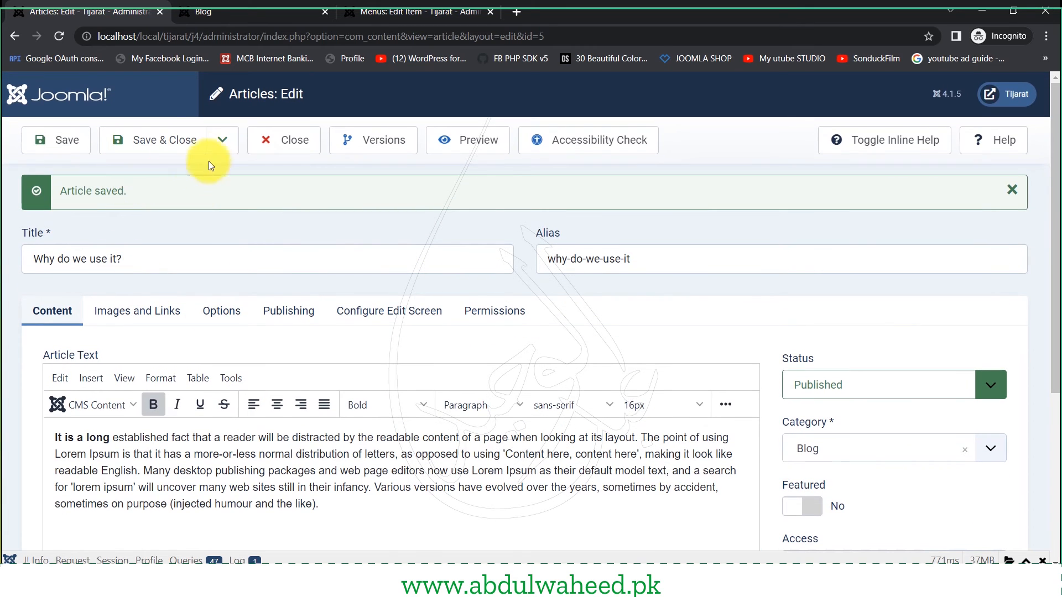
pyautogui.click(221, 142)
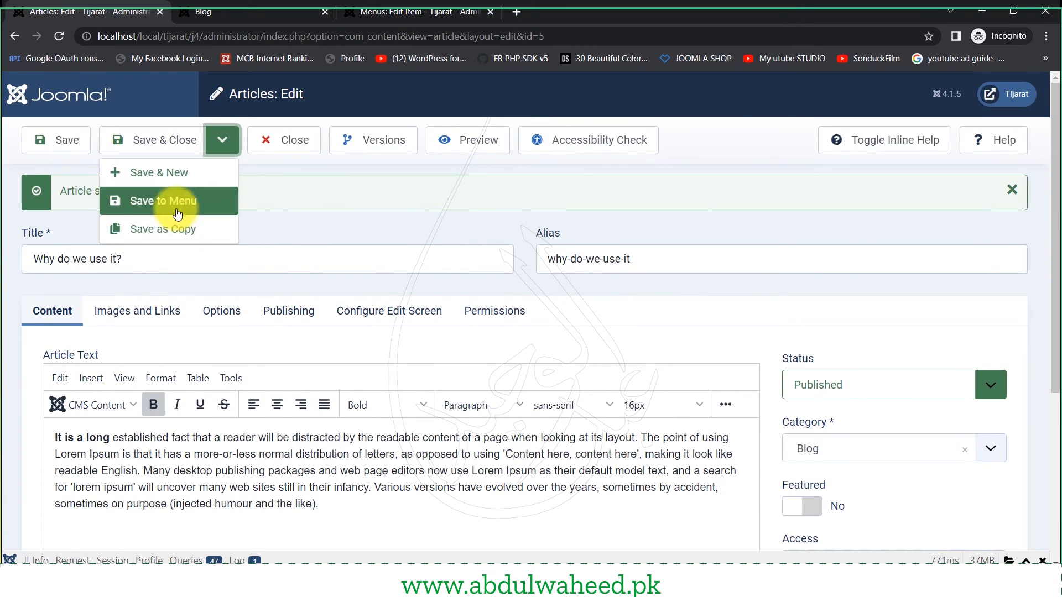
pyautogui.click(178, 236)
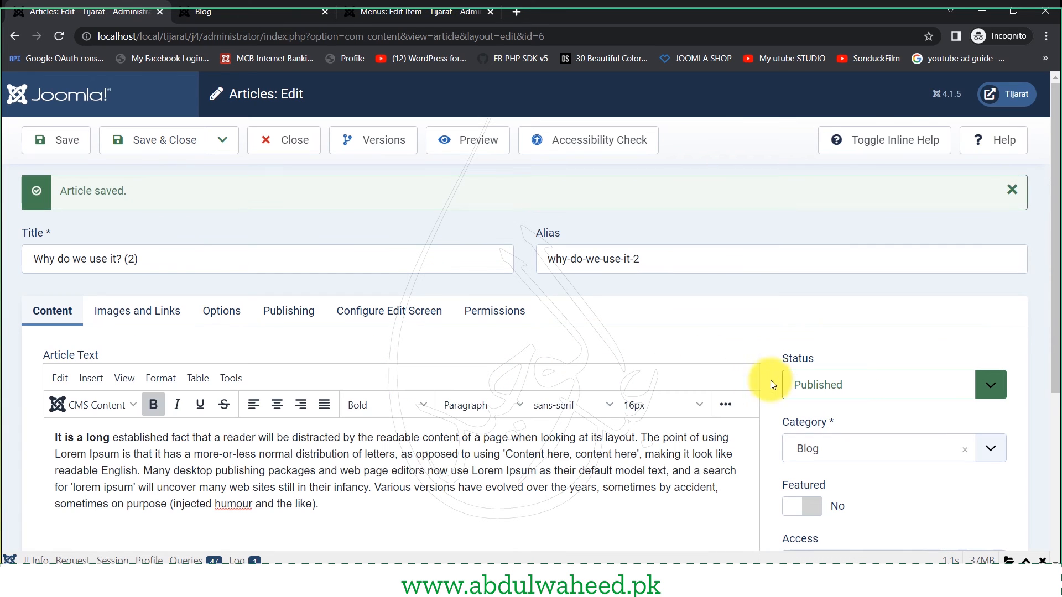
# - Reload the front-end blog page to confirm 'Why do we use it? (2)' appears
pyautogui.click(398, 11)
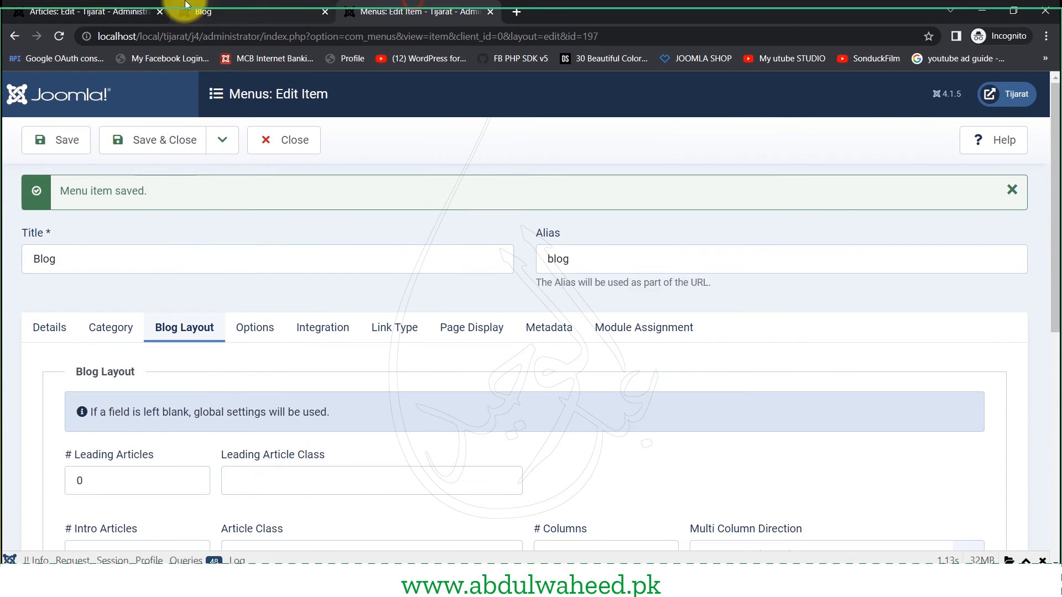
pyautogui.click(192, 6)
pyautogui.press('F5')
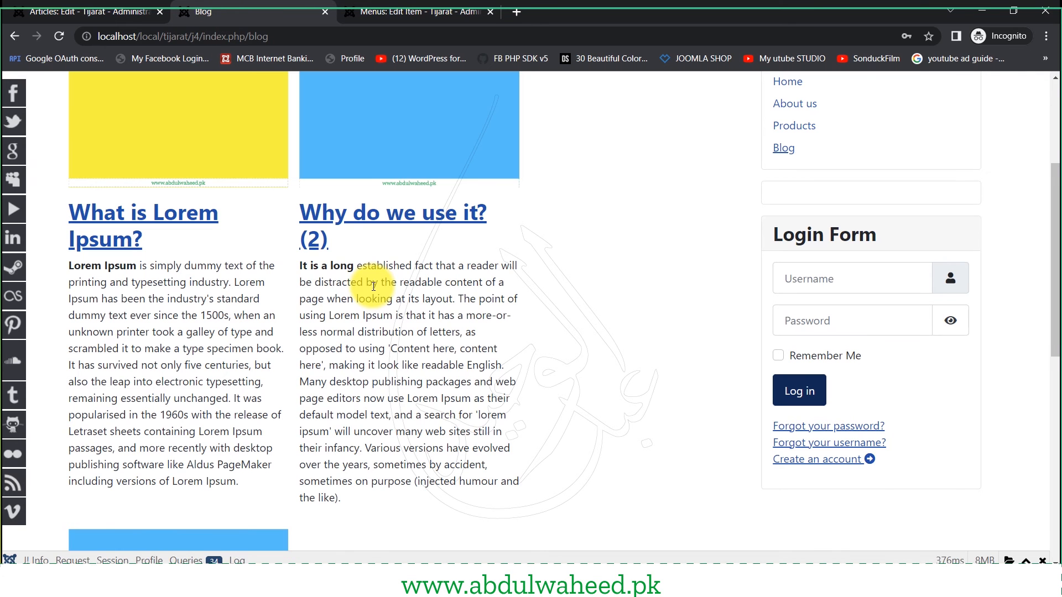
pyautogui.scroll(4, 248, 320)
pyautogui.scroll(-8, 300, 344)
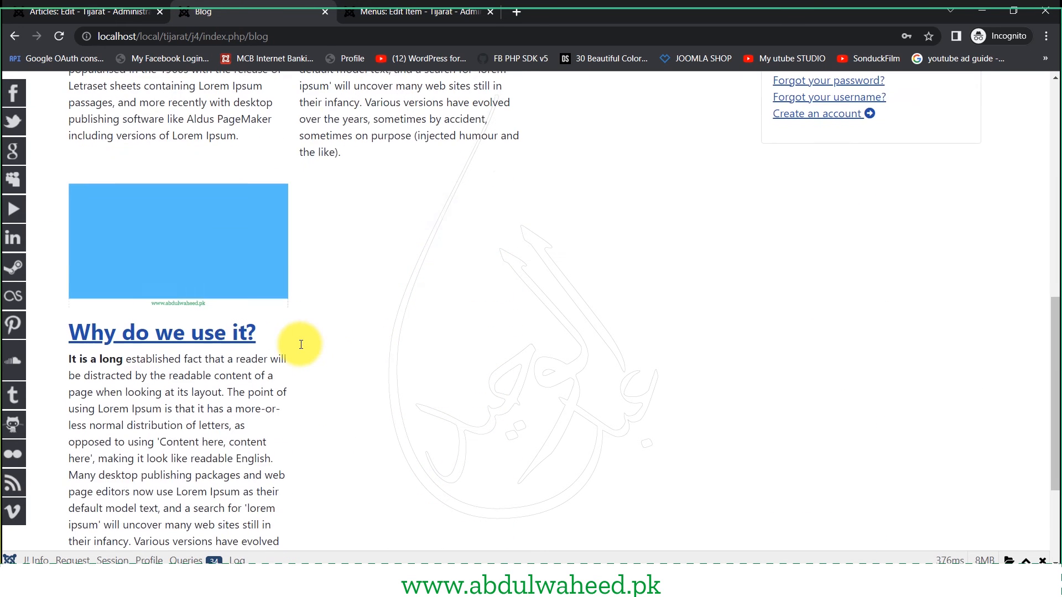
pyautogui.scroll(5, 300, 347)
pyautogui.scroll(4, 297, 351)
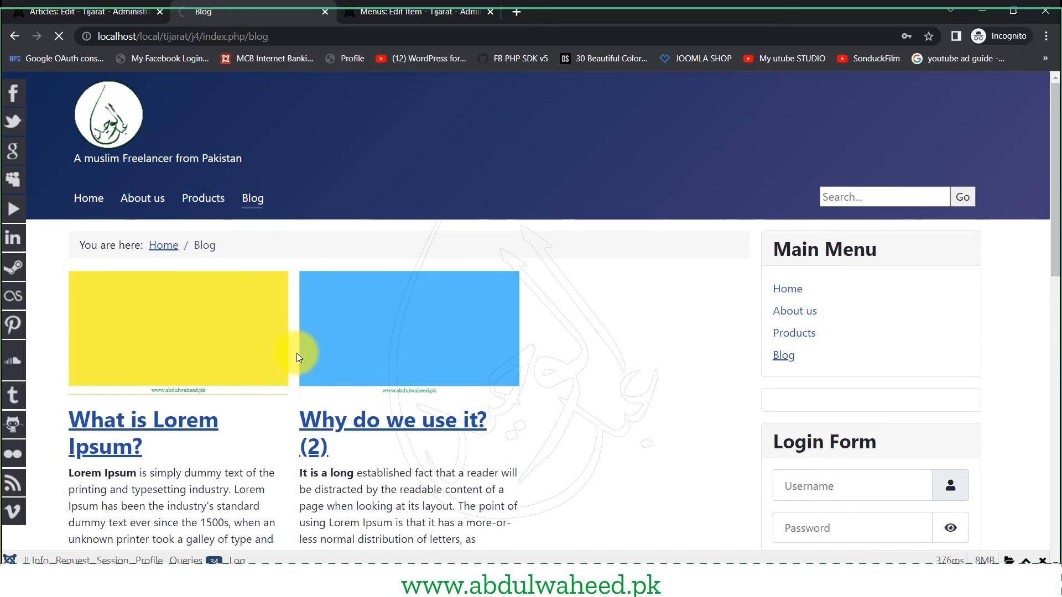
pyautogui.scroll(-3, 406, 436)
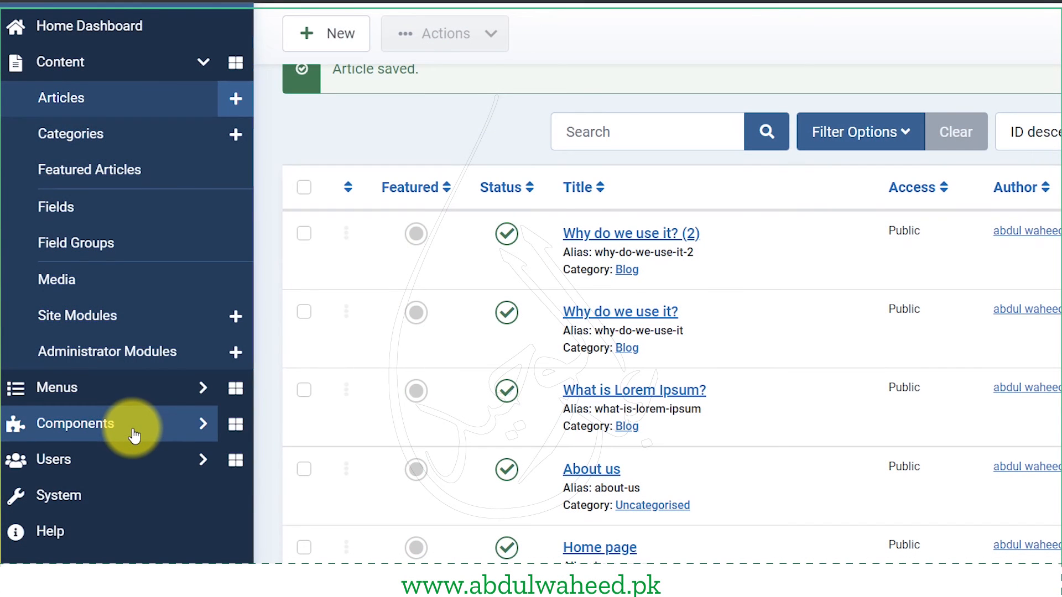
# - Browse Components > Contacts to the empty Contacts list and start adding the first contact
pyautogui.click(134, 435)
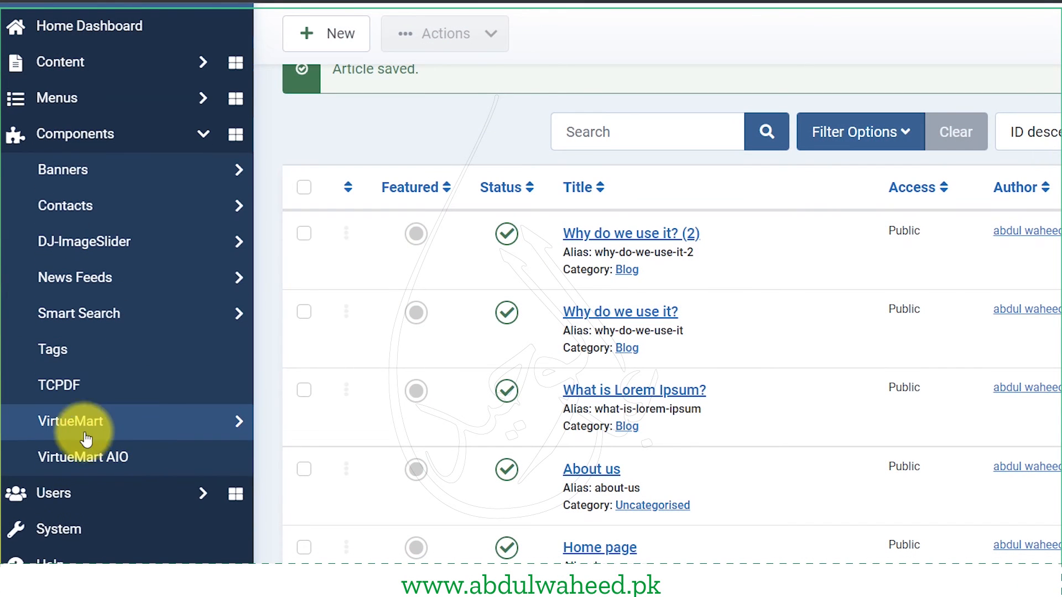
pyautogui.click(99, 212)
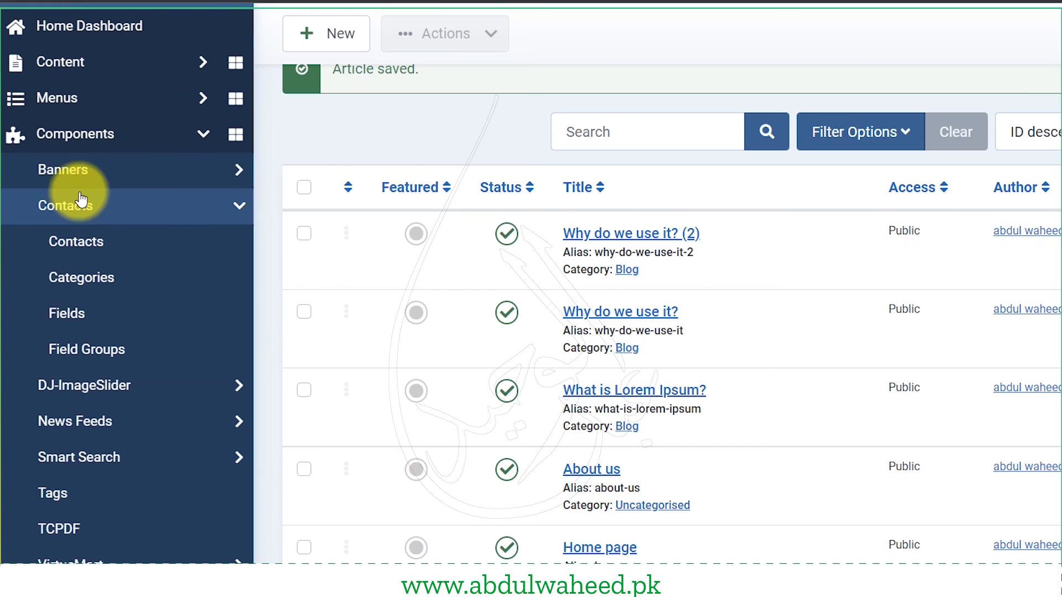
pyautogui.click(74, 285)
pyautogui.moveTo(441, 261)
pyautogui.mouseDown()
pyautogui.moveTo(535, 264)
pyautogui.moveTo(438, 267)
pyautogui.mouseUp()
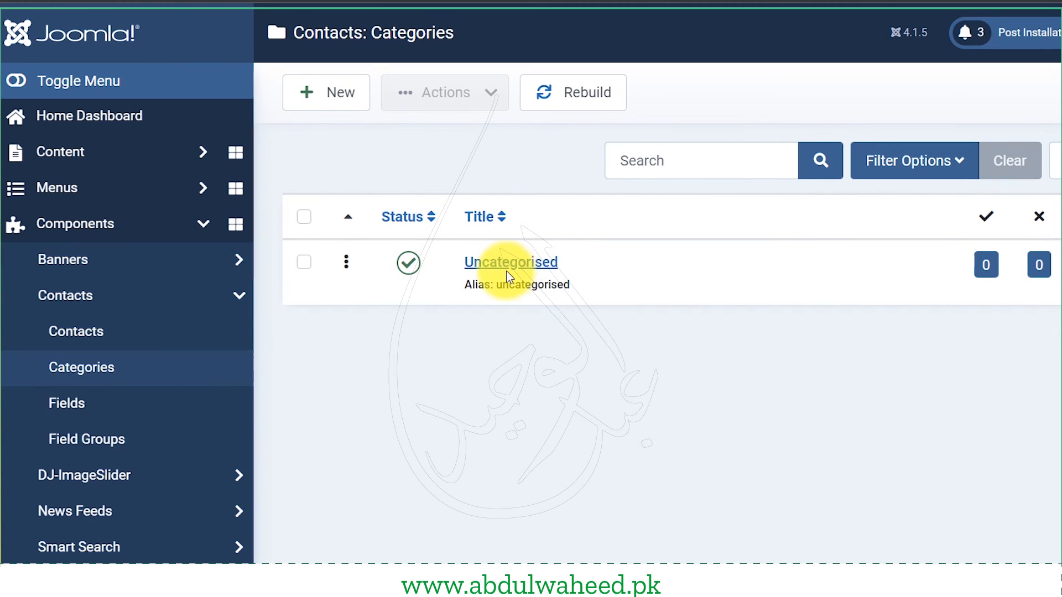
pyautogui.click(84, 341)
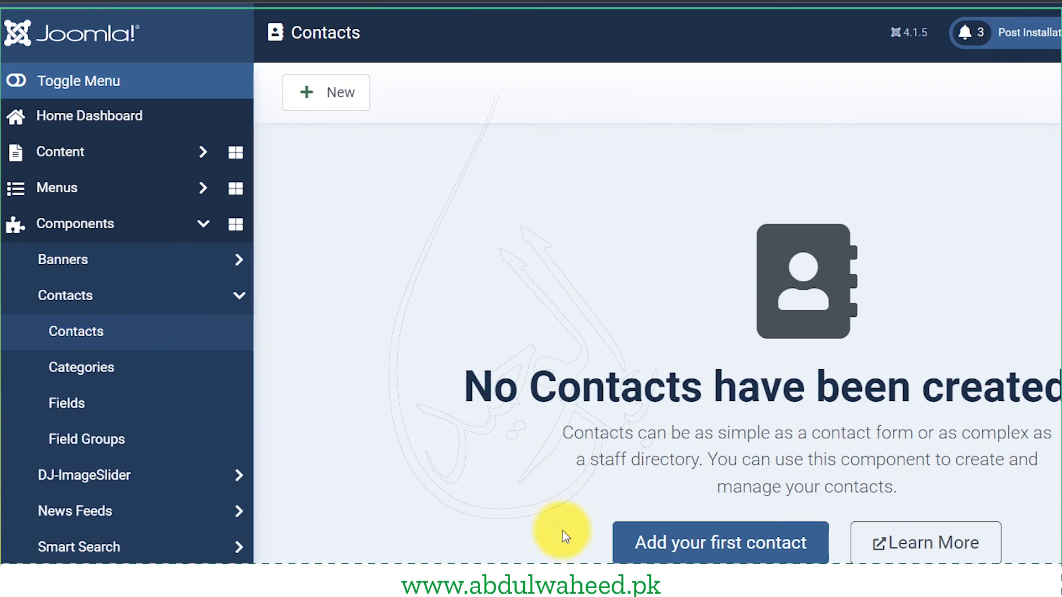
pyautogui.click(722, 560)
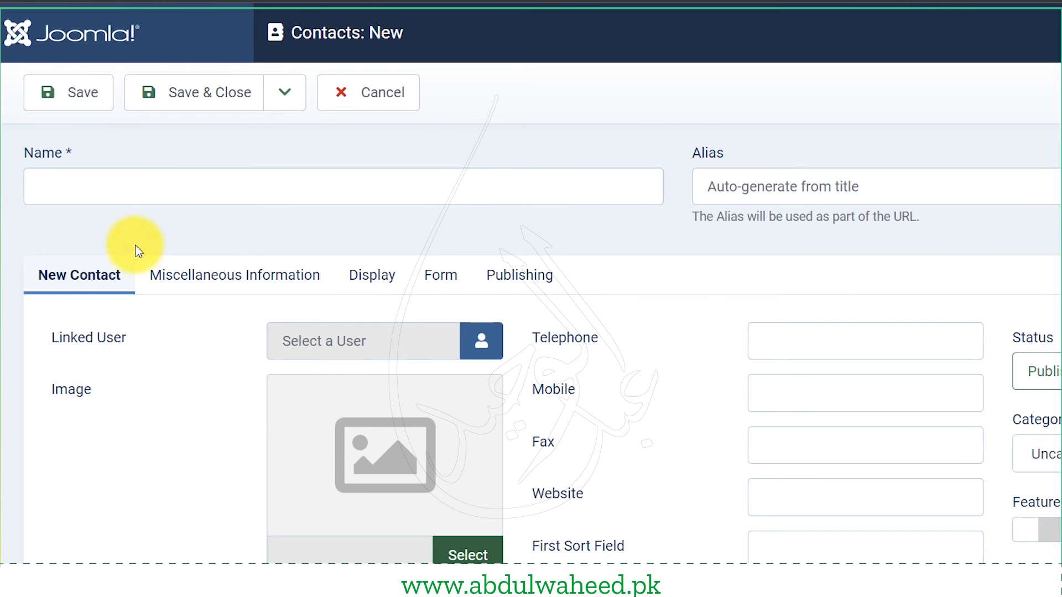
# - Name the contact 'Contact us', fill Telephone and Mobile with a saved number, and enter the website
pyautogui.click(216, 203)
pyautogui.write('Cont')
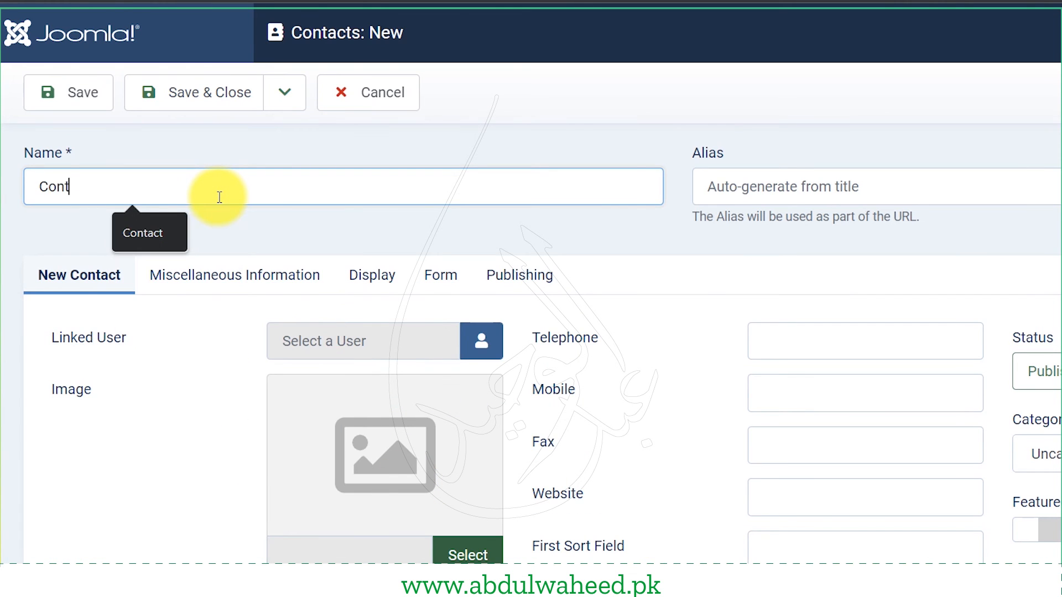
pyautogui.write('act us')
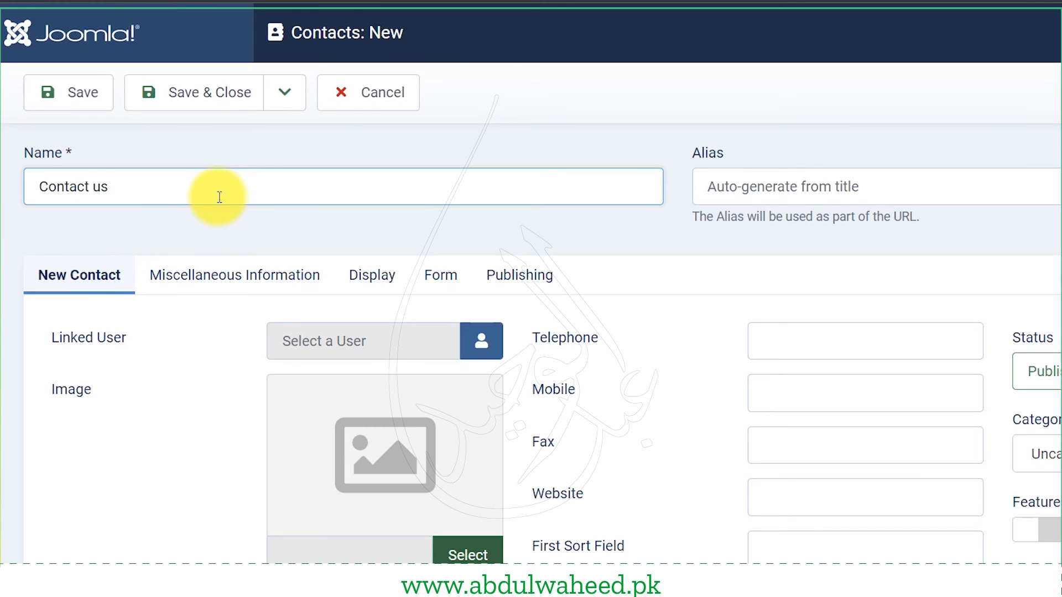
pyautogui.scroll(-2, 330, 320)
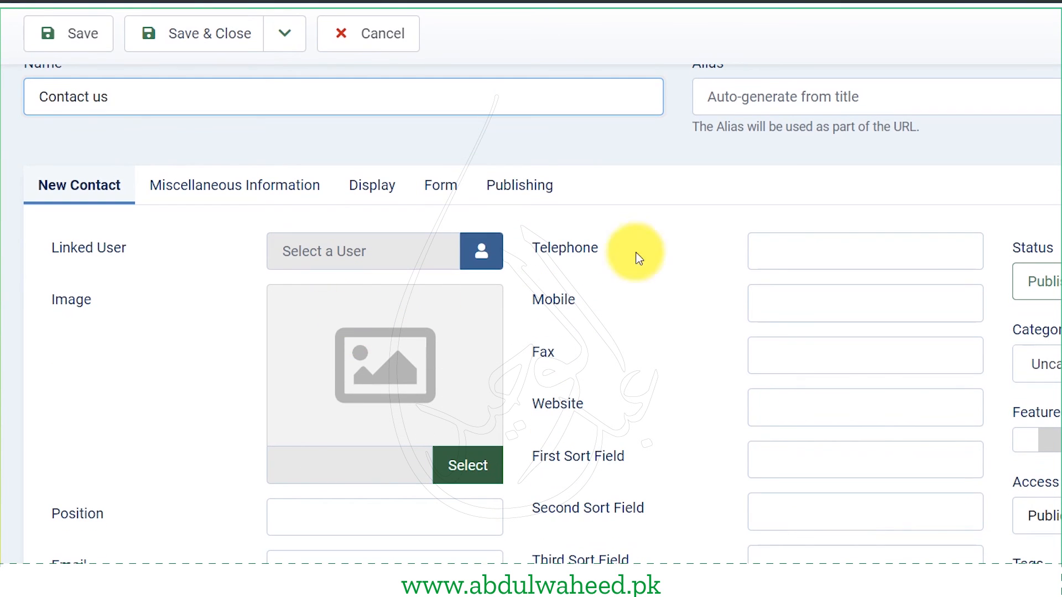
pyautogui.click(776, 252)
pyautogui.click(918, 304)
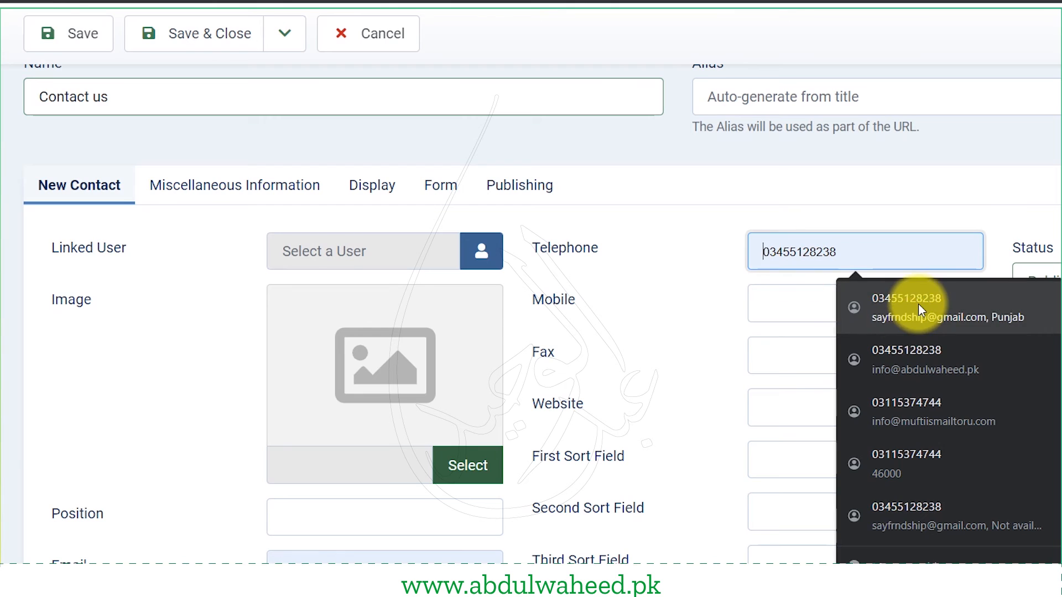
pyautogui.click(882, 303)
pyautogui.click(896, 356)
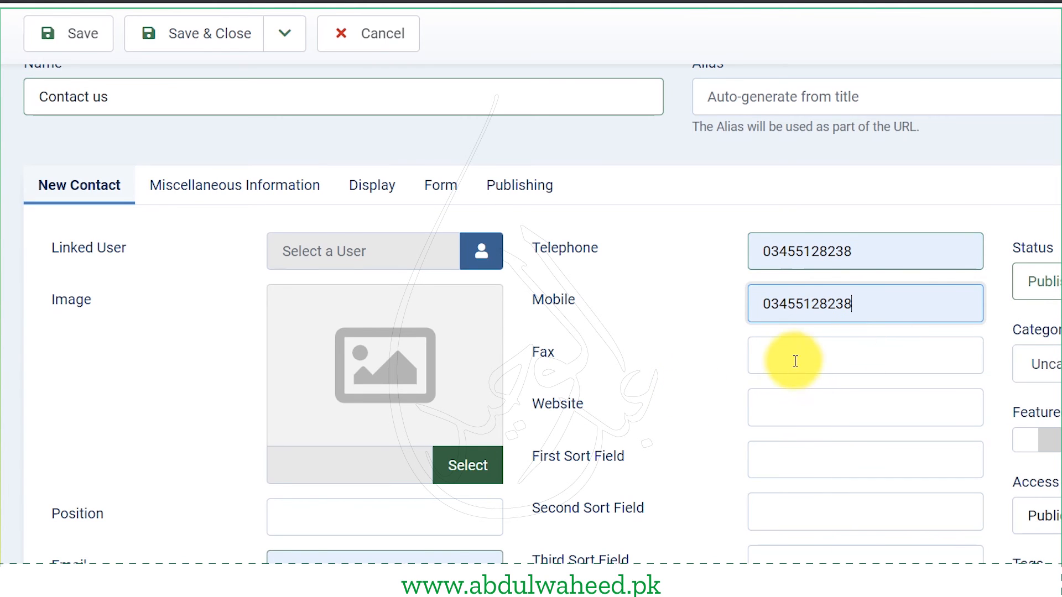
pyautogui.click(804, 396)
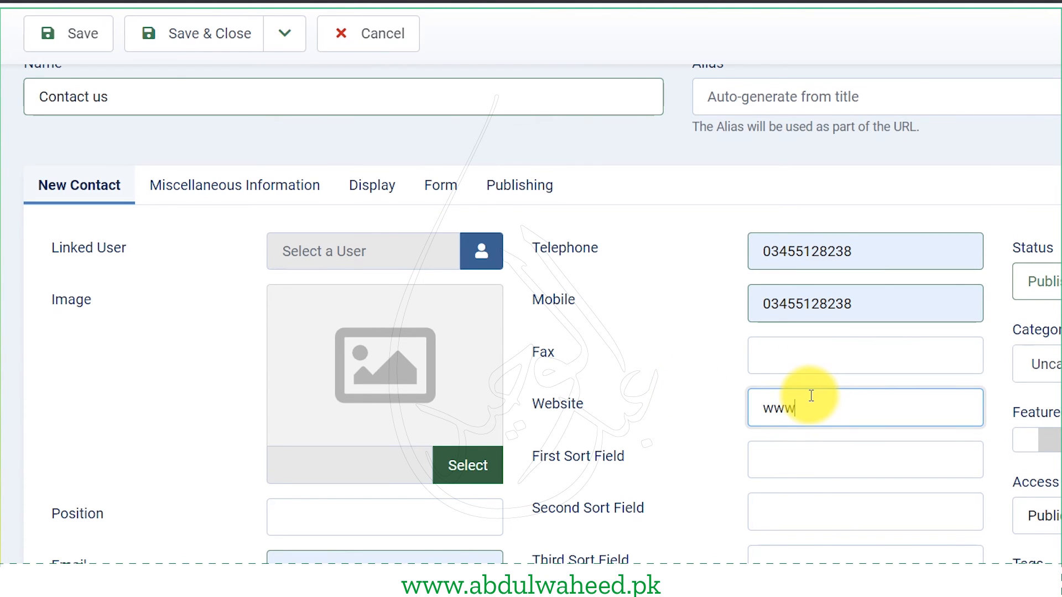
# - Set Position to CEO and change the Email to the site's info address
pyautogui.scroll(-3, 865, 407)
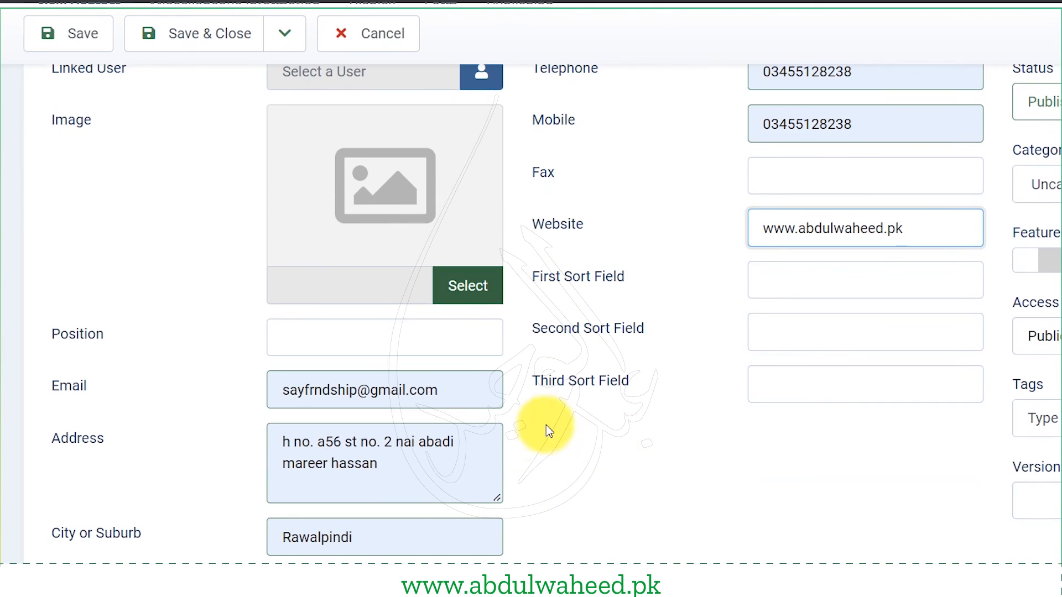
pyautogui.click(390, 337)
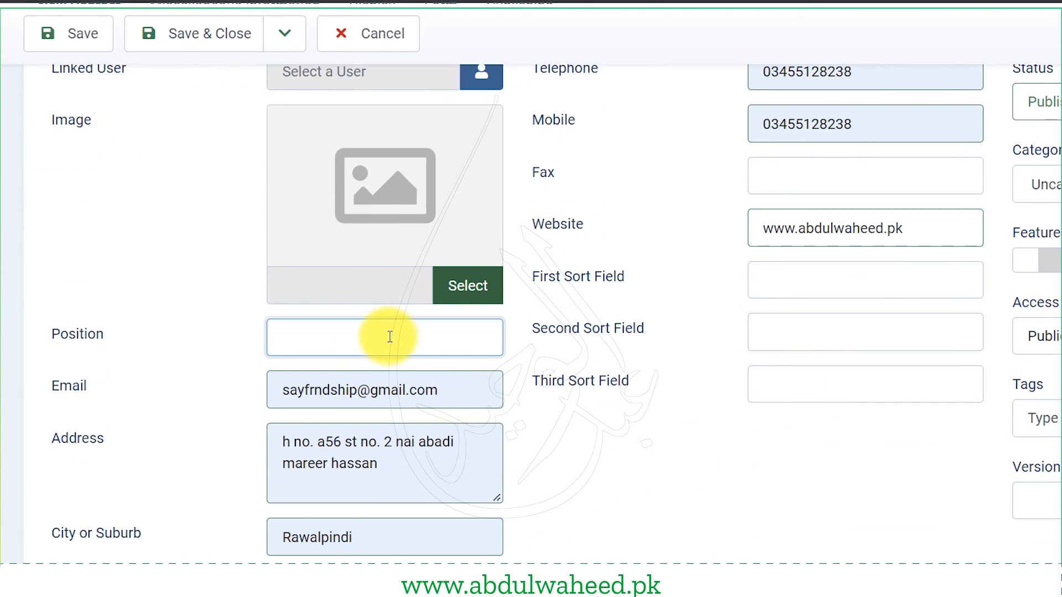
pyautogui.write('CEO')
pyautogui.press('Tab')
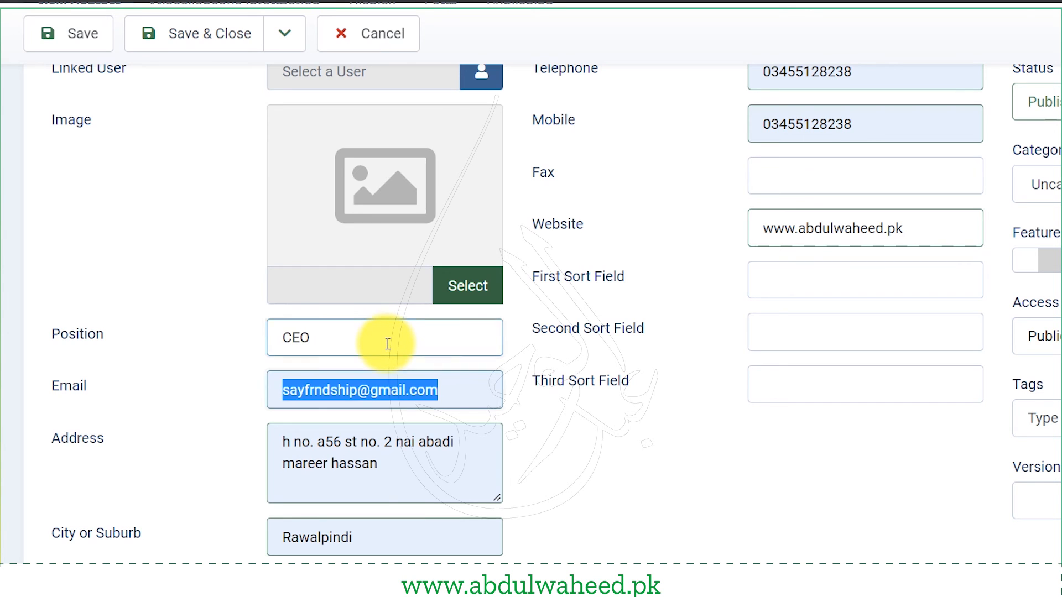
pyautogui.press('Home')
pyautogui.hotkey('ctrl', 'shift', 'Right')
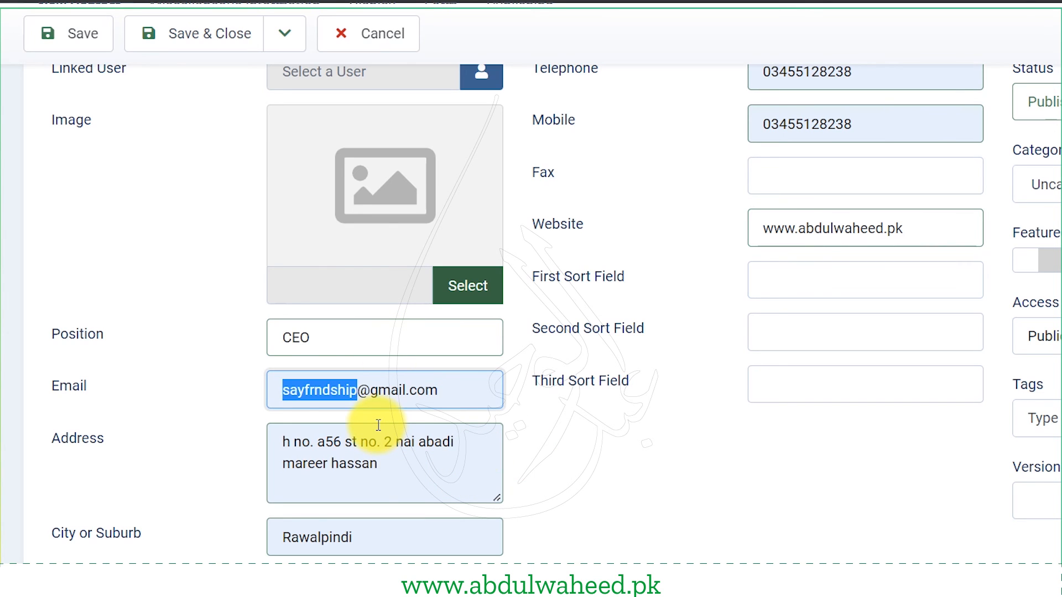
pyautogui.press('Right')
pyautogui.hotkey('ctrl', 'shift', 'Right')
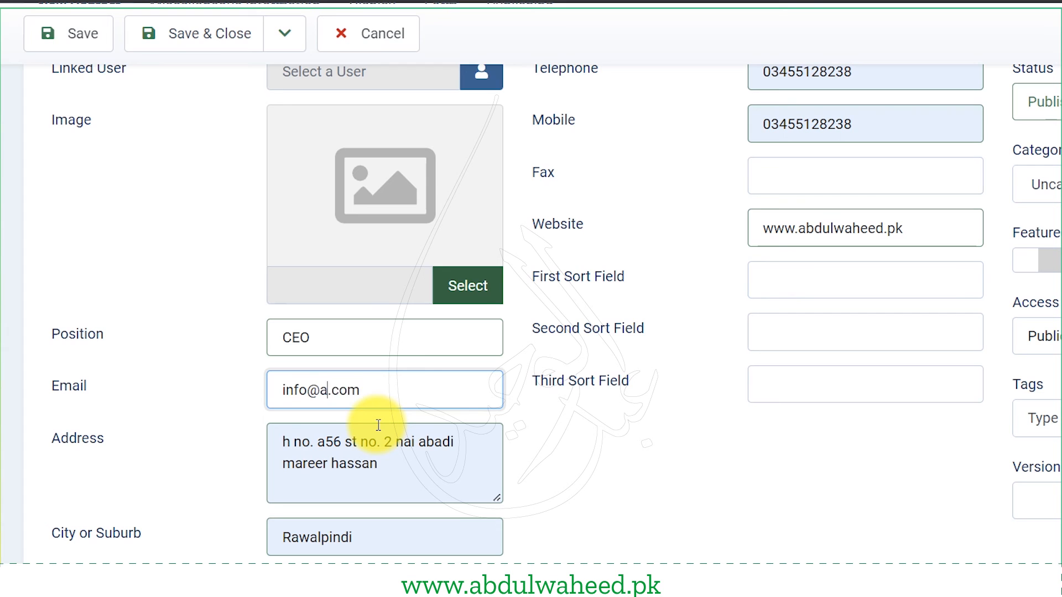
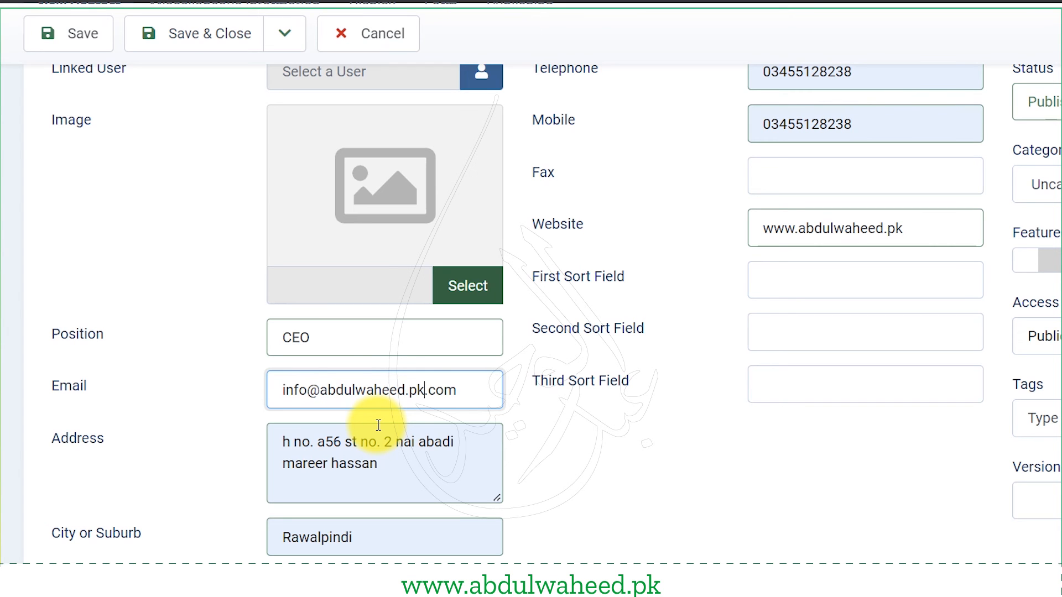
pyautogui.press('Delete')
pyautogui.press('Delete')
pyautogui.press('Delete')
pyautogui.press('Delete')
# - Add Miscellaneous Information 'You can also contact me on FACEBOOK' and save & close the contact
pyautogui.scroll(-3, 240, 388)
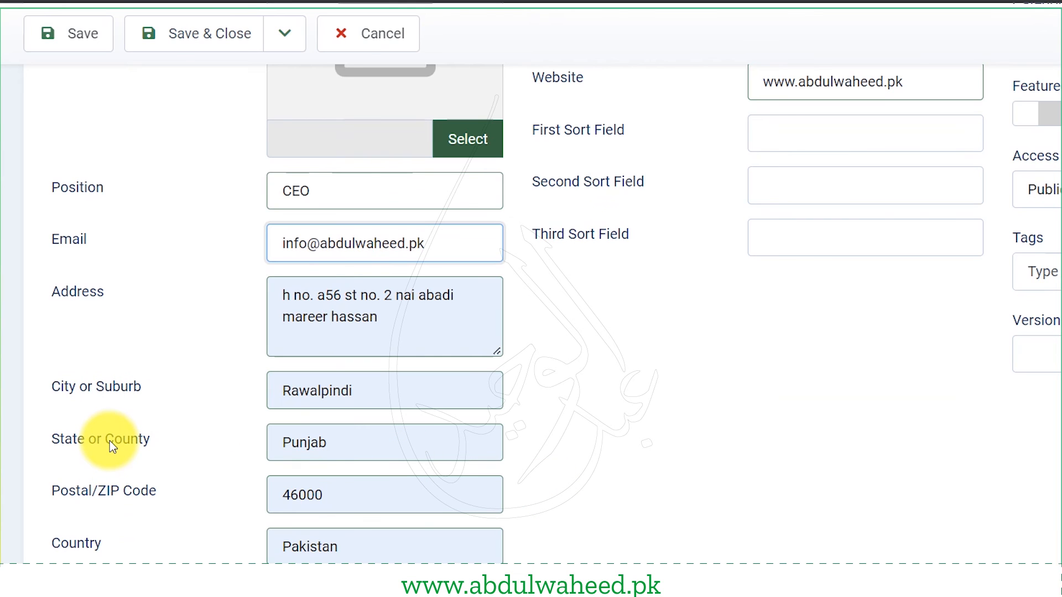
pyautogui.scroll(7, 213, 552)
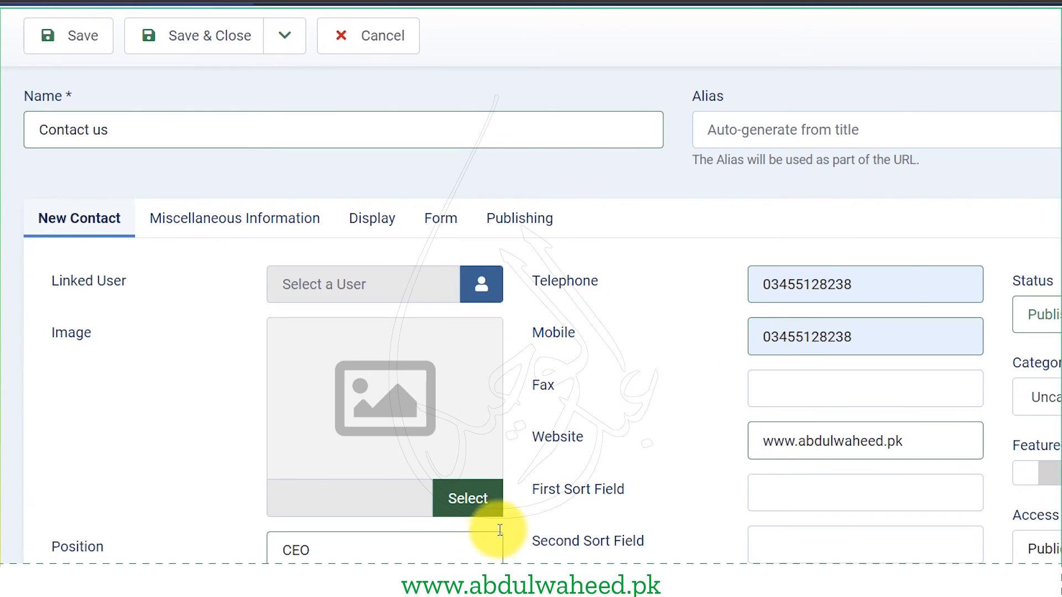
pyautogui.scroll(-1, 1054, 437)
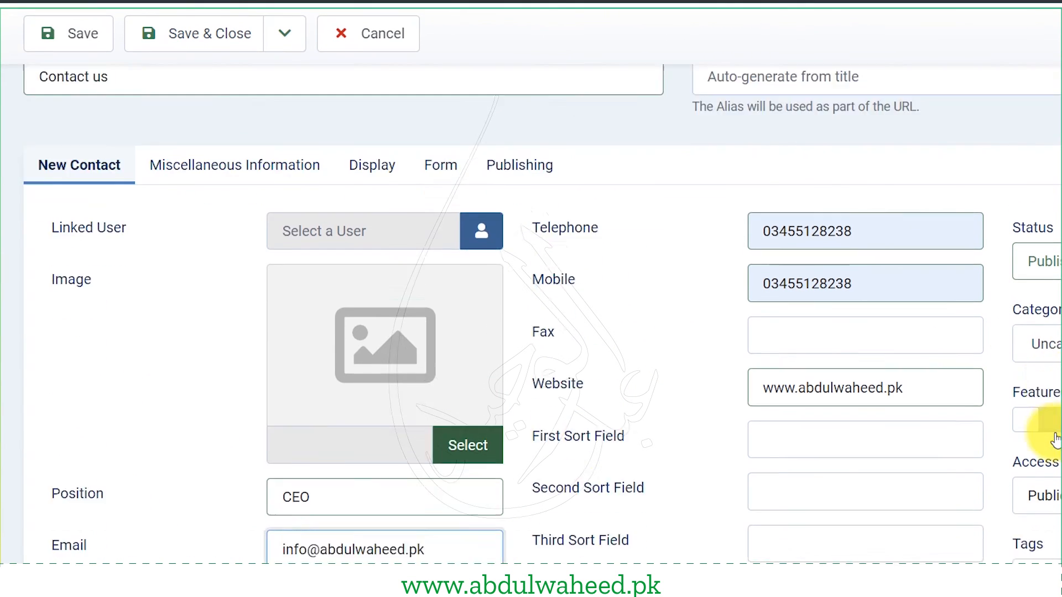
pyautogui.scroll(-2, 1055, 438)
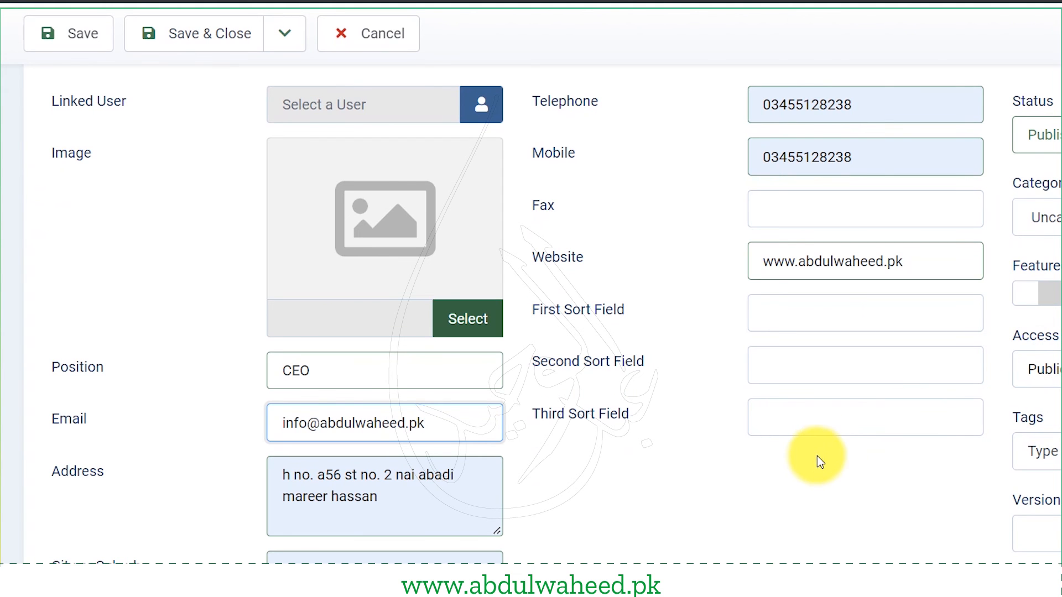
pyautogui.scroll(5, 625, 443)
pyautogui.click(182, 271)
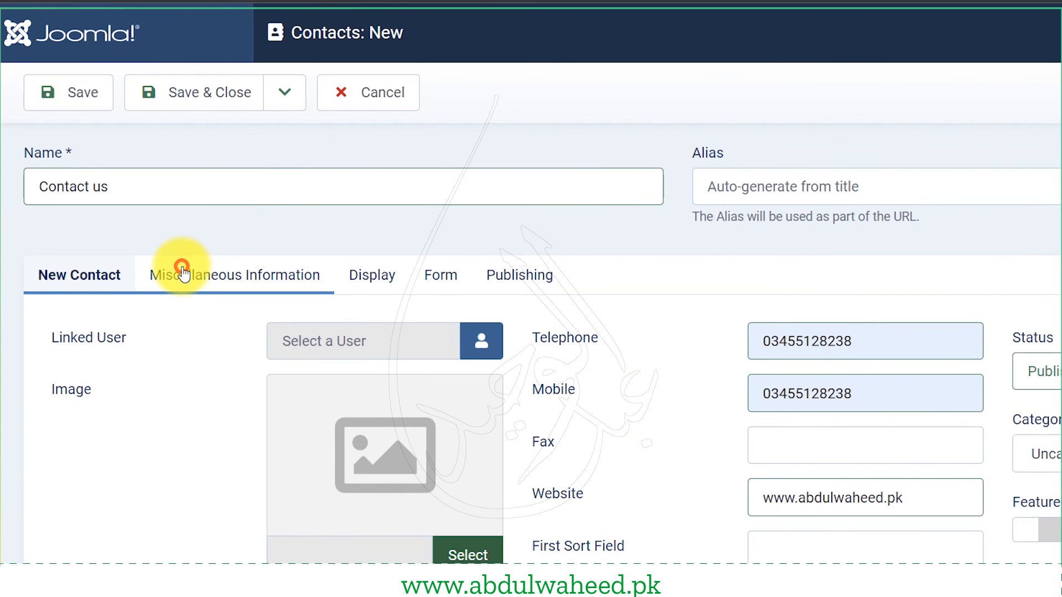
pyautogui.scroll(-3, 125, 415)
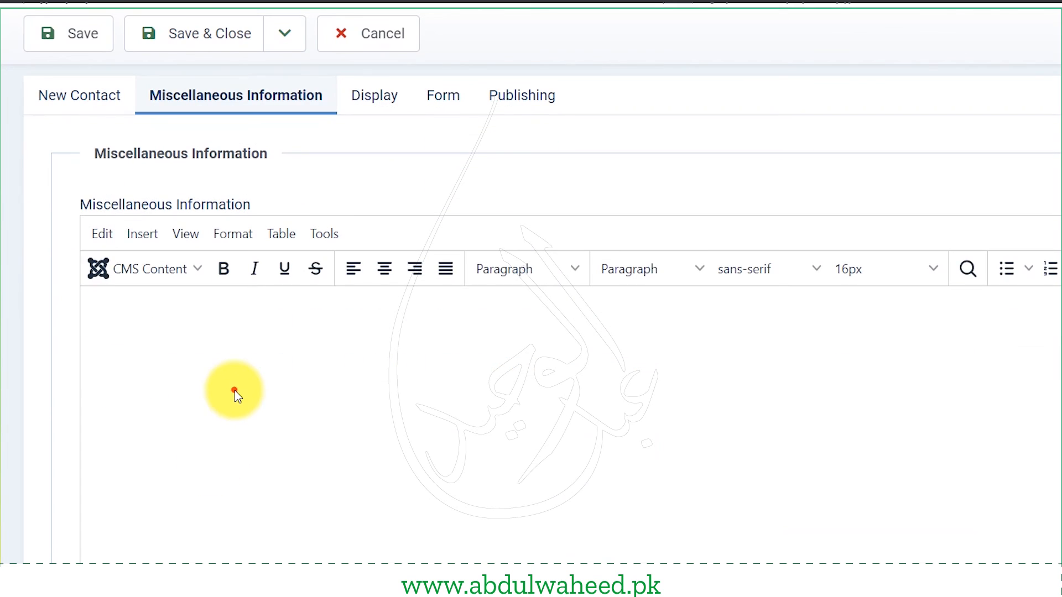
pyautogui.click(234, 390)
pyautogui.click(350, 413)
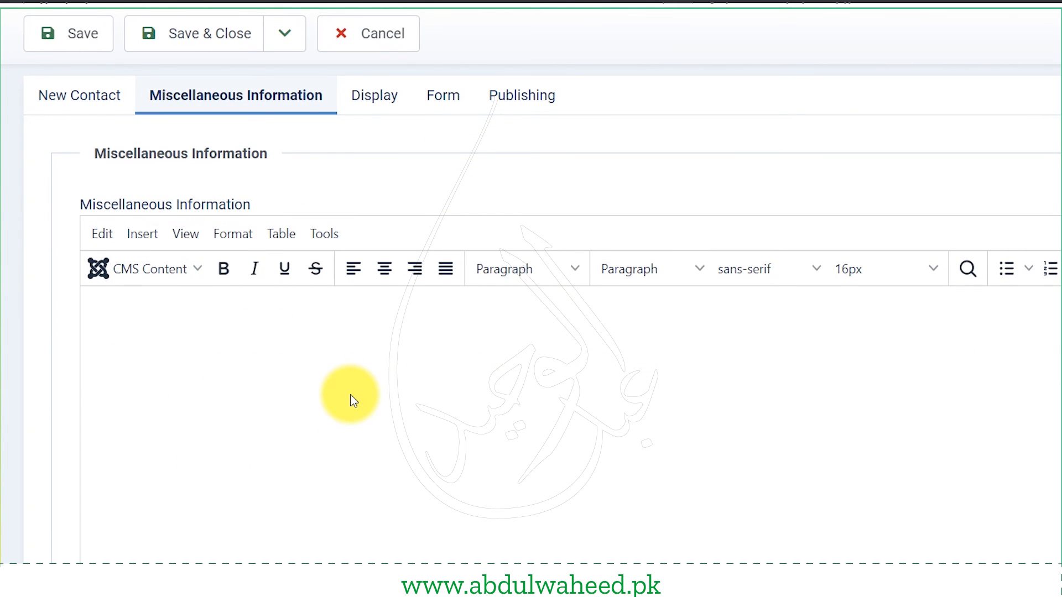
pyautogui.write('You can also contact me o')
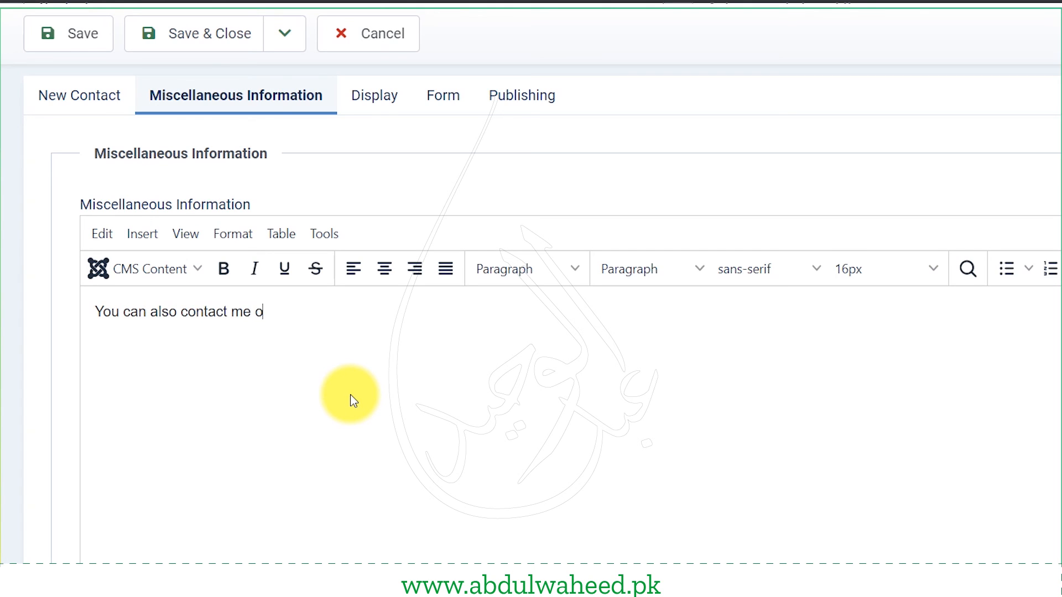
pyautogui.write('n FACEBOOK')
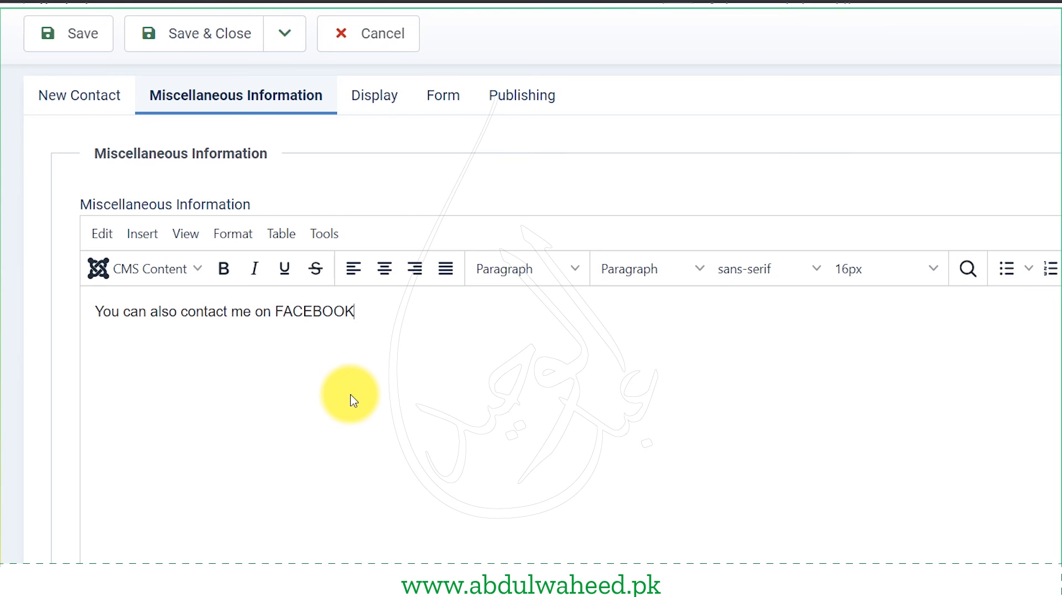
pyautogui.write(',')
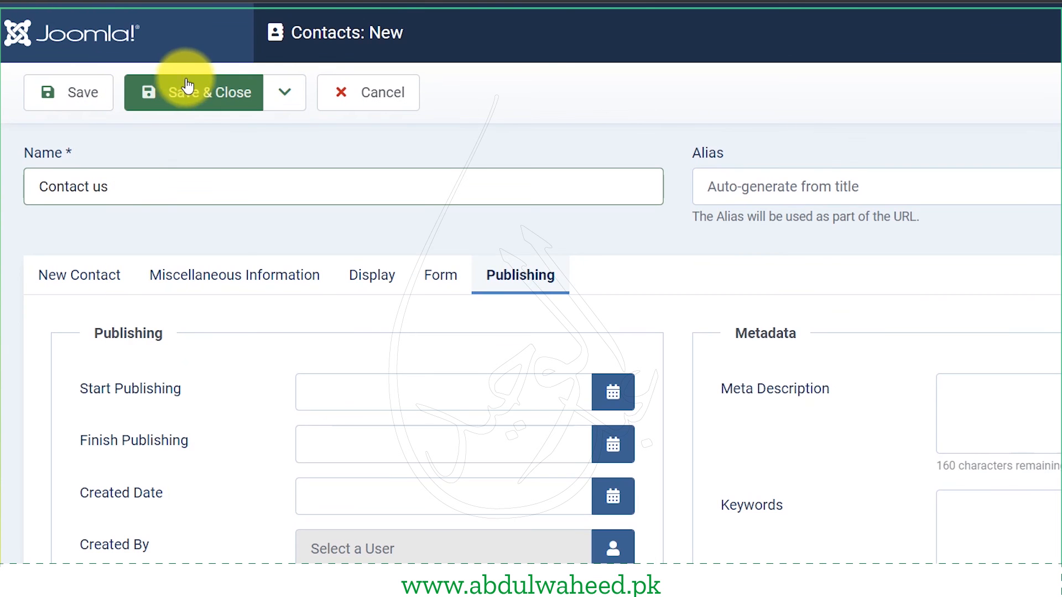
pyautogui.click(191, 91)
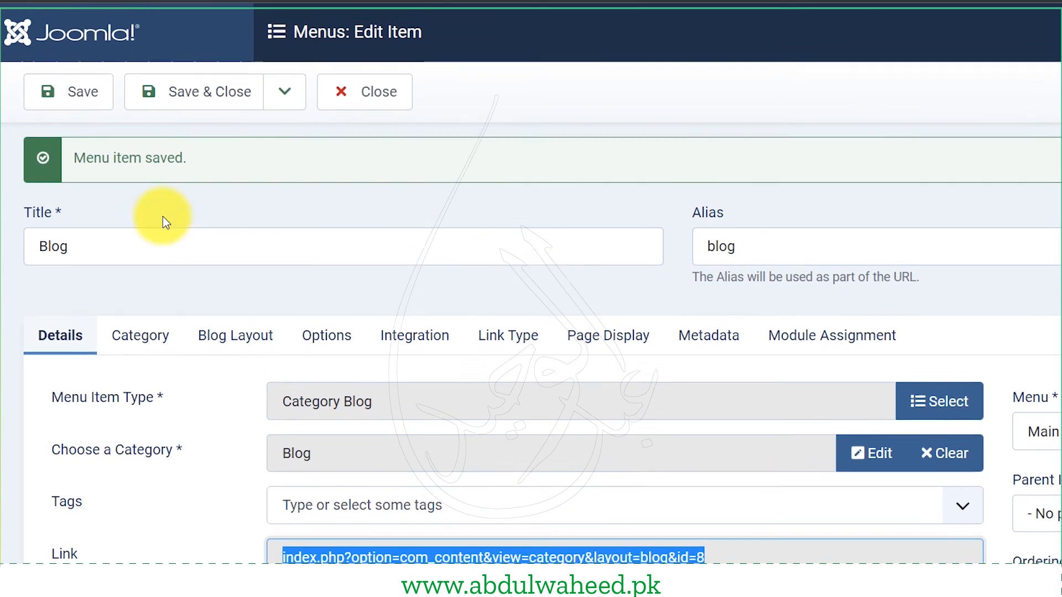
# - Close the Blog item and start a new Main Menu item titled 'Contact us'
pyautogui.click(285, 94)
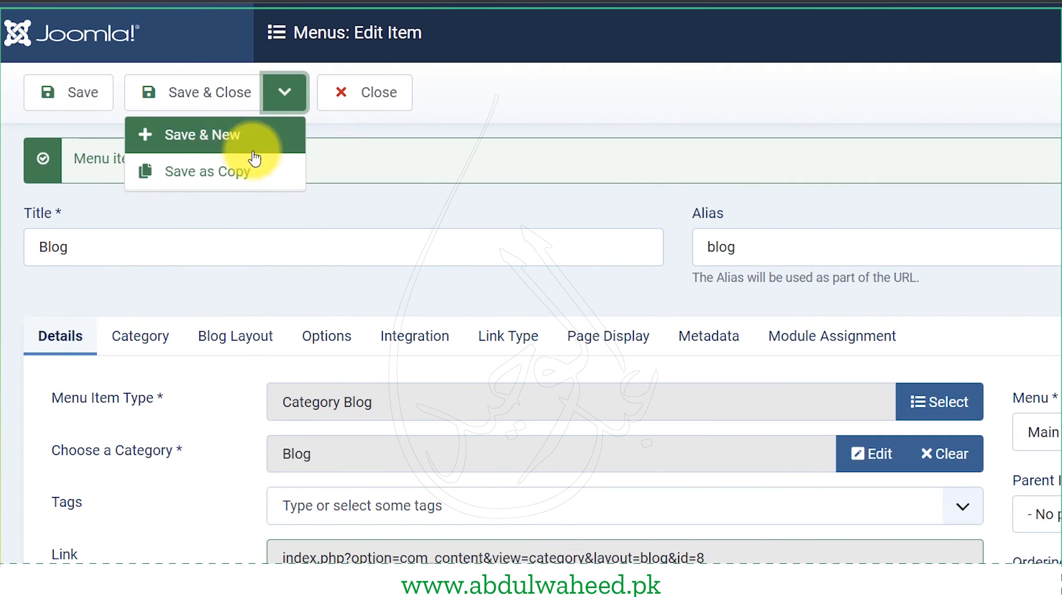
pyautogui.click(367, 93)
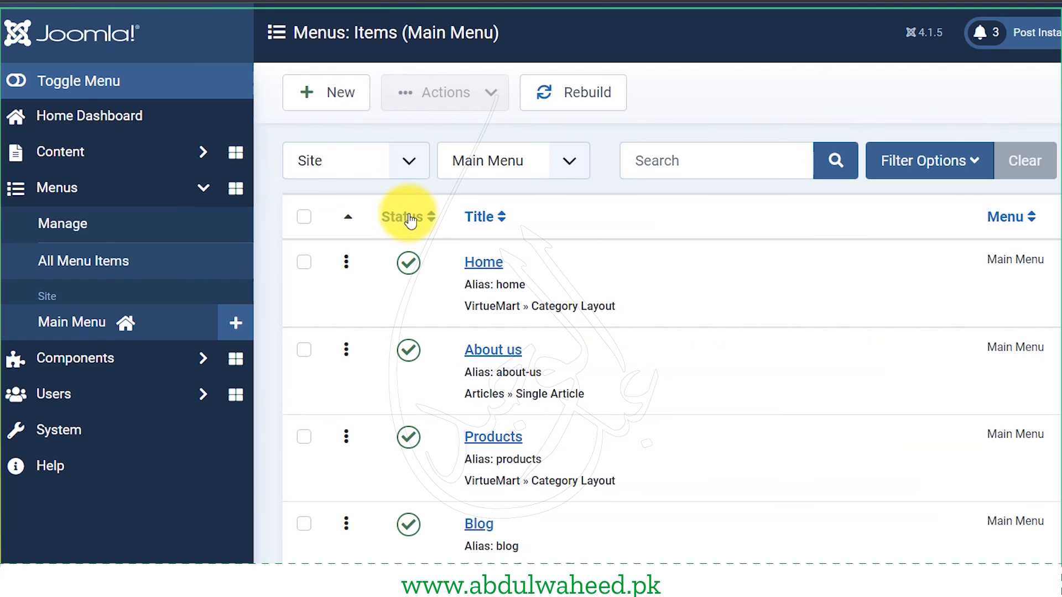
pyautogui.click(342, 92)
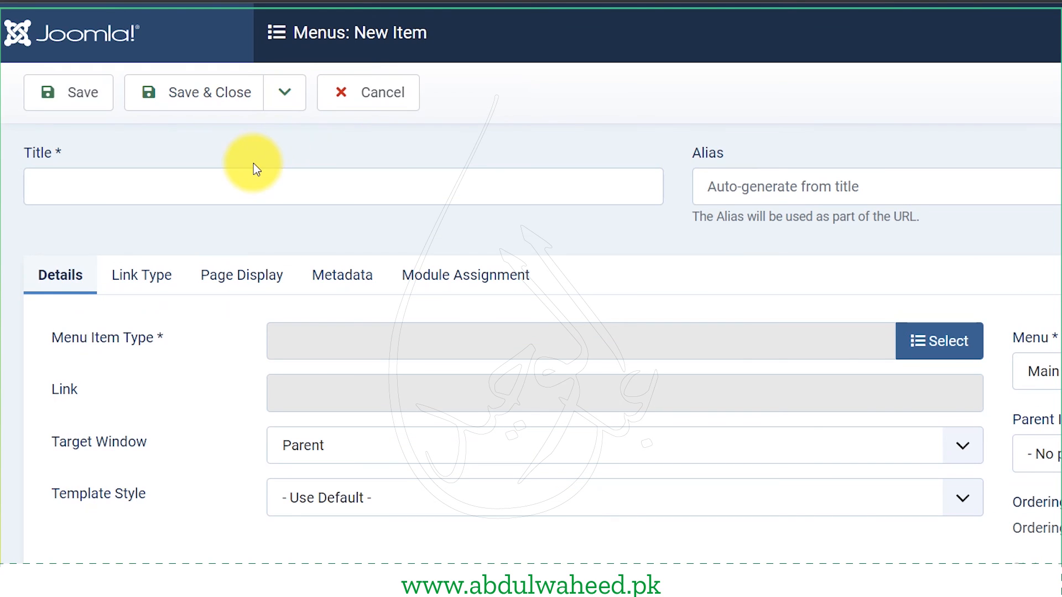
pyautogui.click(252, 163)
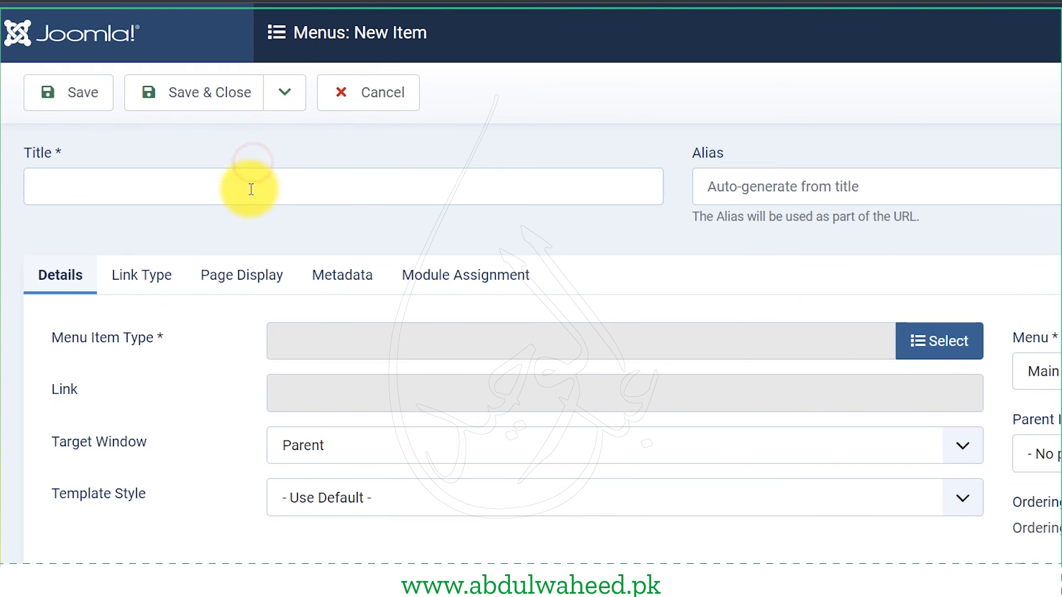
pyautogui.write('Contact')
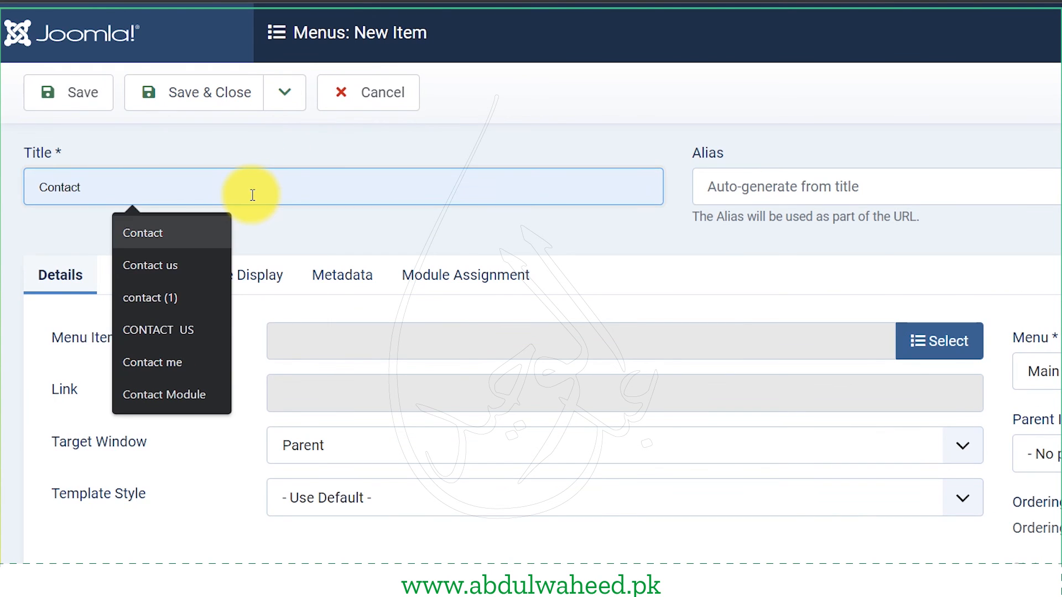
pyautogui.press('Down')
pyautogui.press('Return')
# - Make it a Single Contact item linked to the Contact us contact and save it
pyautogui.click(927, 338)
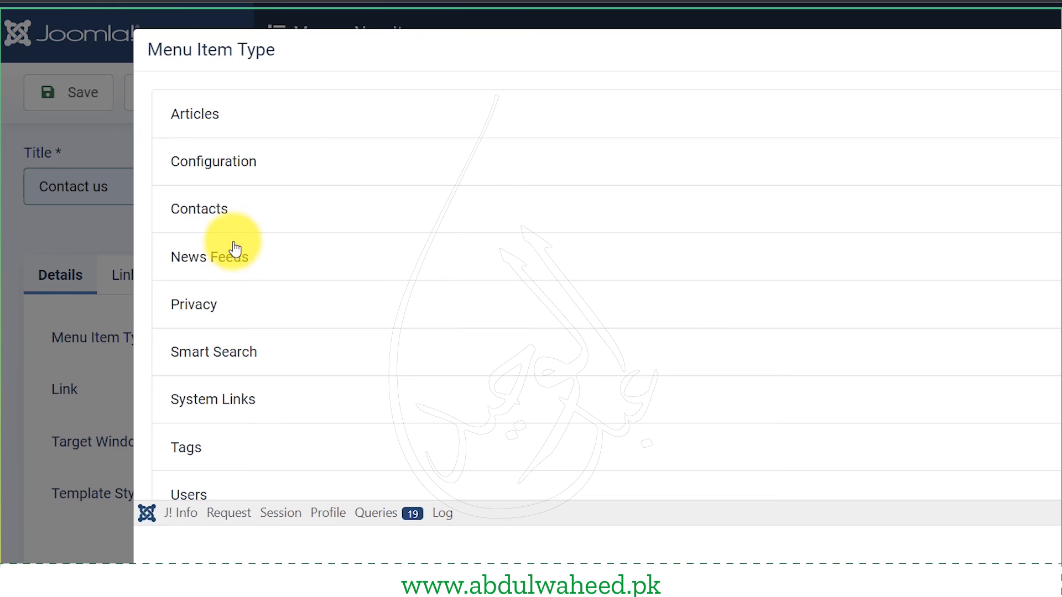
pyautogui.click(248, 209)
pyautogui.scroll(-1, 316, 289)
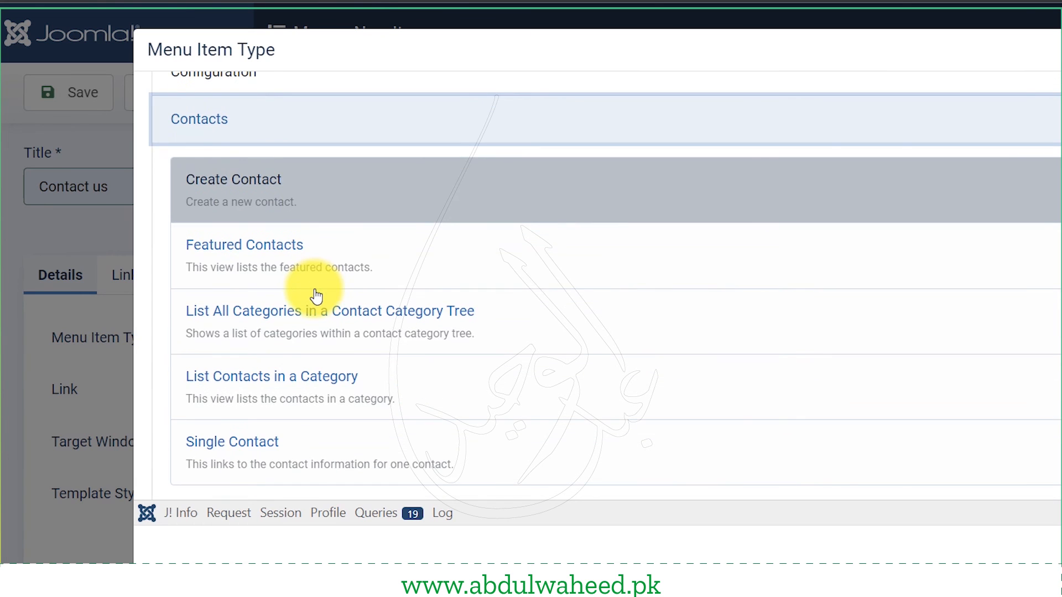
pyautogui.scroll(-1, 316, 301)
pyautogui.click(266, 372)
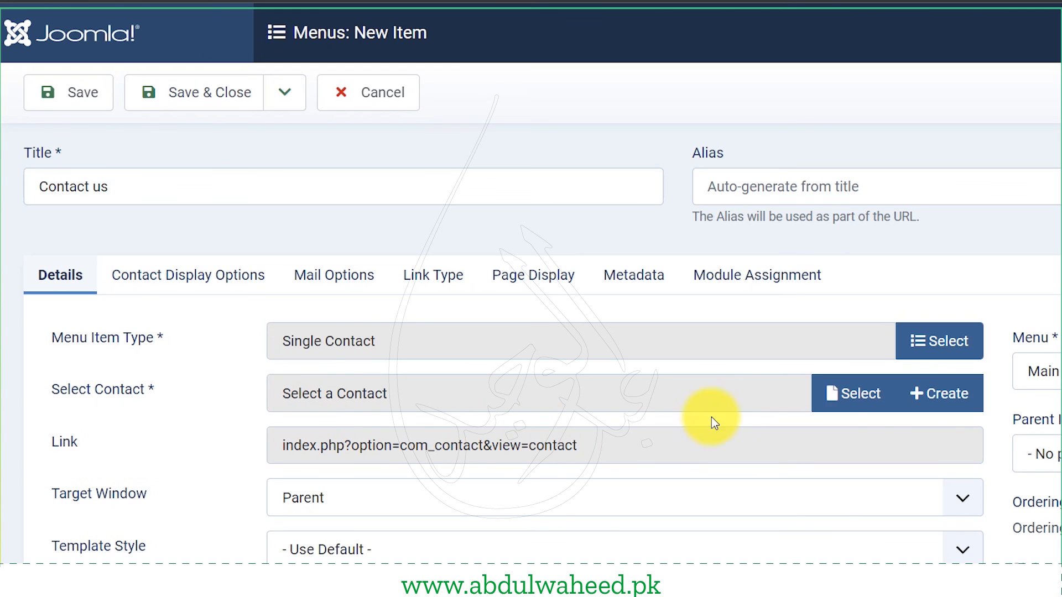
pyautogui.click(838, 406)
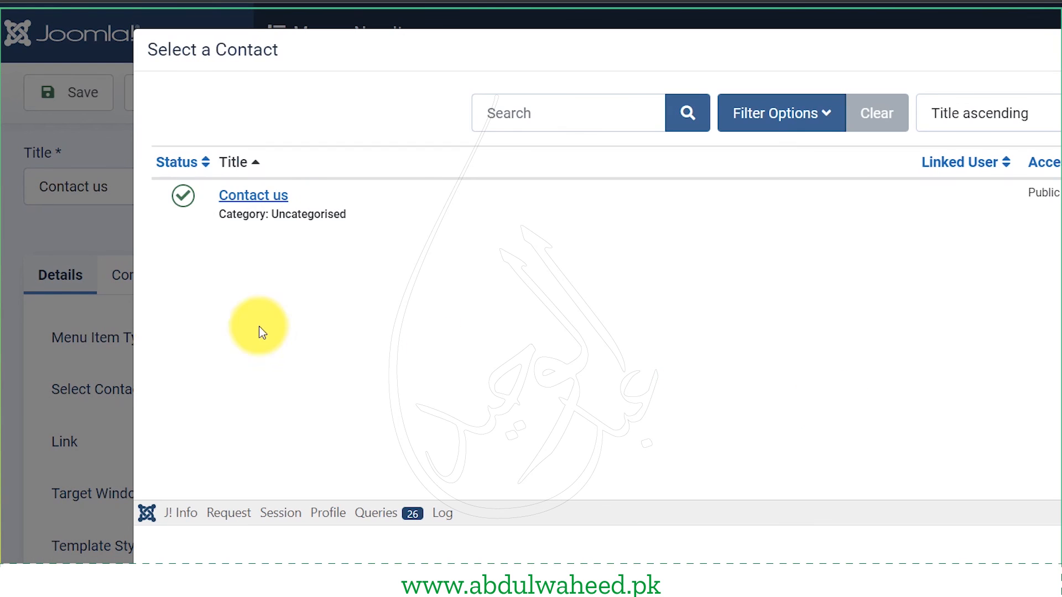
pyautogui.click(251, 194)
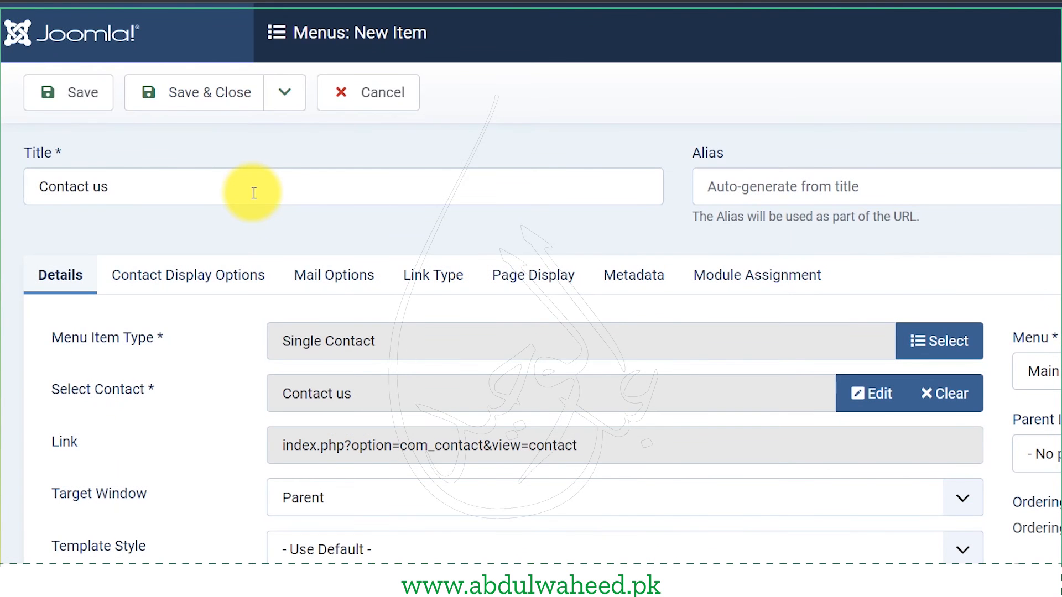
pyautogui.click(185, 109)
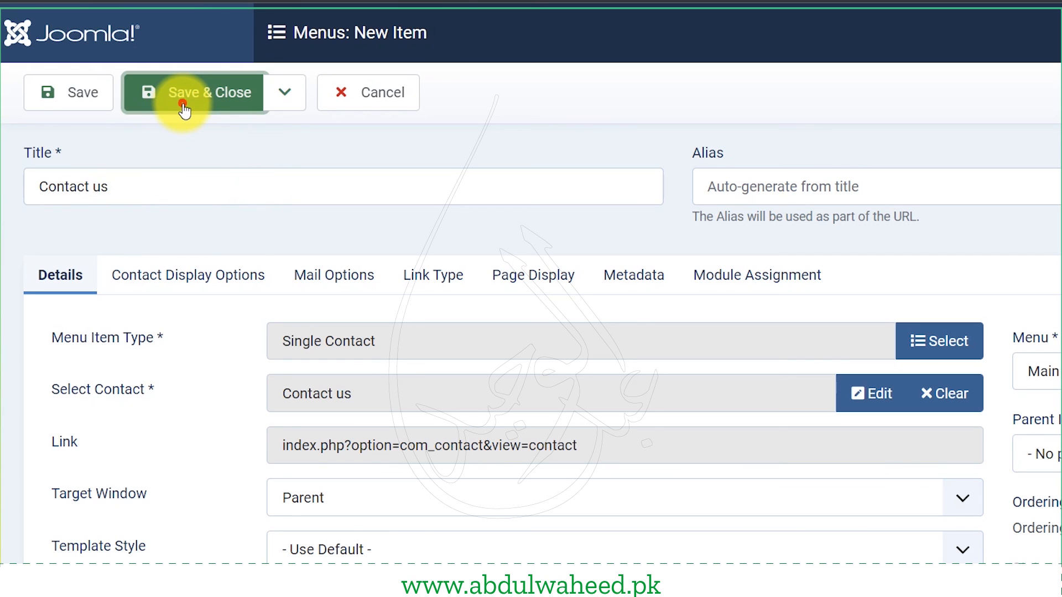
pyautogui.click(78, 97)
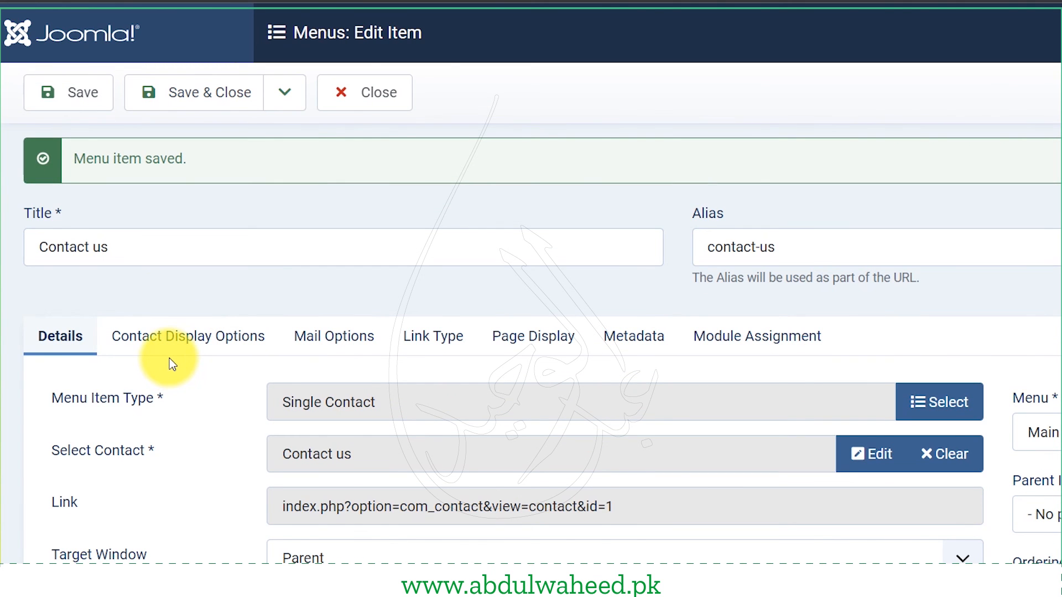
# - Review the menu item's Contact Display Options settings
pyautogui.click(187, 335)
pyautogui.scroll(-3, 167, 343)
pyautogui.scroll(-3, 168, 344)
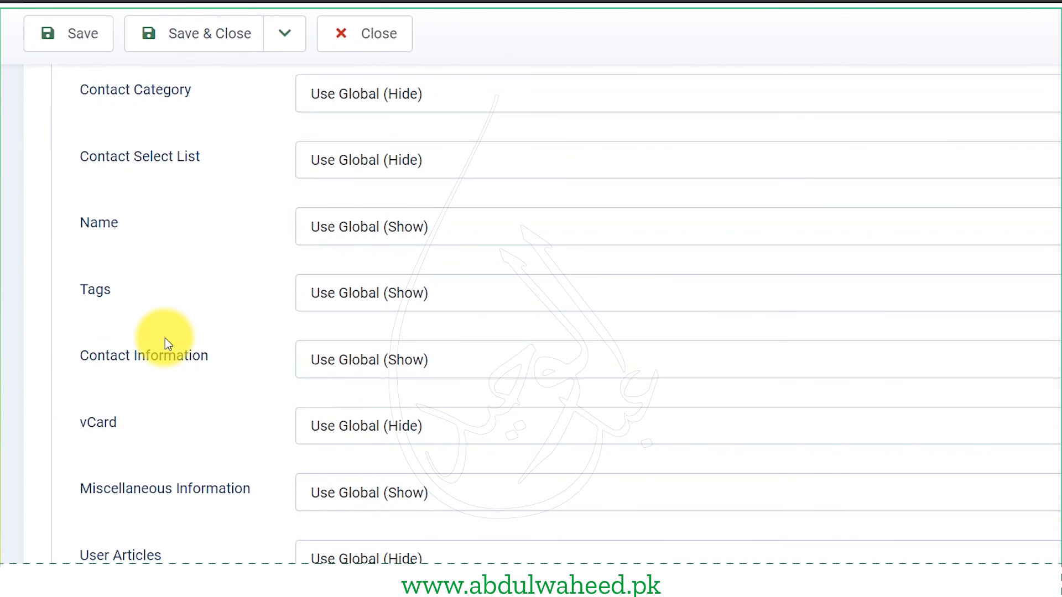
pyautogui.scroll(6, 235, 217)
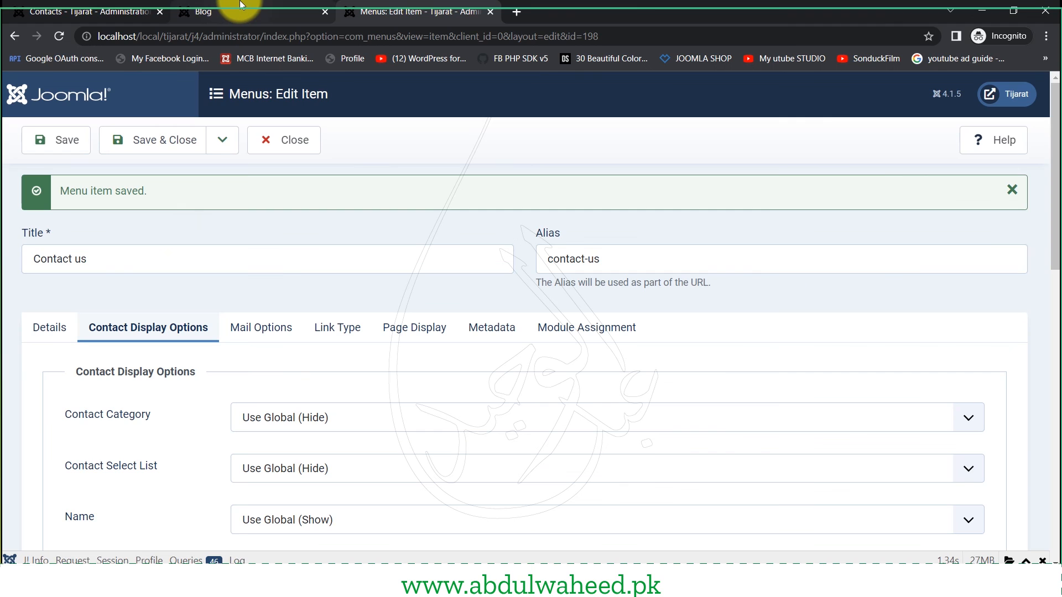
# - Reload the site's front end and open the new Contact us menu link
pyautogui.click(241, 6)
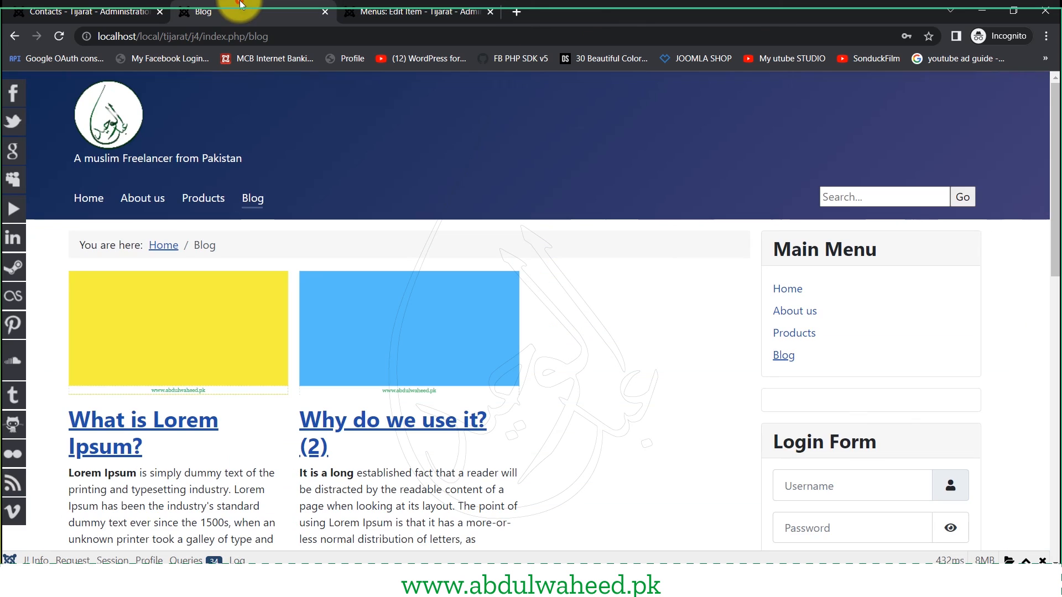
pyautogui.click(64, 39)
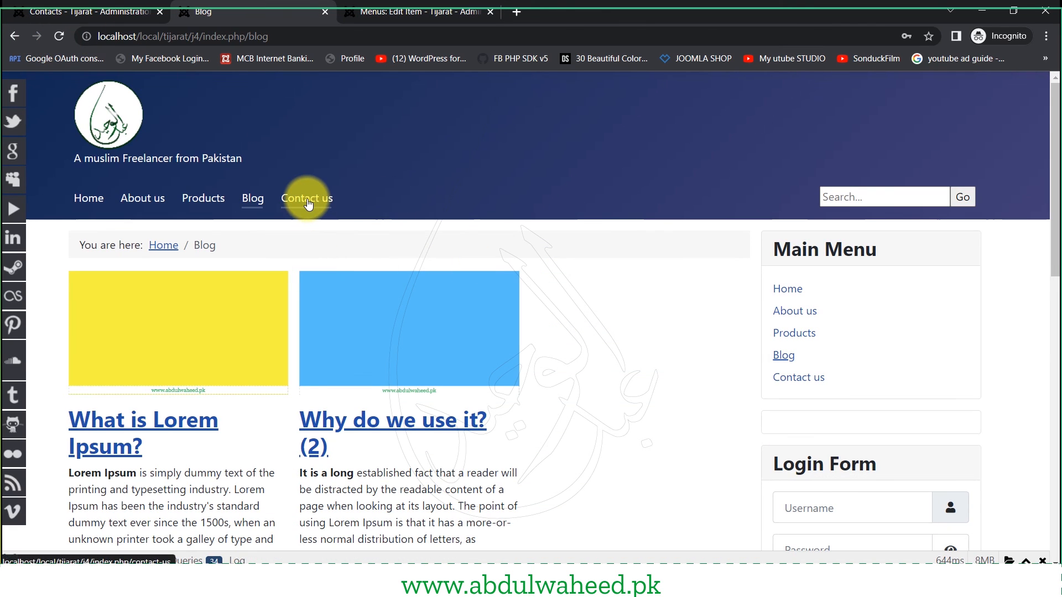
pyautogui.click(308, 204)
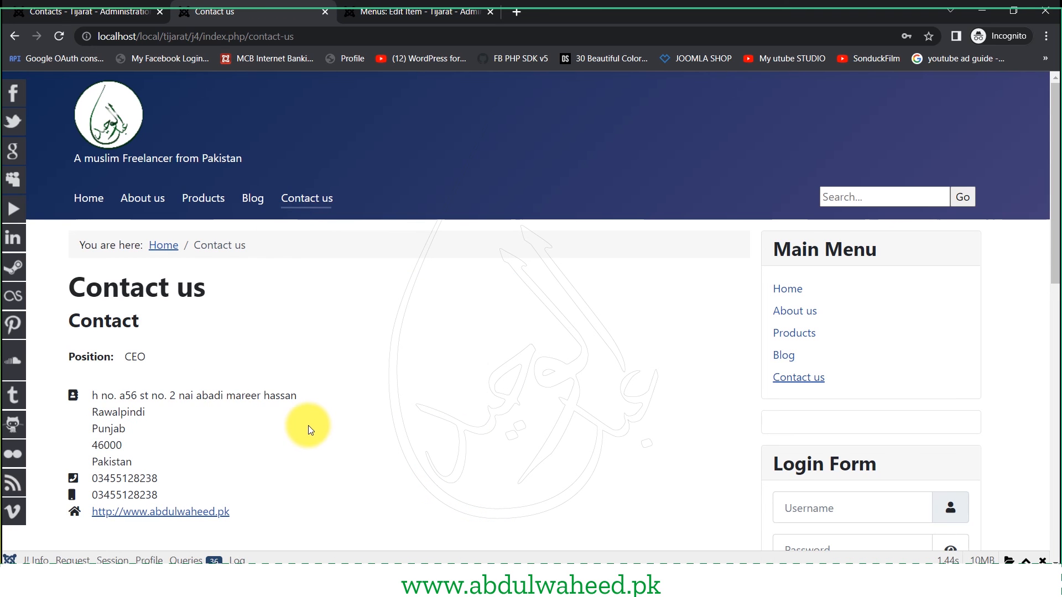
# - Review the contact's heading, position, address city and telephone numbers on the page
pyautogui.scroll(-1, 307, 425)
pyautogui.moveTo(81, 253); pyautogui.dragTo(135, 351)
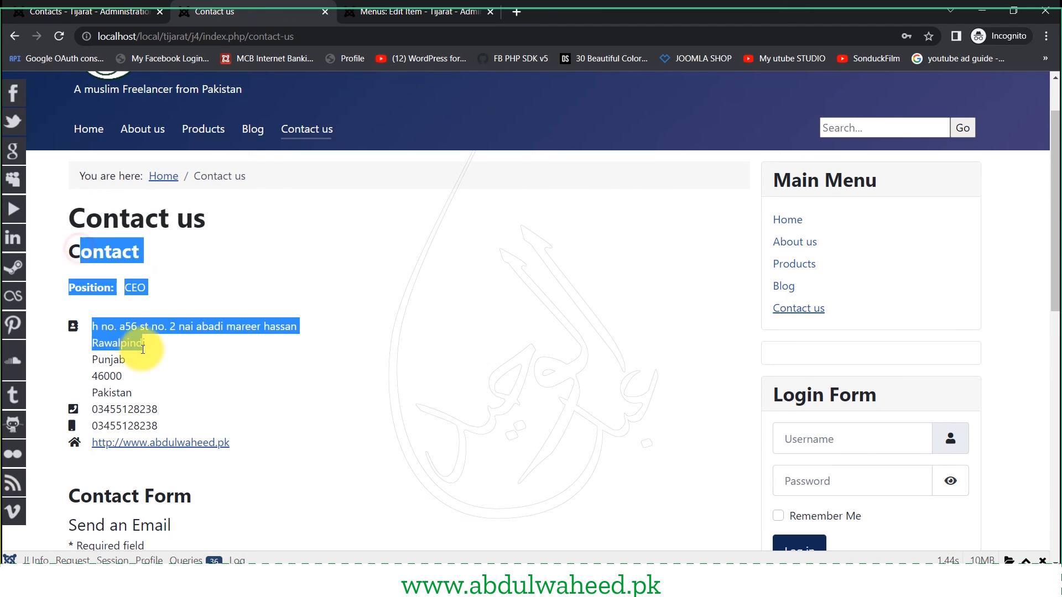
pyautogui.click(109, 292)
pyautogui.doubleClick(109, 291)
pyautogui.doubleClick(98, 343)
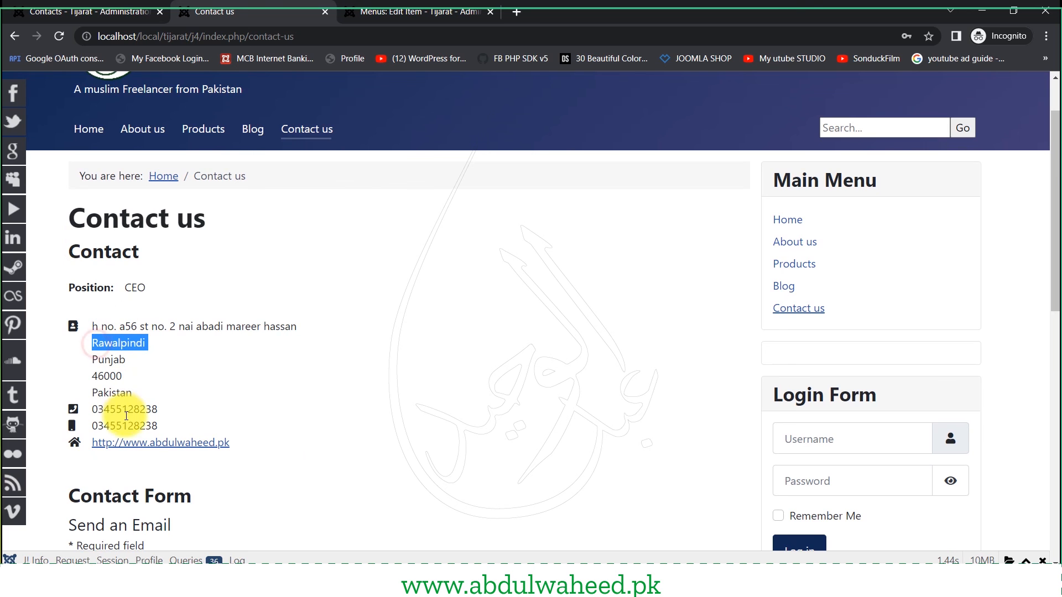
pyautogui.moveTo(104, 412); pyautogui.dragTo(140, 428)
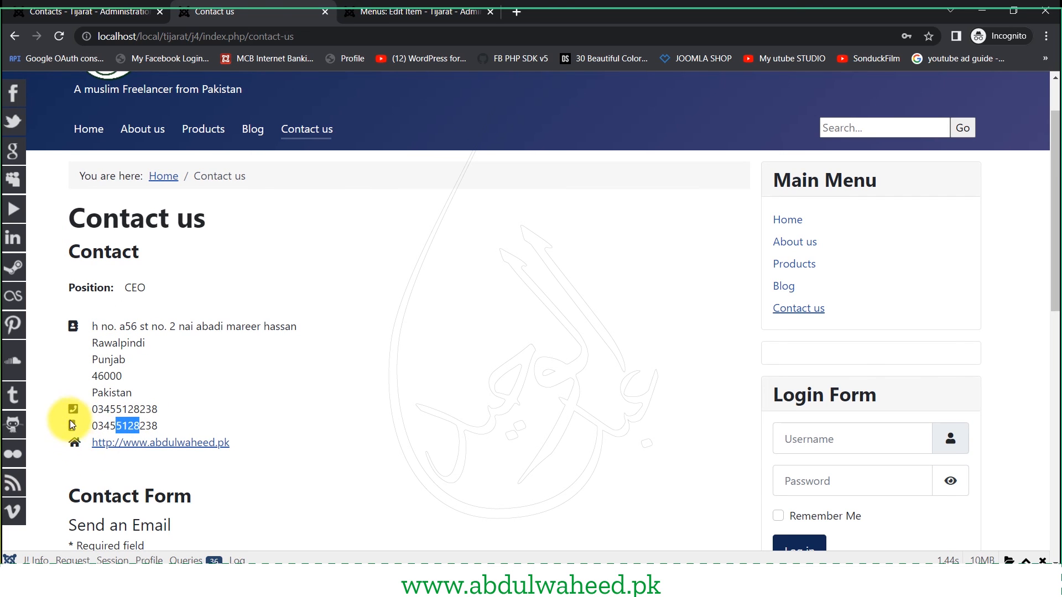
pyautogui.click(61, 404)
pyautogui.moveTo(60, 404); pyautogui.dragTo(87, 430)
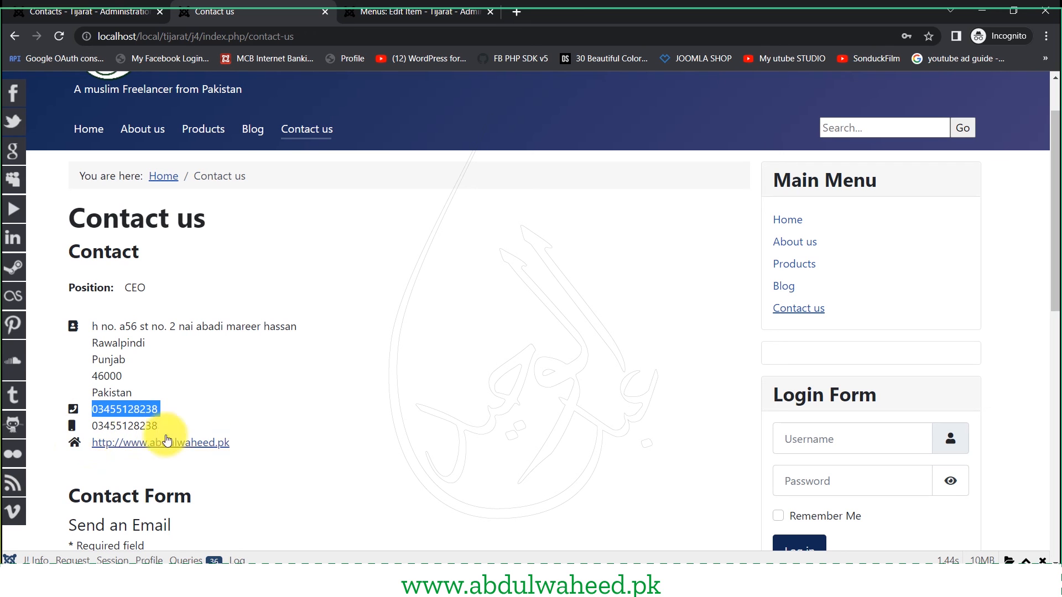
pyautogui.moveTo(270, 440); pyautogui.dragTo(71, 443)
# - Scroll through the contact form's required fields and the miscellaneous information note
pyautogui.scroll(-5, 237, 477)
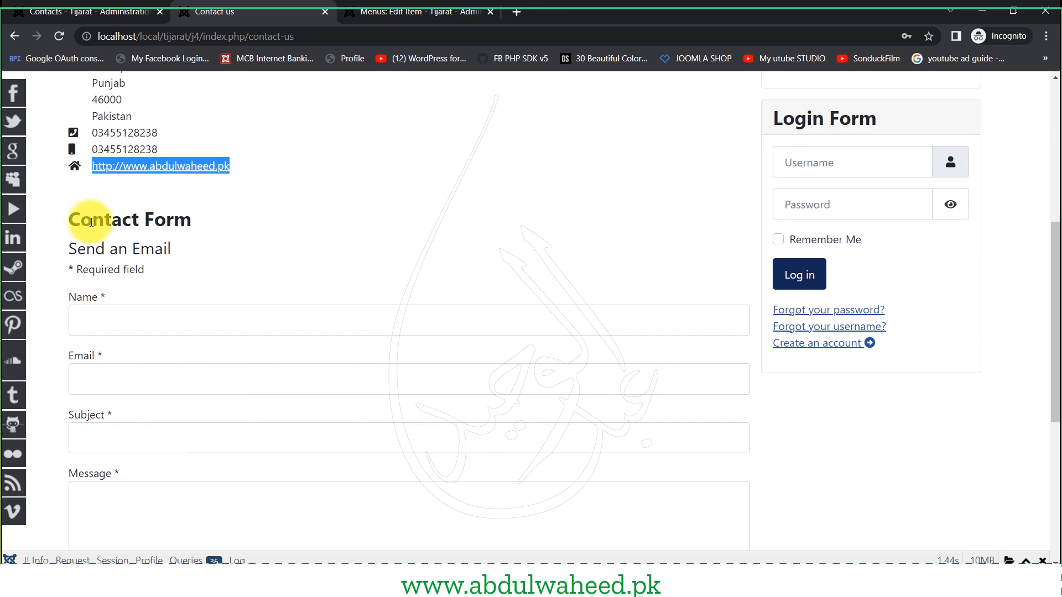
pyautogui.moveTo(82, 269); pyautogui.dragTo(161, 390)
pyautogui.scroll(-4, 161, 390)
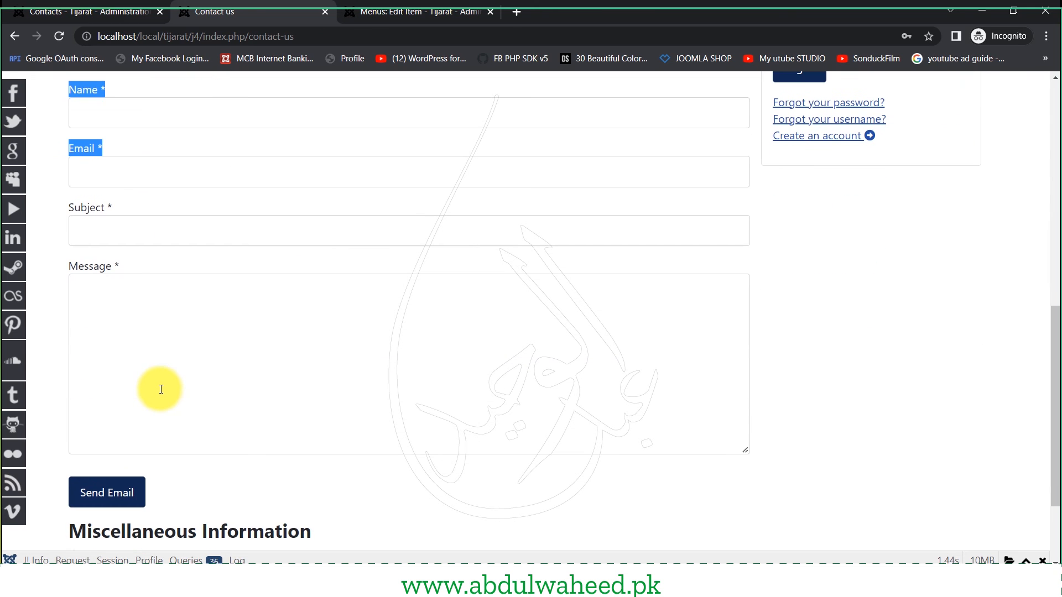
pyautogui.scroll(-3, 160, 389)
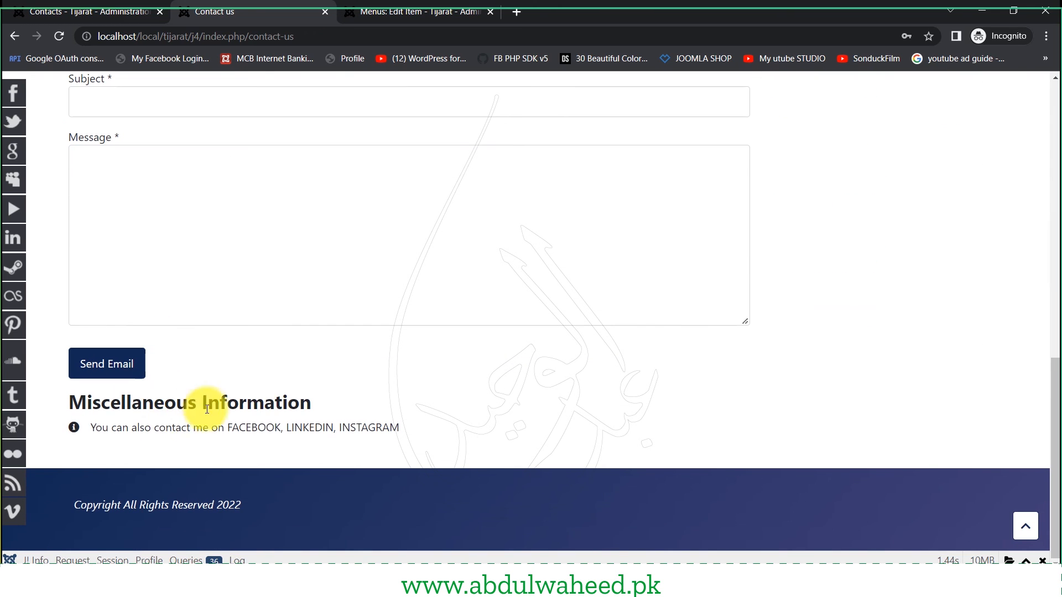
pyautogui.doubleClick(158, 426)
pyautogui.moveTo(203, 428); pyautogui.dragTo(239, 430)
pyautogui.scroll(2, 297, 459)
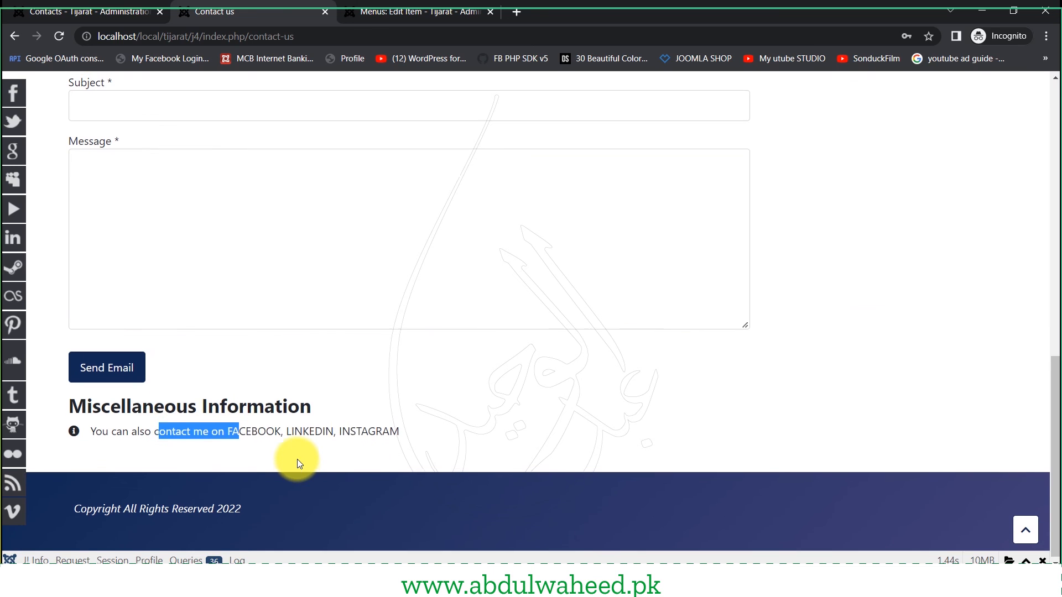
pyautogui.scroll(-3, 298, 459)
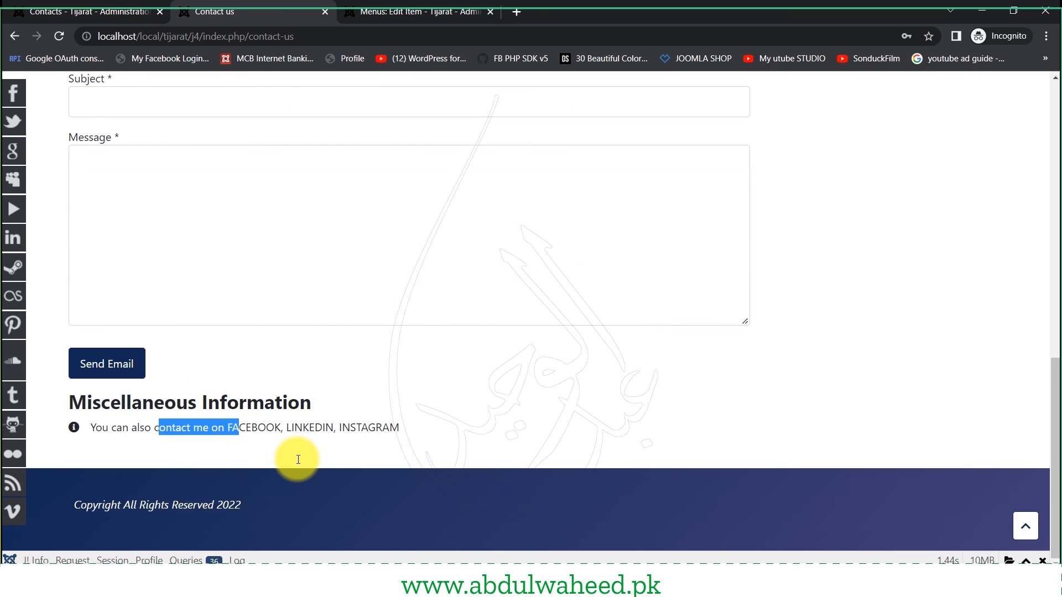
pyautogui.click(248, 433)
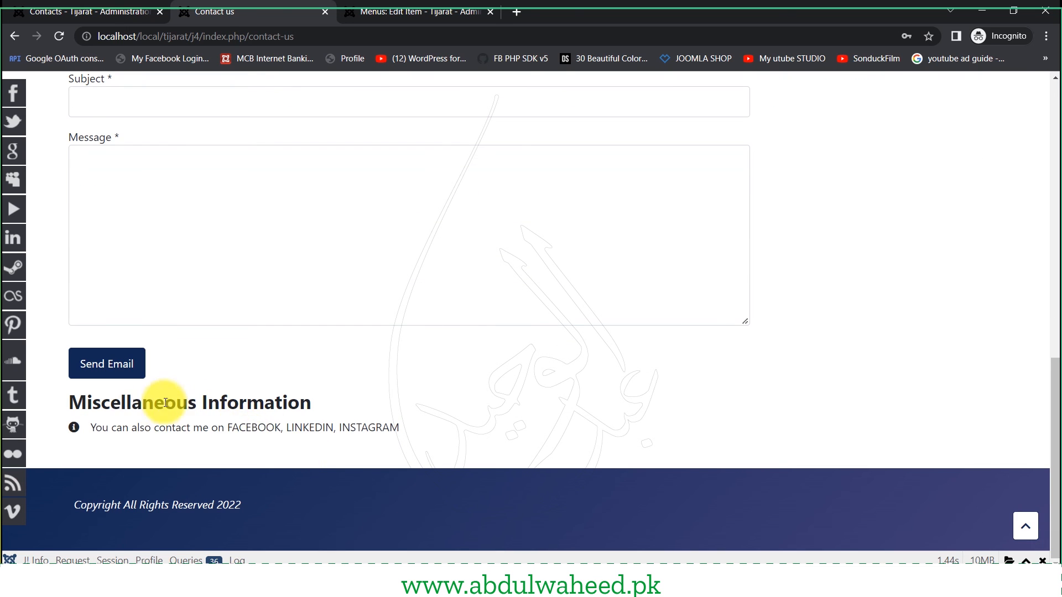
pyautogui.scroll(3, 170, 403)
pyautogui.scroll(-3, 157, 393)
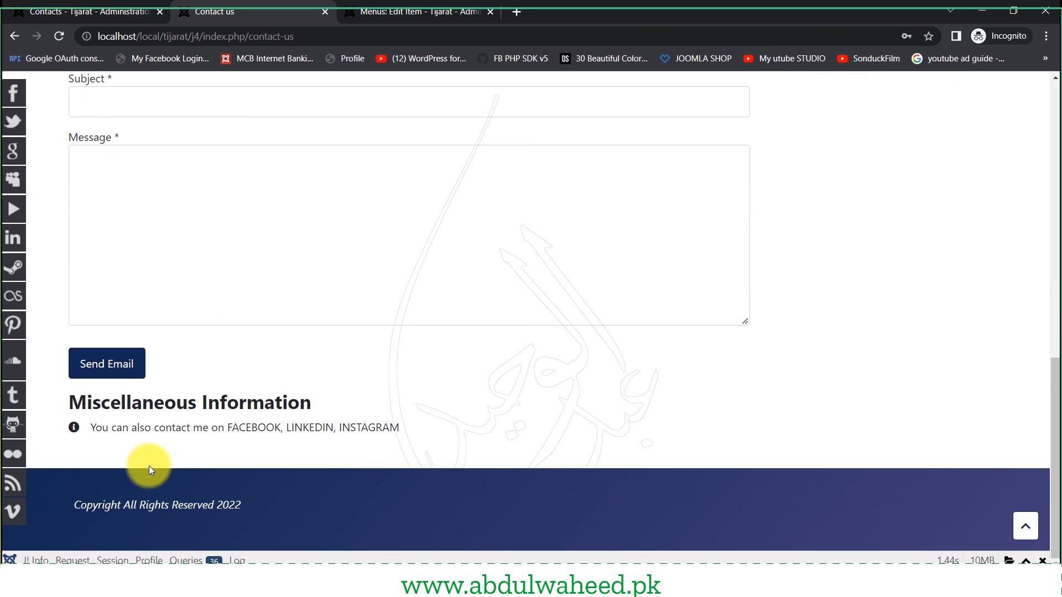
# - Send the empty contact form twice and check the 'Please fill in this field' warnings
pyautogui.click(113, 364)
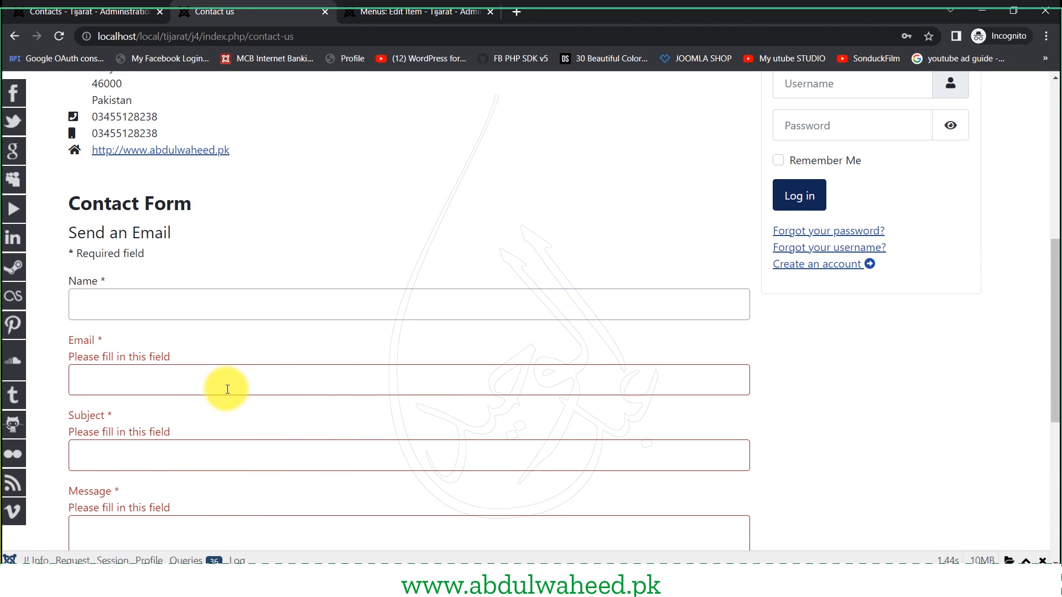
pyautogui.scroll(-4, 159, 387)
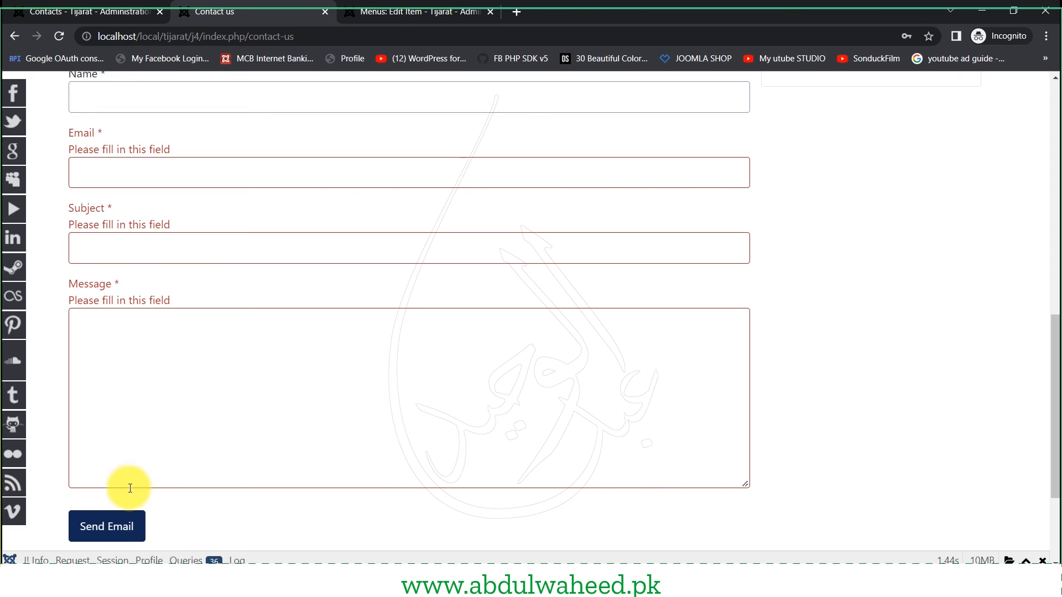
pyautogui.click(148, 504)
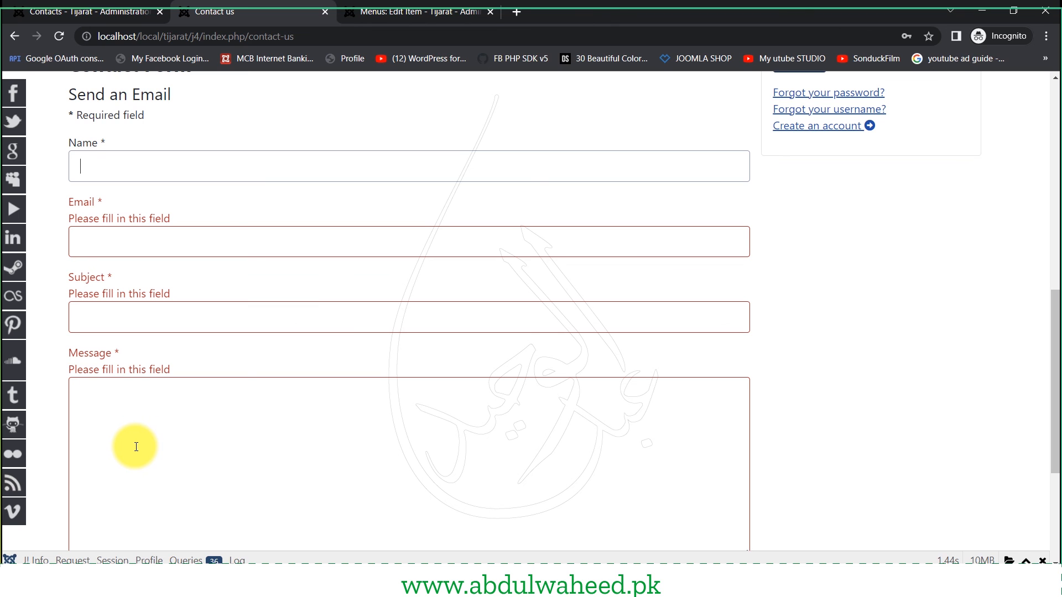
pyautogui.scroll(-1, 136, 447)
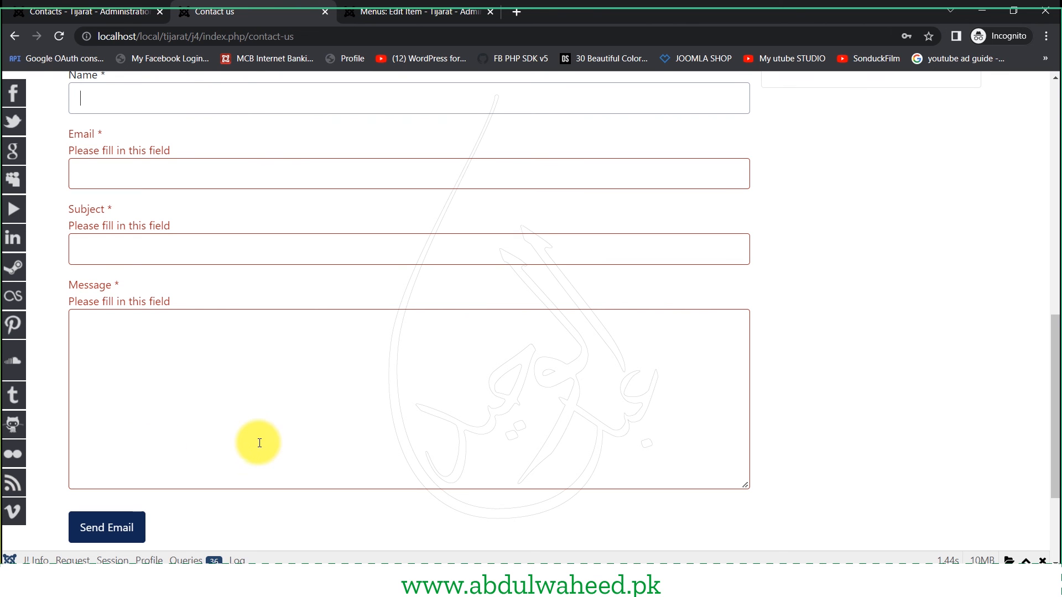
pyautogui.scroll(10, 256, 441)
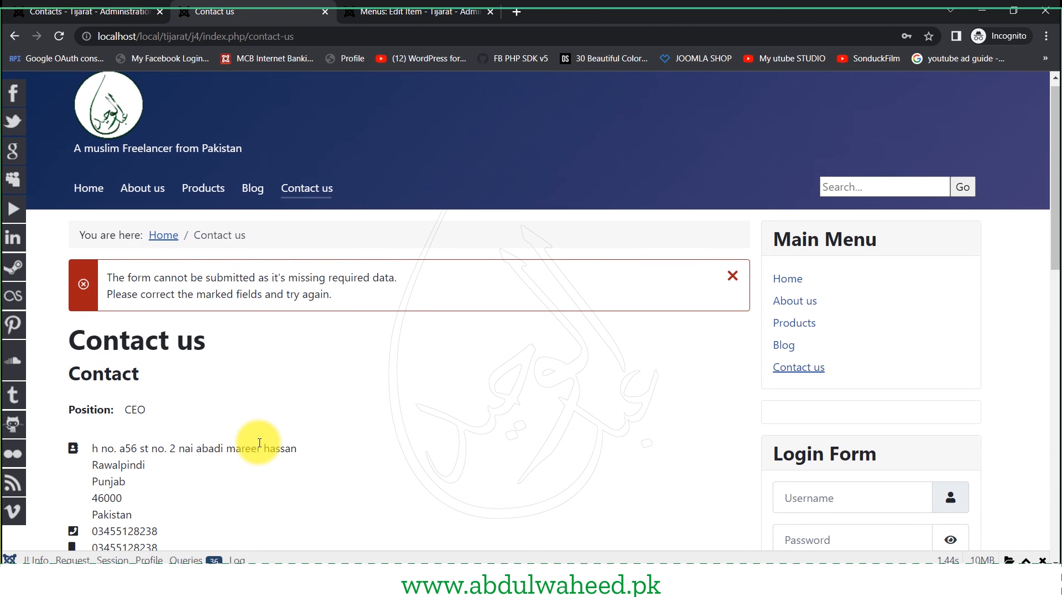
pyautogui.scroll(-5, 259, 443)
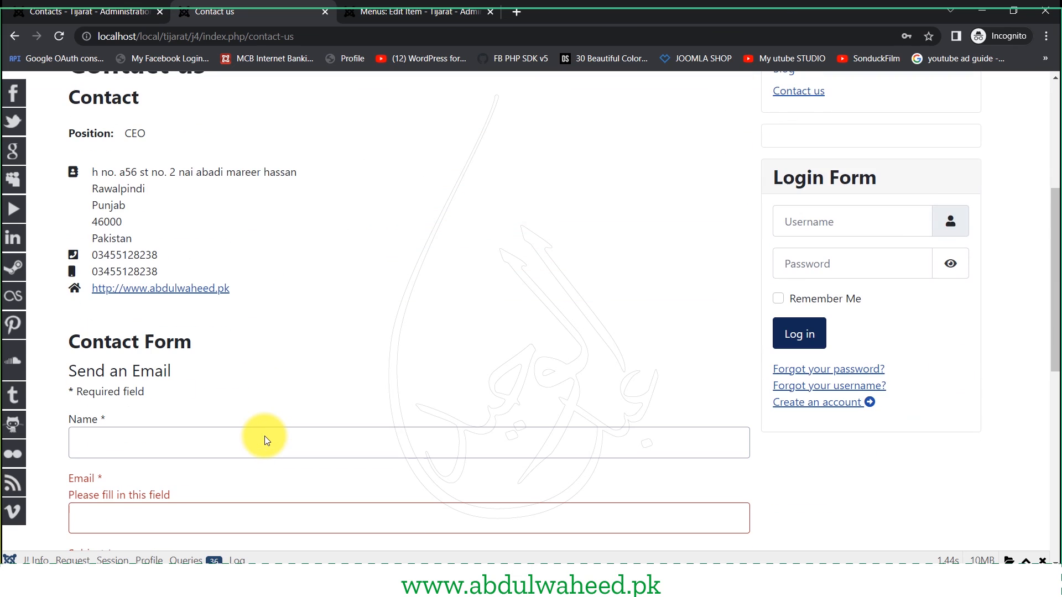
pyautogui.click(264, 436)
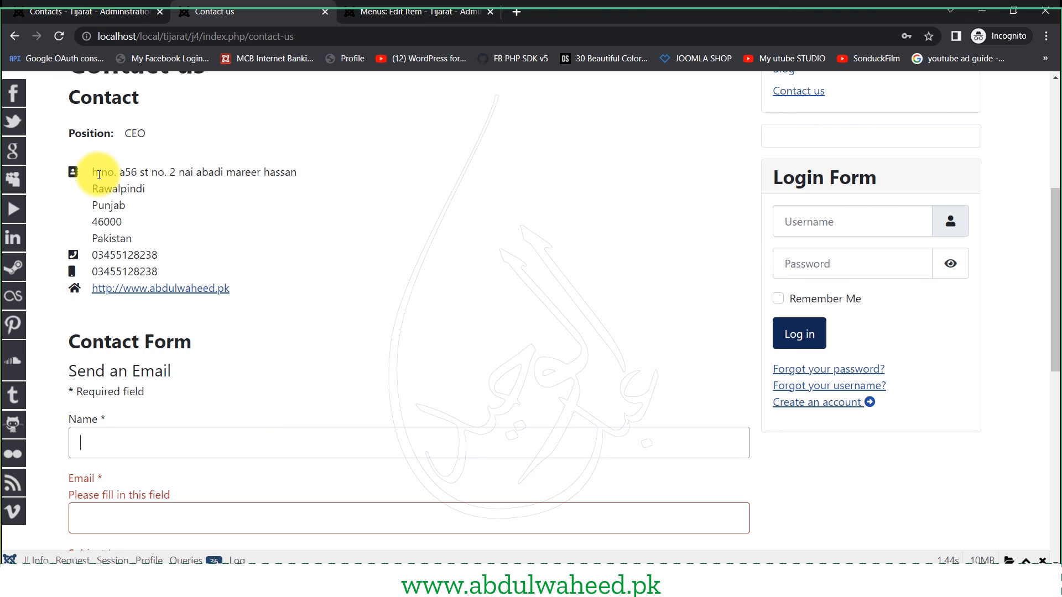
# - Look over the contact's address and phone numbers above the rejected form
pyautogui.moveTo(99, 174); pyautogui.dragTo(351, 286)
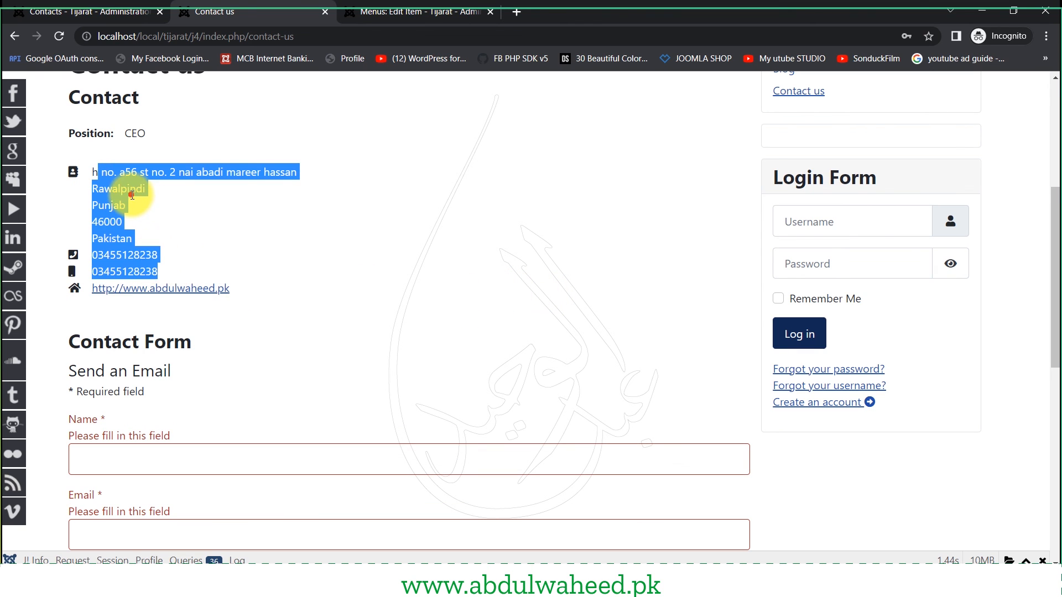
pyautogui.moveTo(99, 172); pyautogui.dragTo(291, 267)
pyautogui.scroll(-3, 264, 310)
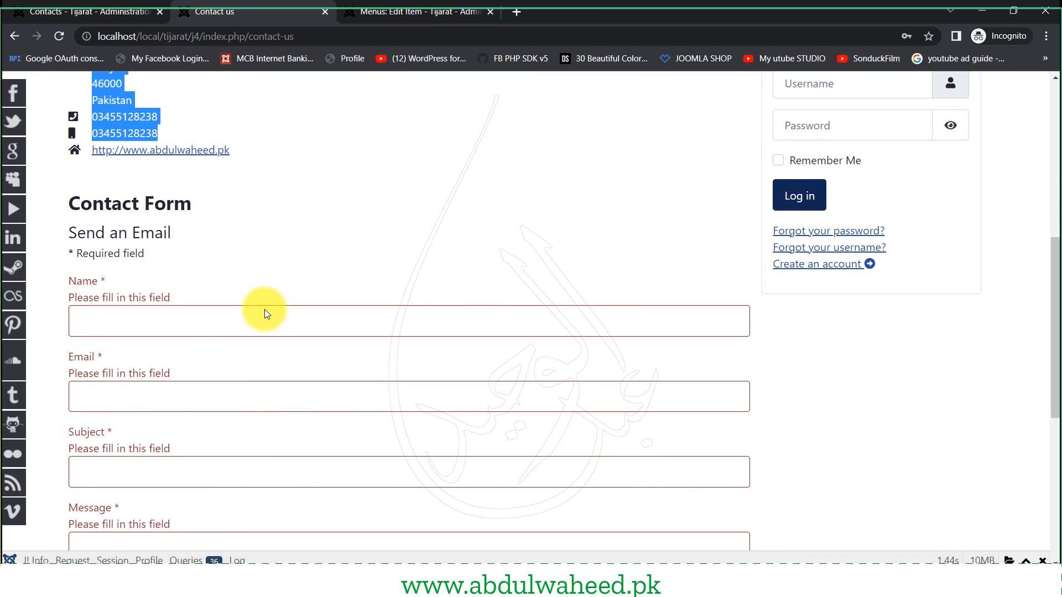